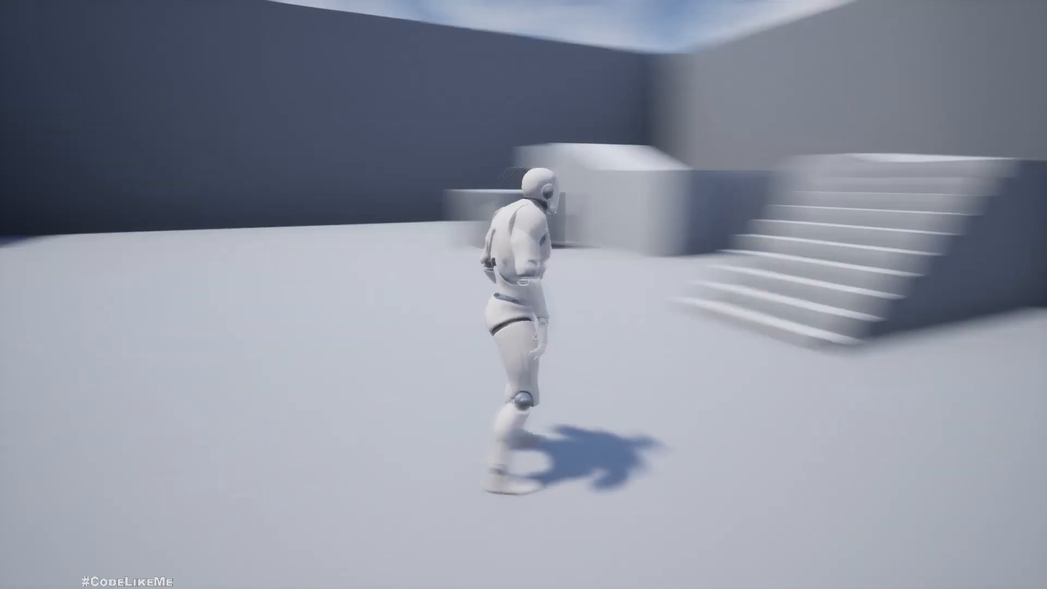
Play-test the mannequin characters by running, turning and jumping around the level and its stairs
key("w")
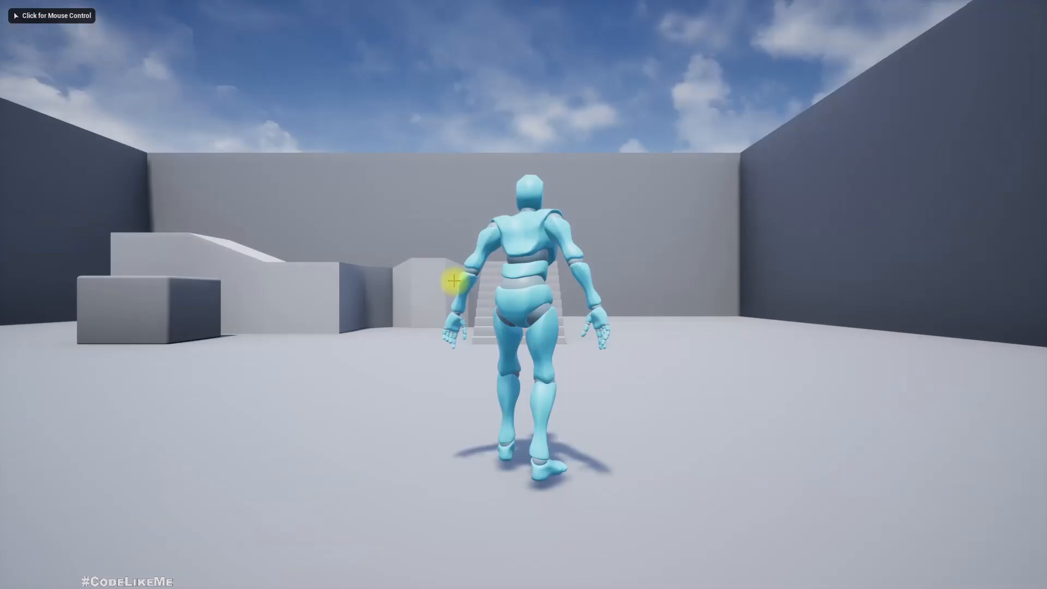
left_click(456, 281)
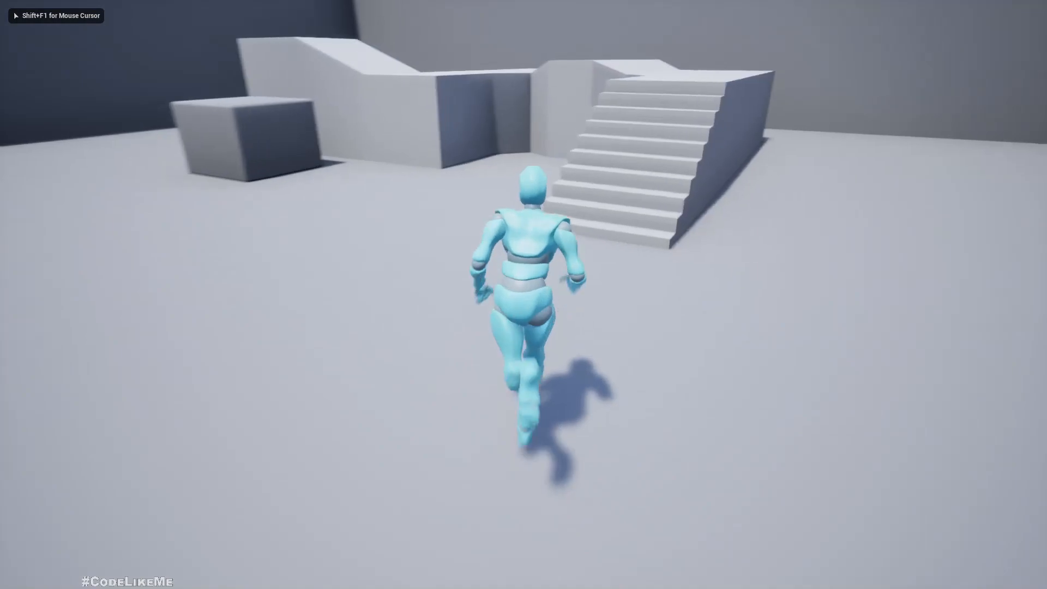
key("a")
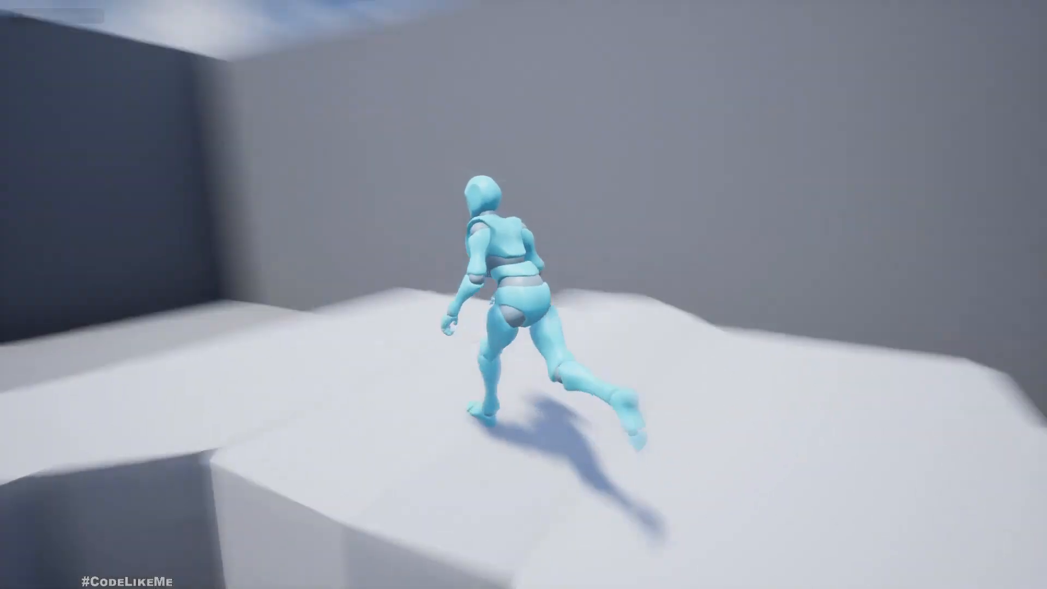
key("s")
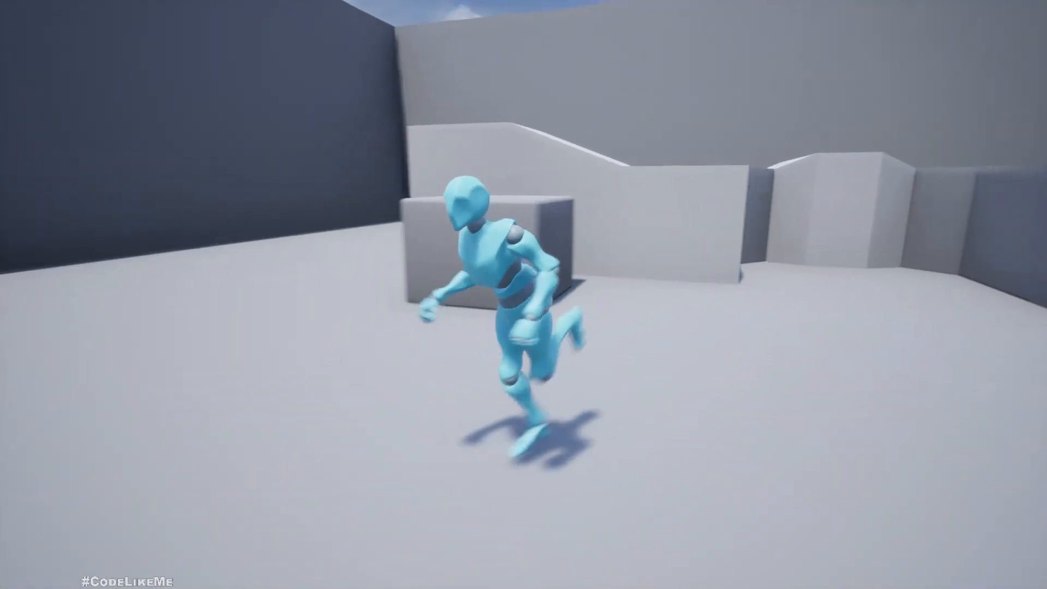
key("d")
key("space")
key("w")
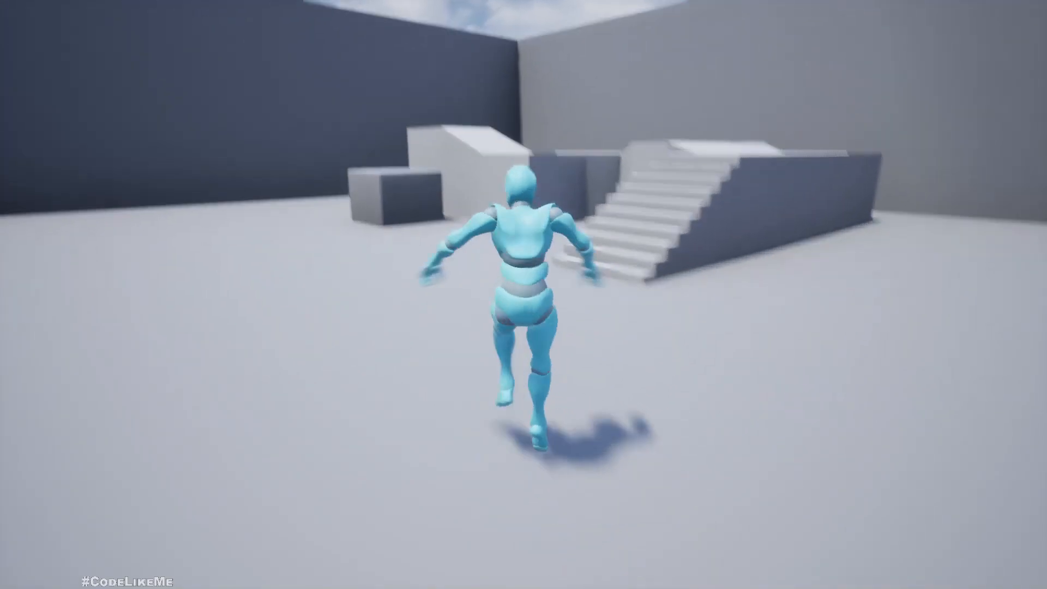
key("d")
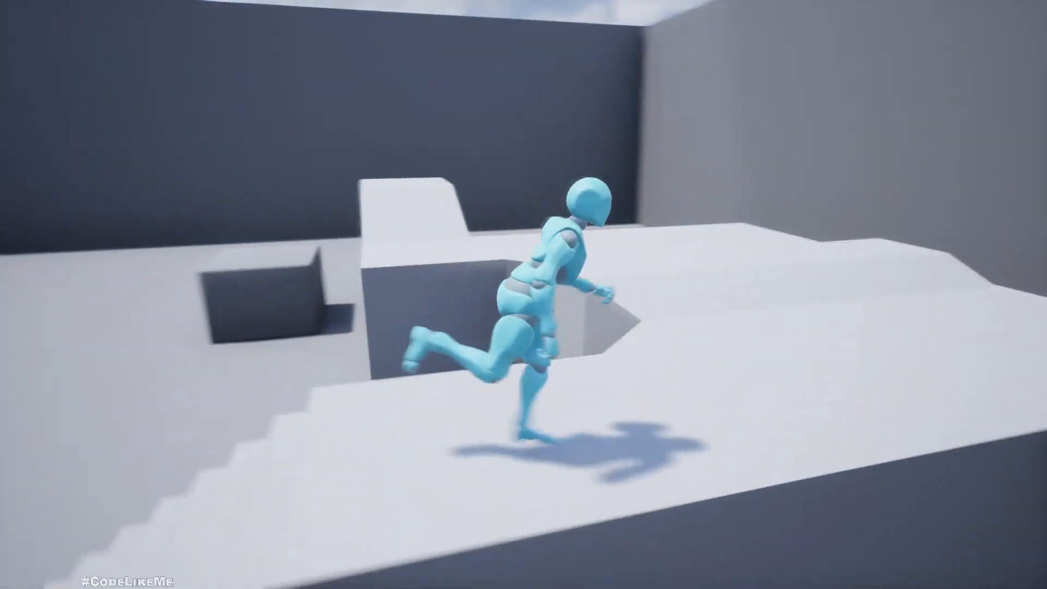
key("w")
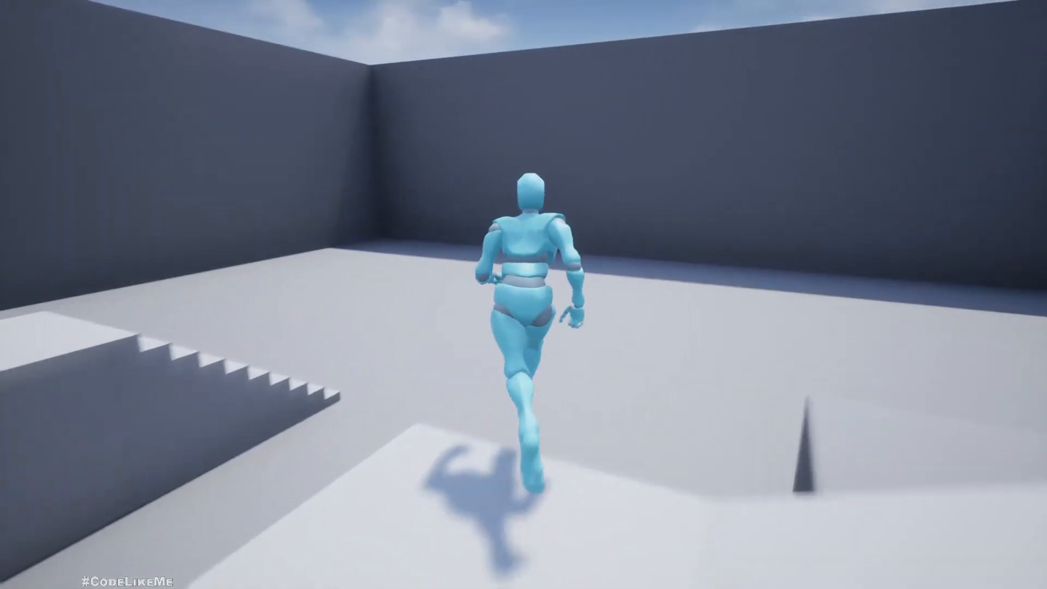
key("a")
key("space")
key("s")
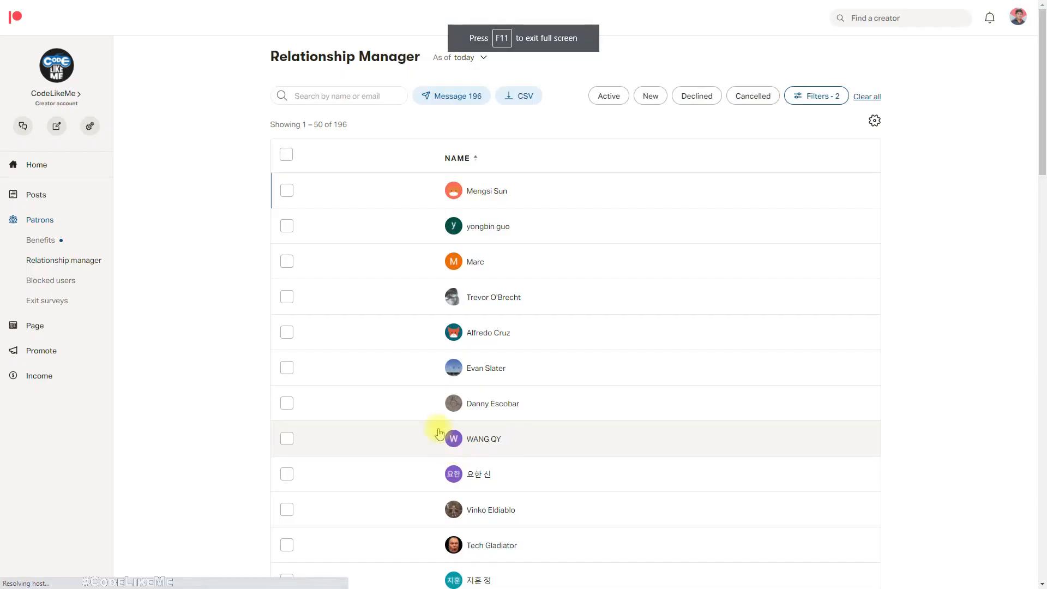
Switch to Patreon's Relationship Manager and look through the patron list to page 4
scroll(456, 365, "down", 20)
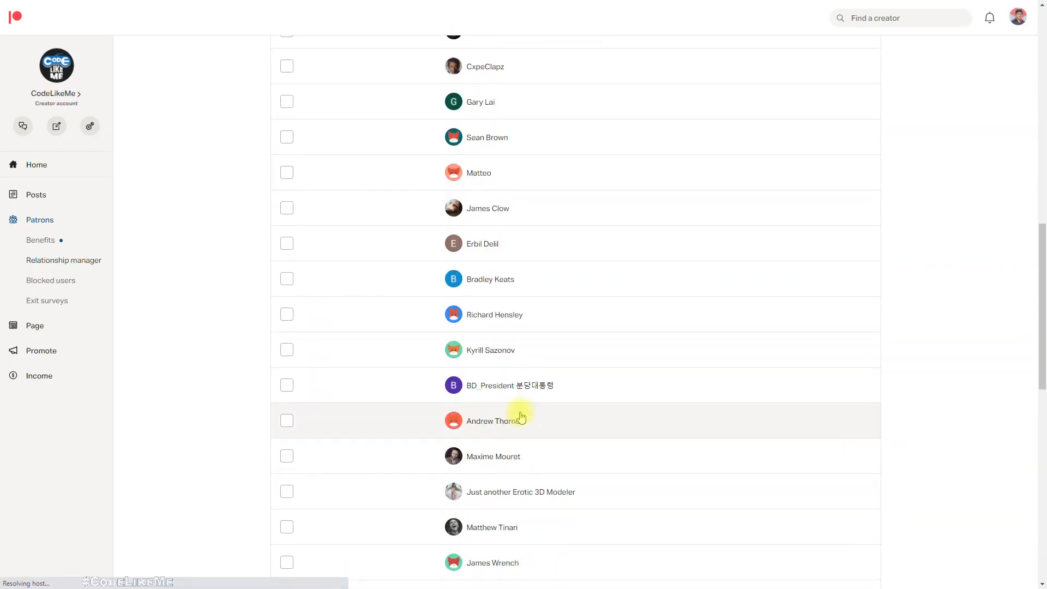
scroll(545, 273, "down", 20)
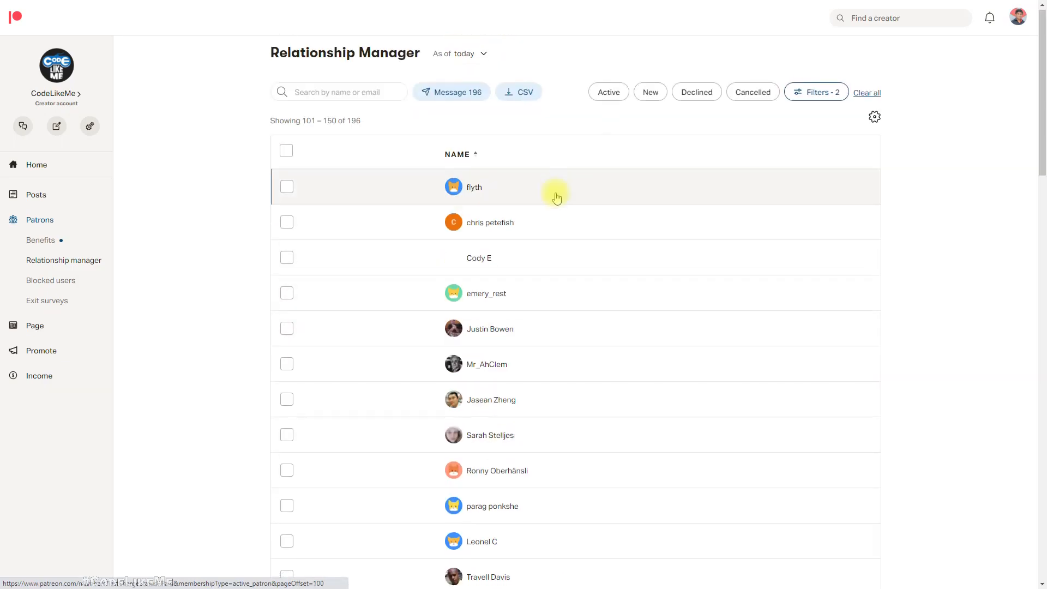
scroll(556, 194, "down", 20)
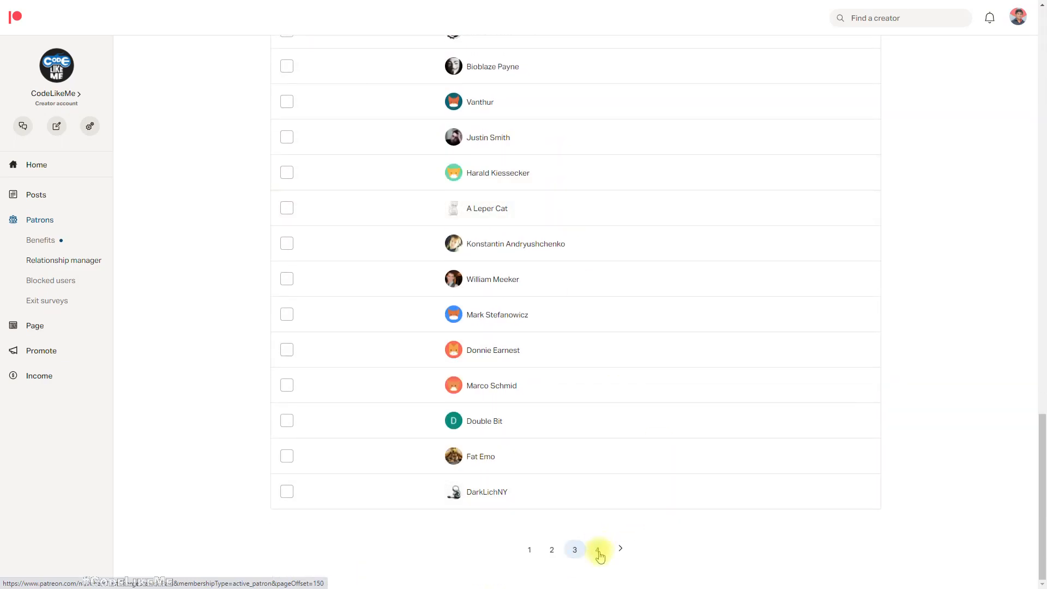
left_click(597, 567)
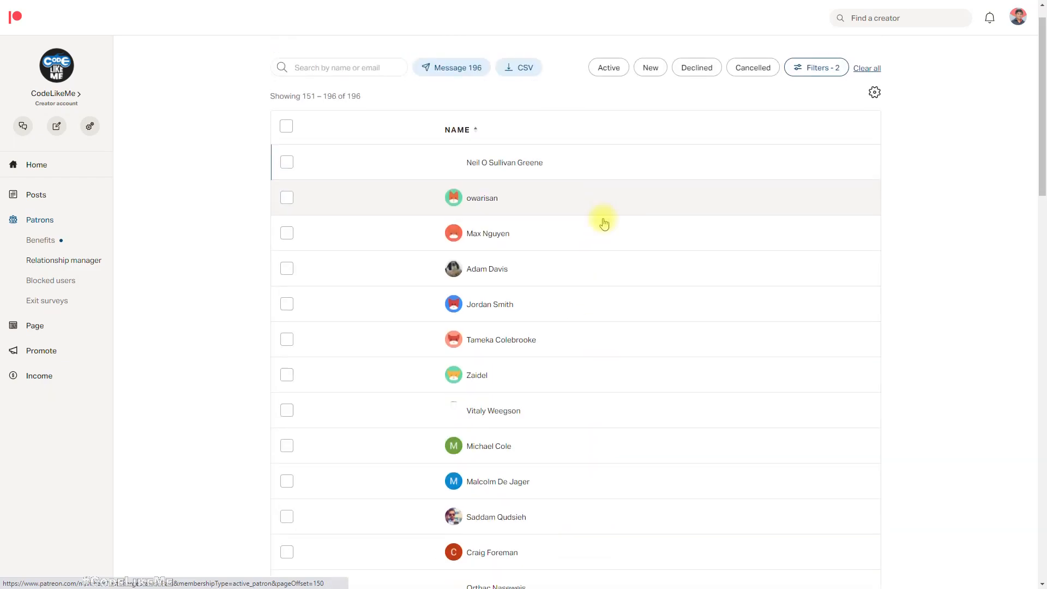
scroll(604, 222, "down", 20)
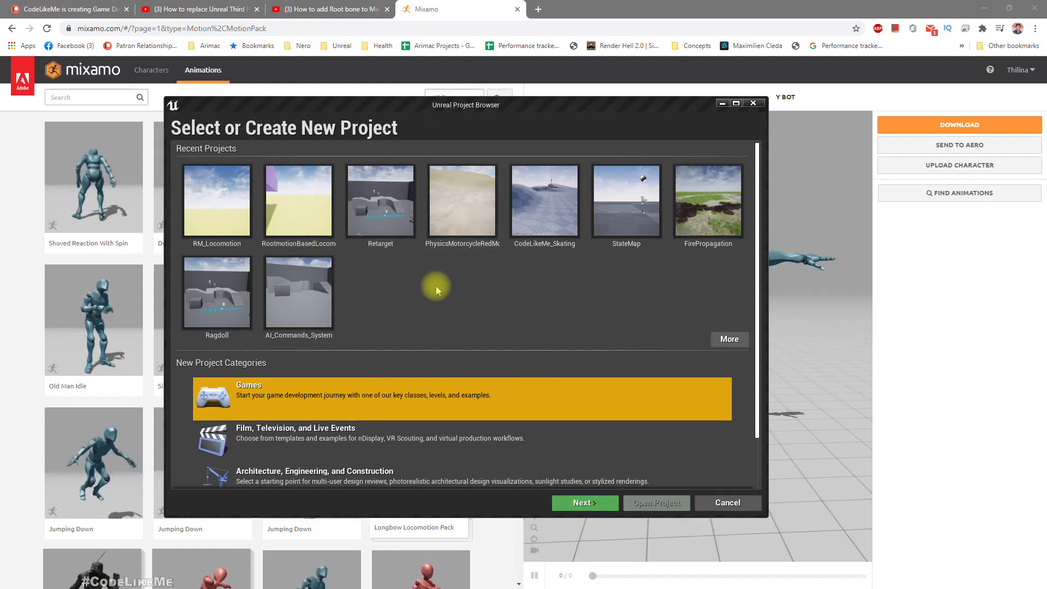
Create a Games project in the Unreal Project Browser from the Third Person template, named RetargetTest, in D:\YT\Test
left_click(603, 503)
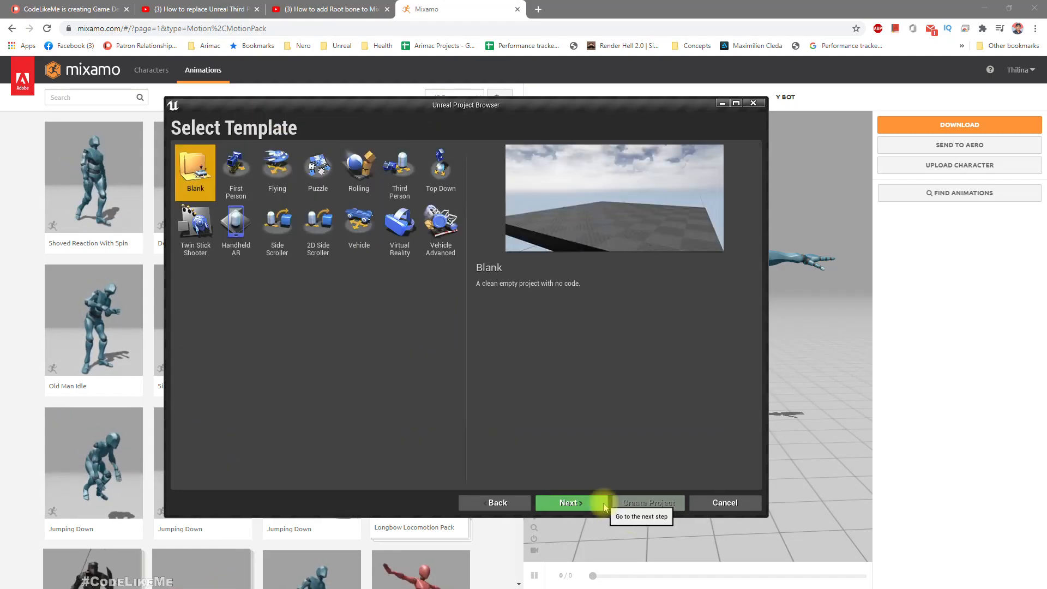
left_click(400, 170)
left_click(568, 503)
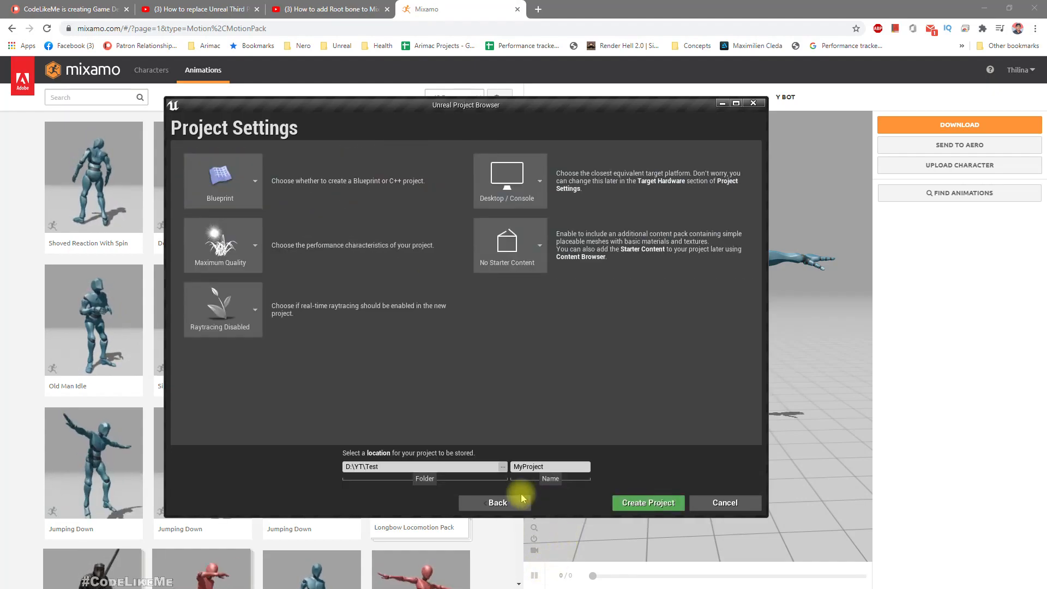
left_click(548, 466)
type("RetargetTest")
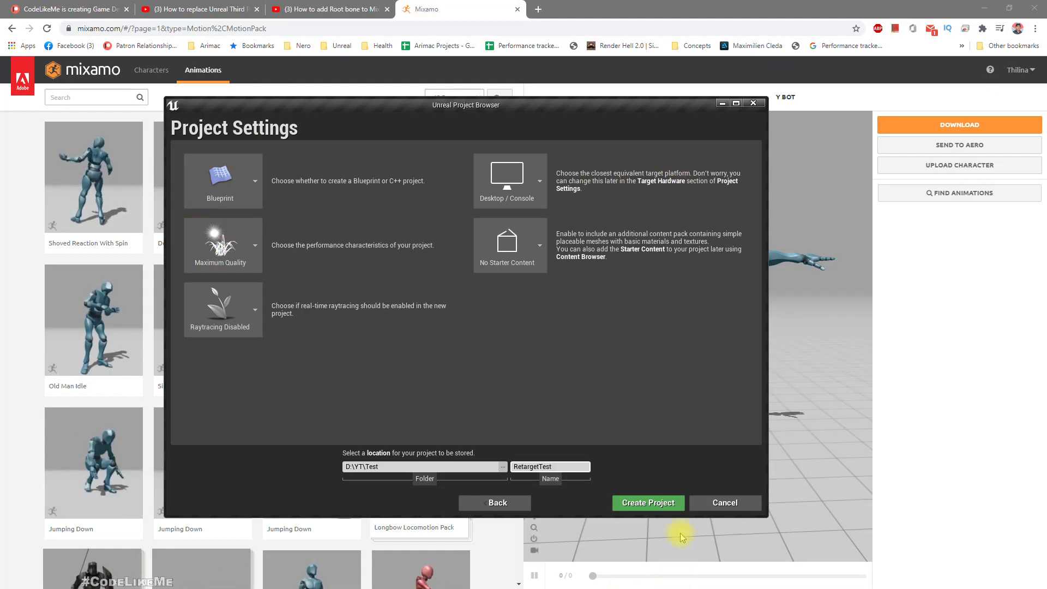
left_click(654, 506)
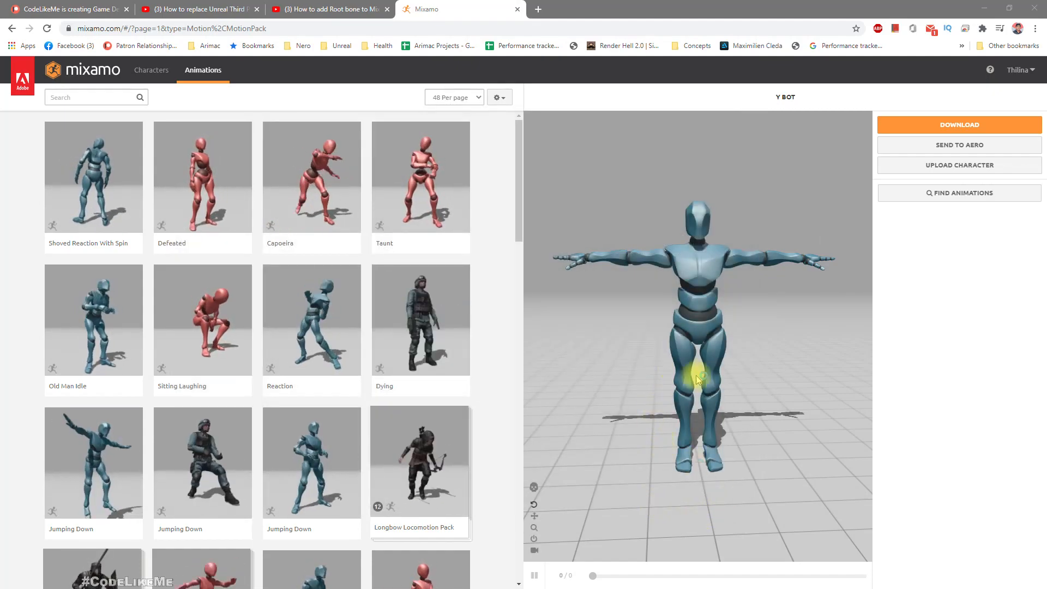
Search Mixamo's animations for "dance" and apply Thriller Part 2 to the Y Bot
left_click(152, 71)
left_click(200, 73)
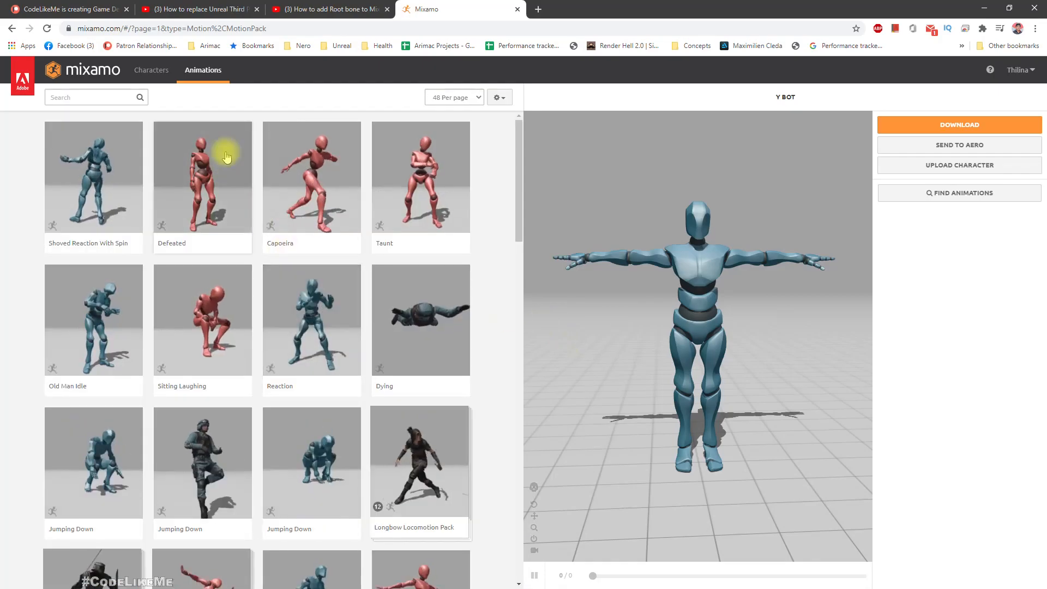
left_click(70, 99)
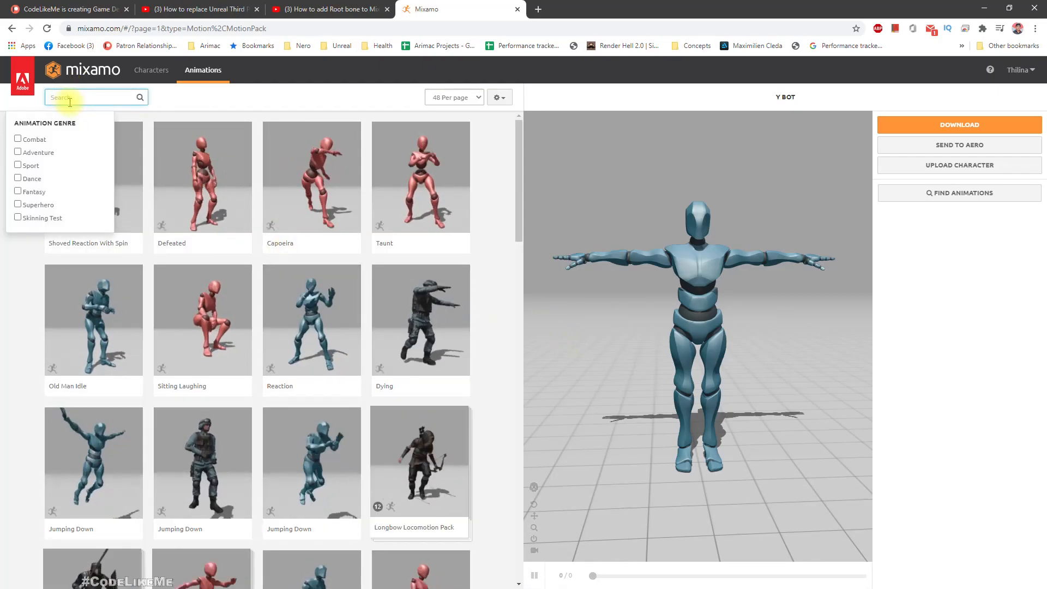
scroll(149, 312, "down", 5)
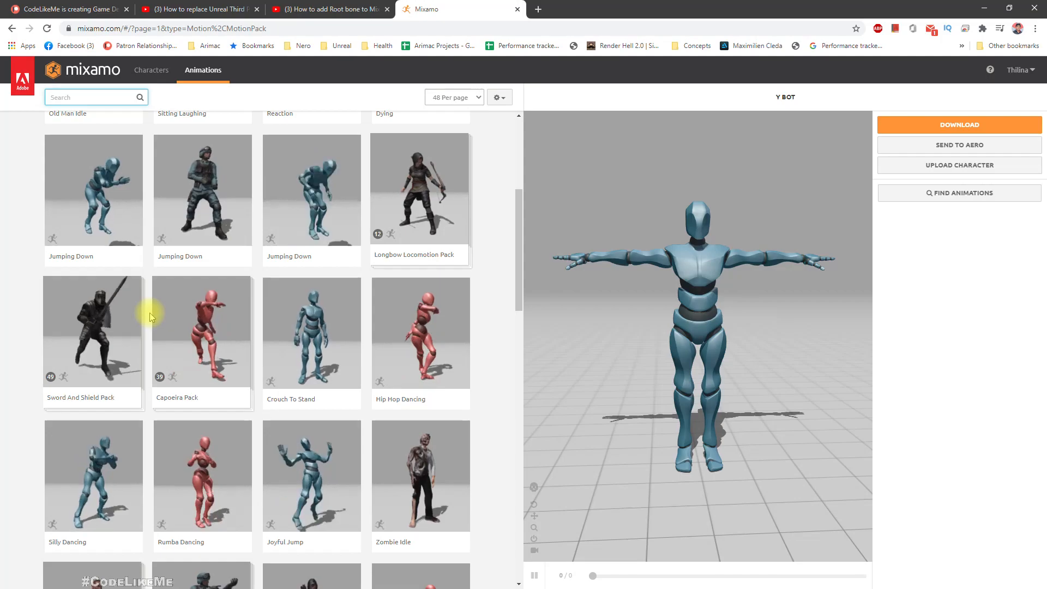
scroll(150, 312, "down", 4)
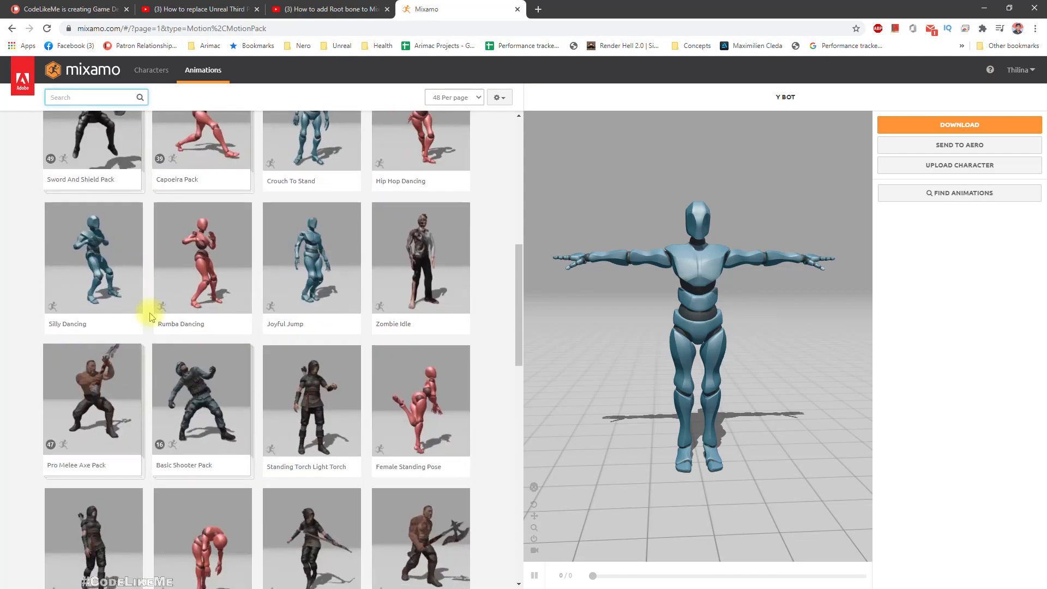
scroll(151, 318, "up", 4)
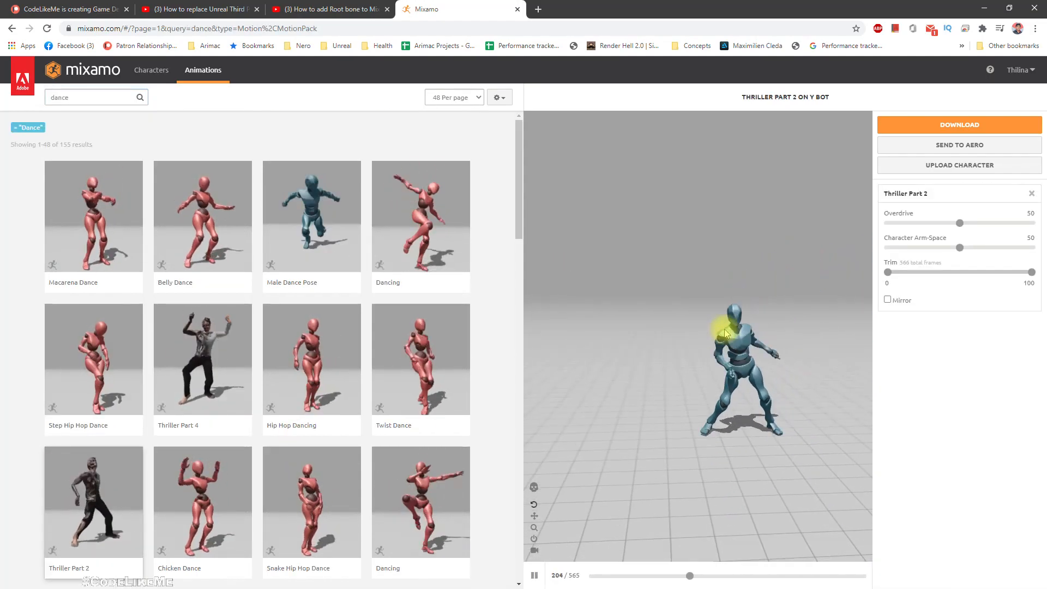
Preview the Thriller Part 2 animation and download it as FBX Binary with skin, 30 frames per second and no keyframe reduction
left_click_drag(692, 362, 735, 389)
left_click_drag(806, 428, 862, 407)
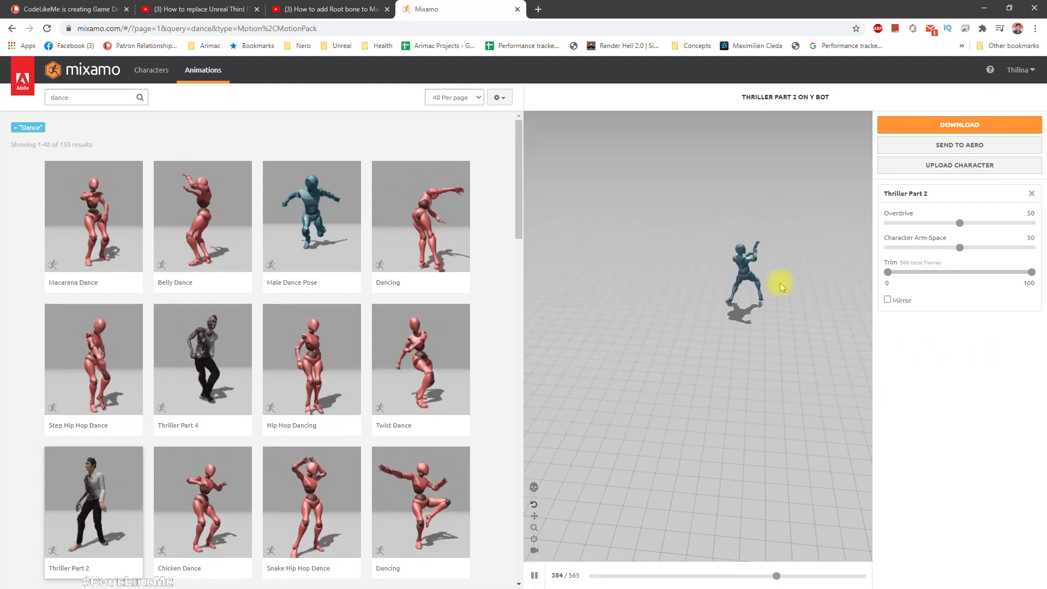
left_click_drag(668, 355, 620, 337)
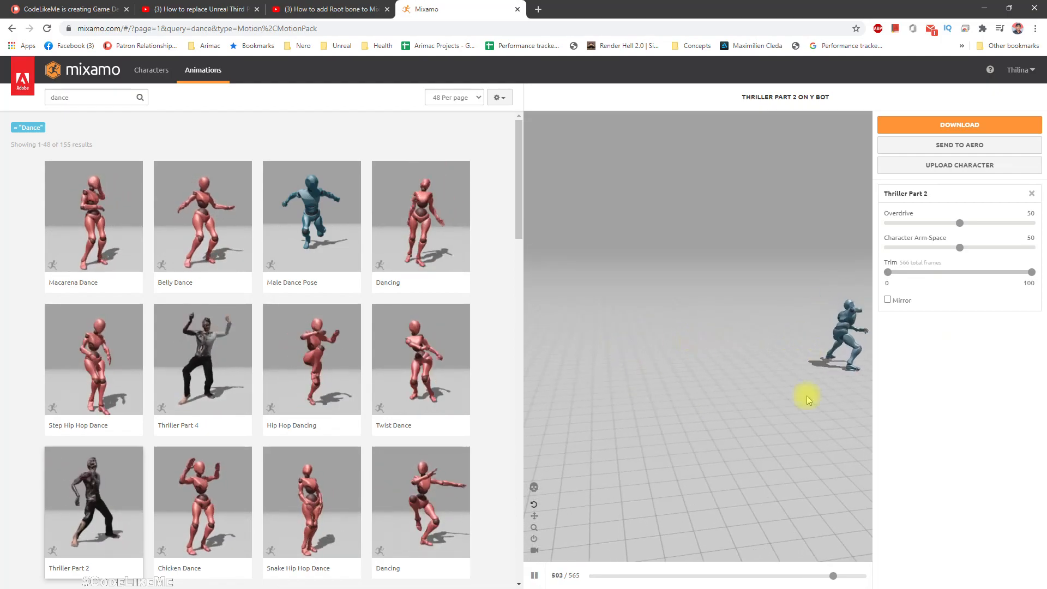
mouse_move(848, 575)
left_mouse_down()
mouse_move(555, 579)
mouse_move(879, 577)
mouse_move(834, 586)
left_mouse_up()
left_click(535, 576)
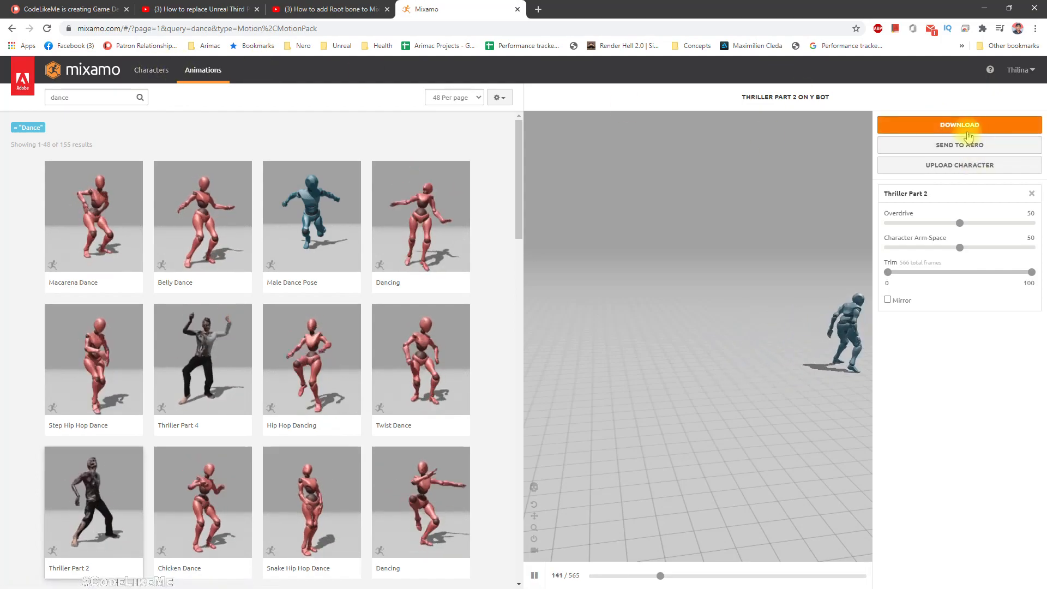
left_click(925, 129)
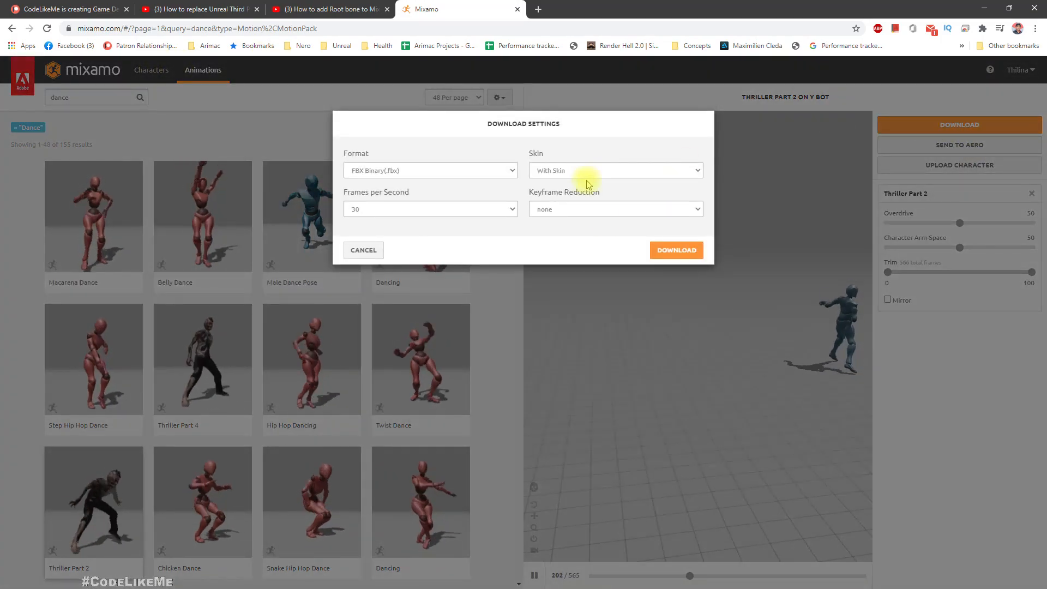
left_click(673, 251)
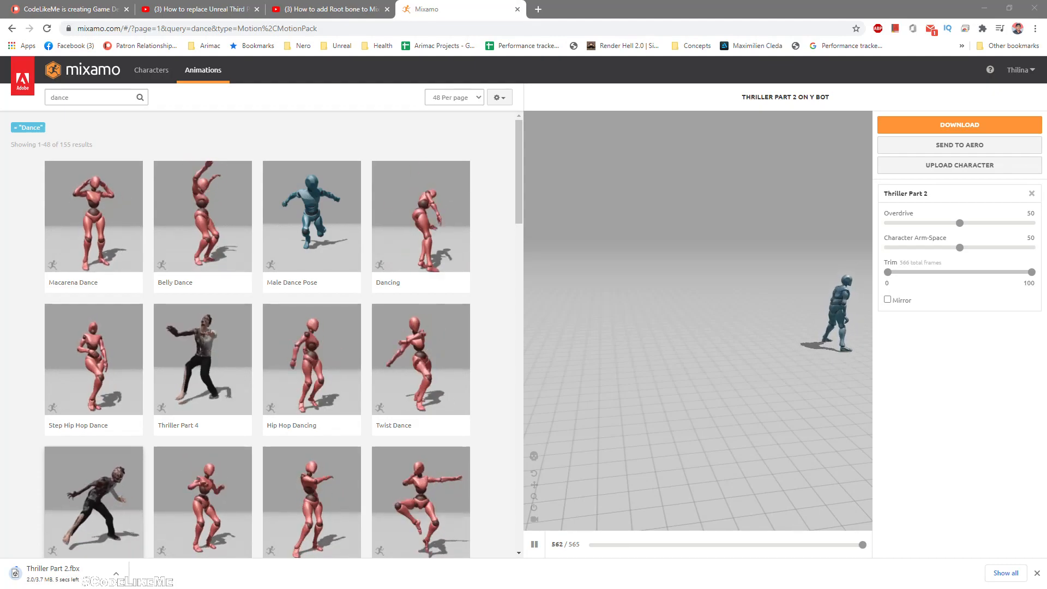
Switch to File Explorer and create a folder named Animations in the RetargetTest project folder
left_click_drag(0, 334, 381, 0)
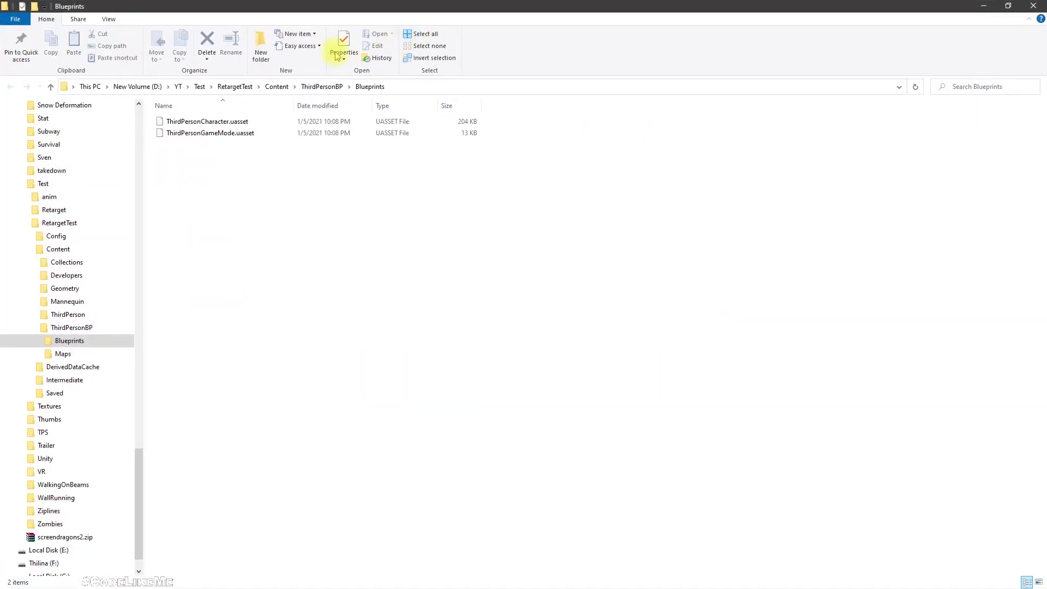
left_click(315, 87)
left_click(276, 86)
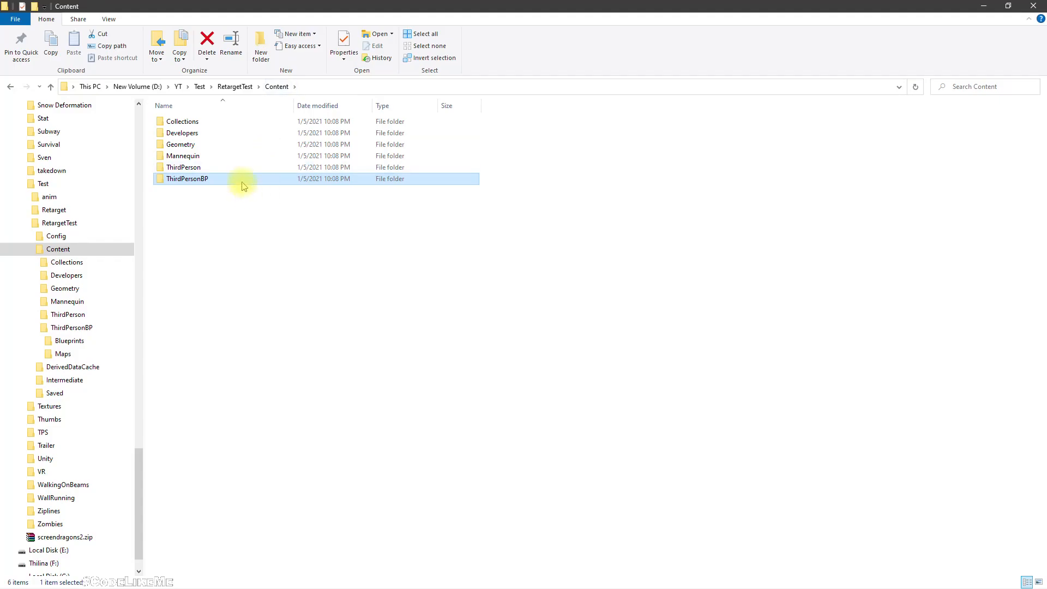
left_click(234, 87)
right_click(238, 221)
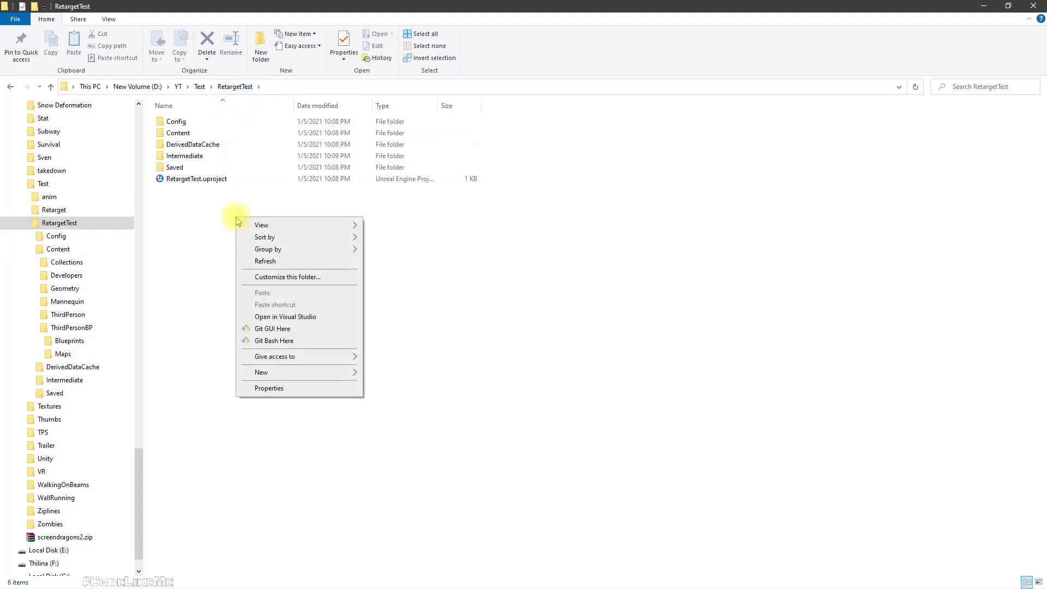
left_click(260, 46)
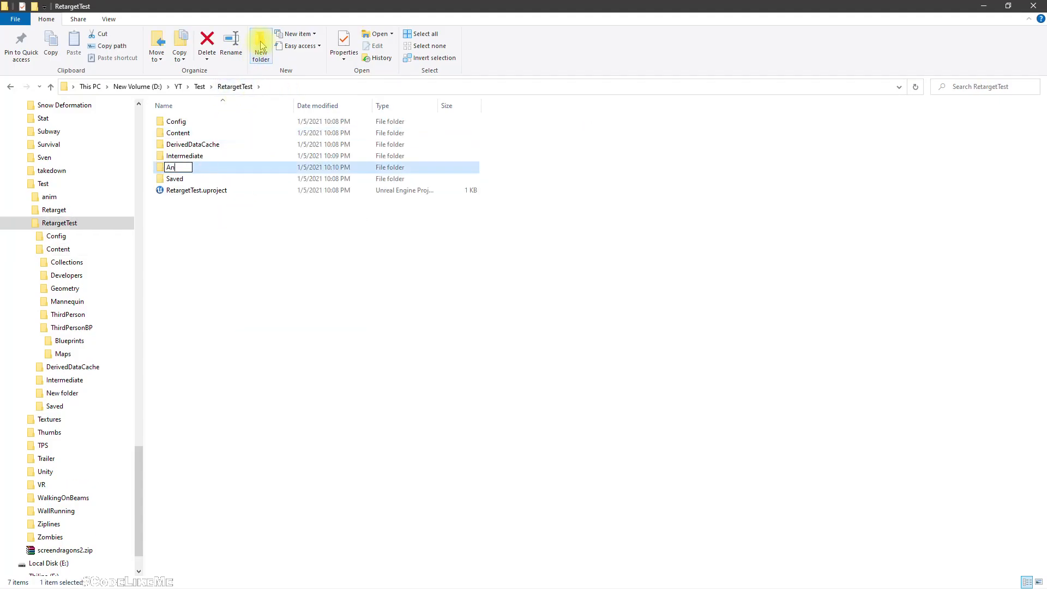
key("Return")
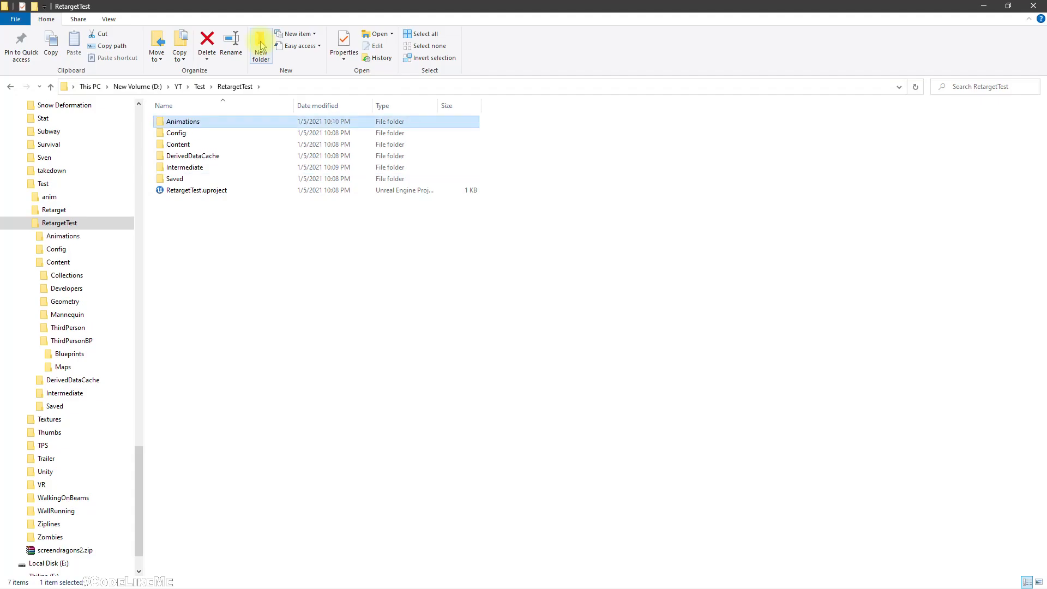
Place Thriller Part 2.fbx in the Animations folder and duplicate it as MixamoCharacter.fbx
key("Return")
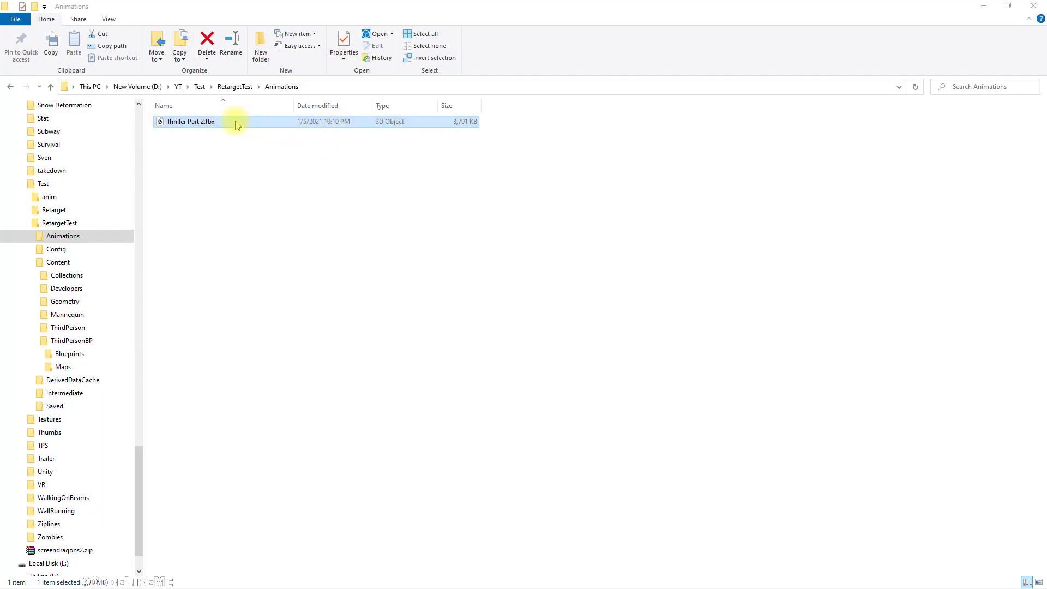
key("alt+Tab")
key("alt+Tab")
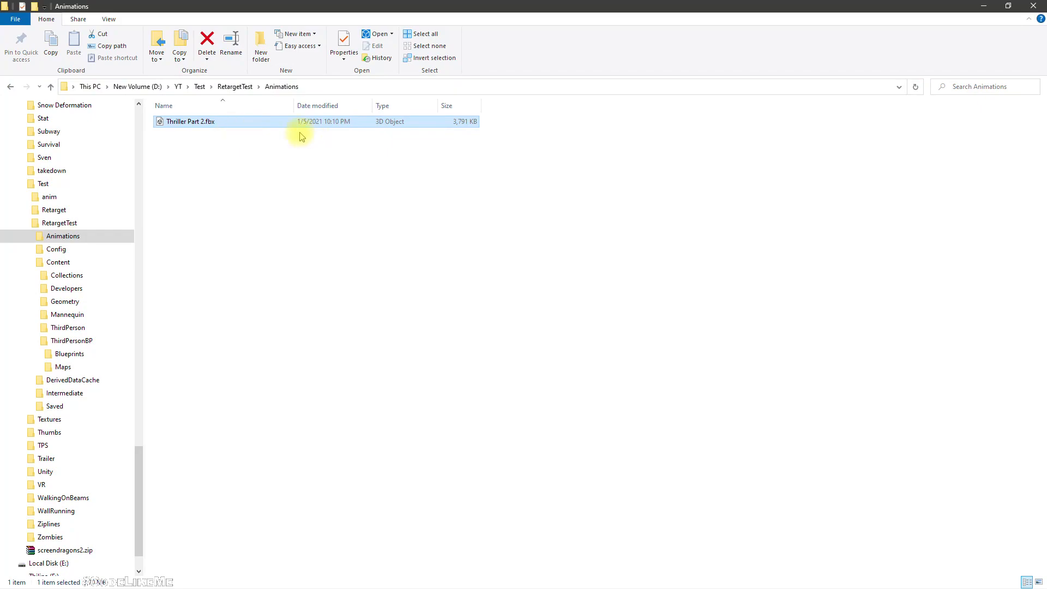
key("ctrl+v")
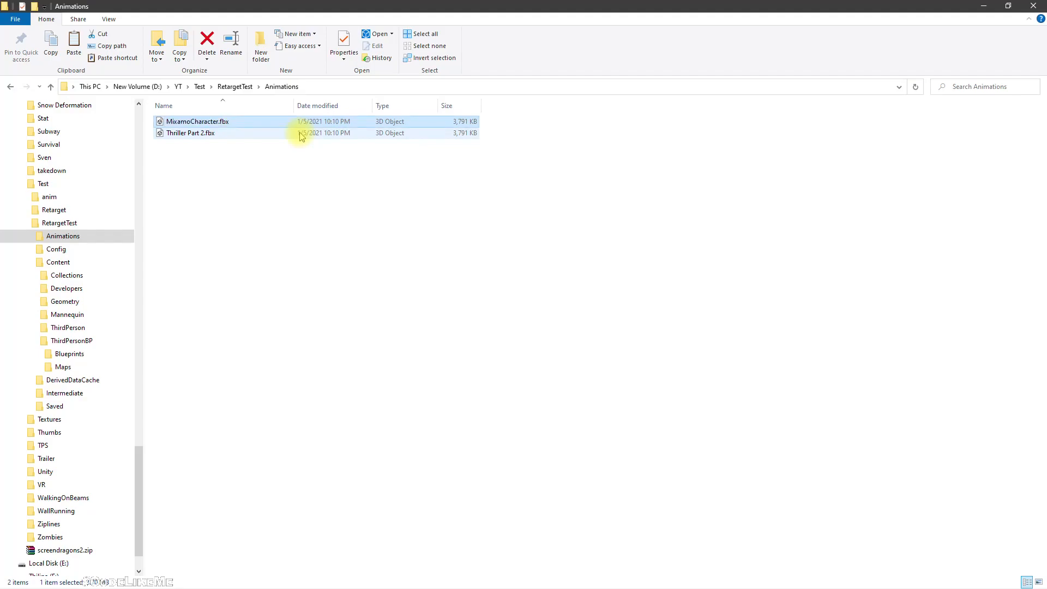
Create a folder named Converted inside the Animations folder
left_click(300, 136)
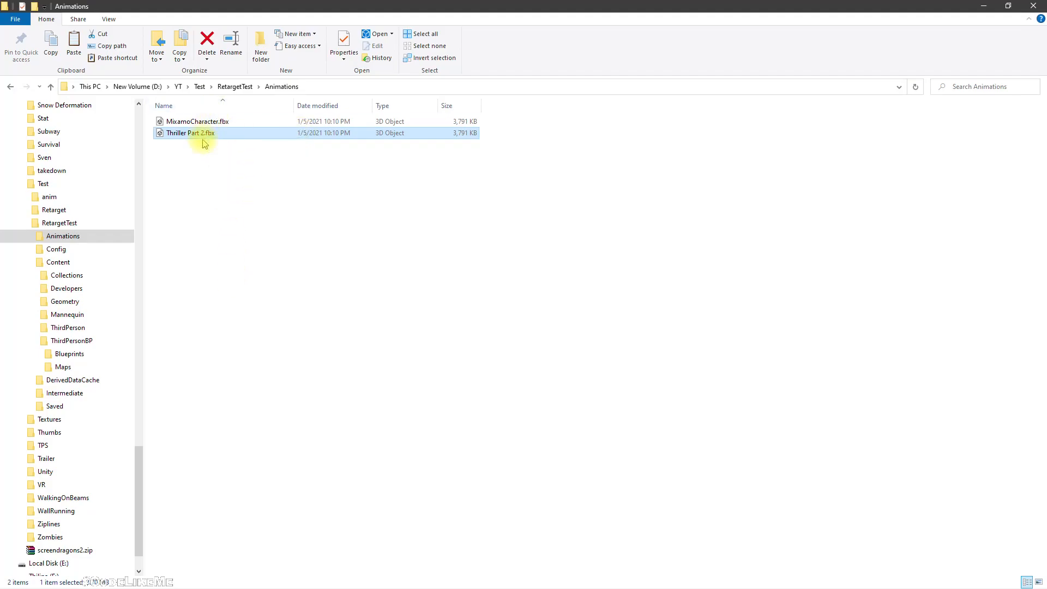
left_click(262, 57)
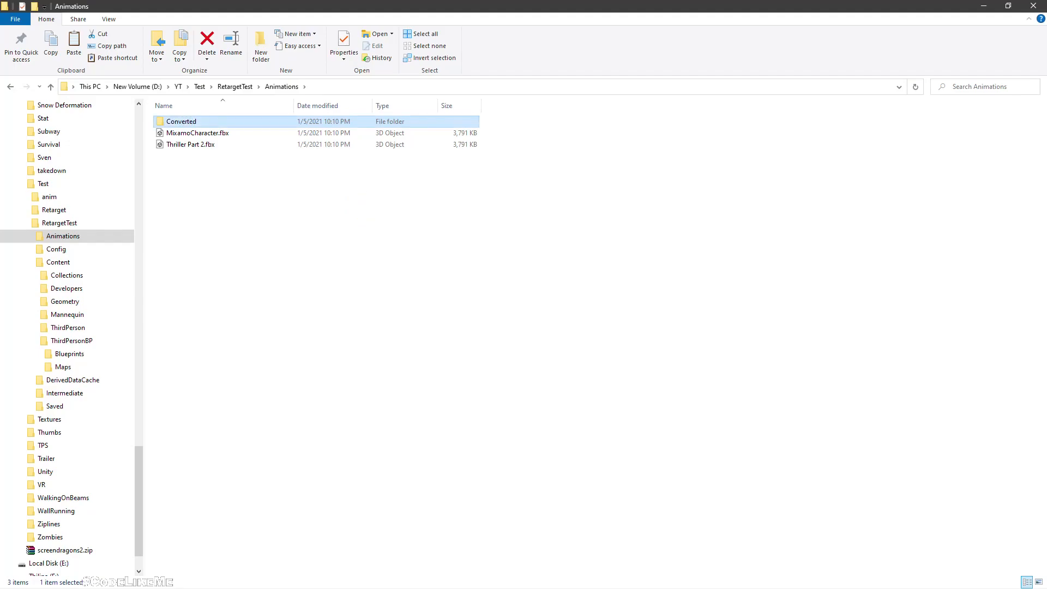
Switch to Chrome and view the YouTube tutorial on adding a root bone to Mixamo characters with the Blender plugin
key("alt+Tab")
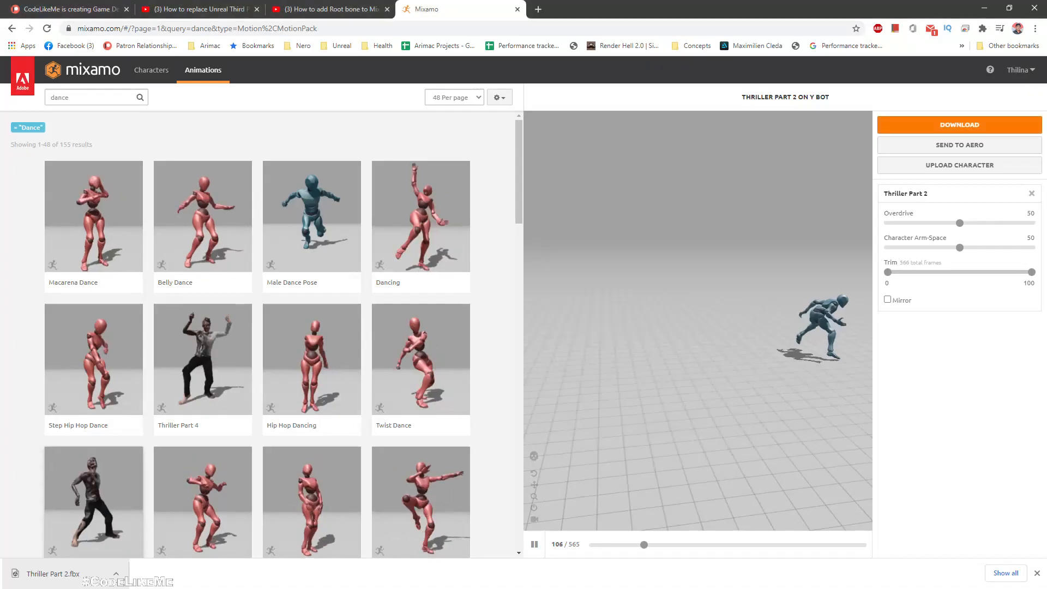
left_click(286, 5)
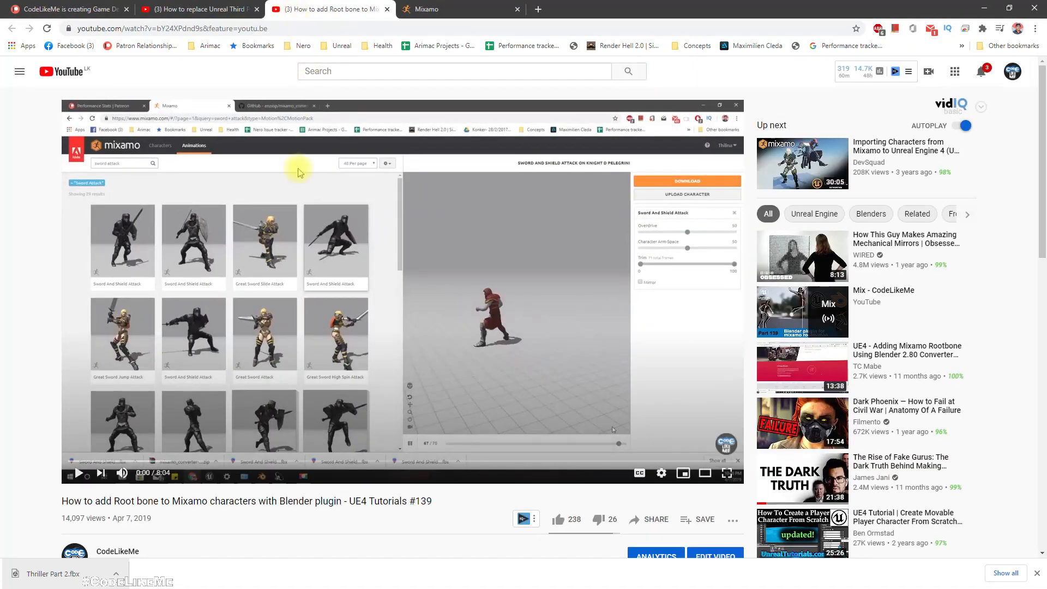
scroll(436, 448, "down", 4)
scroll(416, 420, "up", 4)
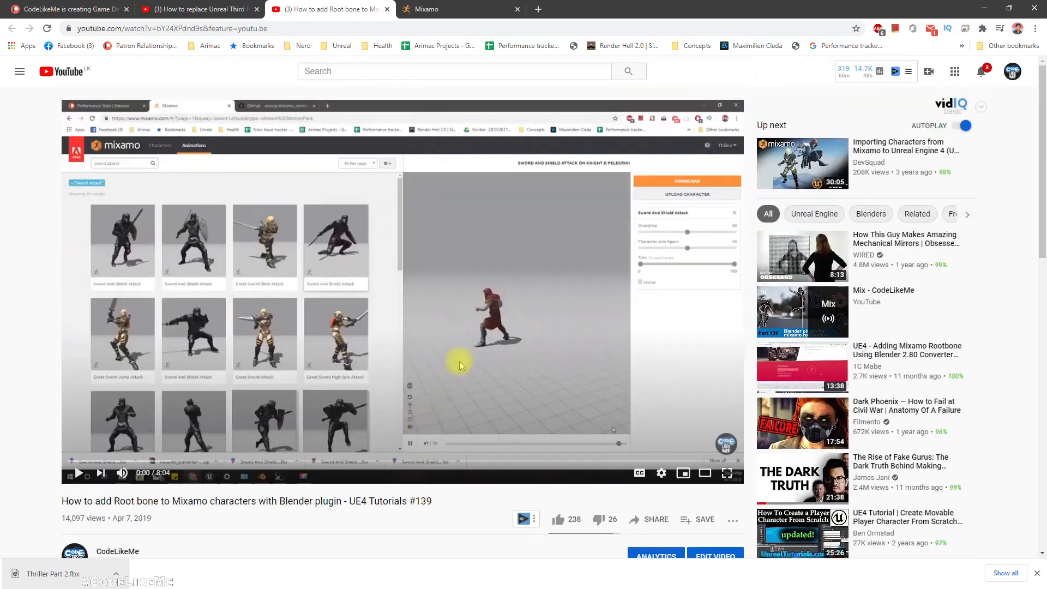
Switch to Blender, dismiss the splash screen and display the Mixamo Rootbaker add-on's conversion options
key("alt+Tab")
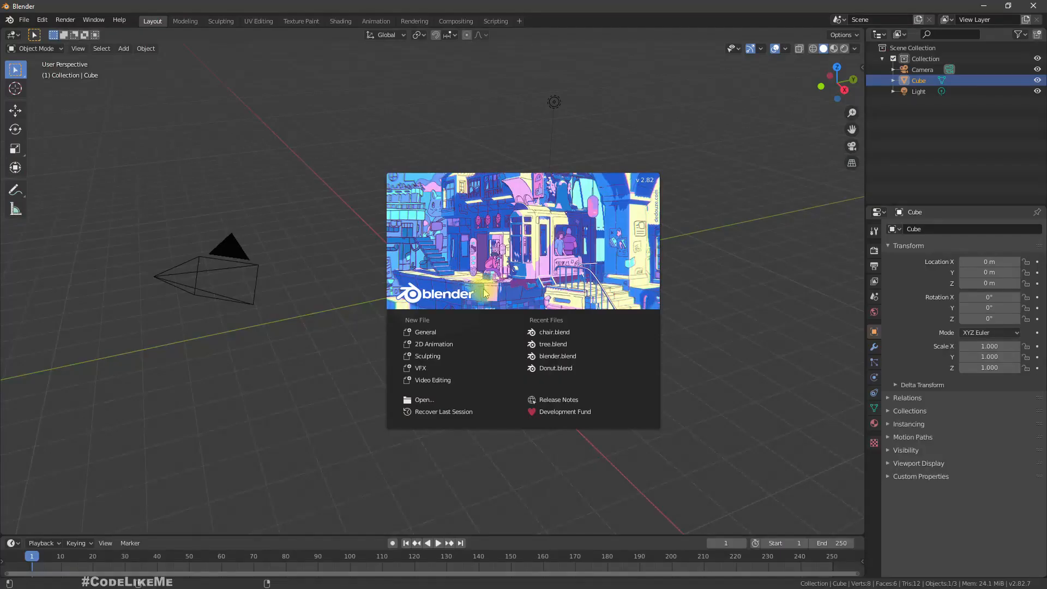
left_click(865, 70)
left_click(863, 68)
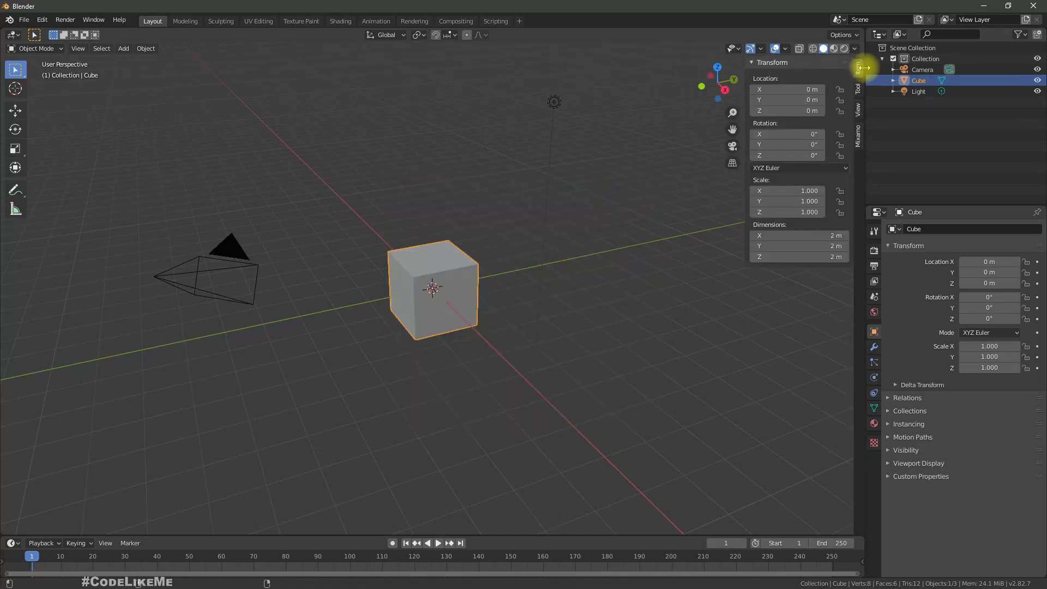
left_click(858, 135)
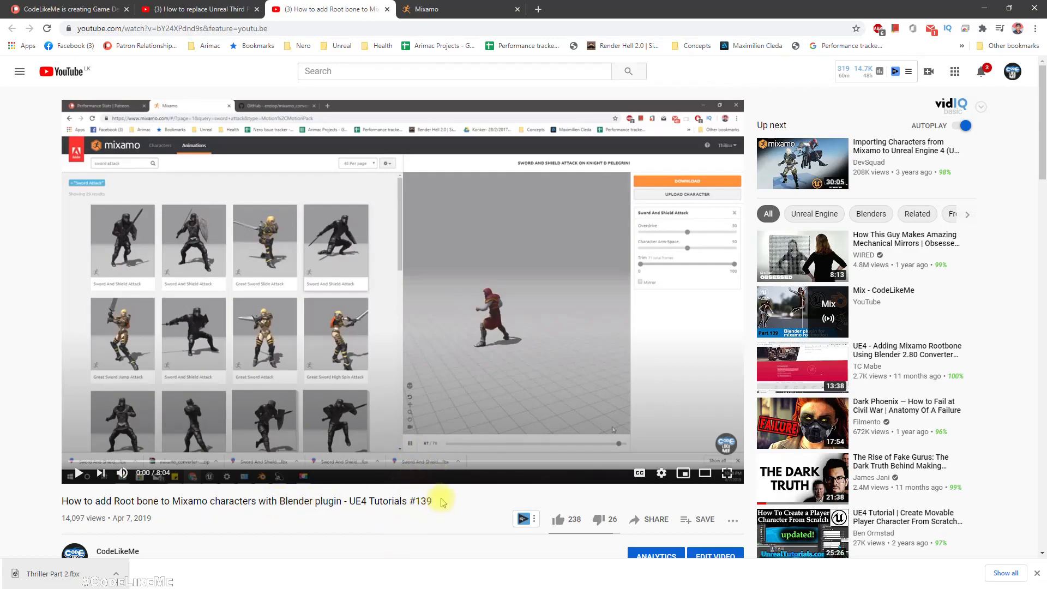
Check the root bone tutorial's description in Chrome and the batch input and output fields of Mixamo Rootbaker in Blender
scroll(444, 490, "down", 2)
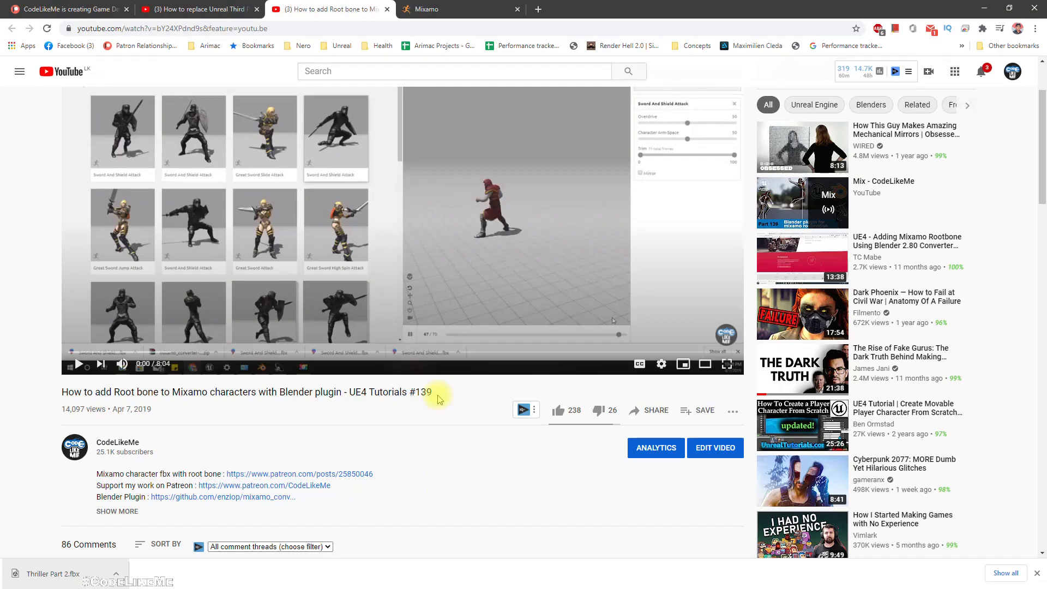
scroll(439, 399, "up", 2)
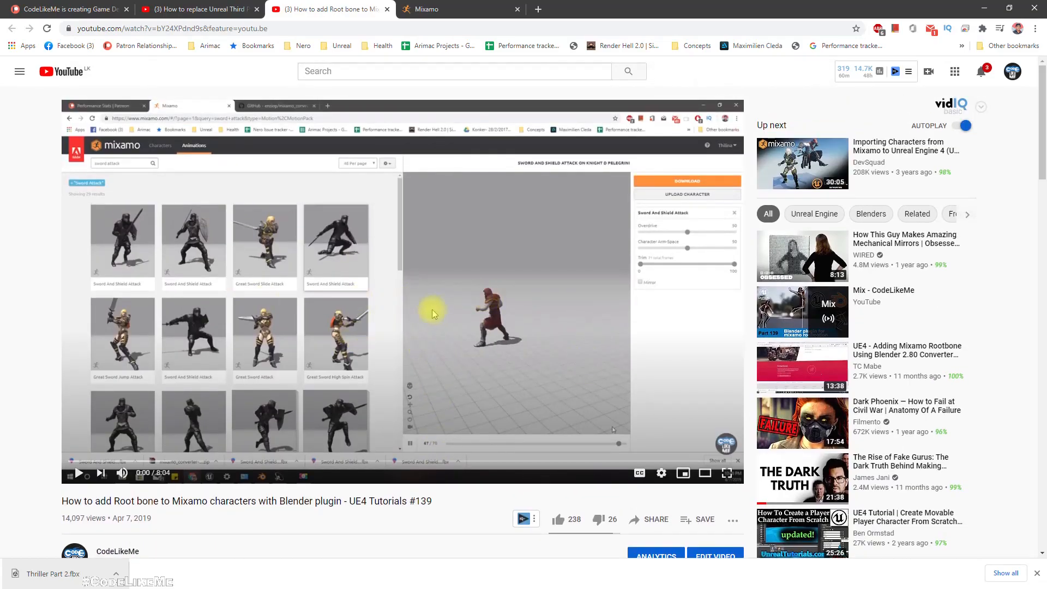
key("alt+Tab")
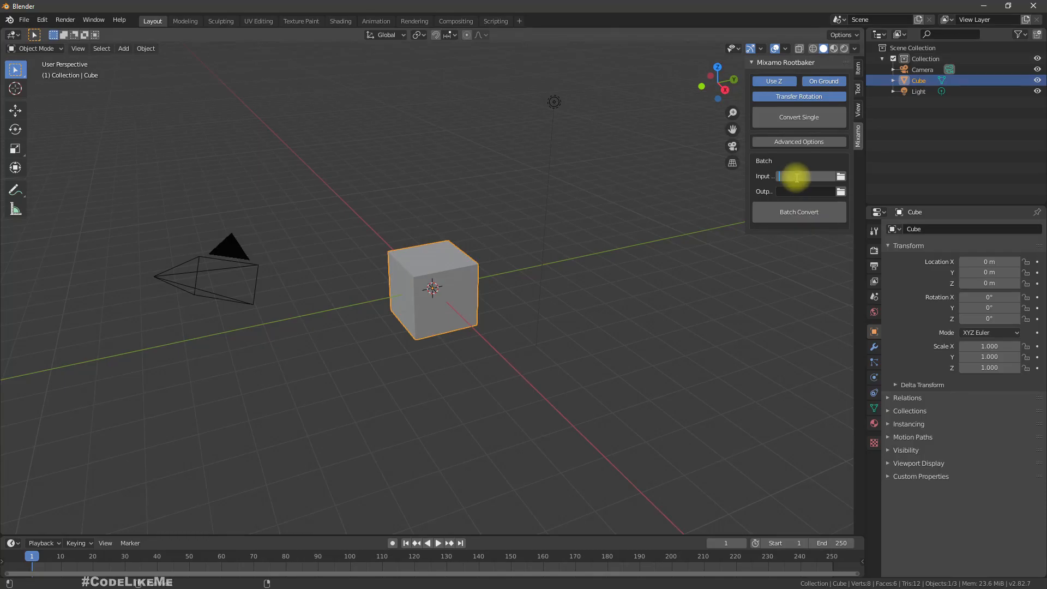
key("alt+Tab")
key("alt+Tab")
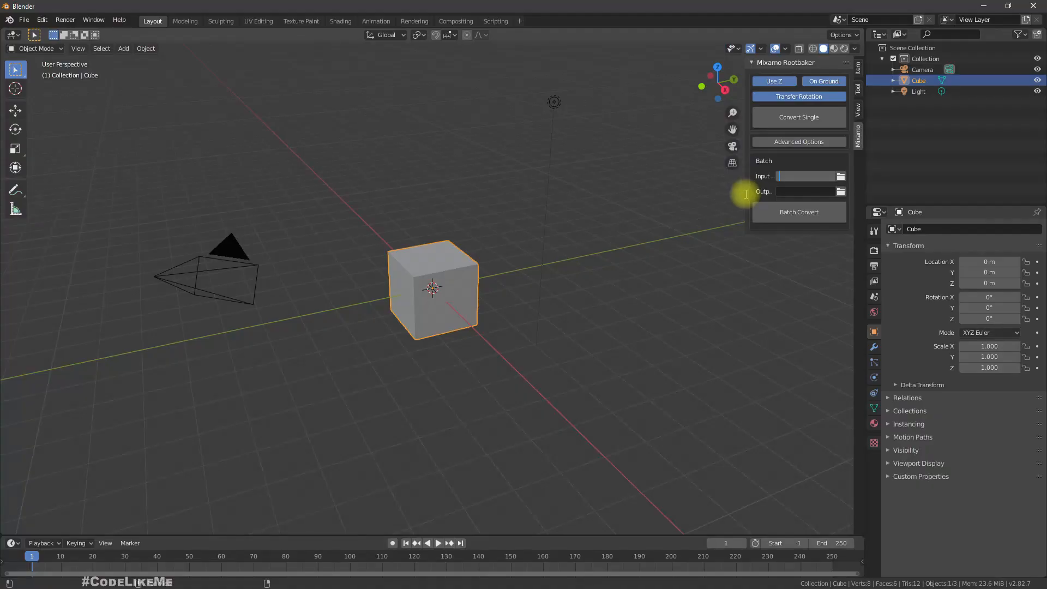
key("alt+Tab")
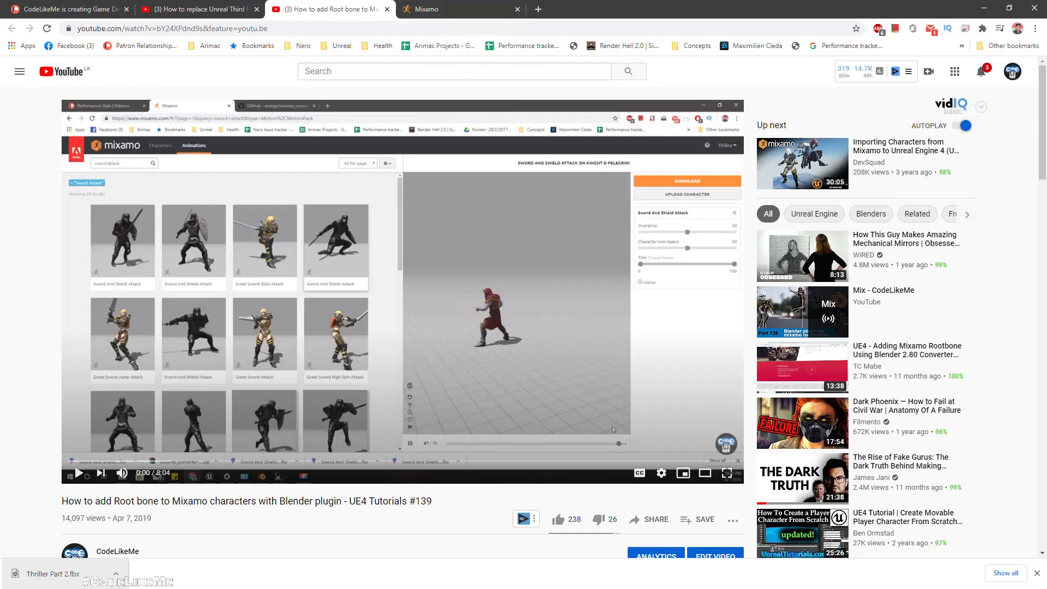
Switch to Unreal Editor and create a folder named Mixamo directly under Content
key("alt+Tab")
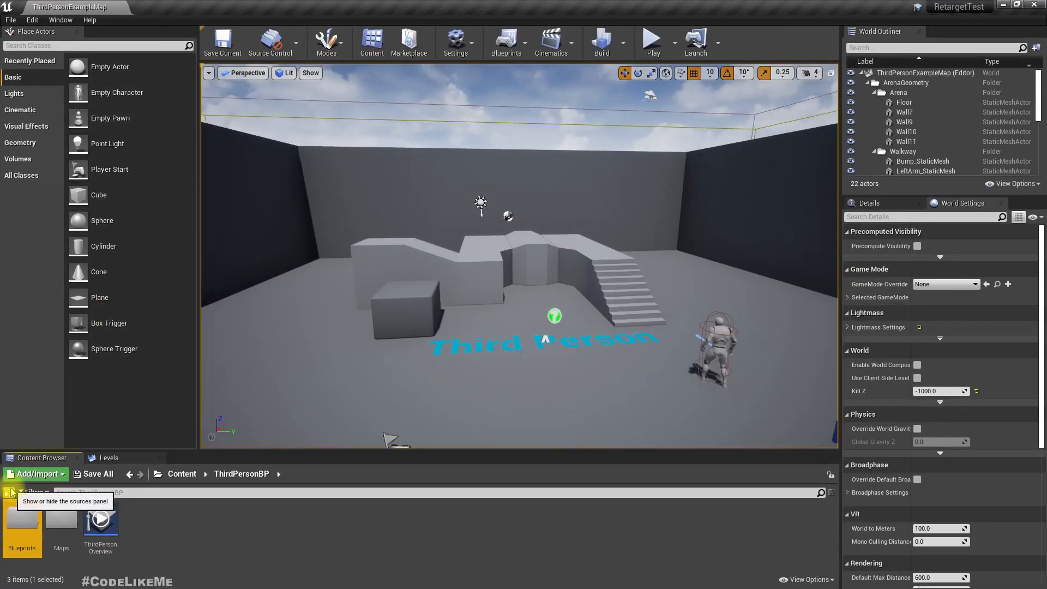
left_click(11, 492)
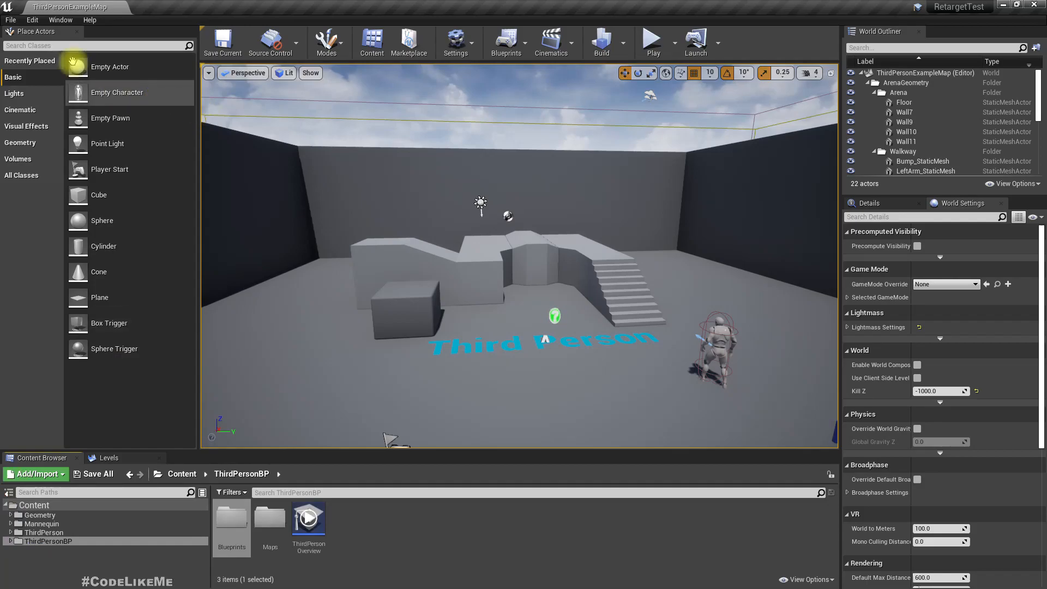
right_click(31, 507)
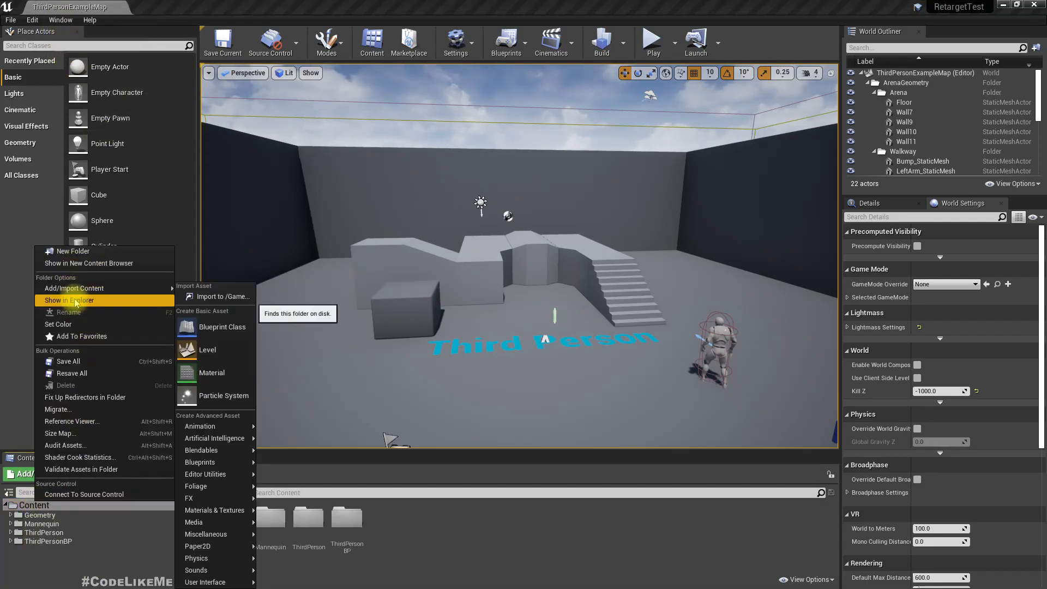
left_click(74, 251)
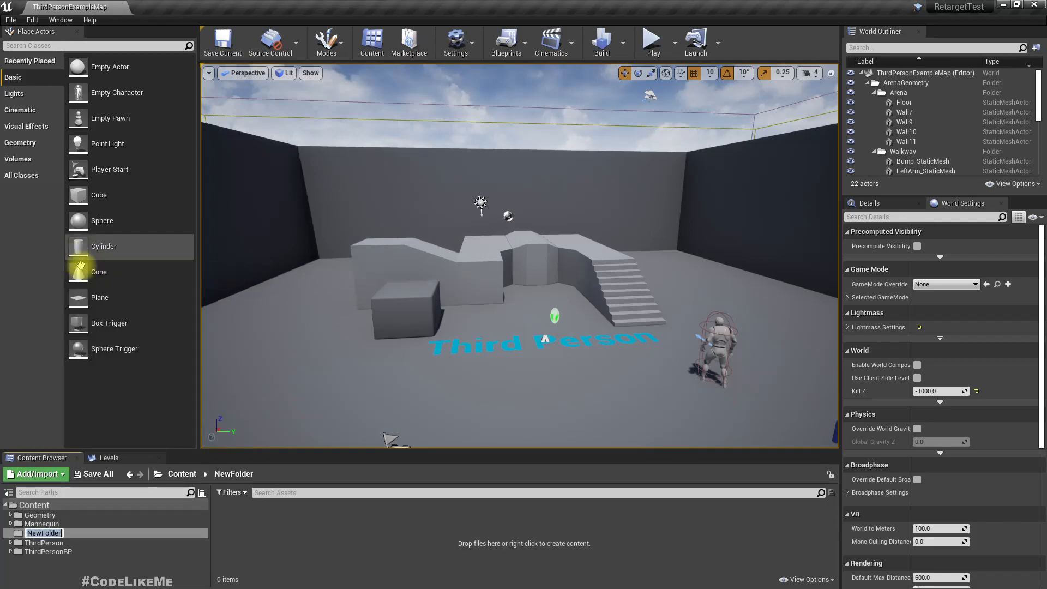
type("Mixamo")
key("Return")
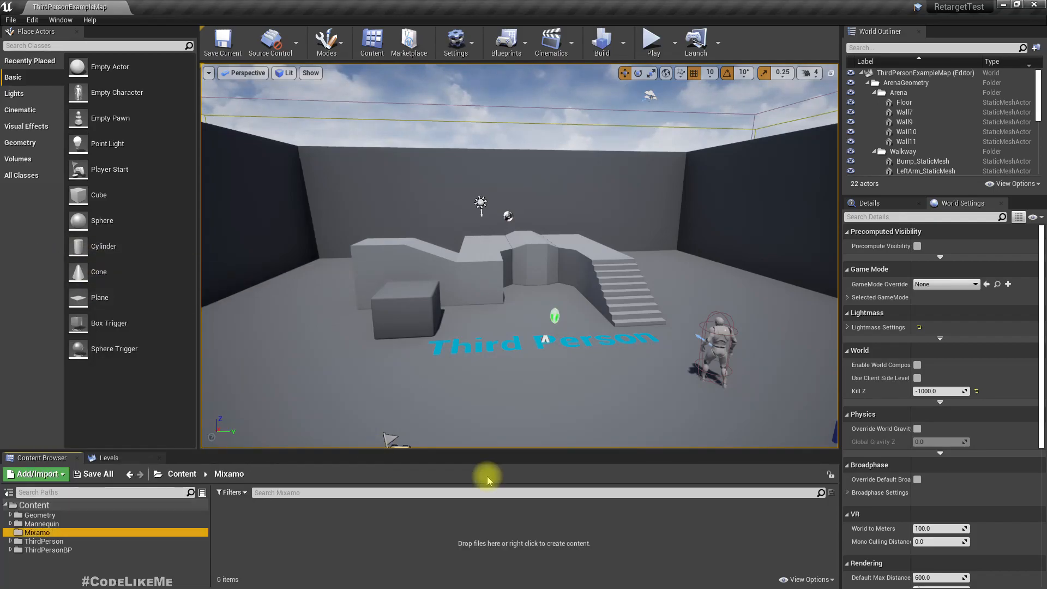
Import MixamoCharacter.fbx from the Animations folder into Content/Mixamo as a skeletal mesh with no existing skeleton assigned and animations excluded
left_click(394, 544)
key("alt+Tab")
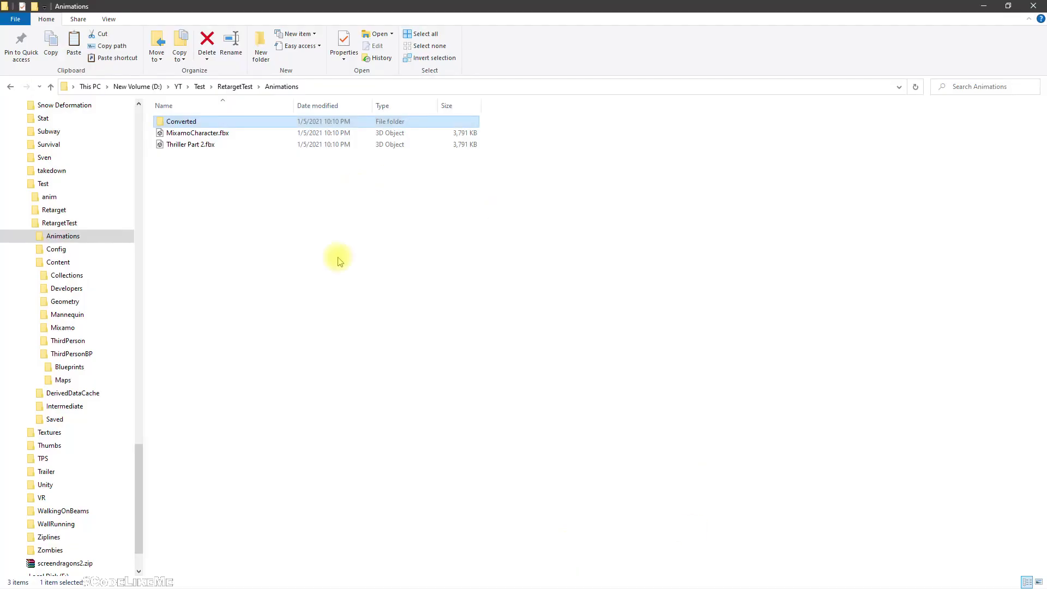
left_click_drag(184, 137, 367, 534)
key("alt+Tab")
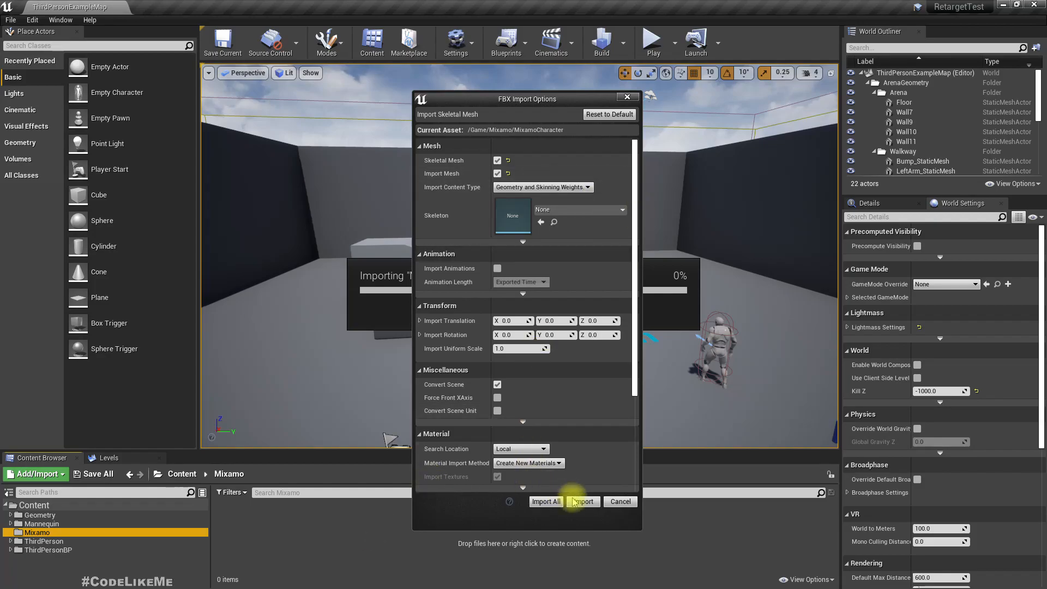
left_click(578, 502)
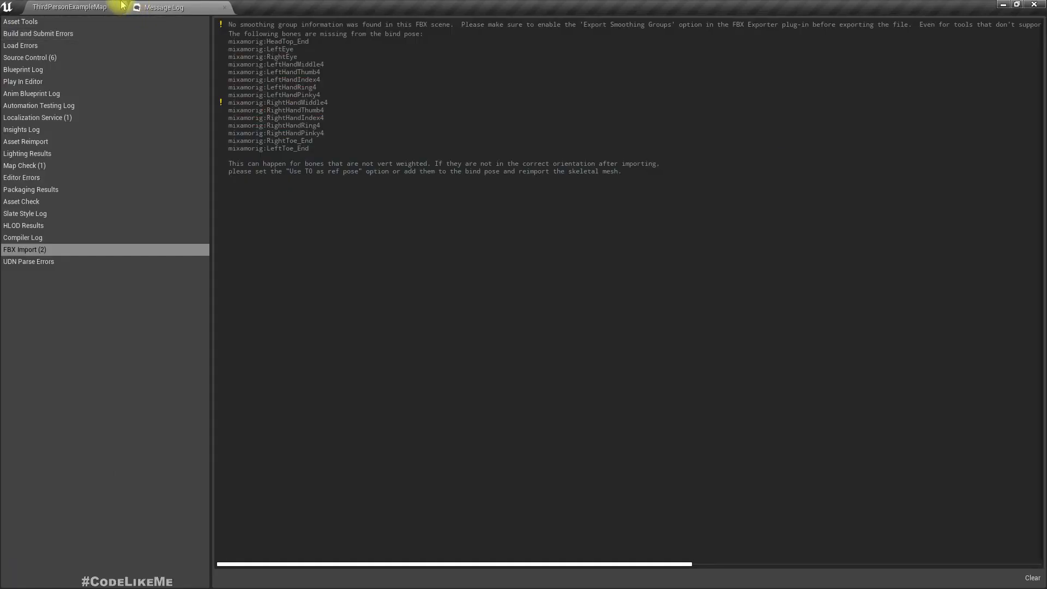
left_click(119, 7)
Open the MixamoCharacter skeleton, examine its bones from Hips to Spine2, and dock its editor beside the other open tabs
double_click(396, 535)
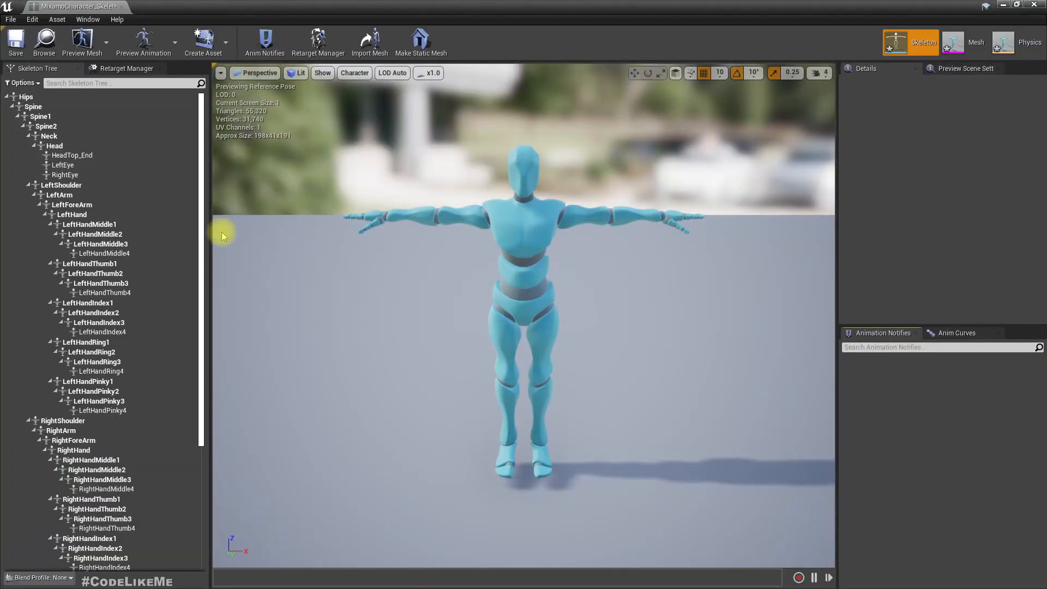
left_click(21, 97)
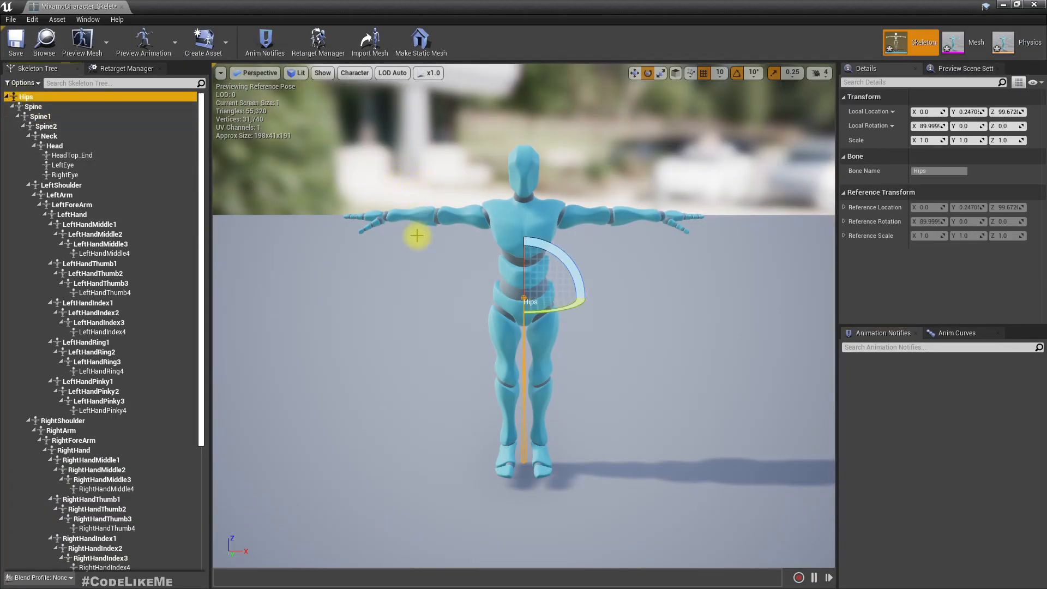
left_click(56, 108)
left_click(59, 117)
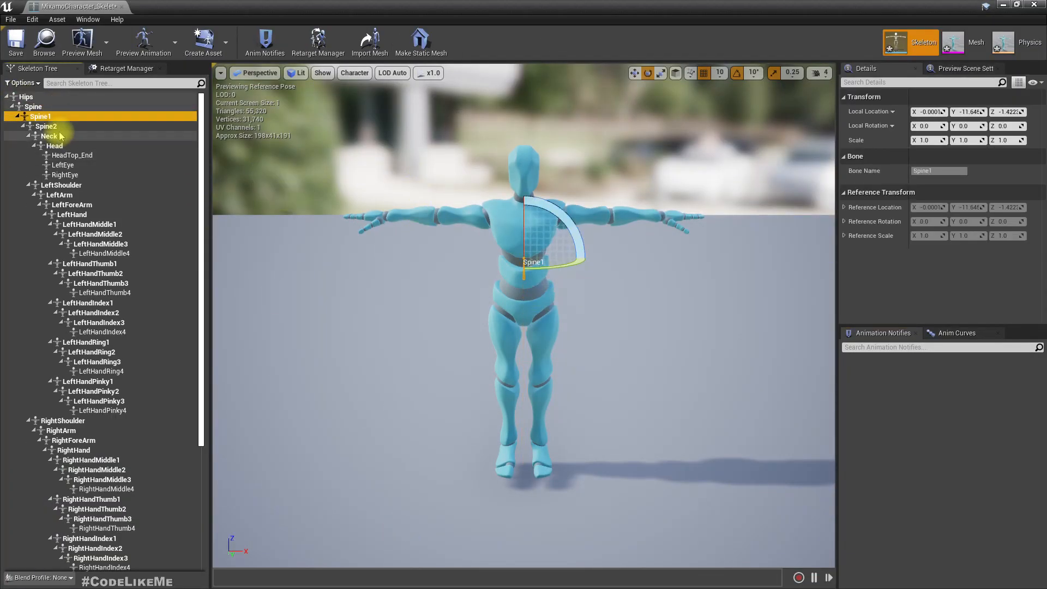
left_click(27, 97)
left_click(42, 107)
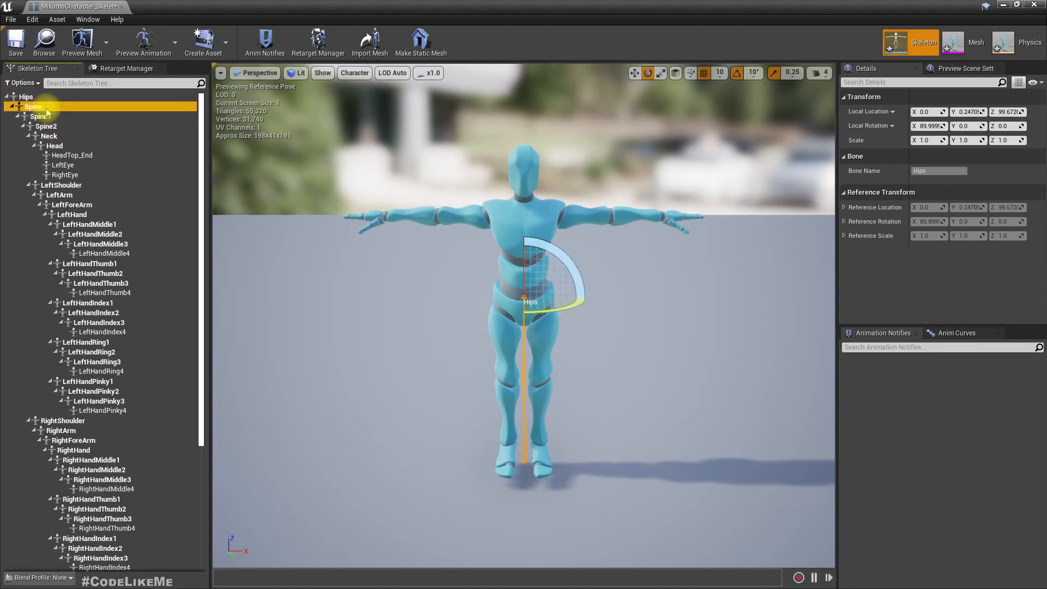
left_click(46, 117)
left_click(49, 126)
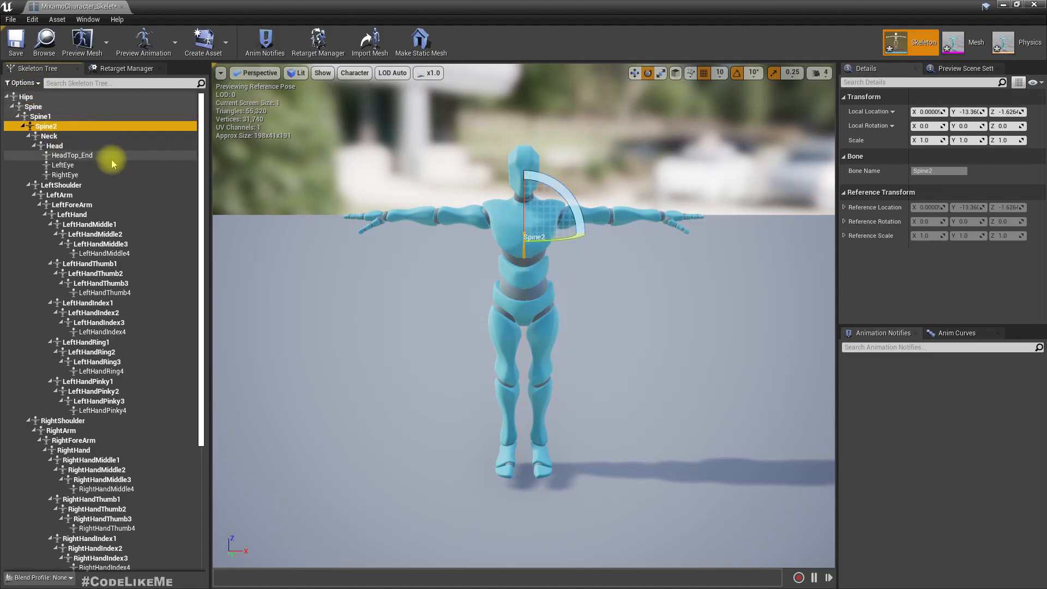
left_click_drag(98, 7, 217, 5)
Open UE4_Mannequin_Skeleton from the Mannequin/Character/Mesh folder and examine its root, pelvis and arm bones
left_click(71, 6)
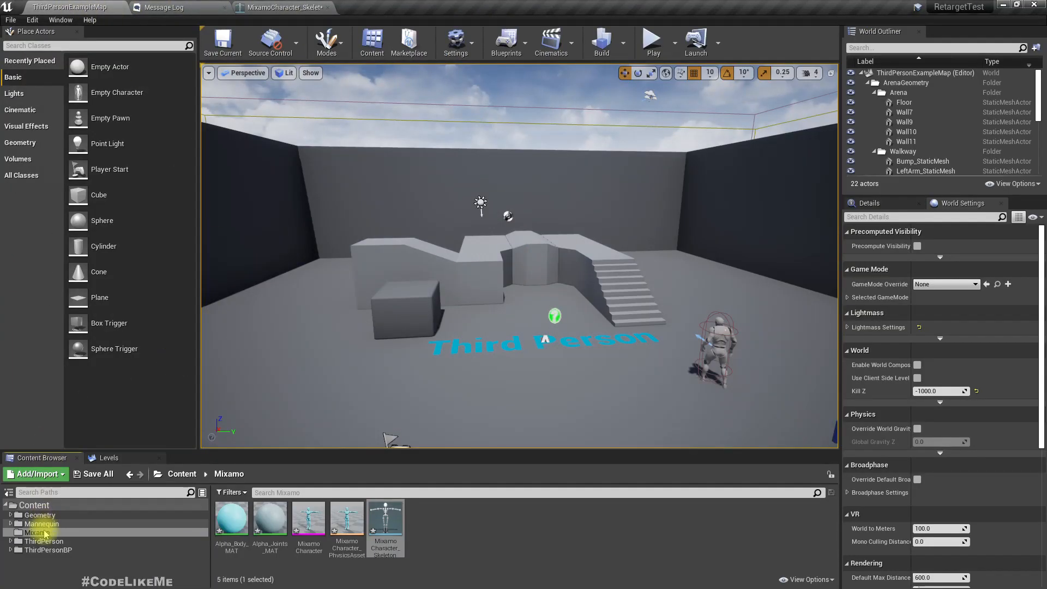
left_click(138, 523)
left_click(268, 523)
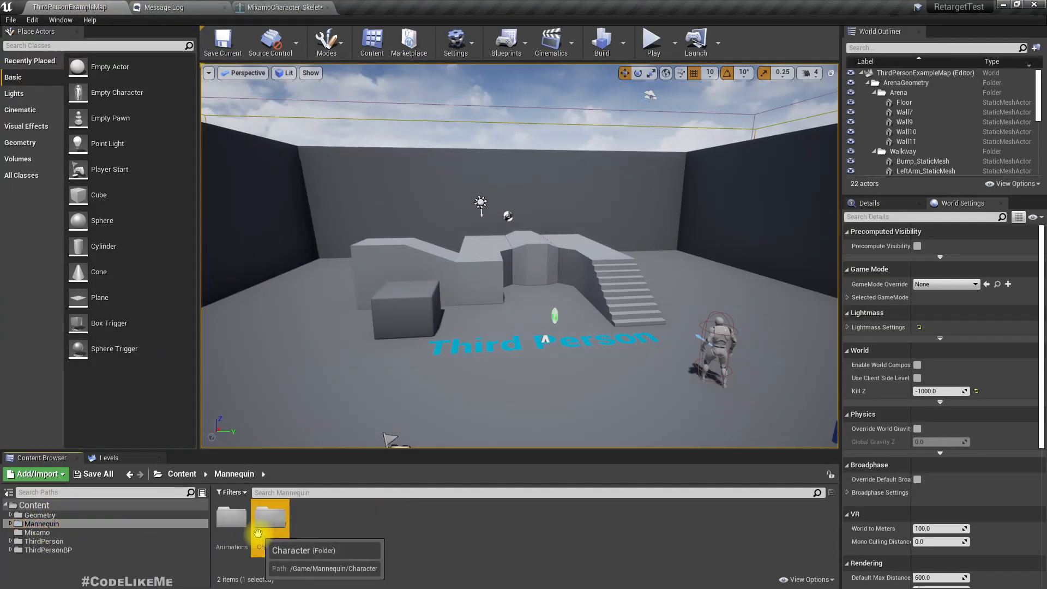
double_click(270, 524)
left_click(278, 527)
double_click(278, 528)
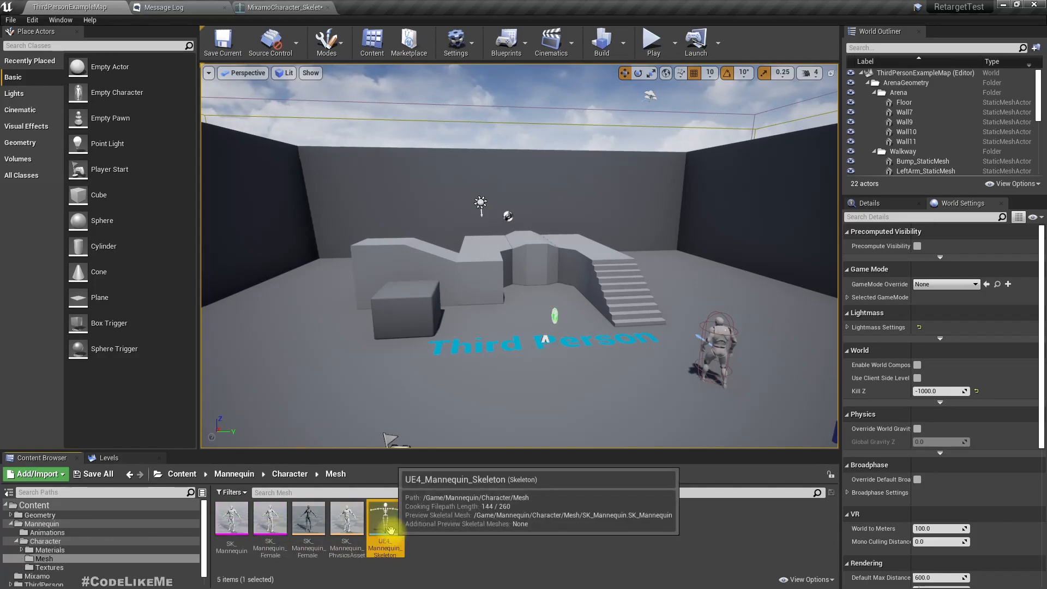
double_click(391, 528)
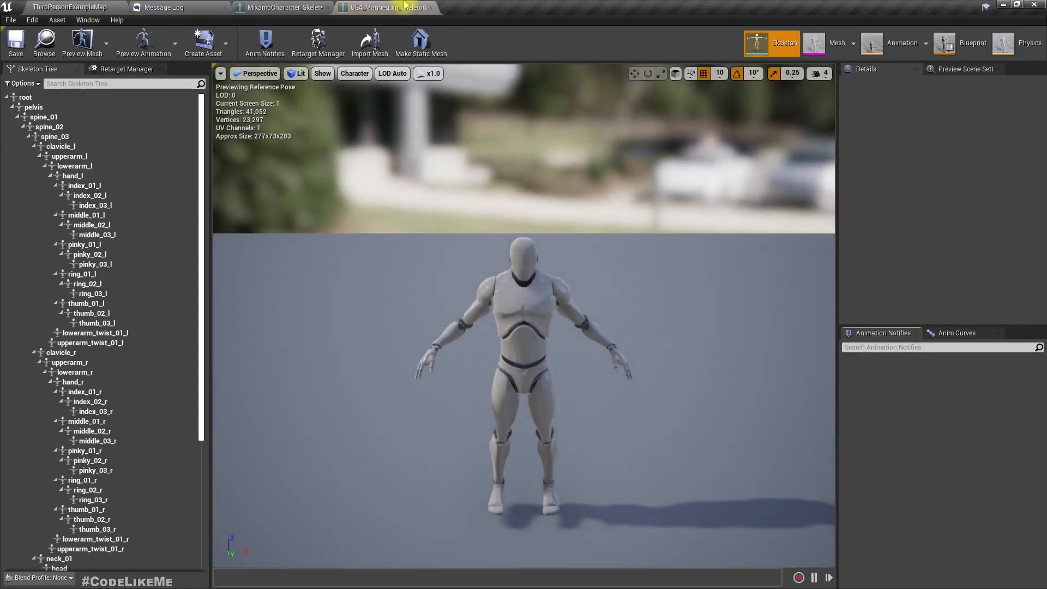
left_click(55, 106)
left_click(58, 168)
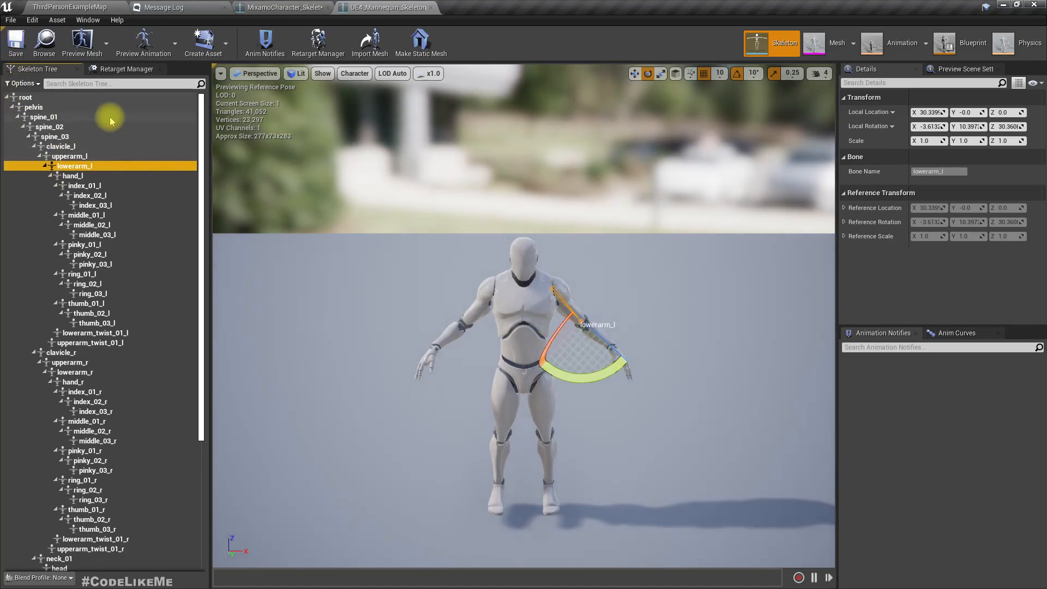
Compare the MixamoCharacter and mannequin bone hierarchies, then return to the level with the Mixamo folder shown and close the MixamoCharacter skeleton editor
left_click(297, 6)
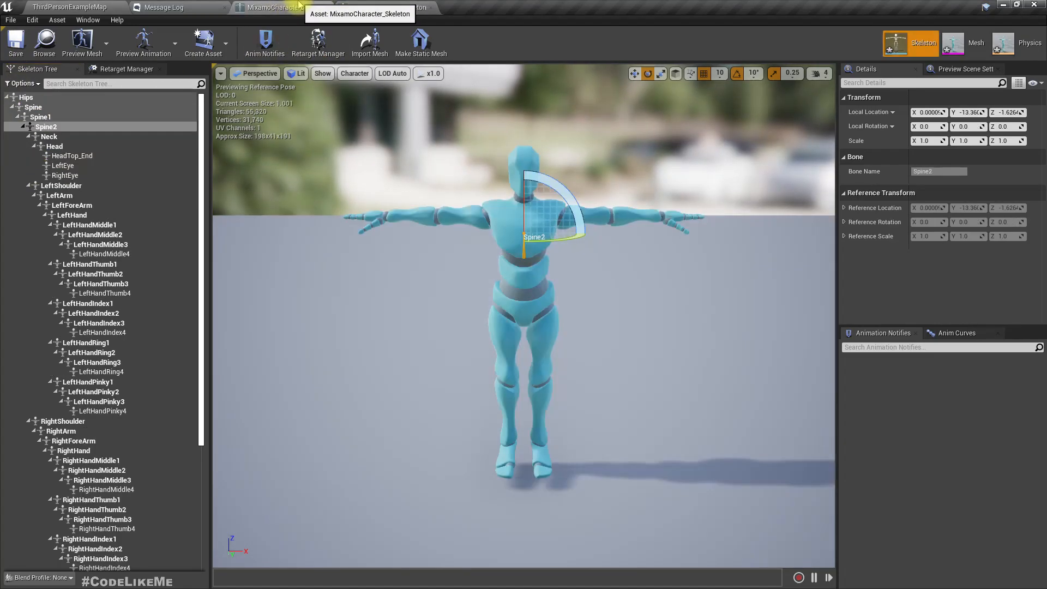
left_click(392, 6)
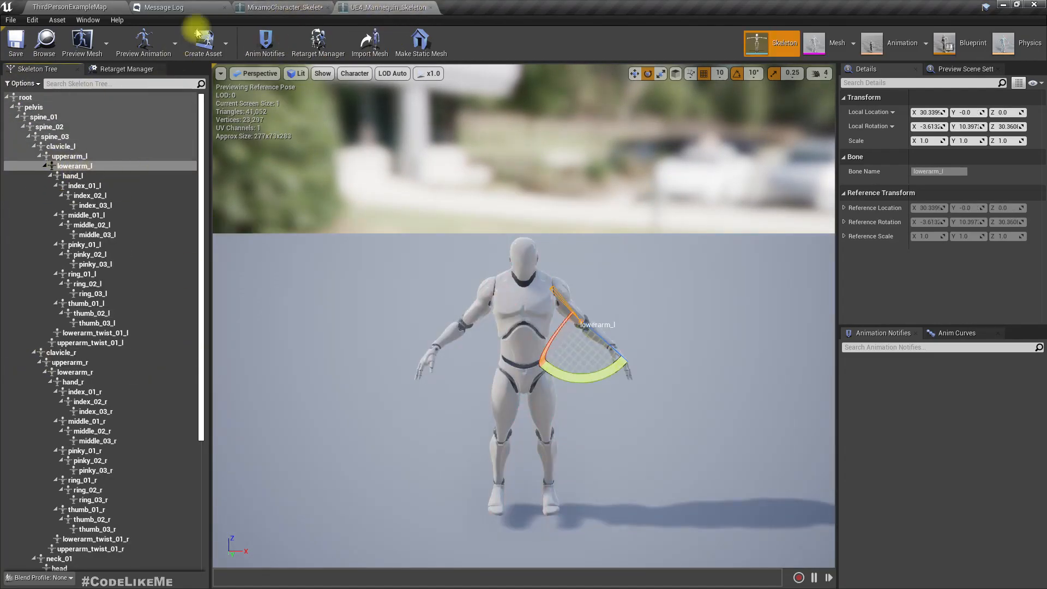
left_click(297, 6)
left_click(49, 6)
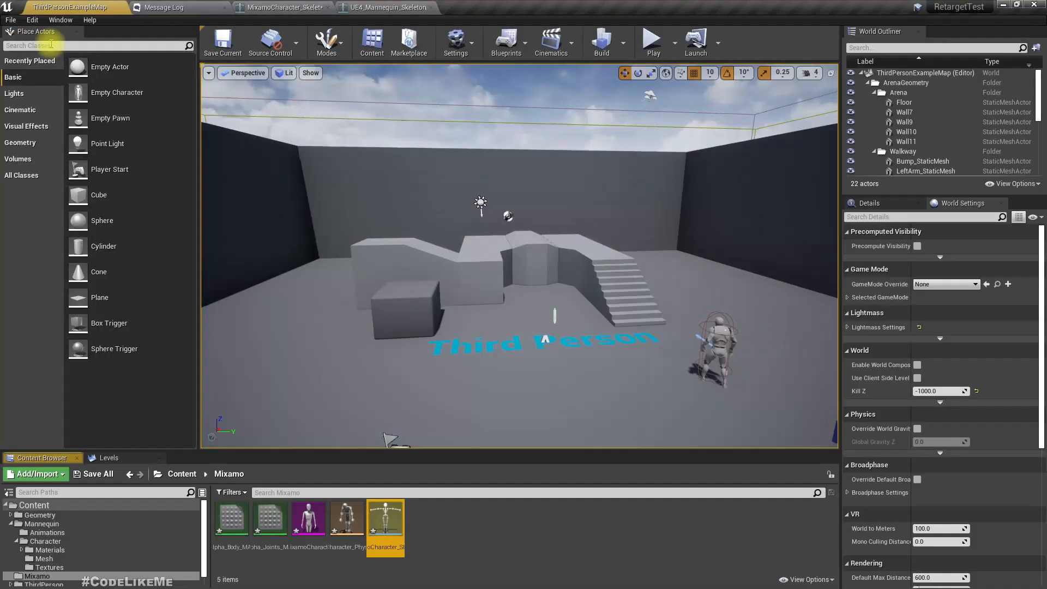
left_click(332, 7)
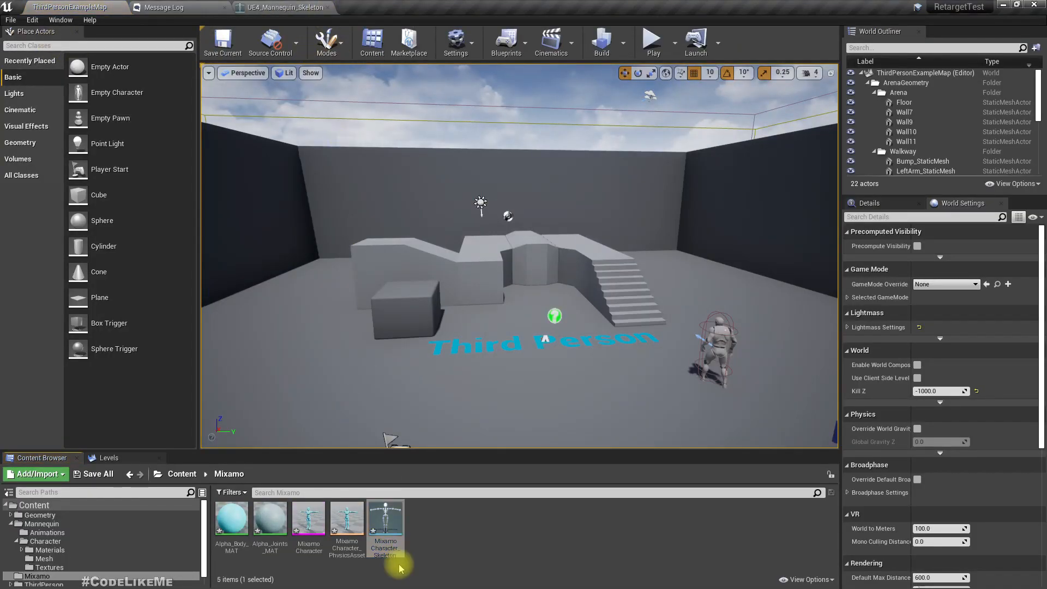
Delete the two Alpha materials and the MixamoCharacter mesh, physics asset and skeleton from the Content/Mixamo folder
left_click(420, 542)
left_click(388, 520)
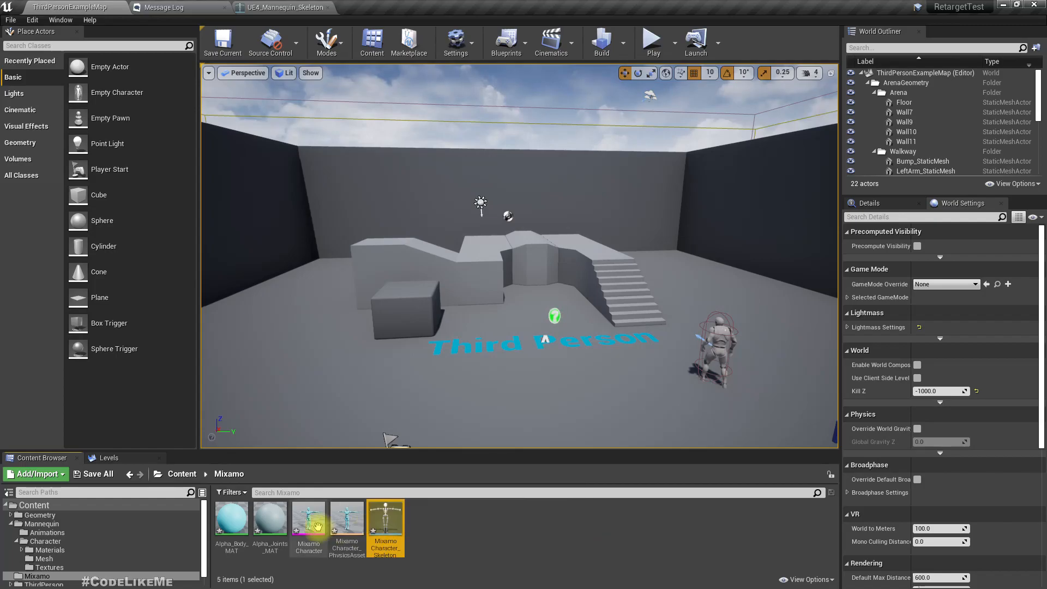
key("ctrl+a")
key("Delete")
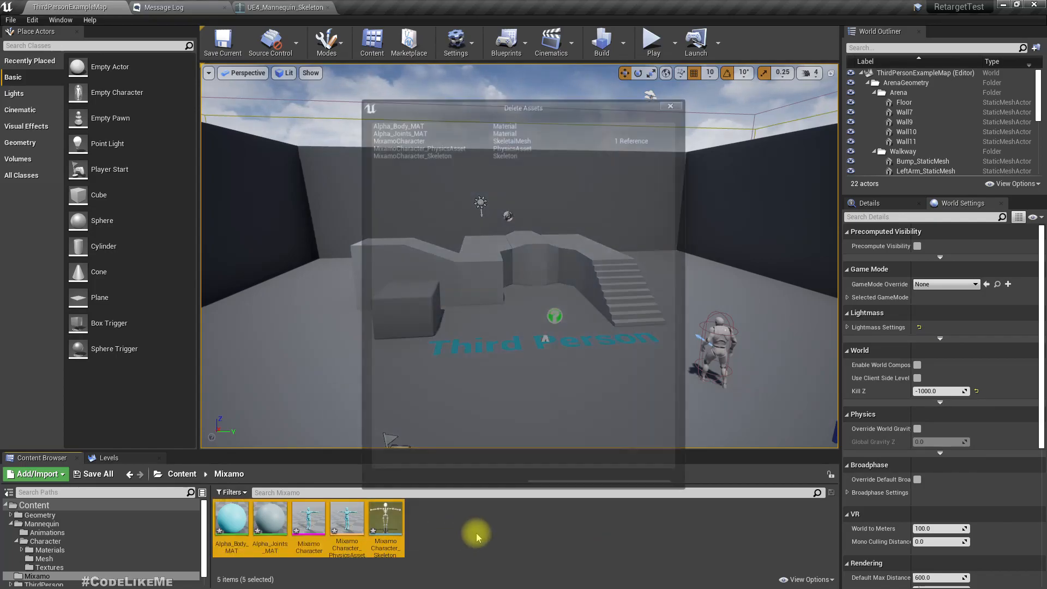
left_click(456, 475)
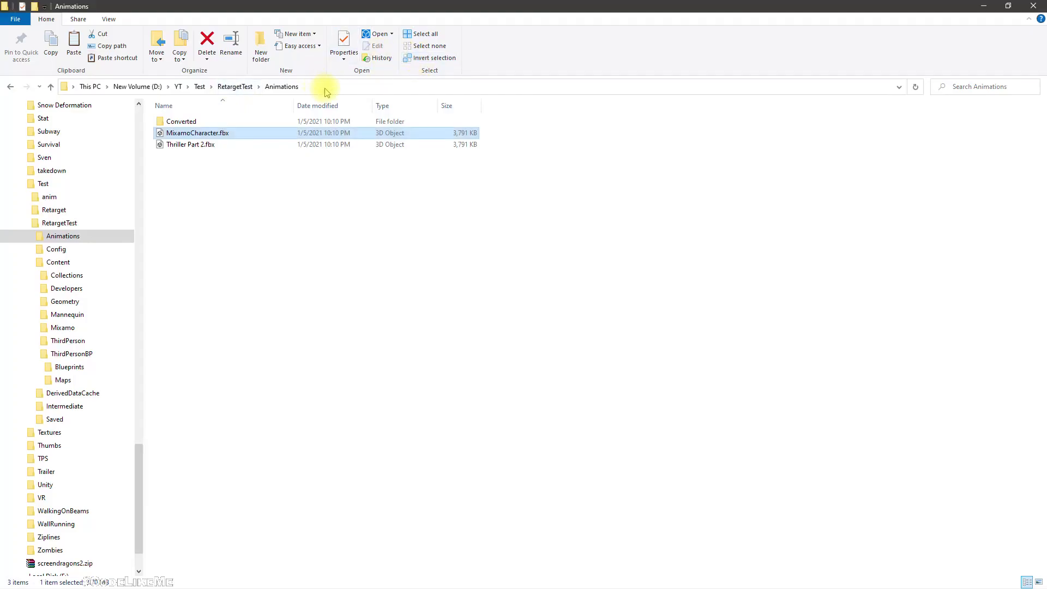
Show the full paths of the Animations folder and its Converted subfolder, then switch to Blender
left_click(327, 88)
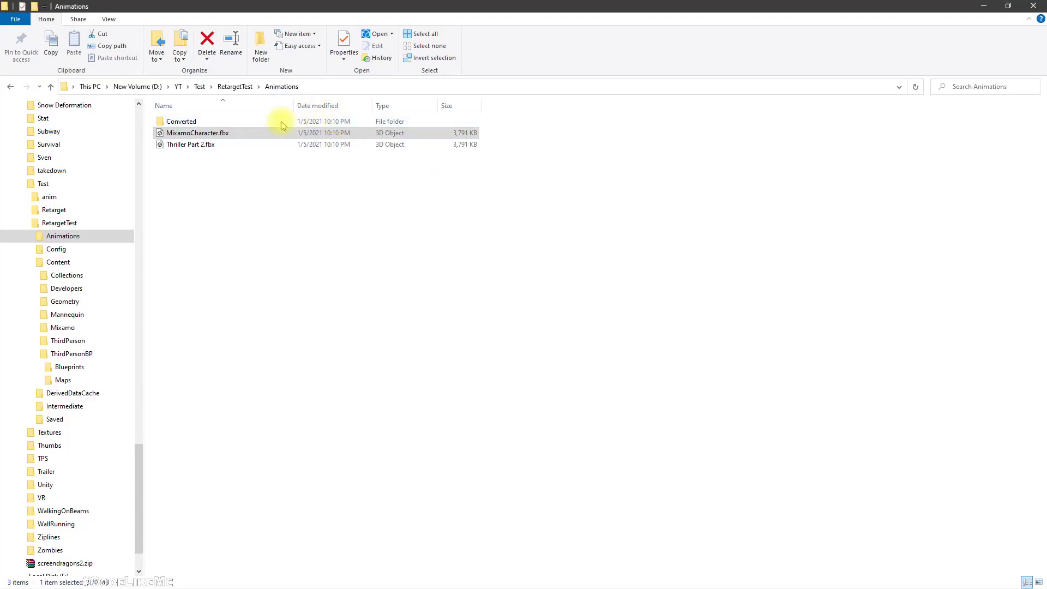
double_click(269, 121)
left_click(392, 88)
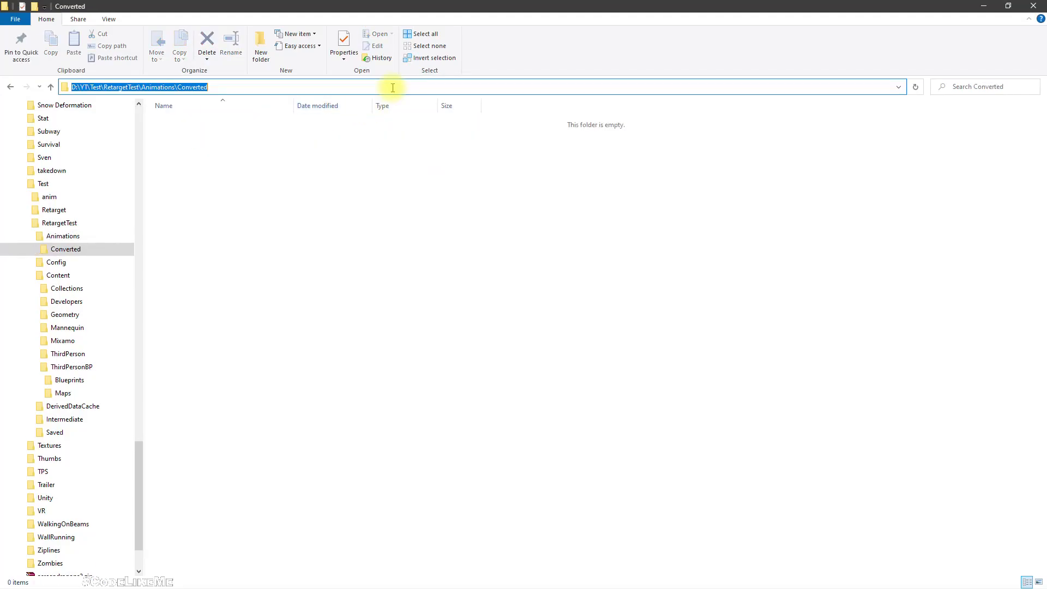
key("alt+Tab")
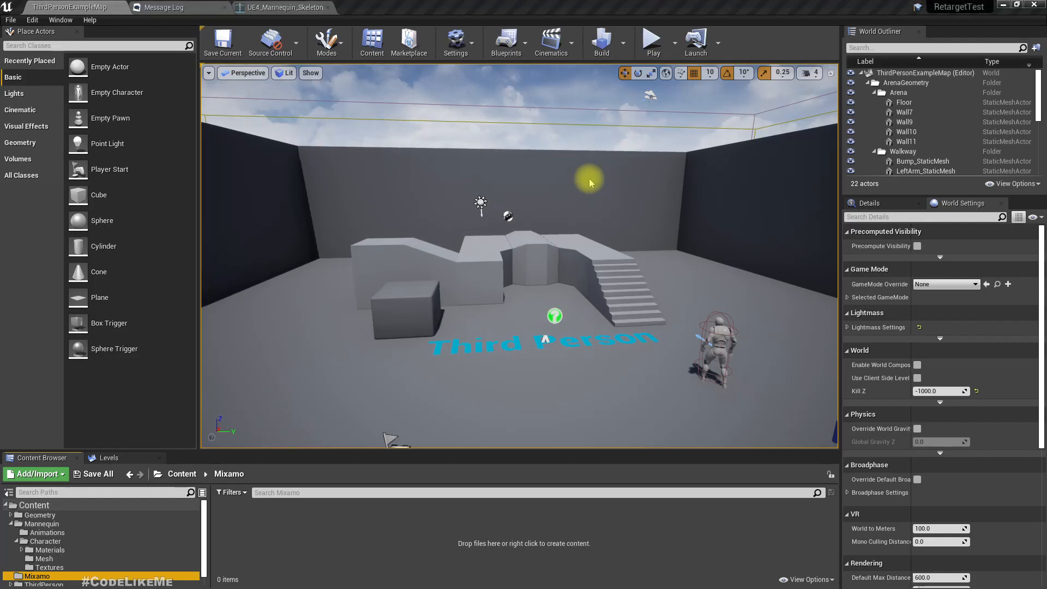
key("alt+Tab")
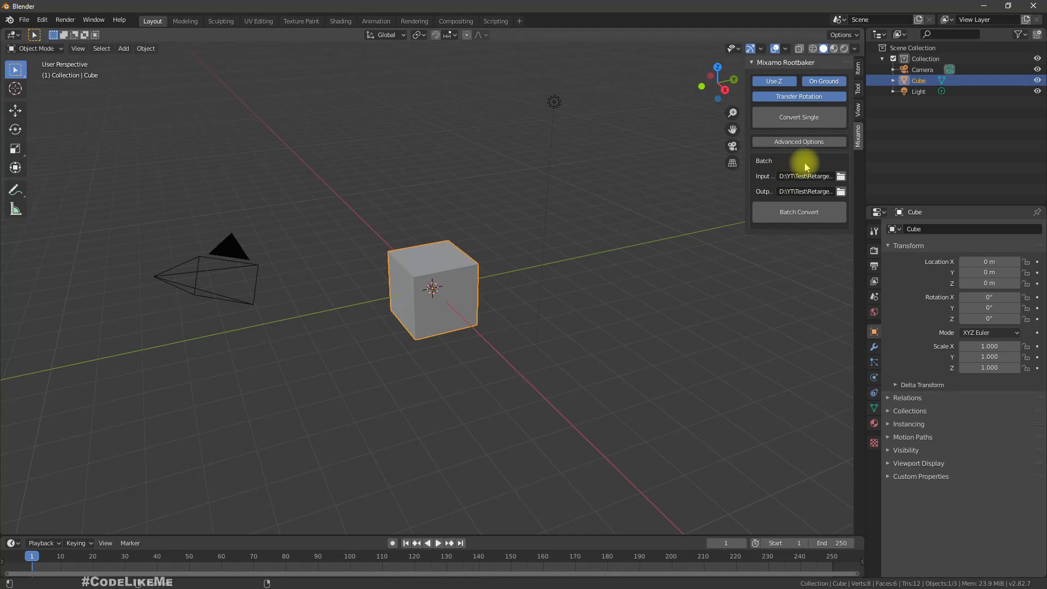
In Mixamo Rootbaker's advanced options, disable Transfer Rotation and Use Z, enable Unreal Engine bone names, and run the batch conversion
left_click(797, 141)
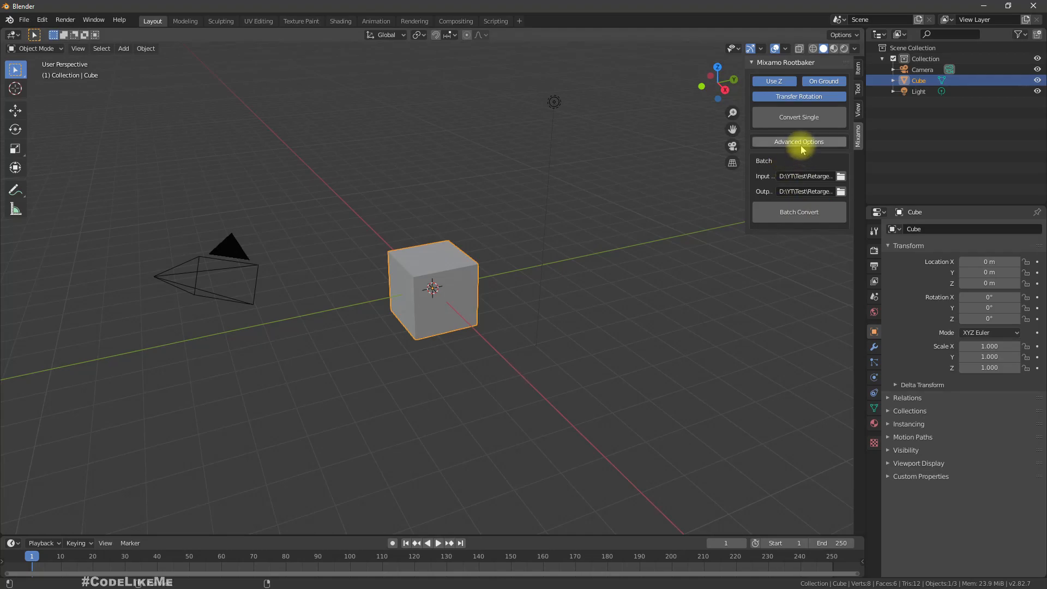
left_click(789, 100)
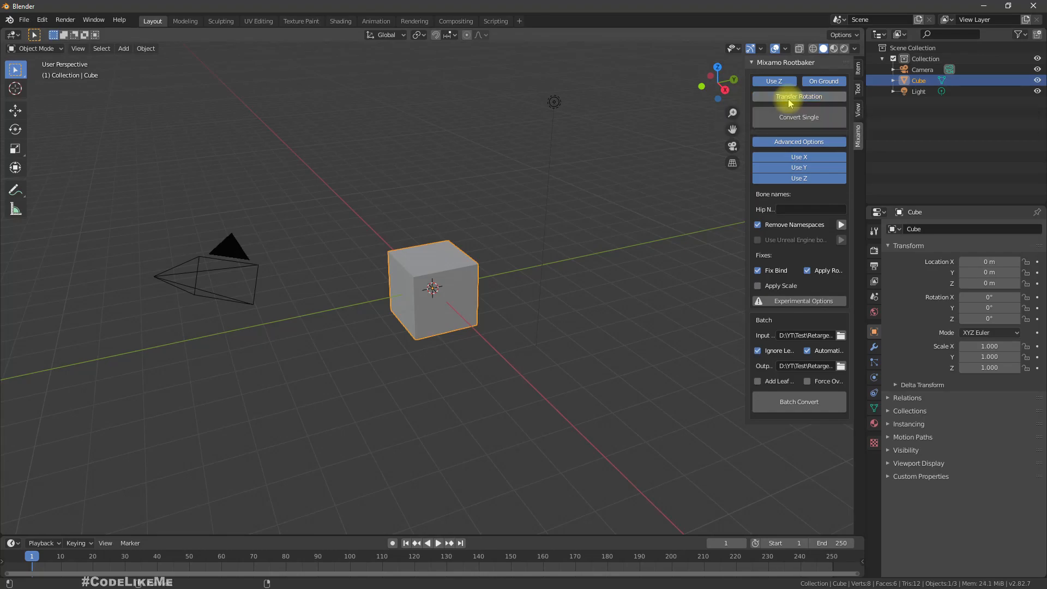
left_click(800, 179)
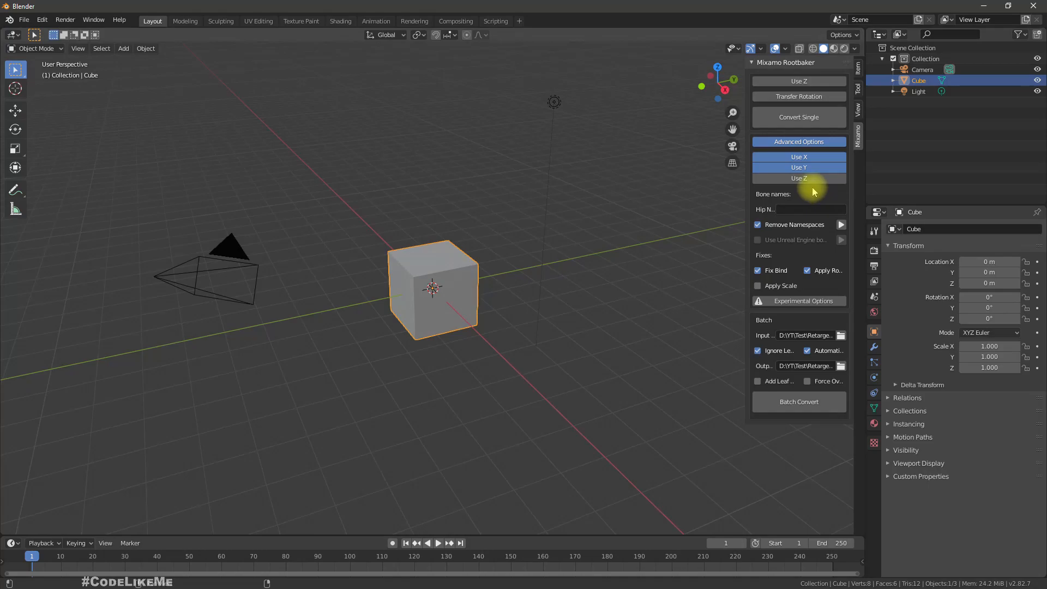
left_click(757, 240)
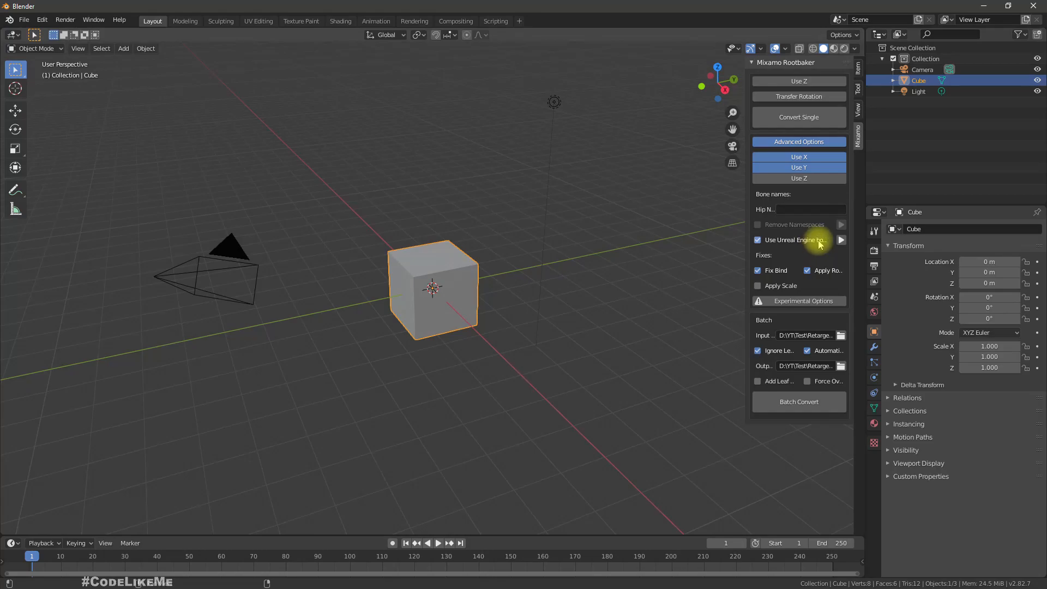
left_click(799, 410)
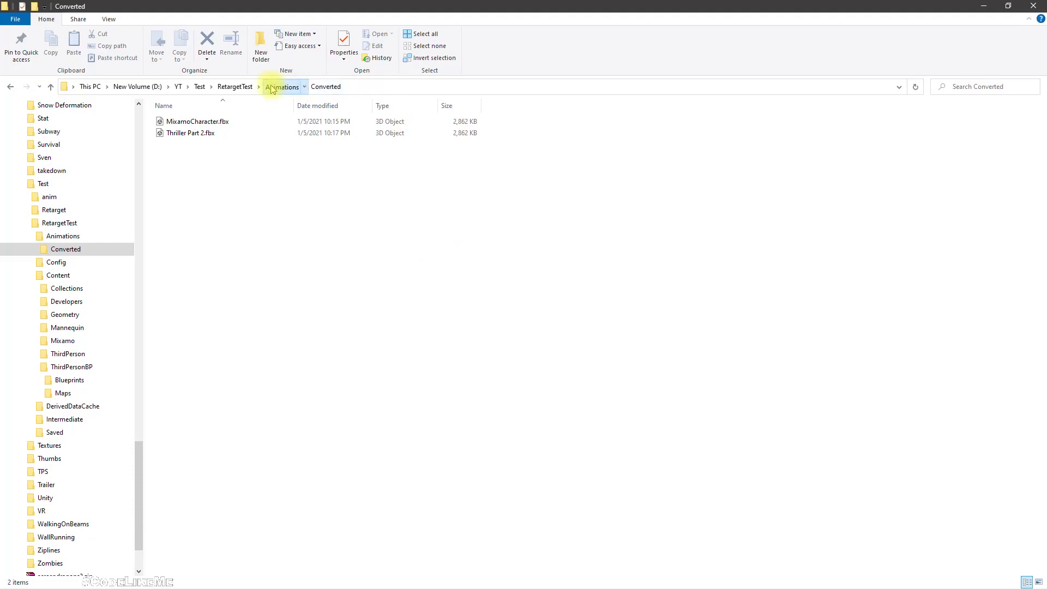
Import the converted MixamoCharacter.fbx from the Animations/Converted folder into Content/Mixamo in the Unreal project
left_click(271, 88)
double_click(181, 122)
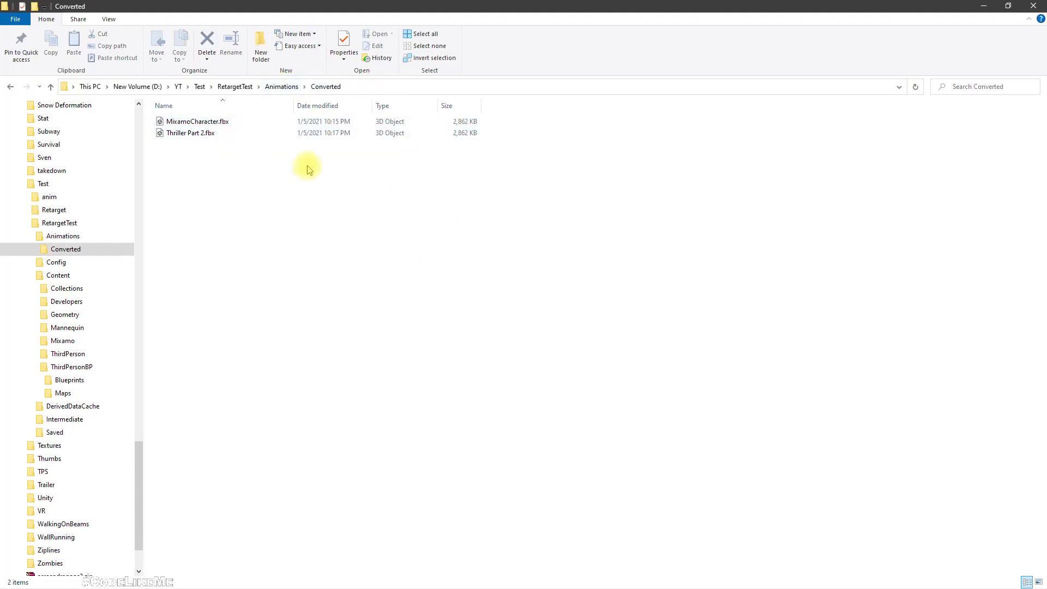
left_click(289, 87)
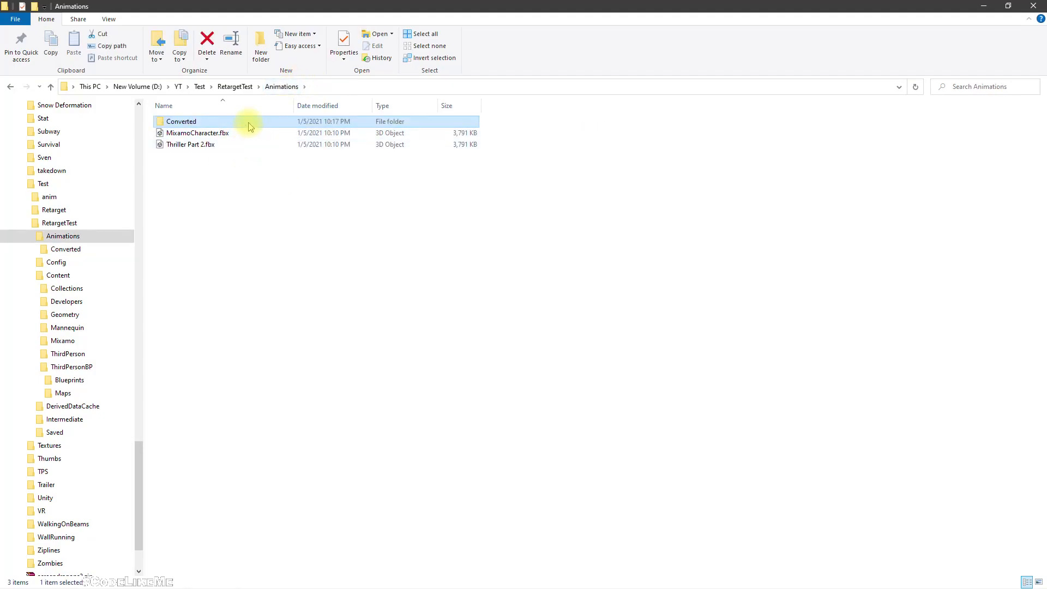
double_click(249, 124)
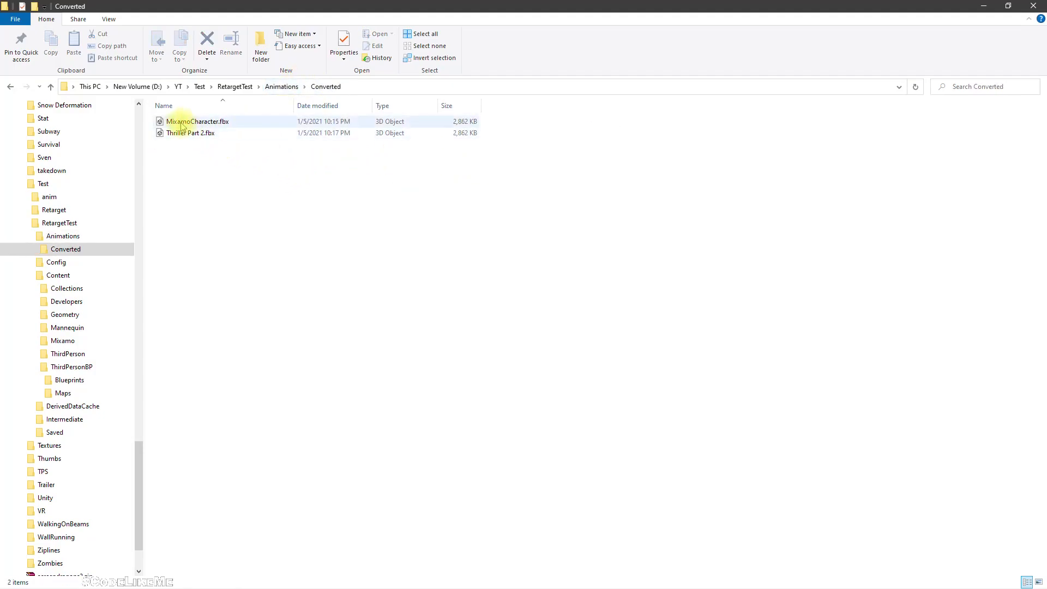
left_click_drag(165, 123, 419, 299)
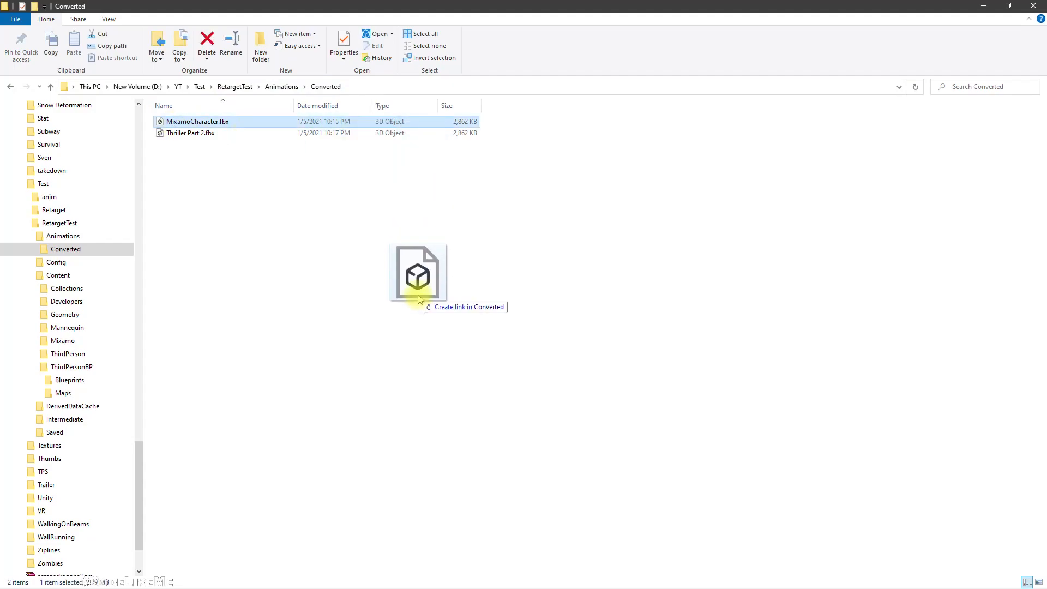
key("alt+Tab")
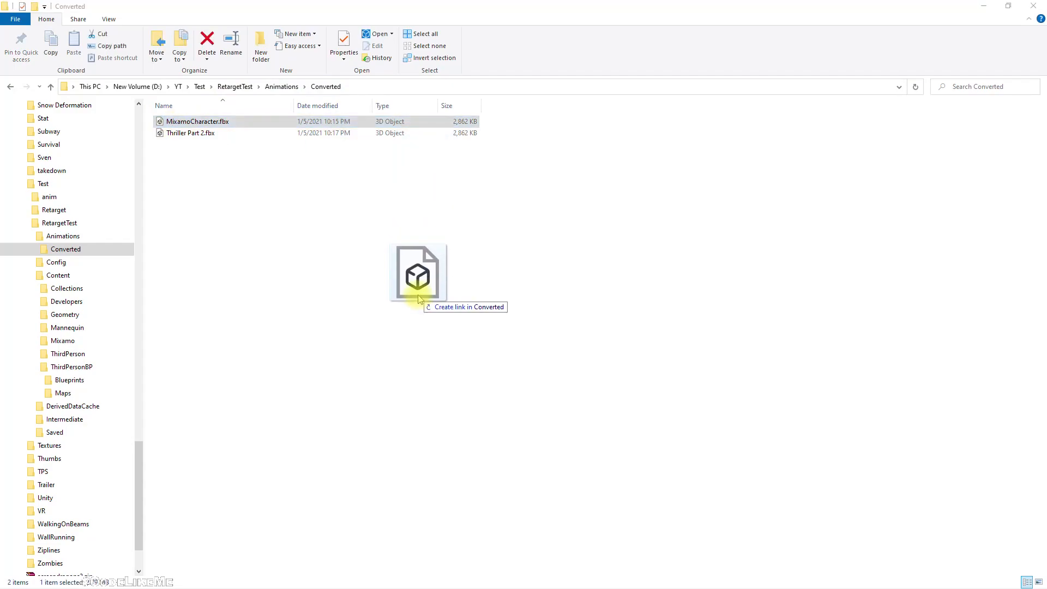
left_click_drag(420, 299, 285, 518)
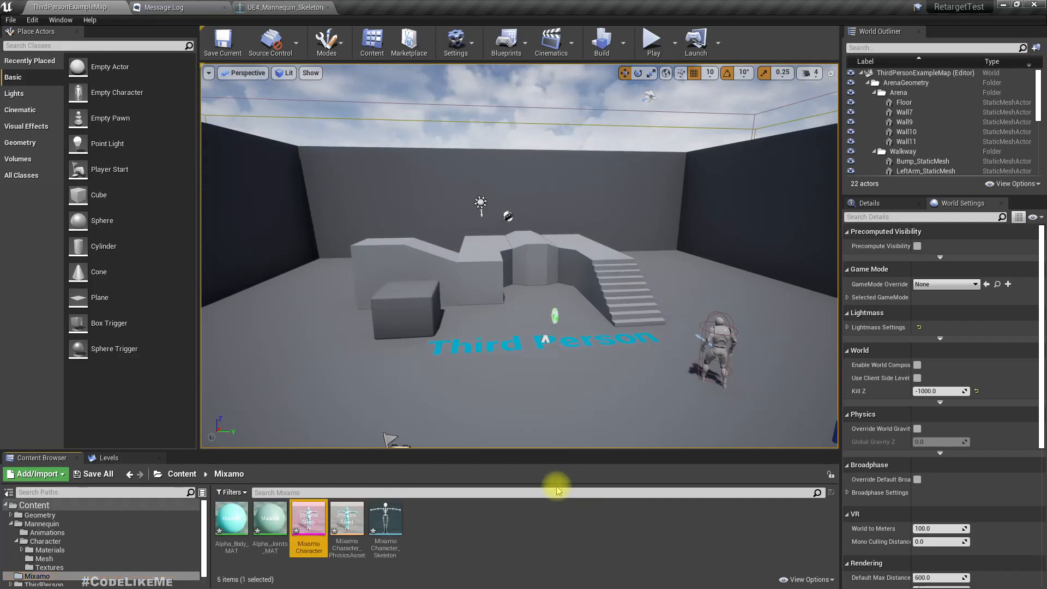
Open the newly imported MixamoCharacter skeleton and examine its root, Pelvis, spine and neck bones
double_click(386, 537)
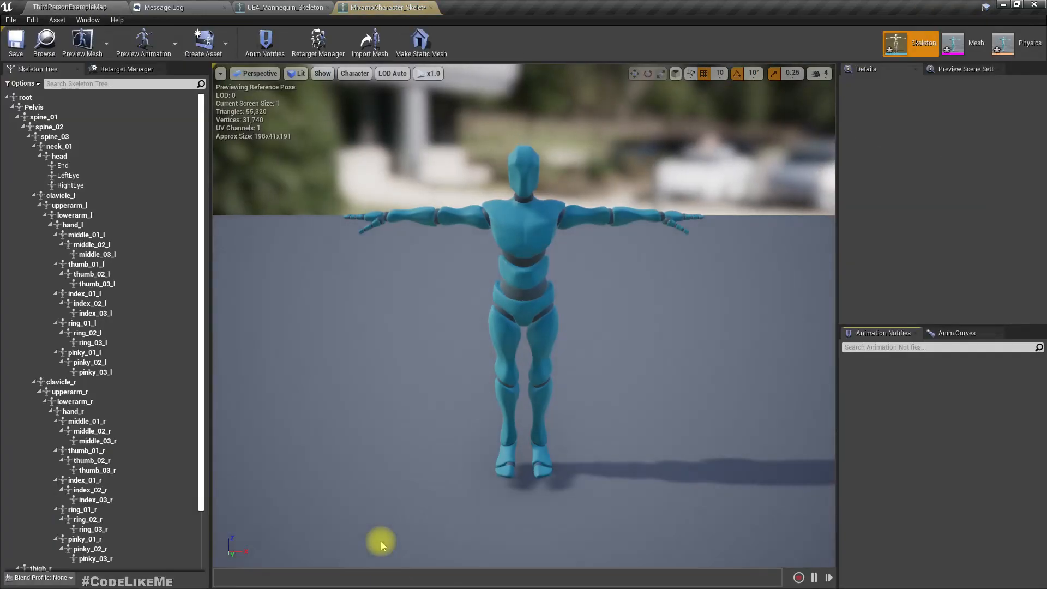
left_click(59, 97)
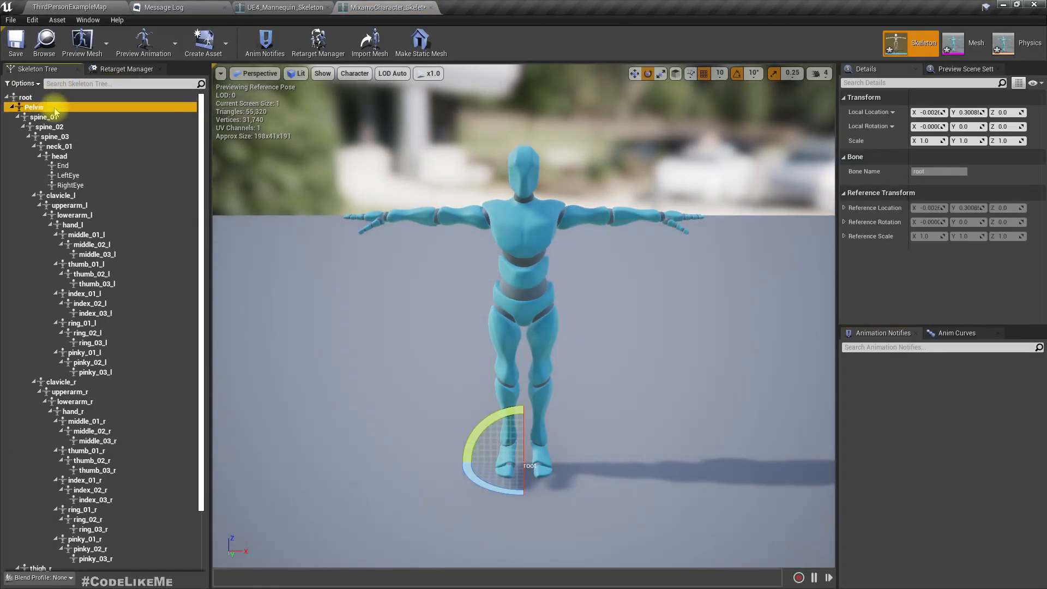
left_click(47, 107)
left_click(44, 100)
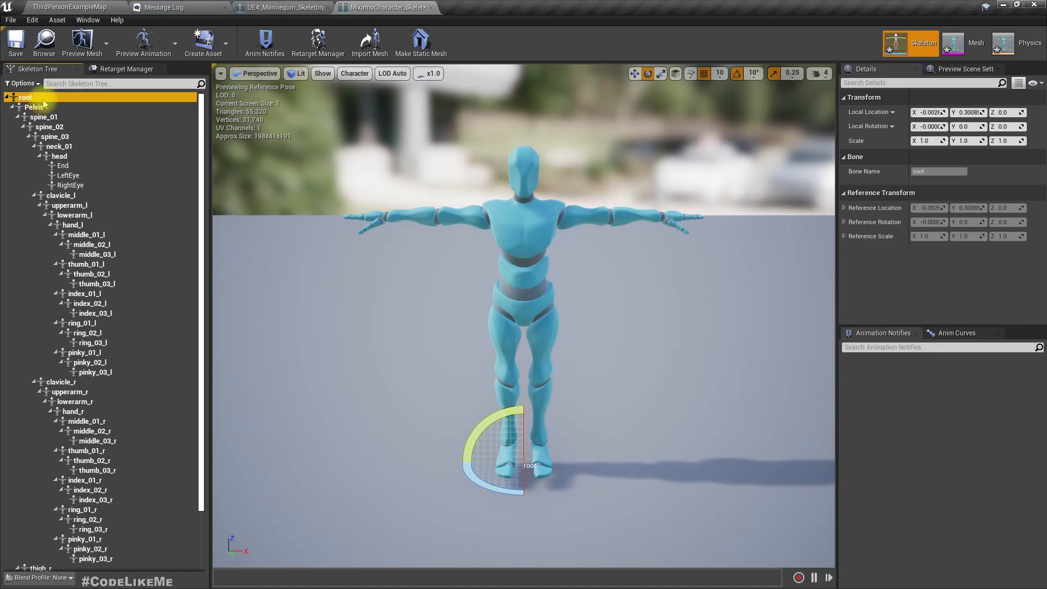
left_click(42, 107)
left_click(47, 117)
left_click(60, 127)
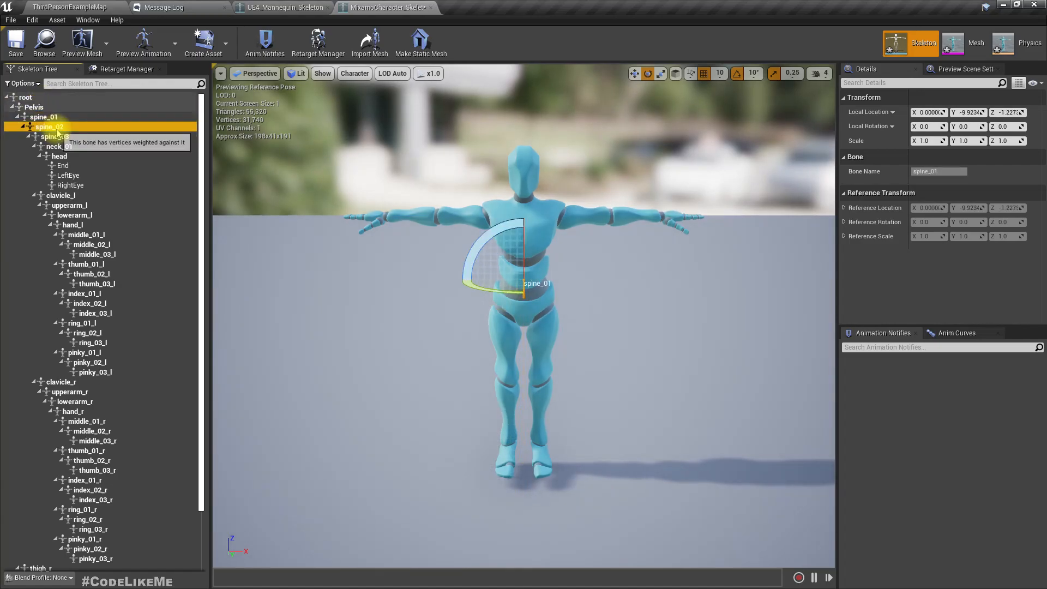
left_click(67, 146)
Compare with the root, pelvis and spine_01 bones of UE4_Mannequin_Skeleton, then return to the MixamoCharacter skeleton
left_click(270, 7)
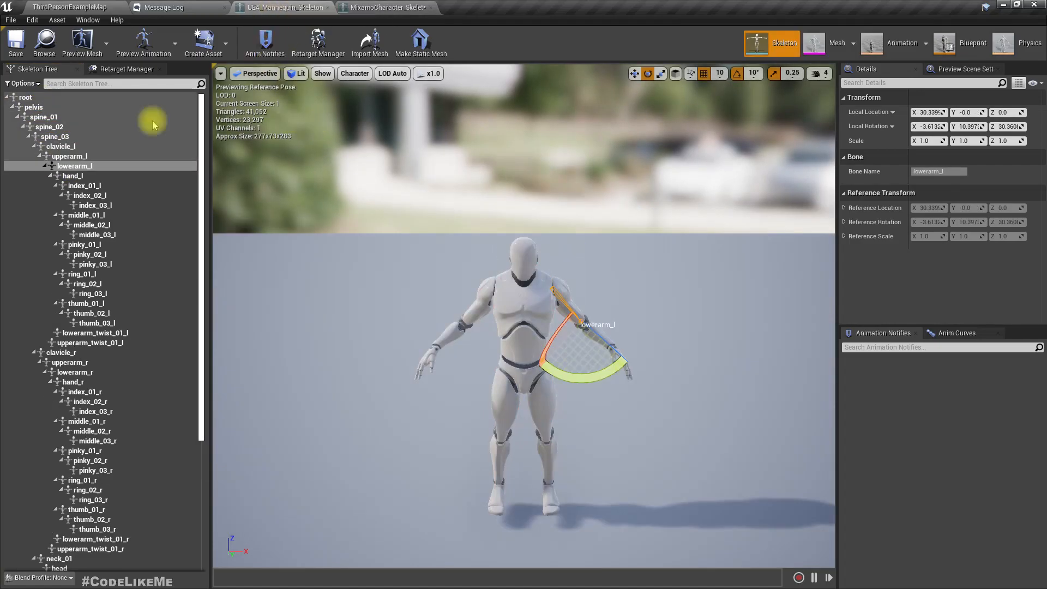
left_click(33, 99)
left_click(32, 107)
left_click(32, 116)
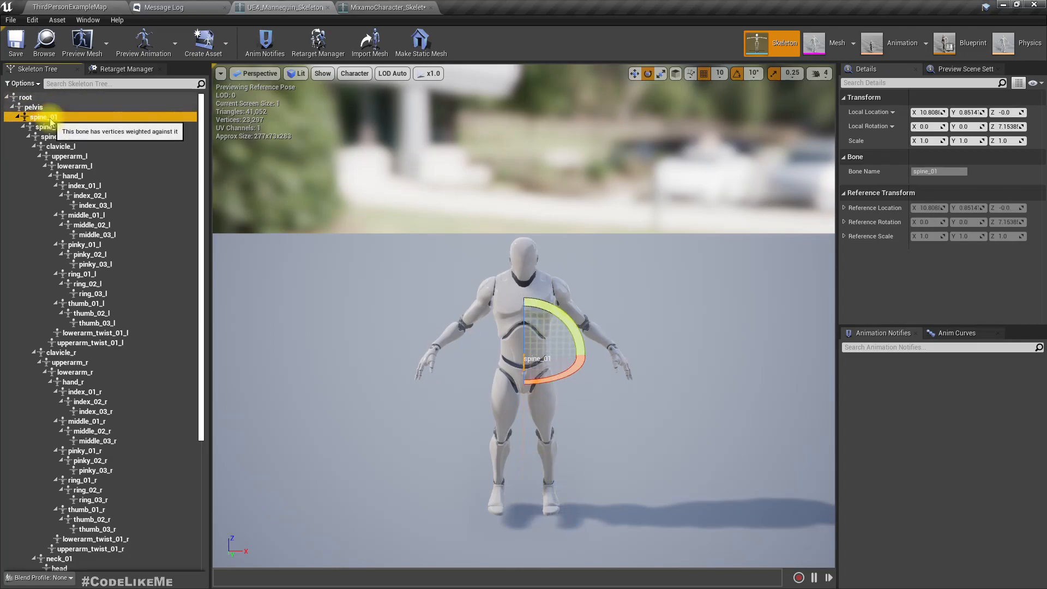
left_click(32, 107)
left_click(26, 97)
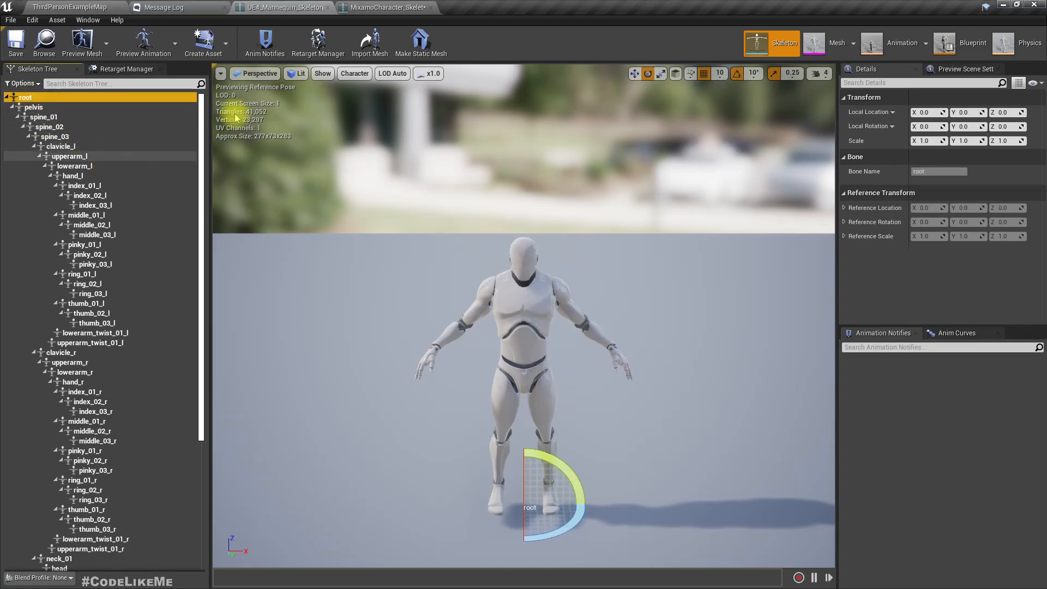
left_click(390, 6)
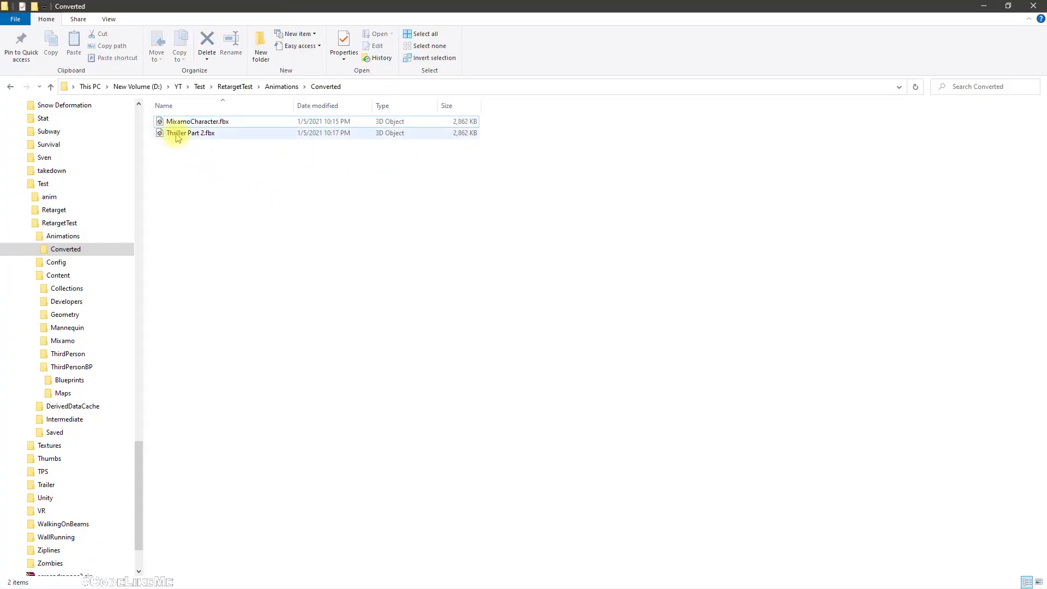
Import the converted Thriller Part 2.fbx into Content/Mixamo as animation only, without its mesh, using MixamoCharacter_Skeleton
left_click(176, 134)
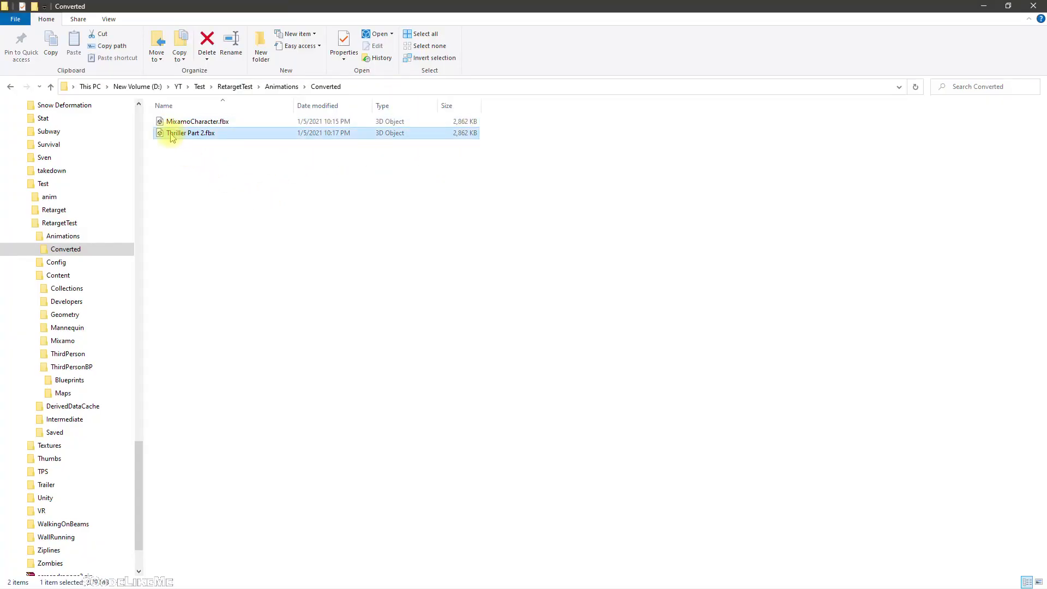
left_click_drag(299, 162, 523, 506)
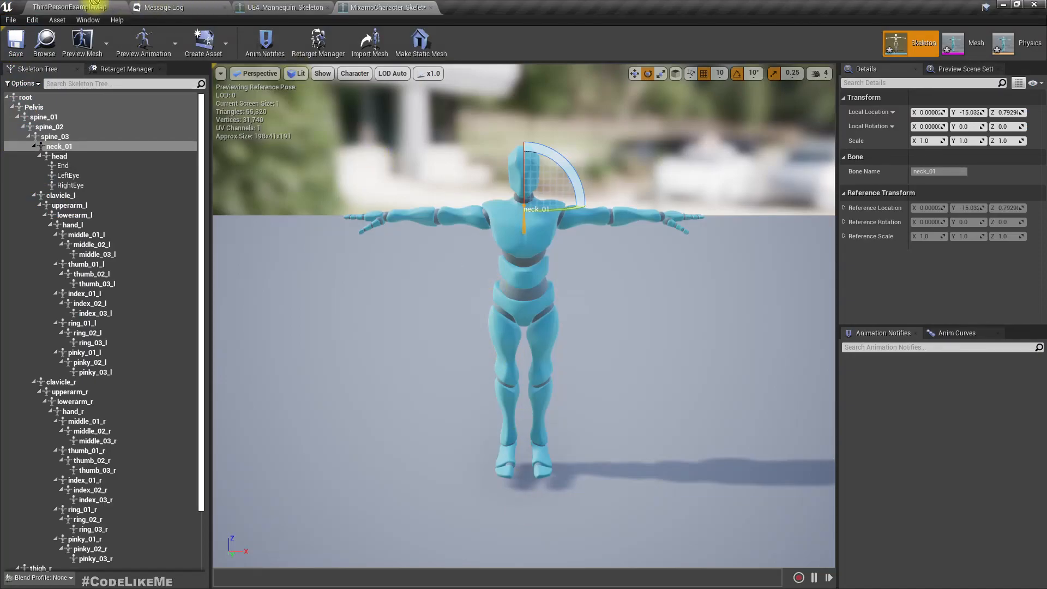
left_click_drag(46, 5, 46, 6)
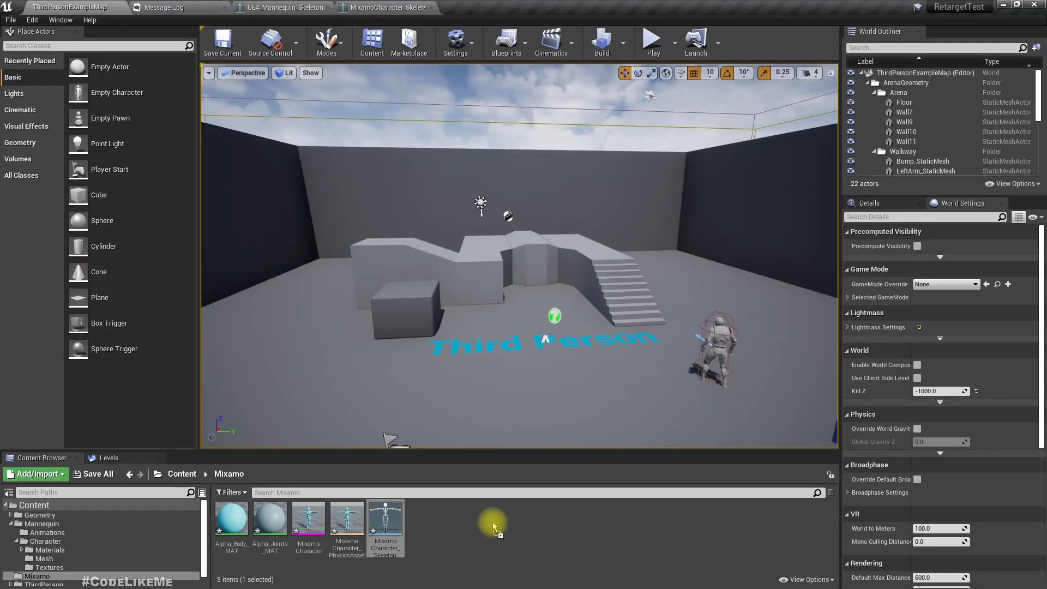
left_click_drag(493, 525, 493, 524)
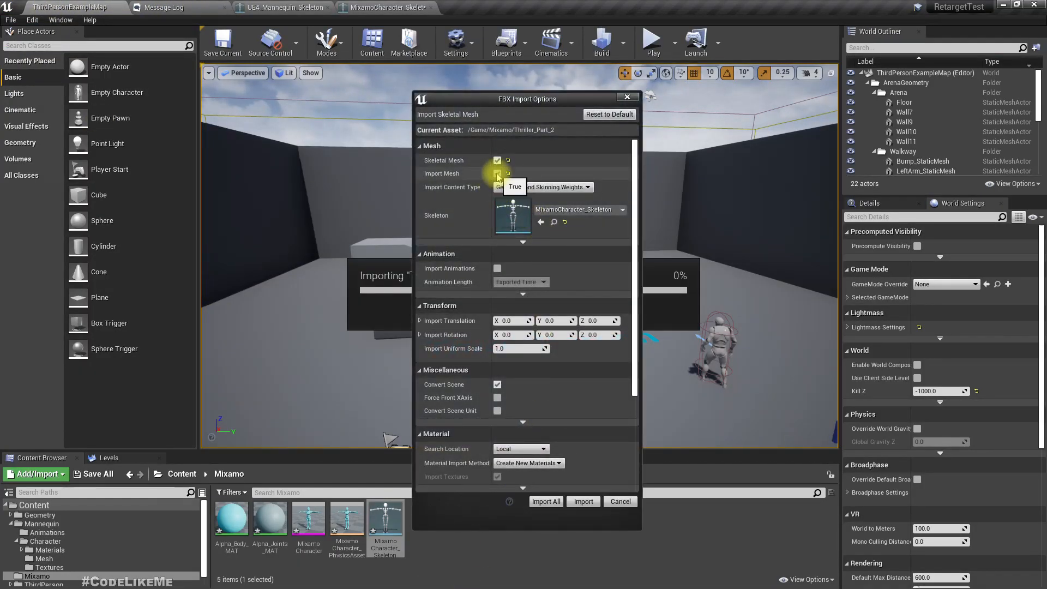
left_click(497, 174)
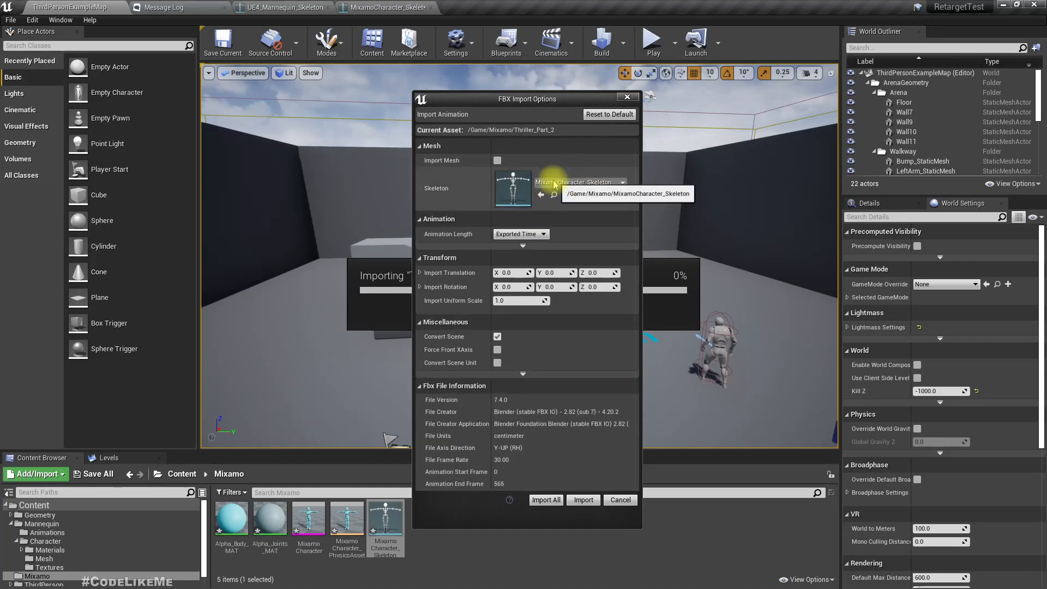
left_click(583, 501)
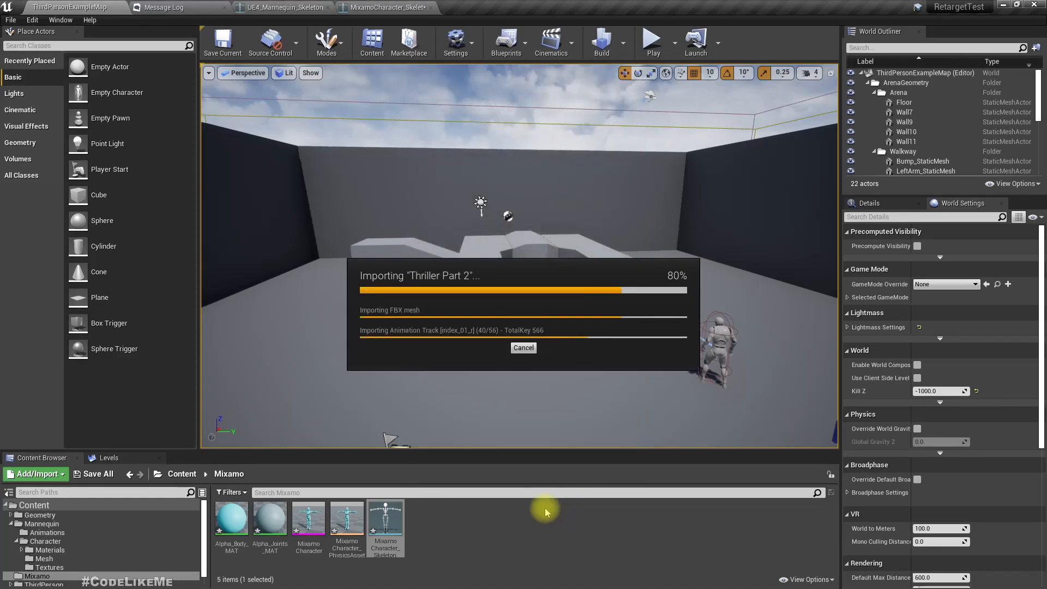
Open the Thriller_Part_2 animation and select the root bone to examine its motion from the side
double_click(430, 526)
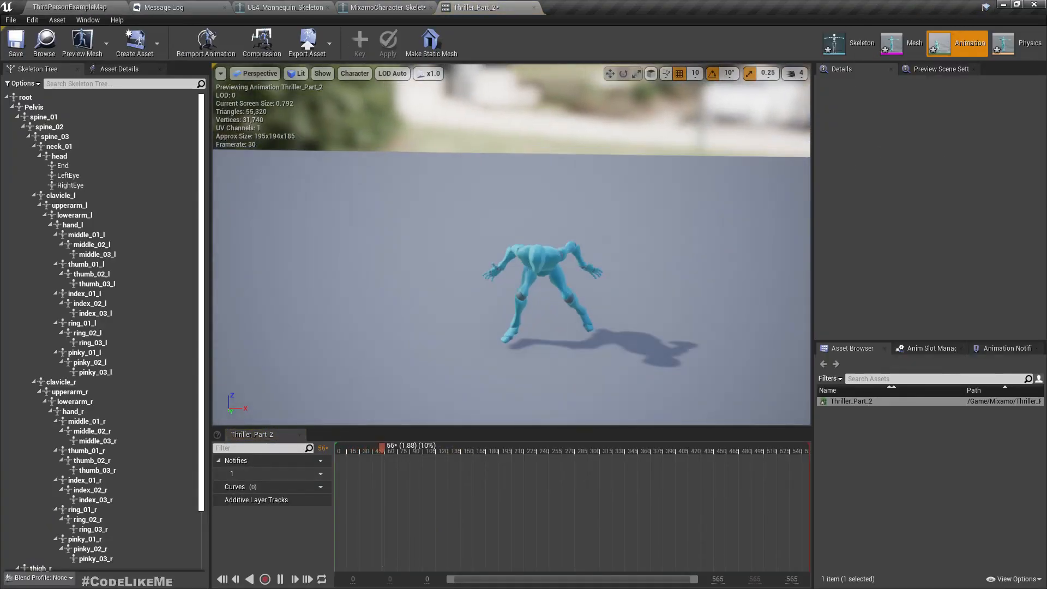
left_click_drag(451, 338, 338, 339, "alt")
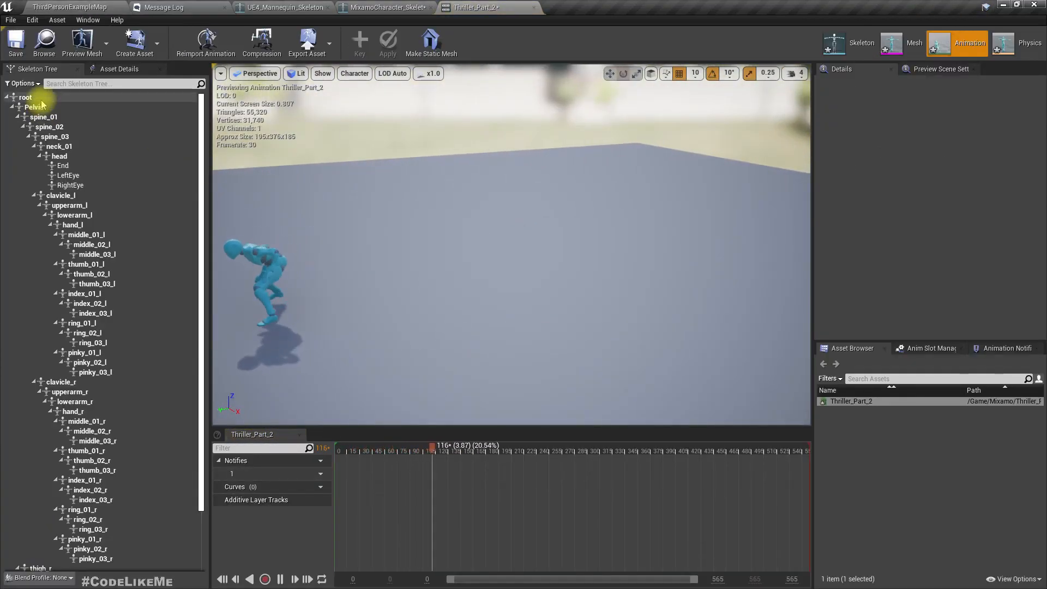
left_click(42, 101)
key("f")
key("e")
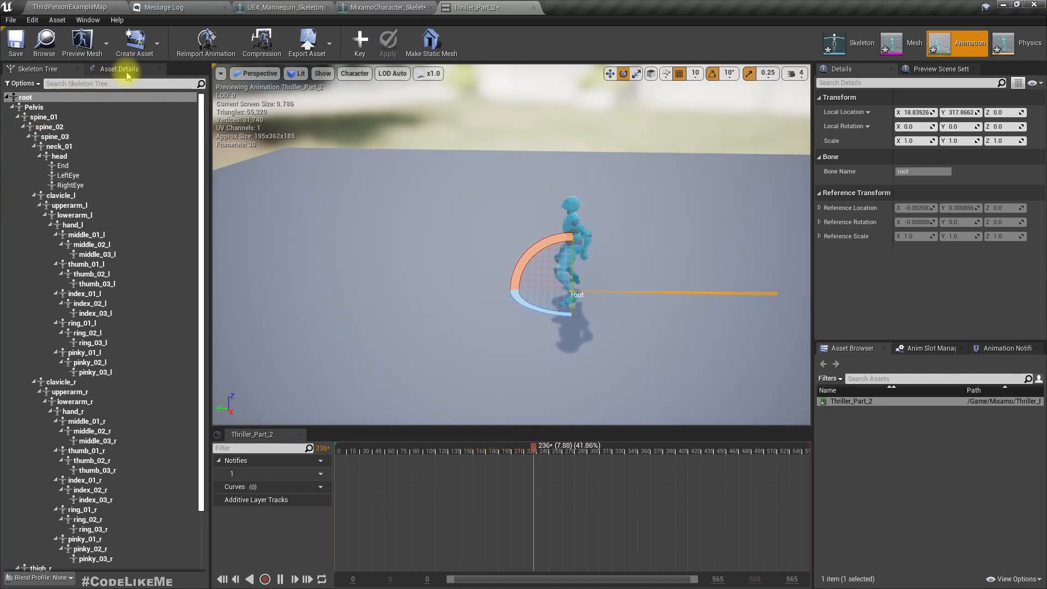
Examine the root bone's motion in the Thriller_Part_2 animation from an angled view
left_click_drag(374, 230, 503, 242, "alt")
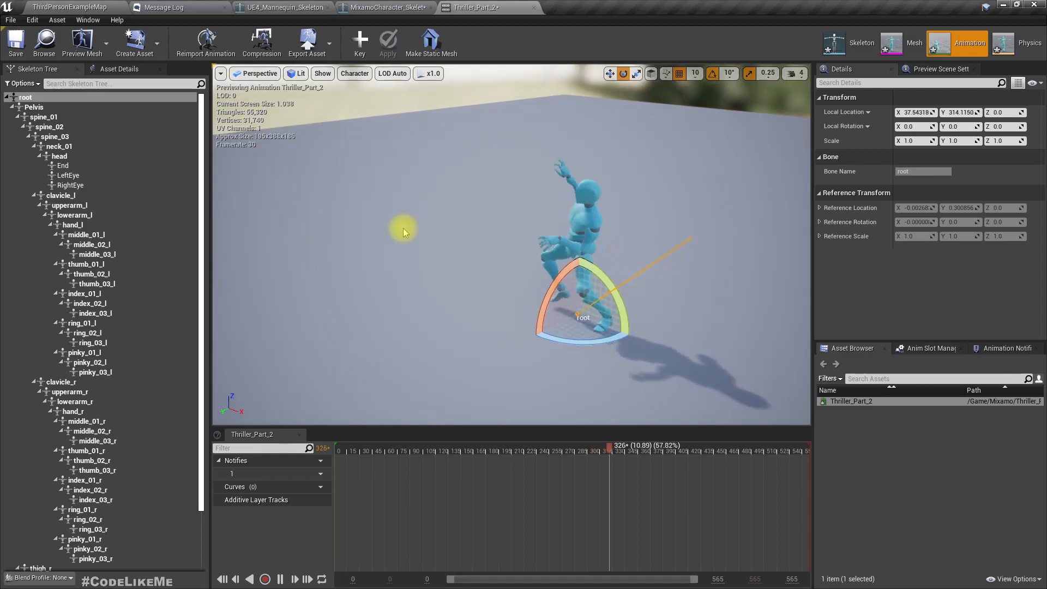
left_click(365, 6)
left_click(479, 6)
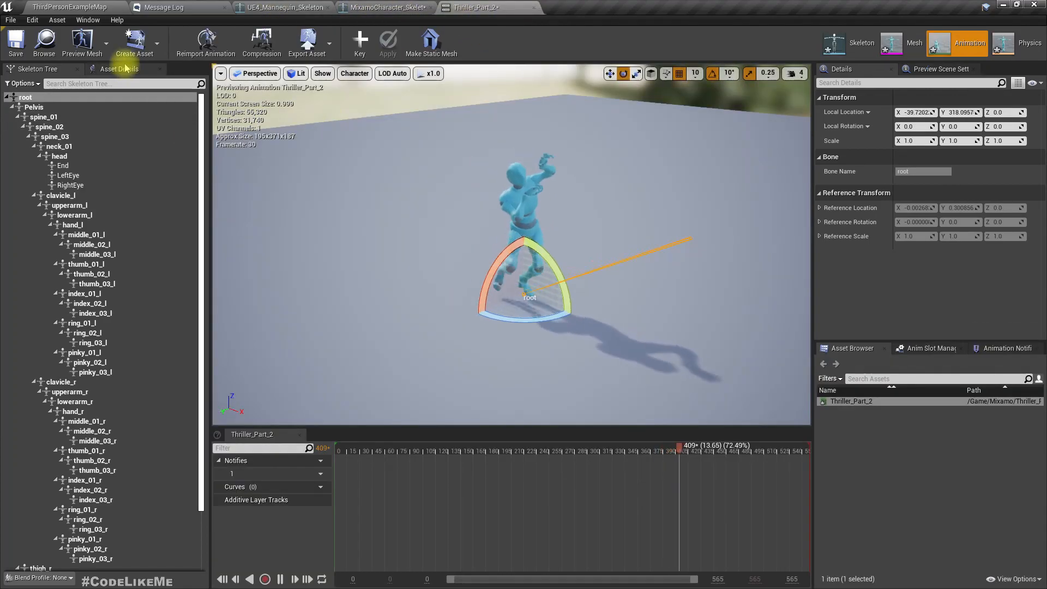
View the reference poses of the MixamoCharacter and UE4_Mannequin skeletons from the front
left_click(384, 7)
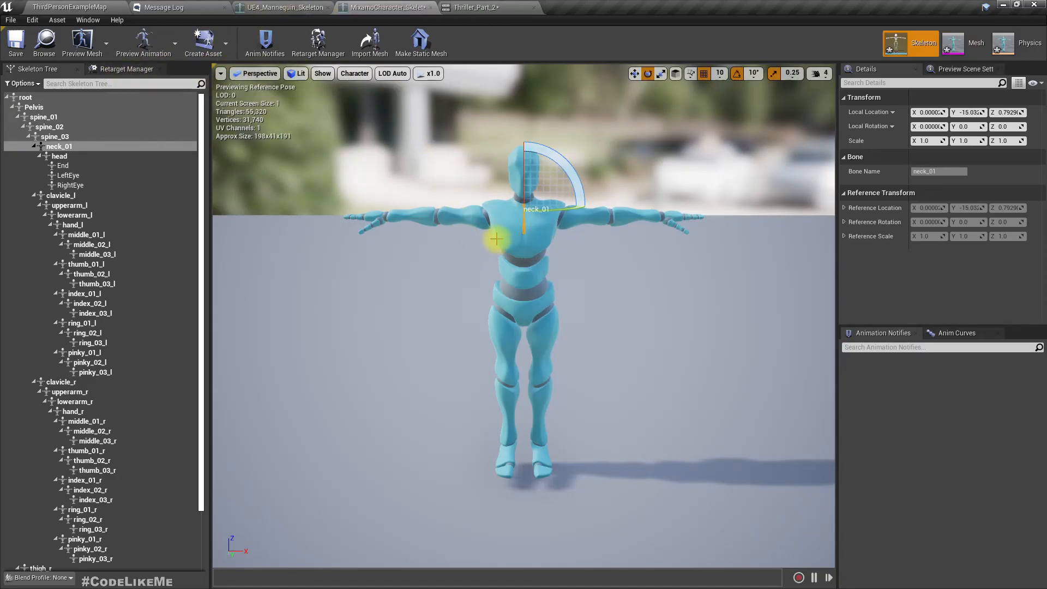
right_click_drag(409, 263, 447, 260)
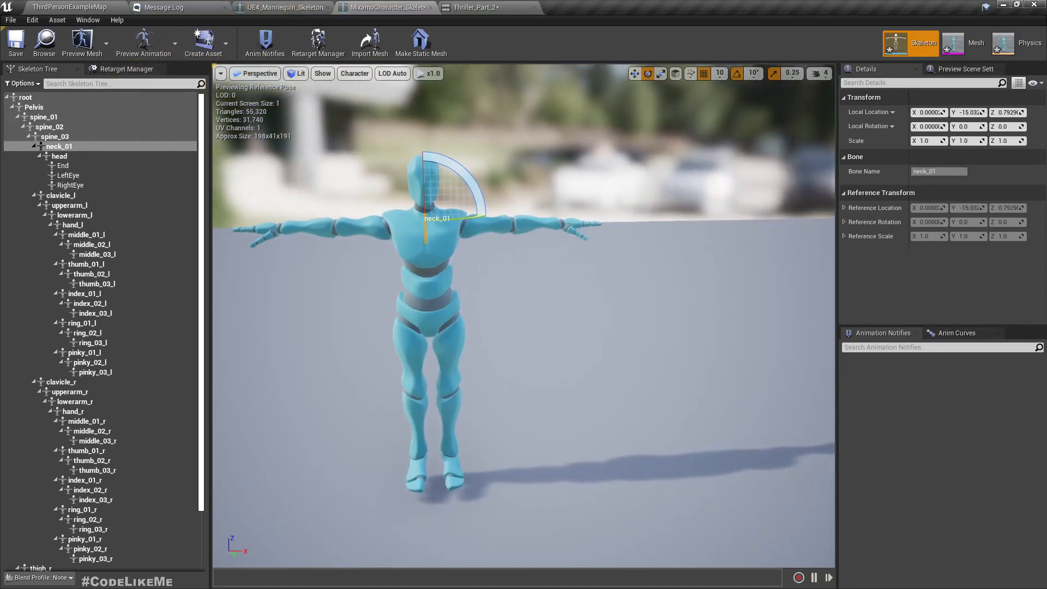
left_click(284, 7)
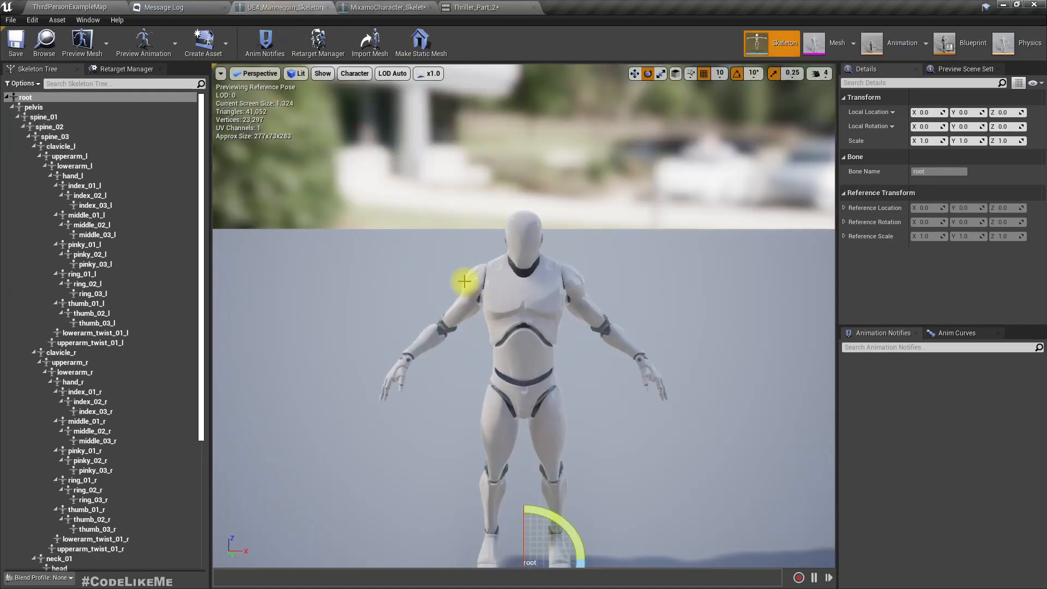
left_click(258, 73)
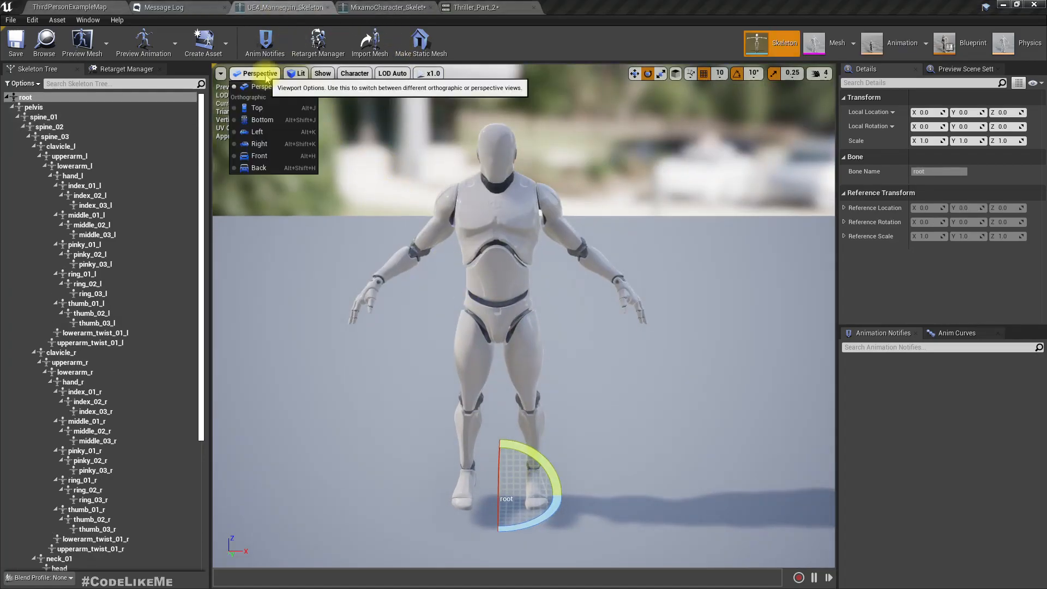
left_click(275, 15)
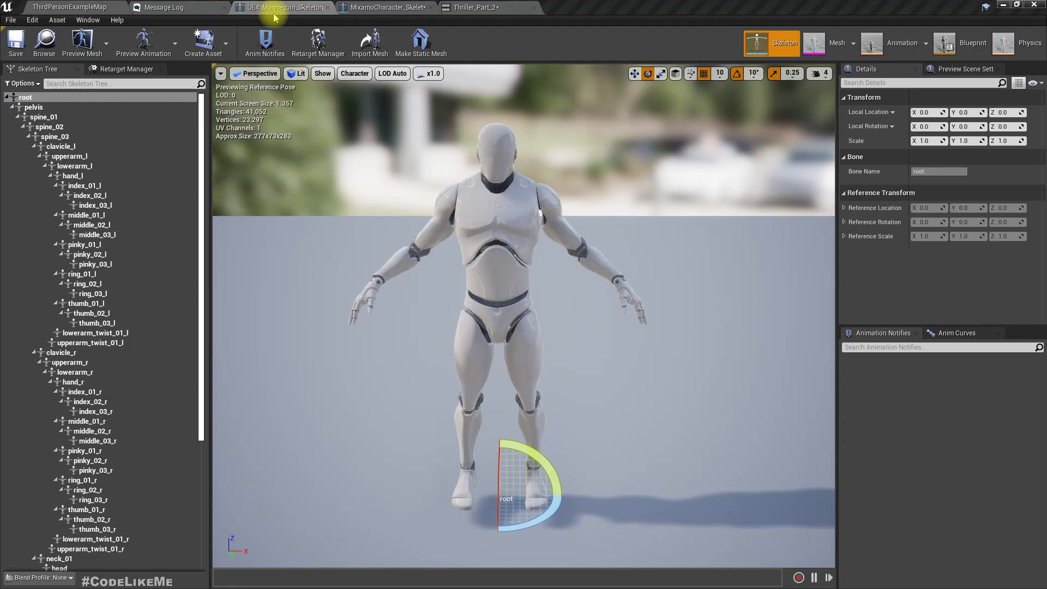
Switch to Chrome, view the Retarget Manager part of the mannequin replacement tutorial at 7:18, and return to Unreal Editor
key("alt+Tab")
left_click(181, 8)
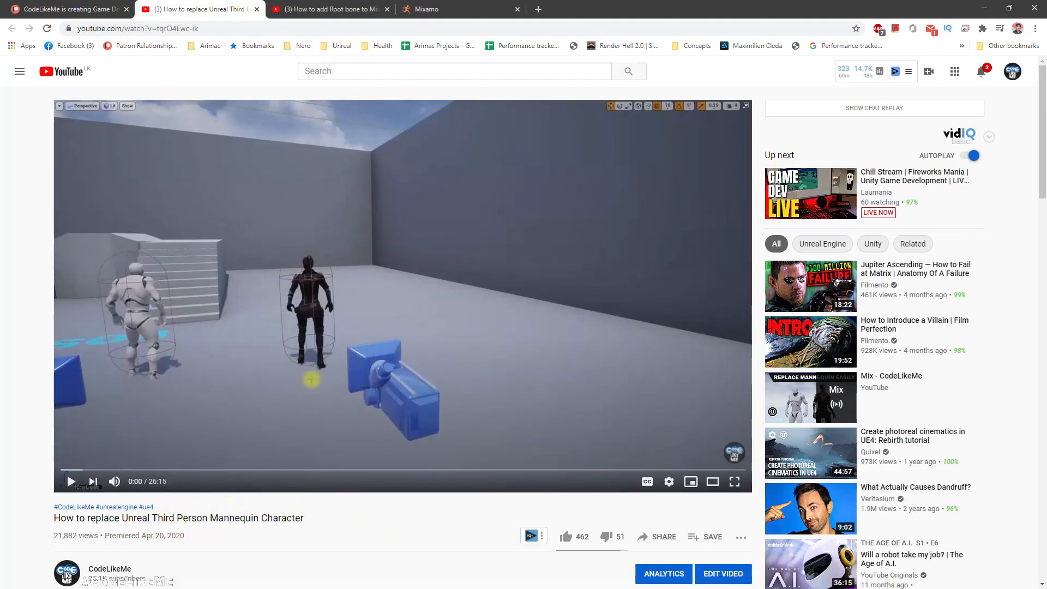
left_click(251, 472)
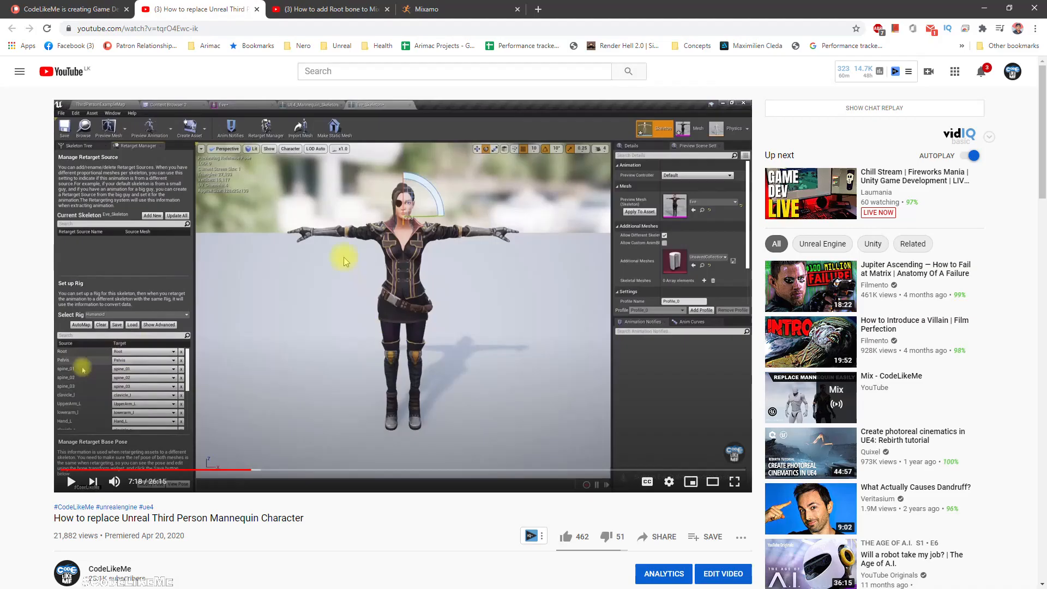
key("alt+Tab")
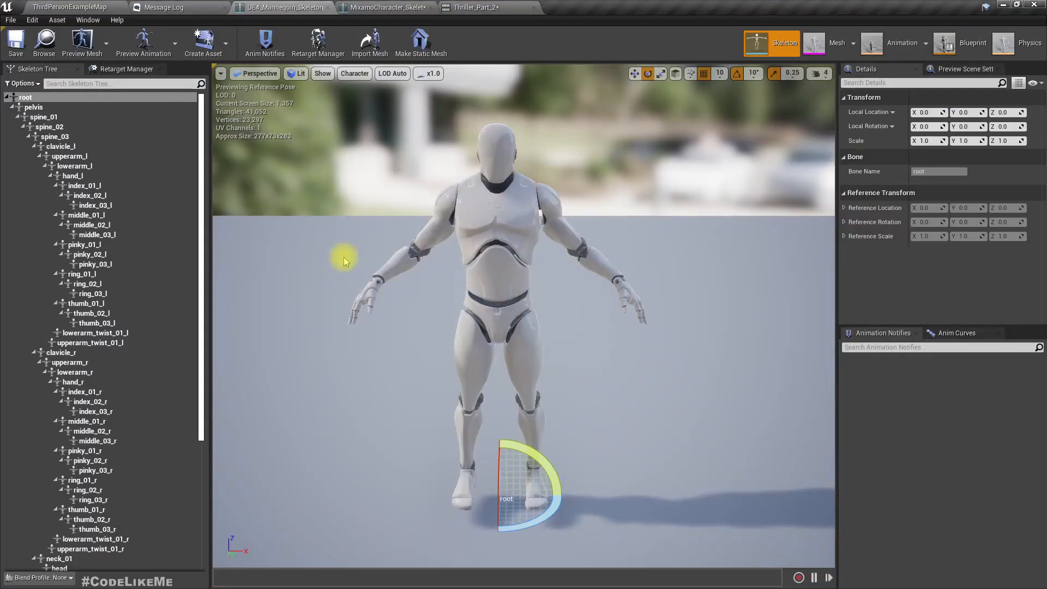
Compare the arm poses of the MixamoCharacter and UE4_Mannequin skeletons, ending on the MixamoCharacter skeleton
left_click(402, 6)
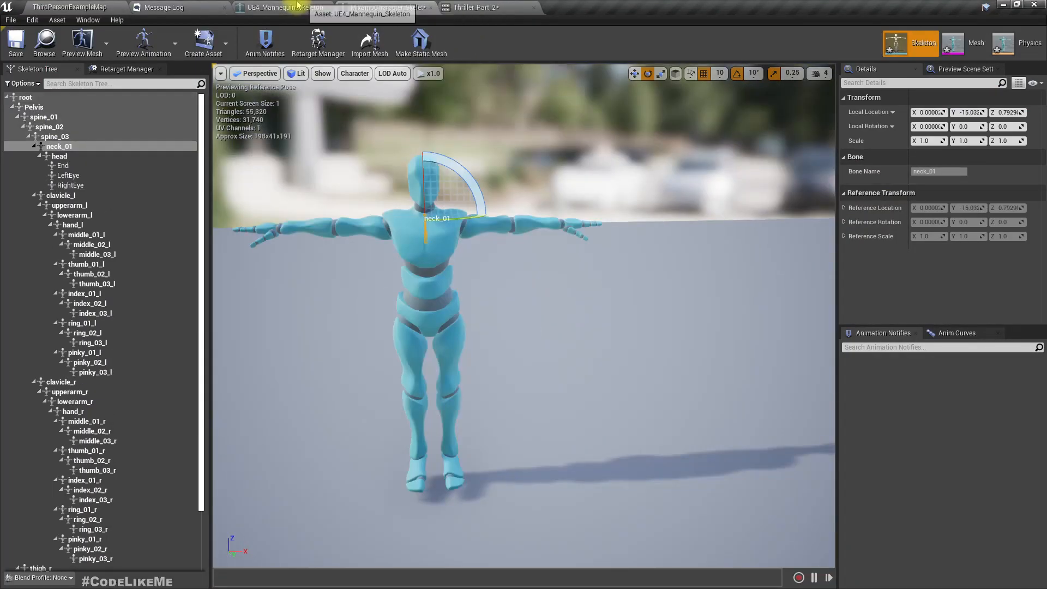
left_click(327, 8)
left_click(380, 5)
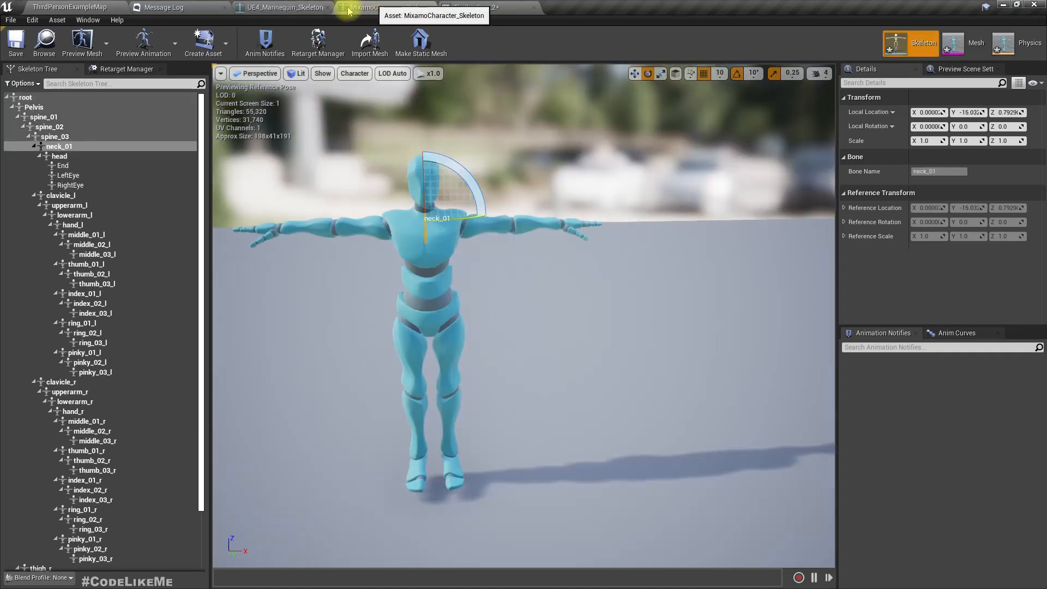
left_click(308, 7)
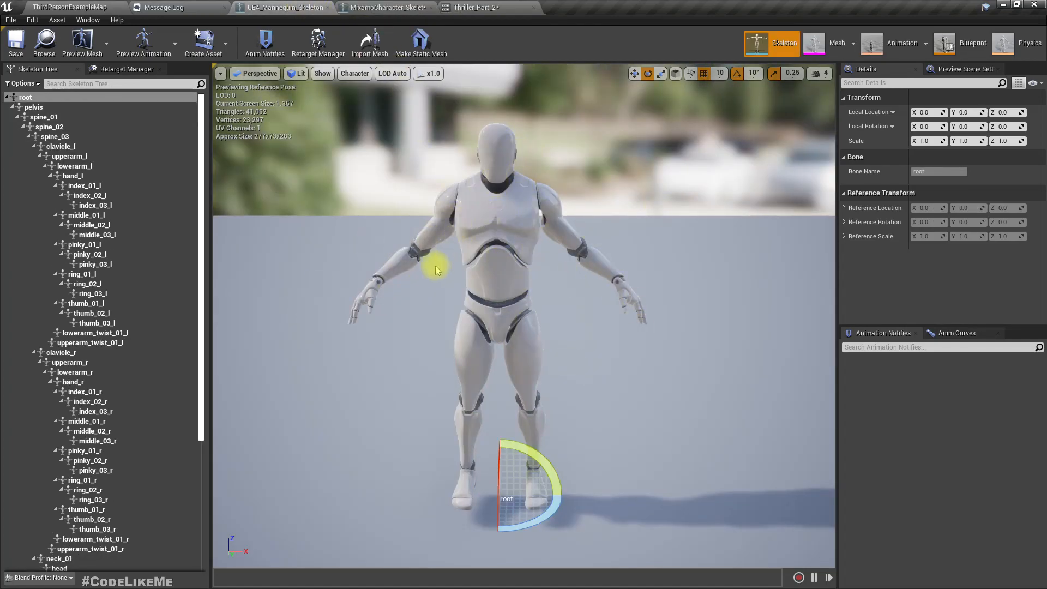
left_click(390, 7)
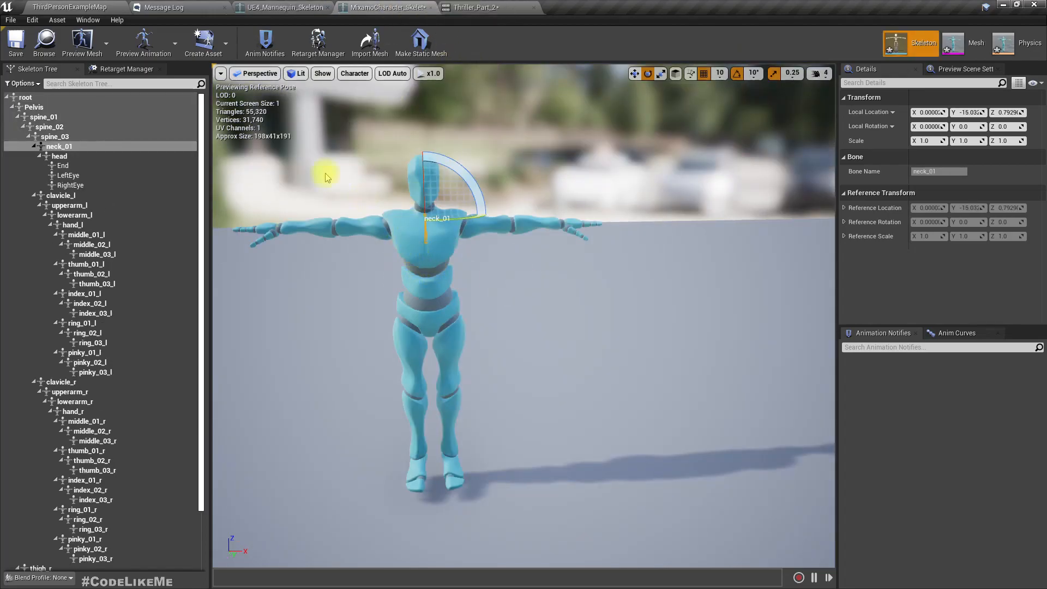
left_click(246, 73)
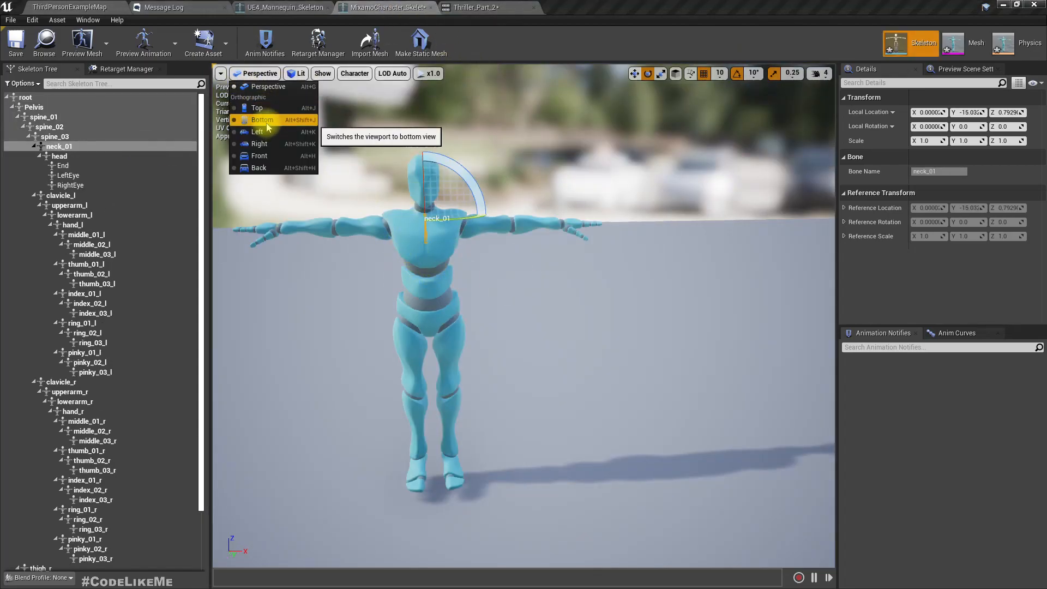
left_click(284, 8)
left_click(387, 7)
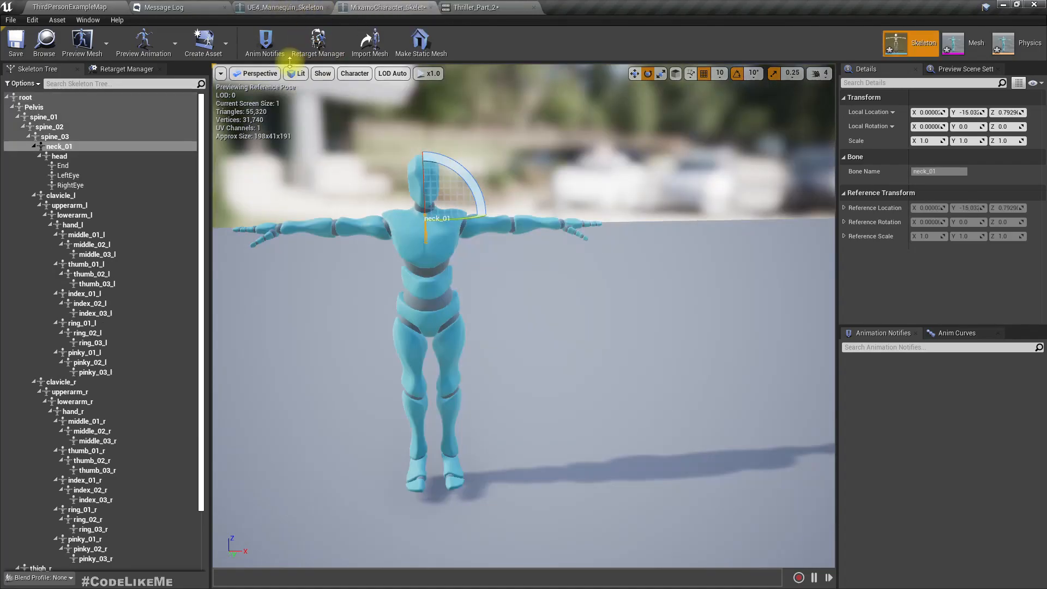
Examine the whole MixamoCharacter skeleton in the Top and Front orthographic views
left_click(261, 77)
left_click(263, 89)
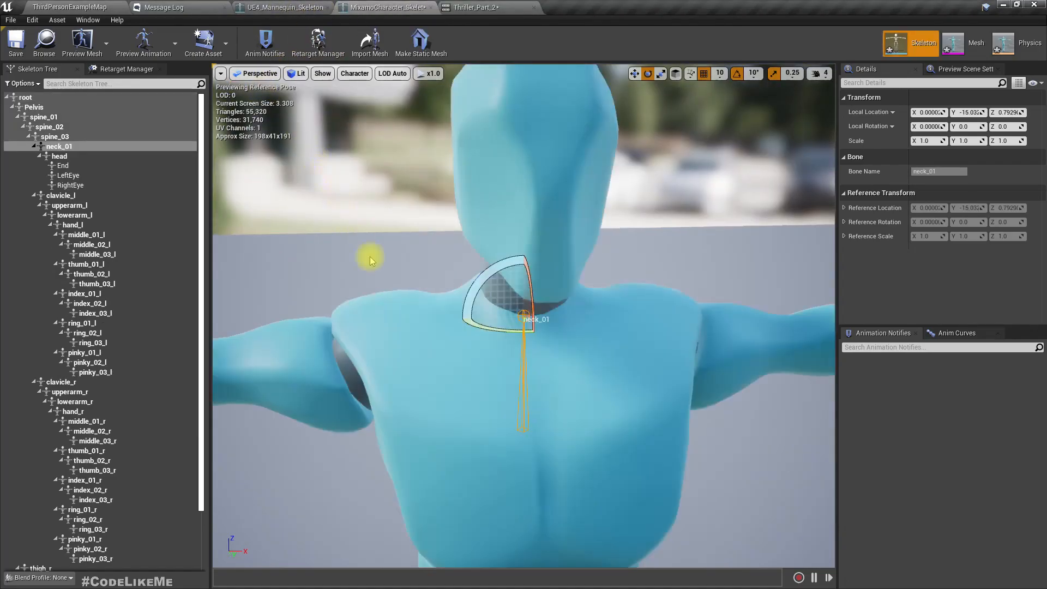
scroll(412, 286, "down", 5)
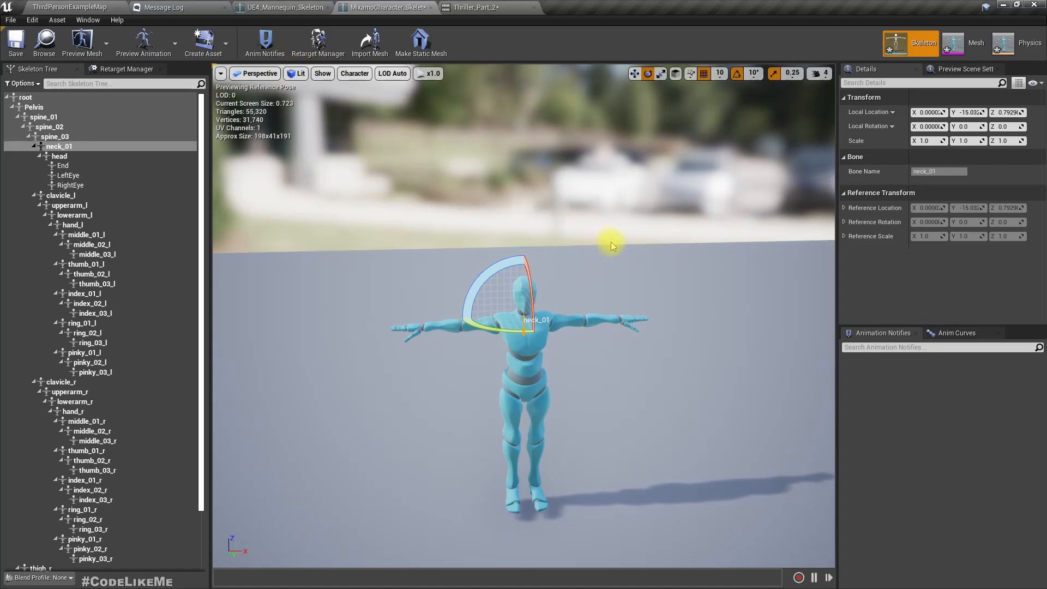
left_click(238, 72)
left_click(263, 100)
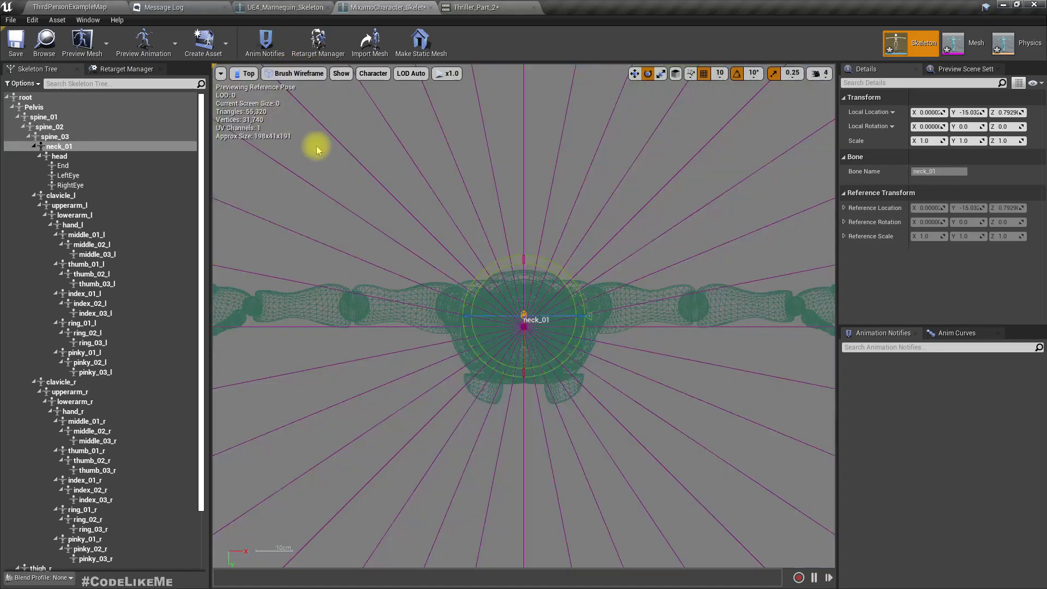
scroll(469, 281, "down", 3)
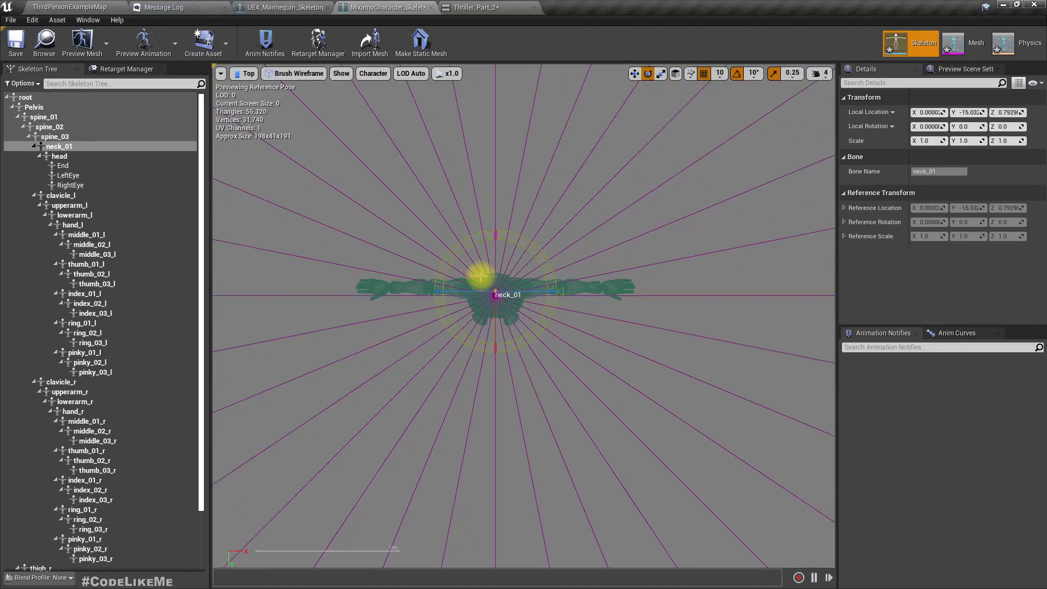
left_click(245, 75)
left_click(259, 156)
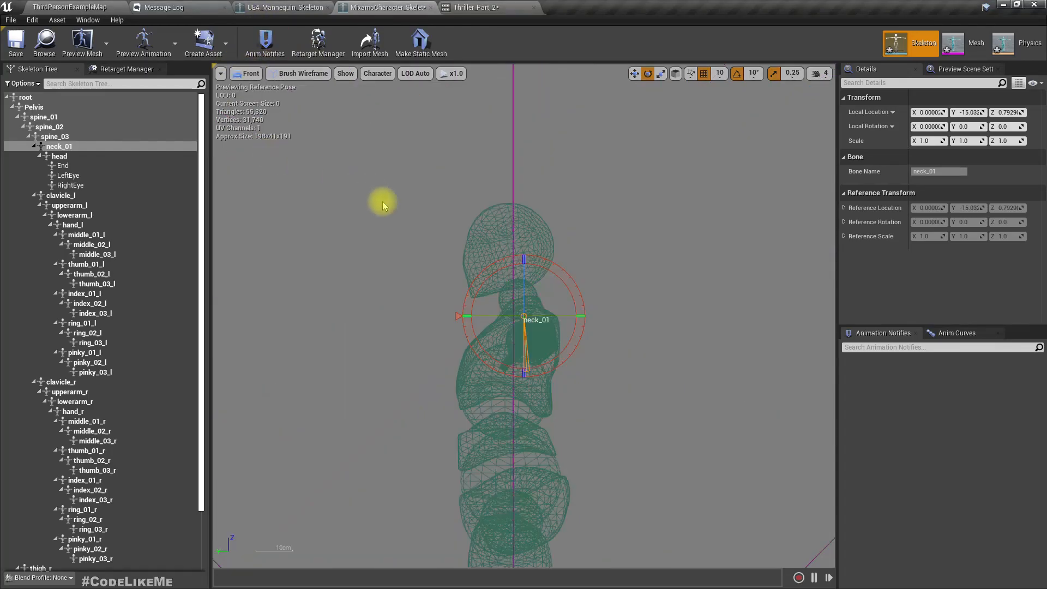
scroll(439, 273, "down", 3)
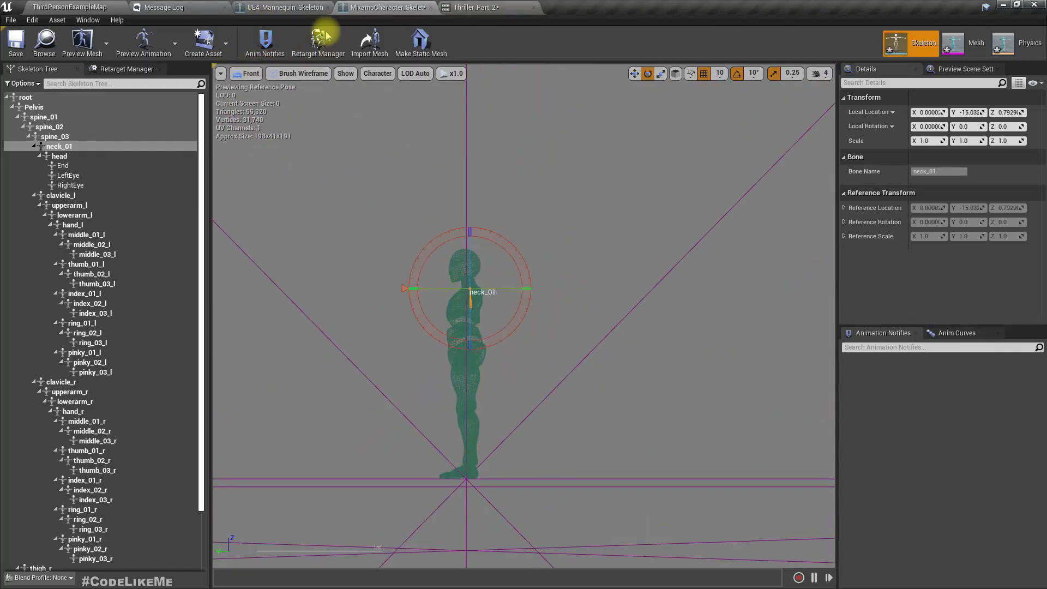
Show the UE4_Mannequin skeleton in the Front orthographic view and compare it with the MixamoCharacter skeleton
left_click(275, 5)
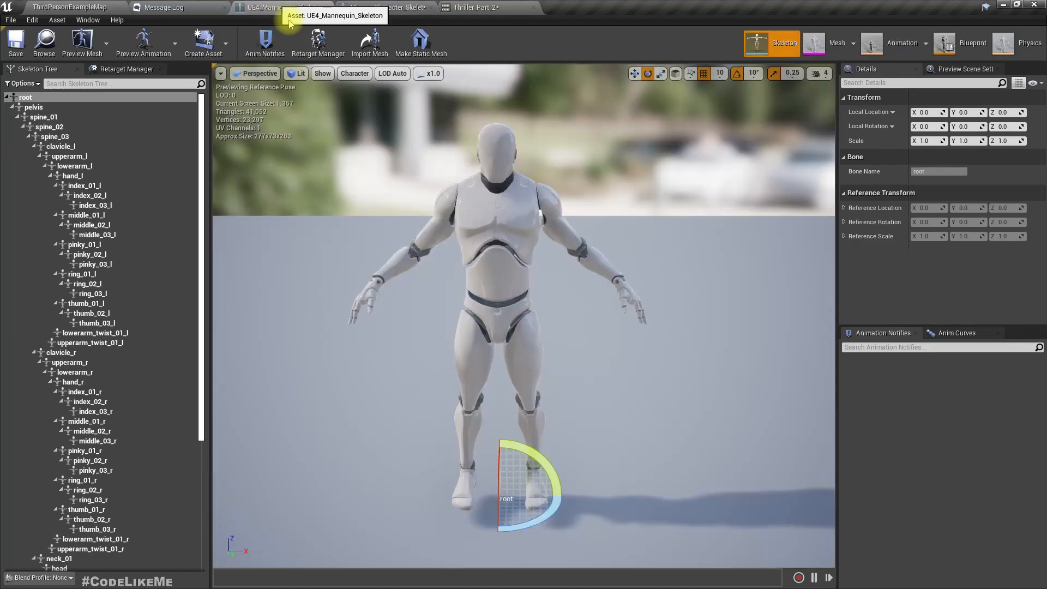
left_click(255, 73)
left_click(276, 156)
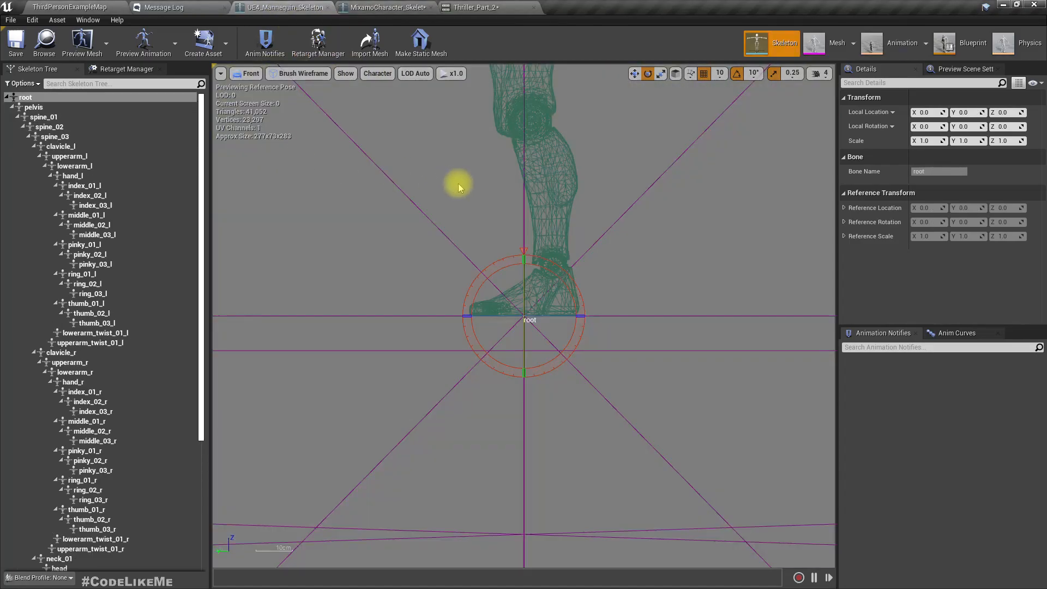
scroll(458, 184, "down", 10)
right_click_drag(435, 121, 435, 320)
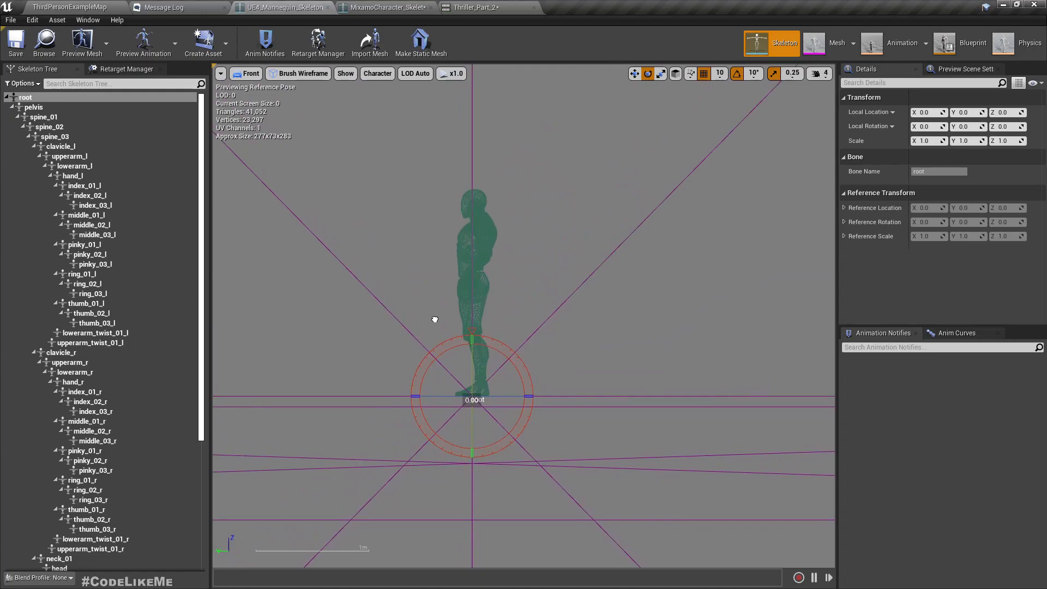
left_click(392, 7)
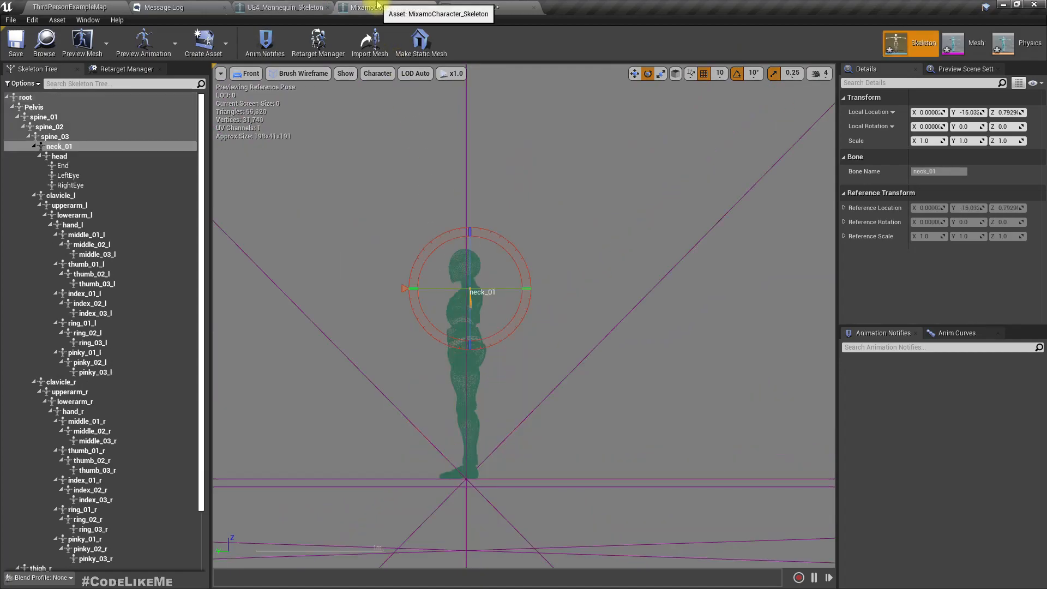
left_click(292, 5)
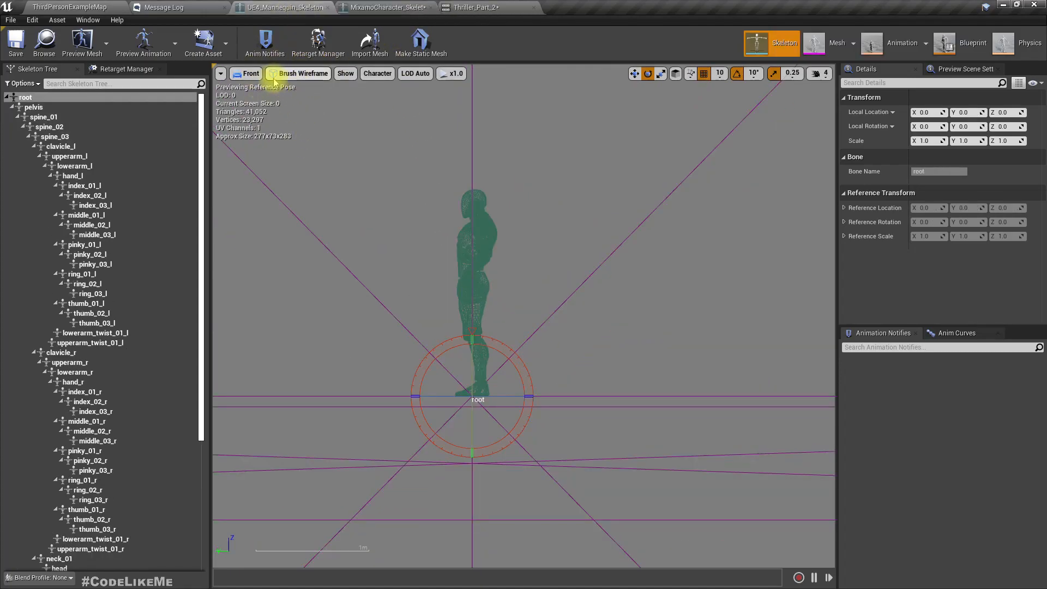
Set the UE4_Mannequin skeleton's viewport to the Right orthographic view with the full body framed, and return to the MixamoCharacter skeleton
left_click(246, 74)
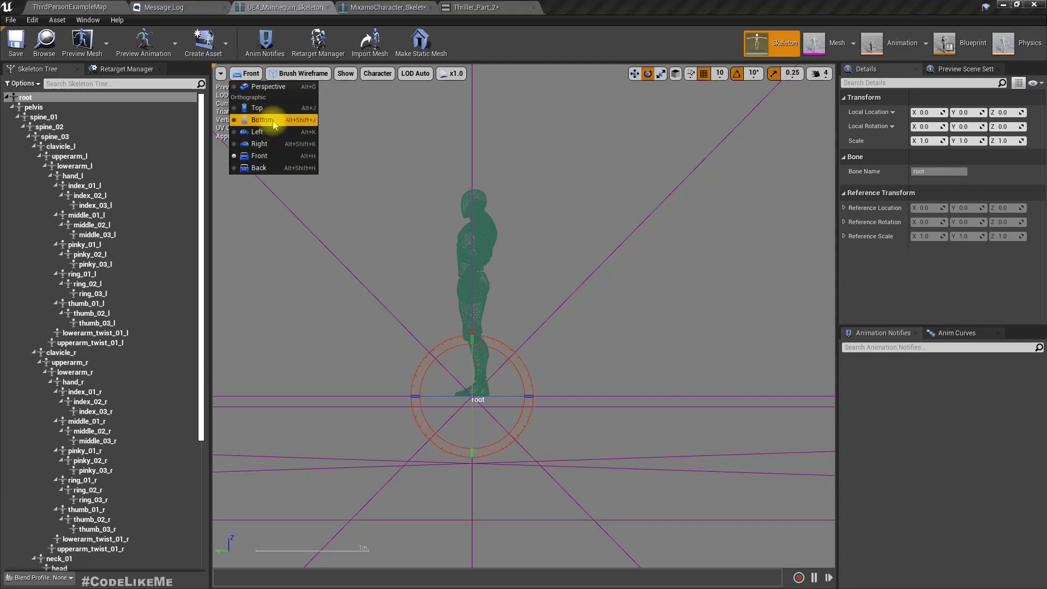
left_click(258, 144)
scroll(442, 204, "down", 5)
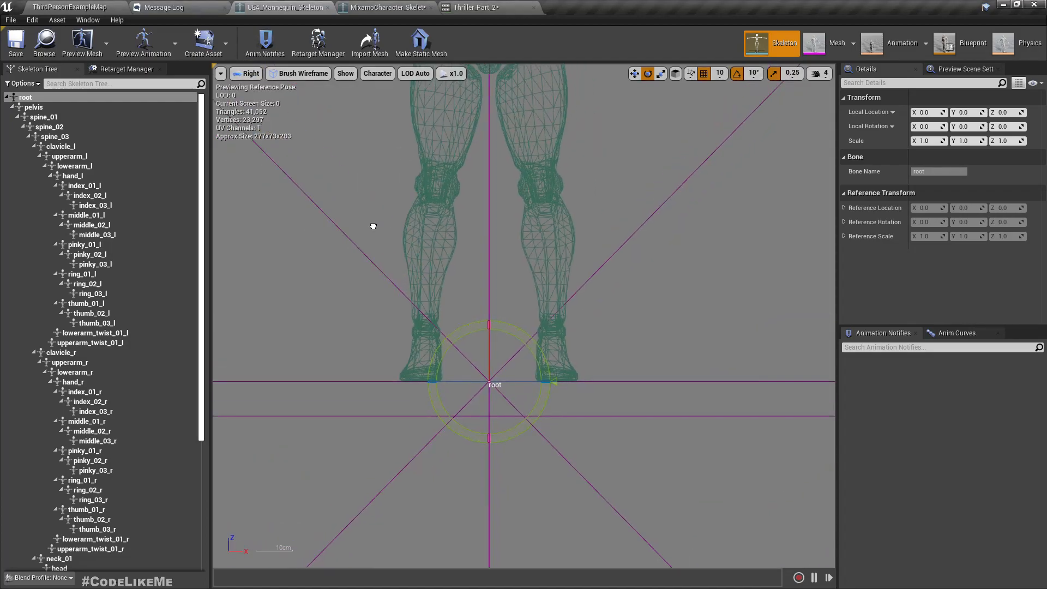
scroll(404, 288, "up", 3)
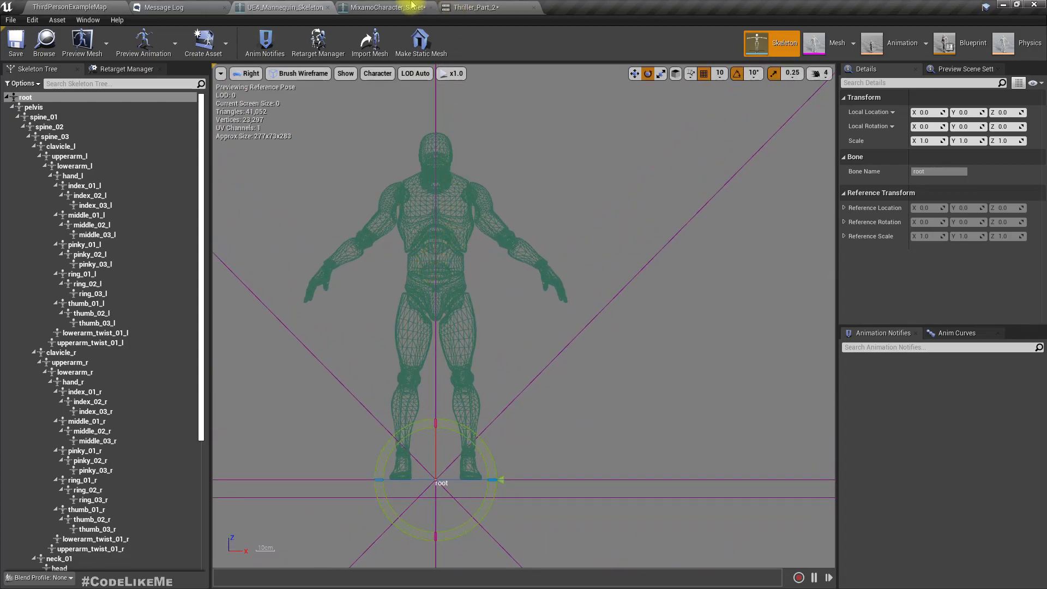
left_click(248, 77)
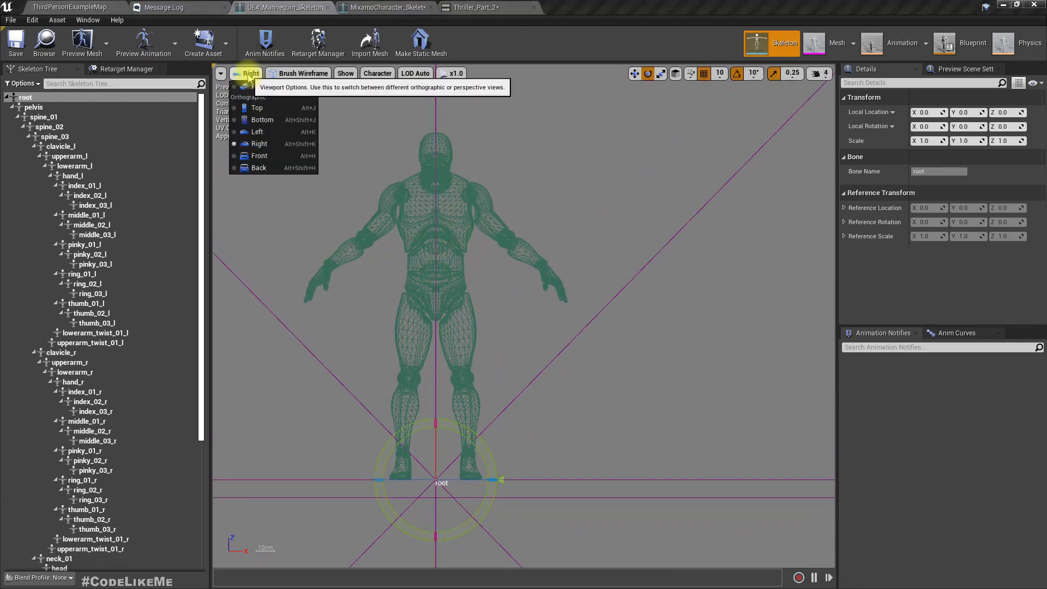
left_click(266, 143)
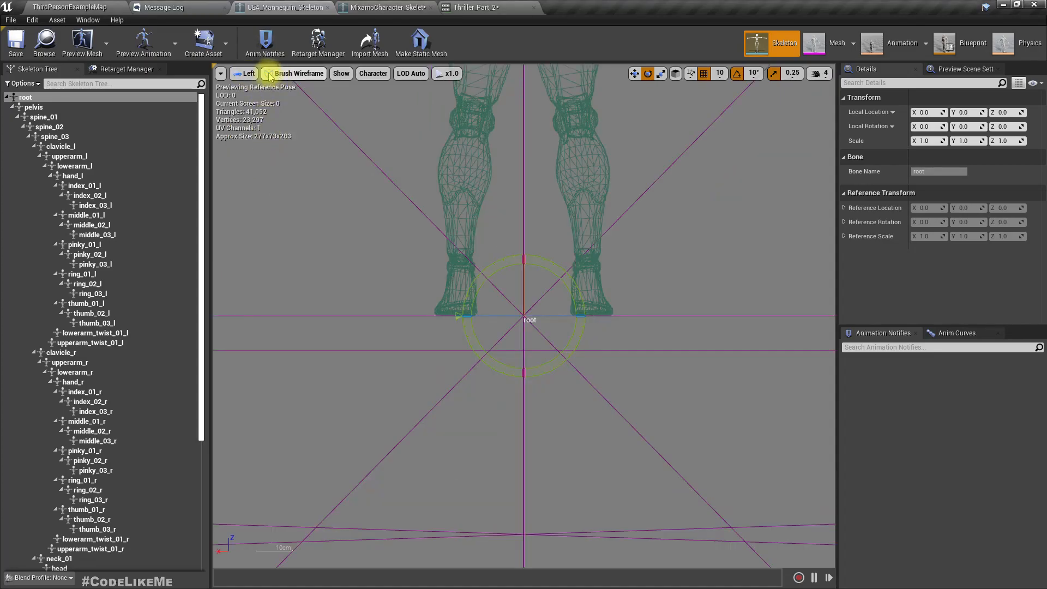
left_click(247, 74)
left_click(263, 144)
scroll(502, 256, "down", 5)
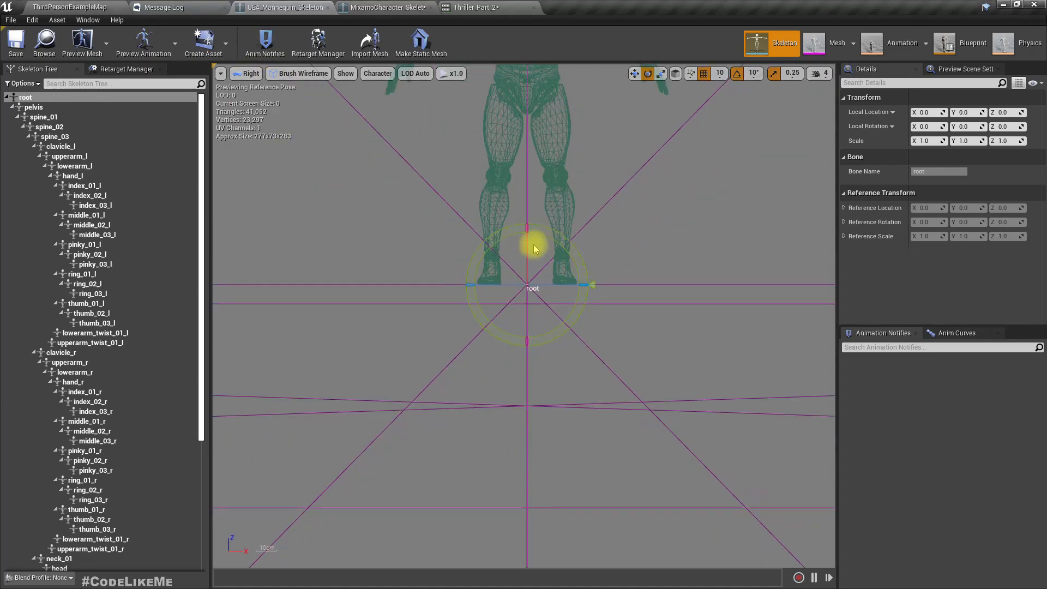
scroll(603, 168, "up", 5)
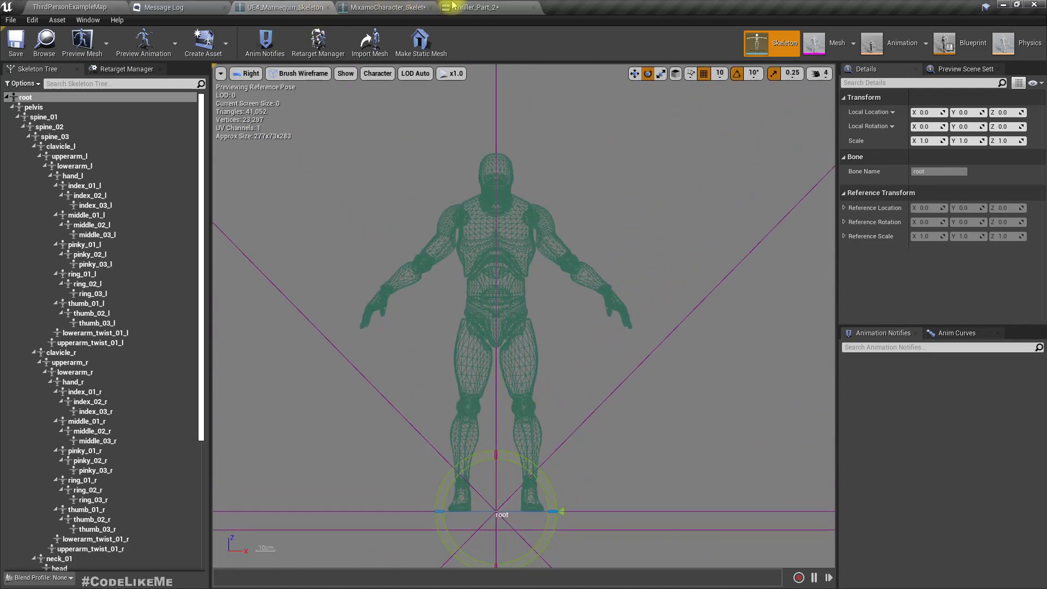
left_click(388, 7)
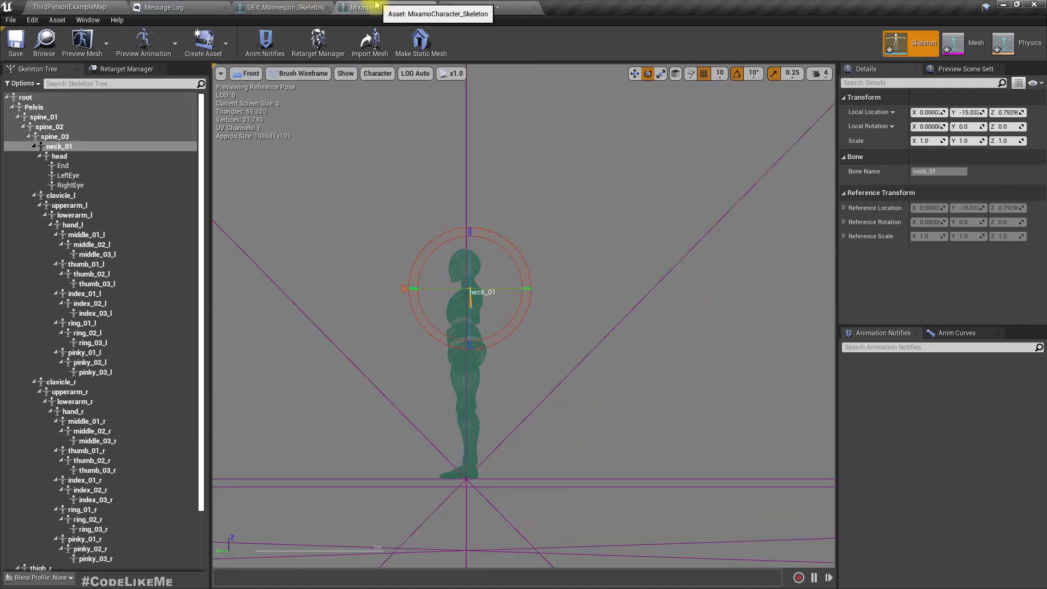
Set the MixamoCharacter skeleton's viewport to the Right orthographic view with the full body framed
left_click(246, 73)
left_click(249, 147)
scroll(466, 277, "down", 9)
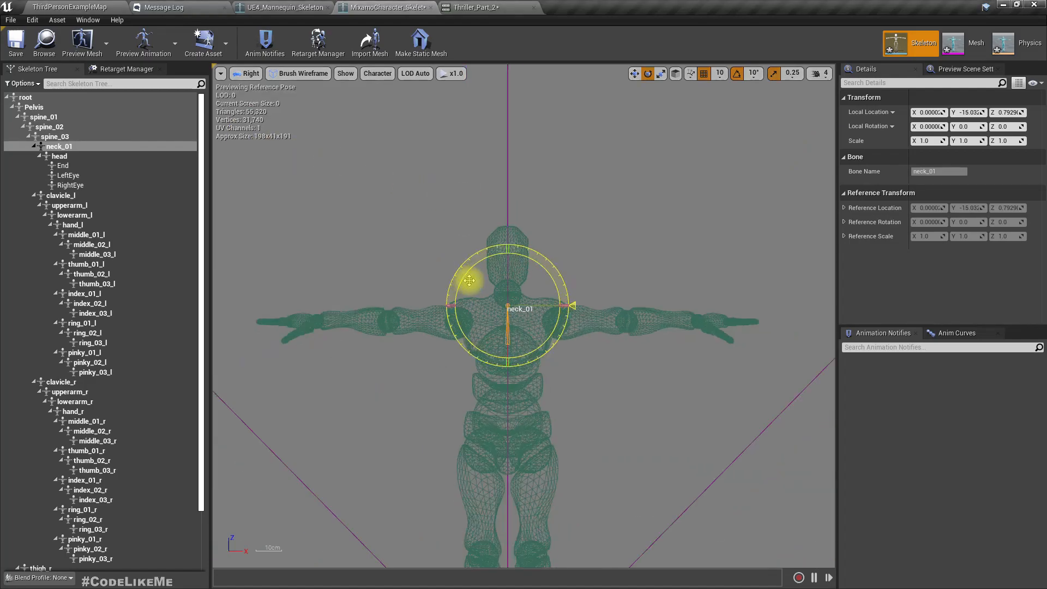
left_click_drag(442, 354, 442, 355)
right_click_drag(442, 354, 433, 262)
scroll(433, 263, "up", 2)
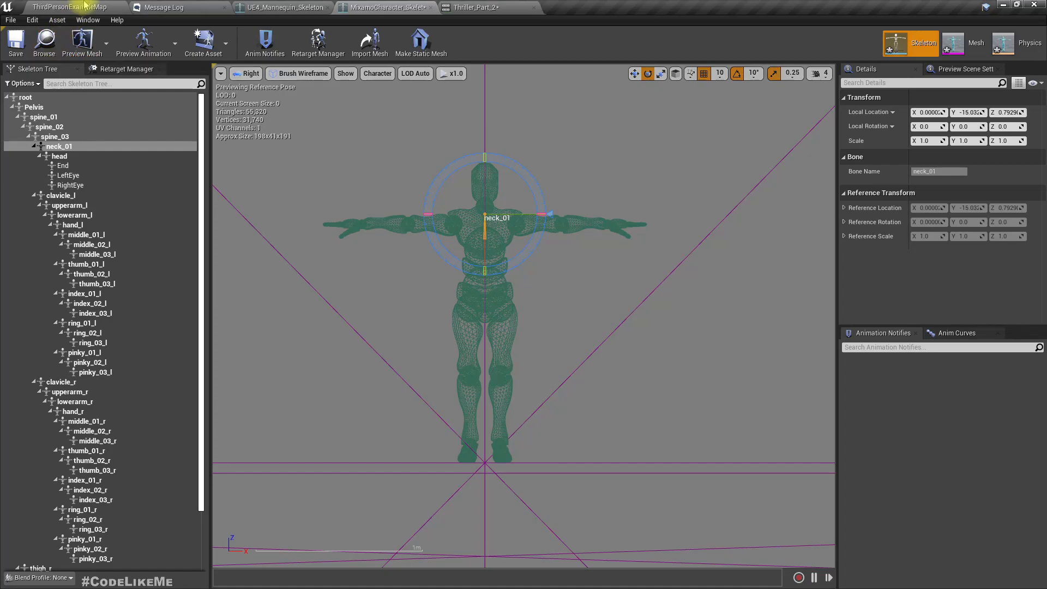
Place the MixamoCharacter and SK_Mannequin meshes near each other in the level to compare their poses
left_click(45, 42)
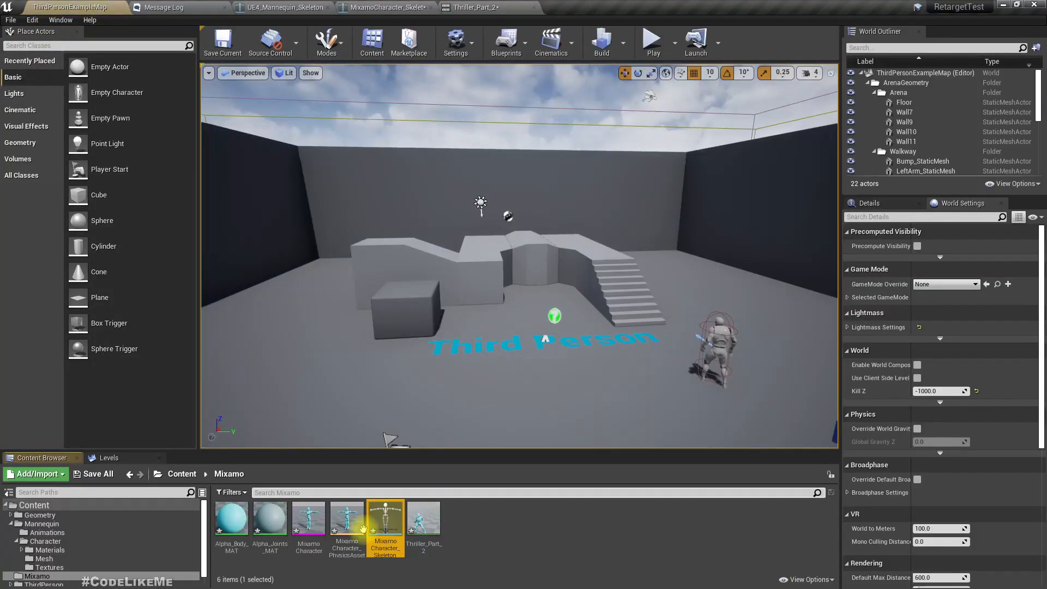
left_click_drag(312, 532, 371, 419)
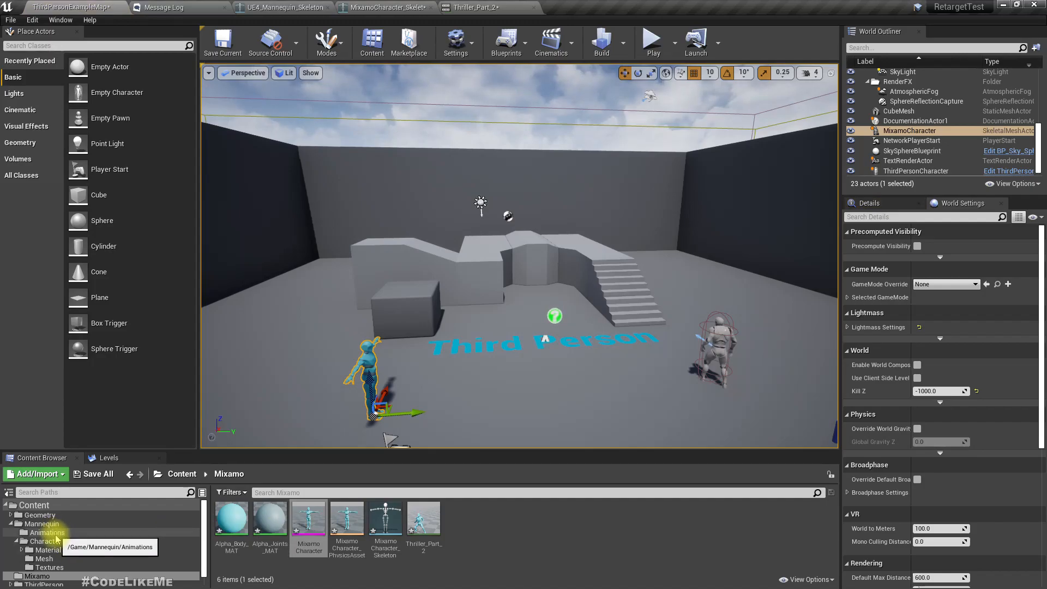
left_click(45, 548)
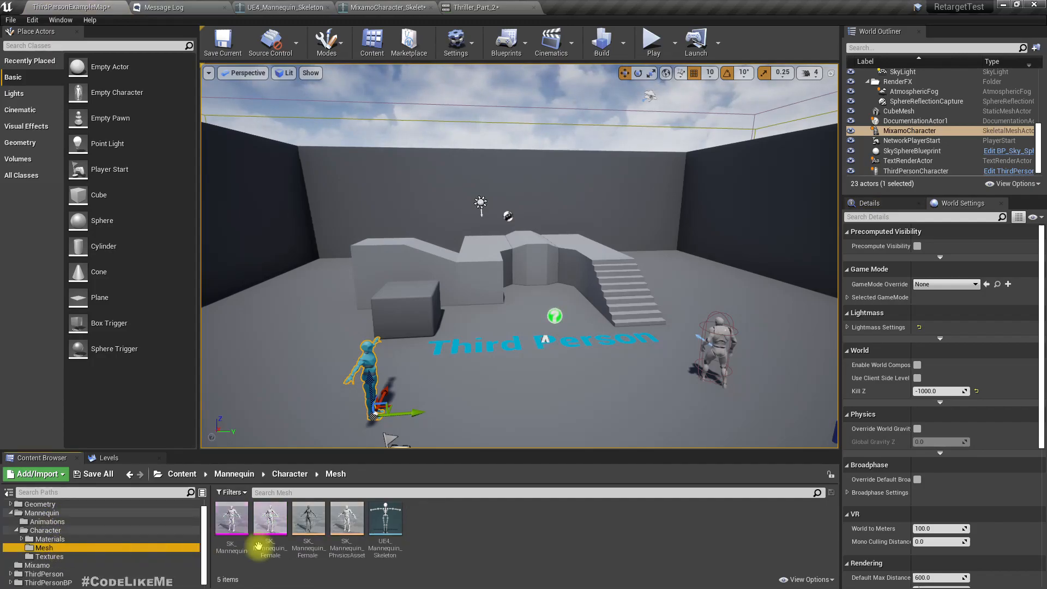
left_click_drag(240, 519, 434, 420)
right_click_drag(435, 419, 294, 431)
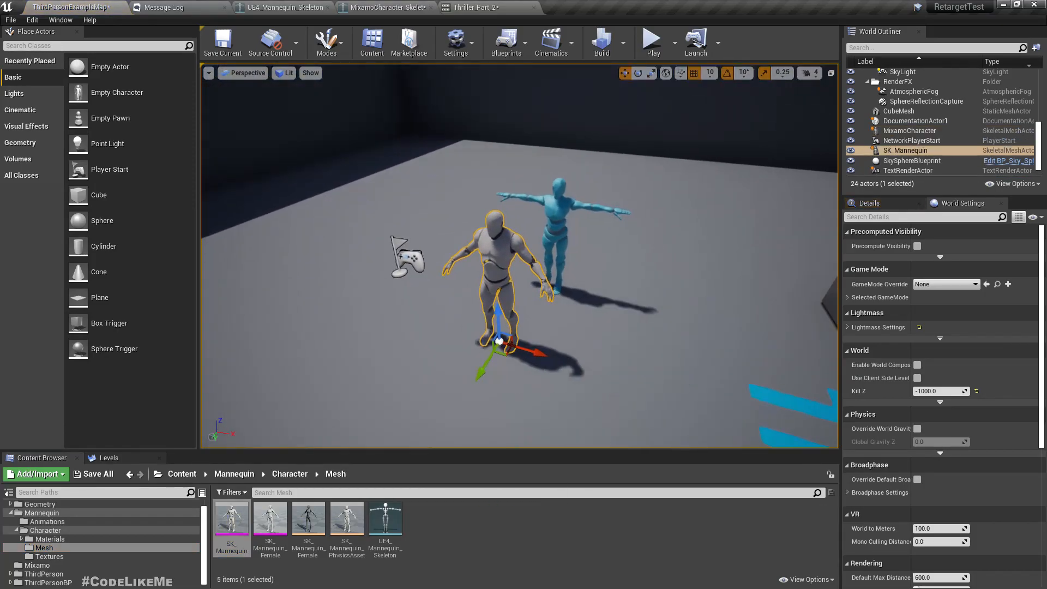
Delete the placed SK_Mannequin and MixamoCharacter actors from the level
key("Delete")
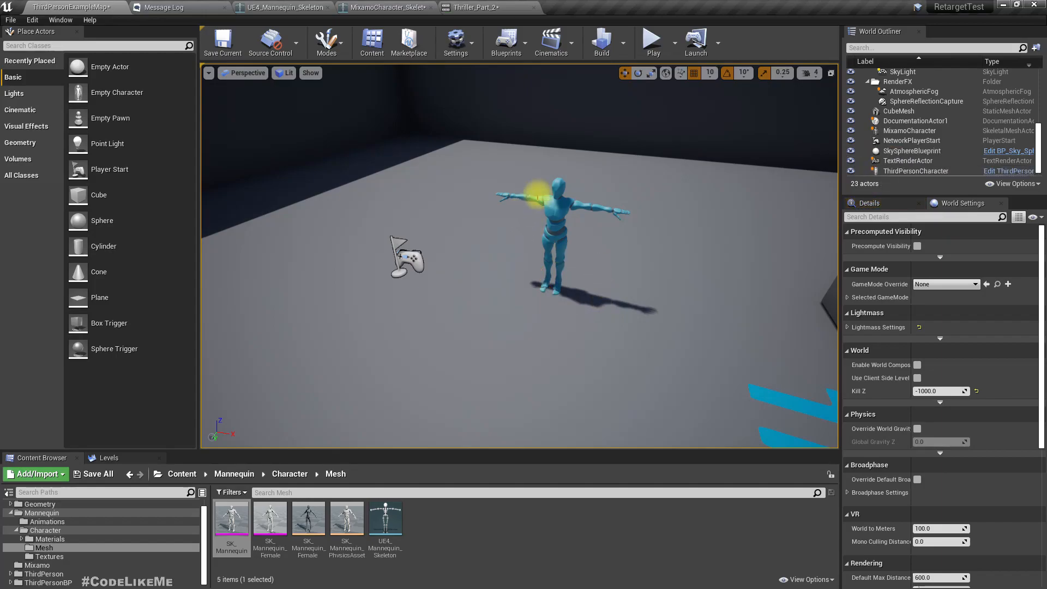
left_click(546, 202)
key("Delete")
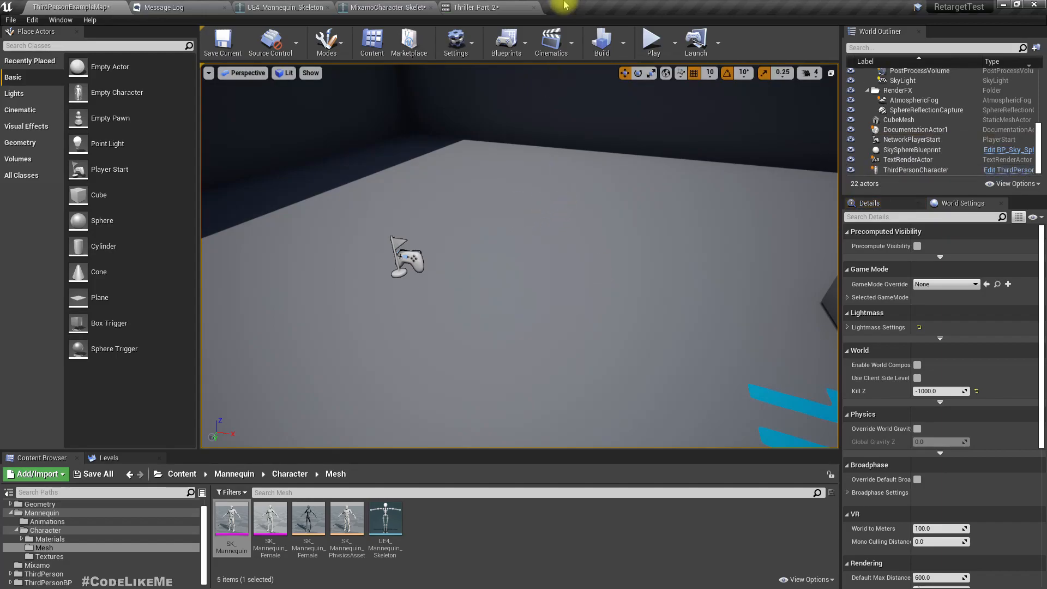
Return to the MixamoCharacter skeleton, examine its left upper arm bone and clear the bone selection
left_click(407, 7)
left_click(585, 273)
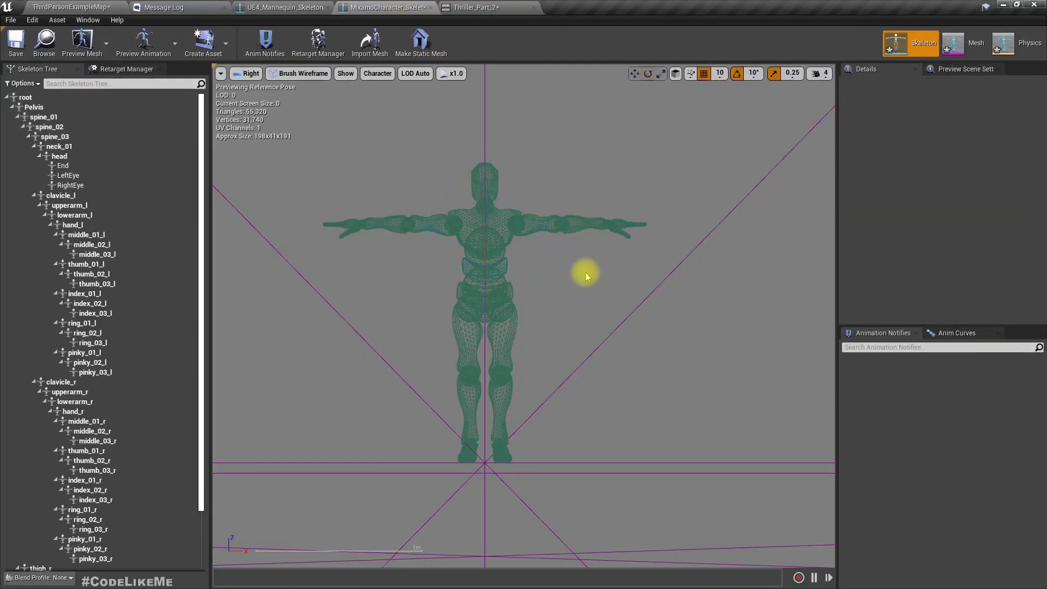
left_click(549, 219)
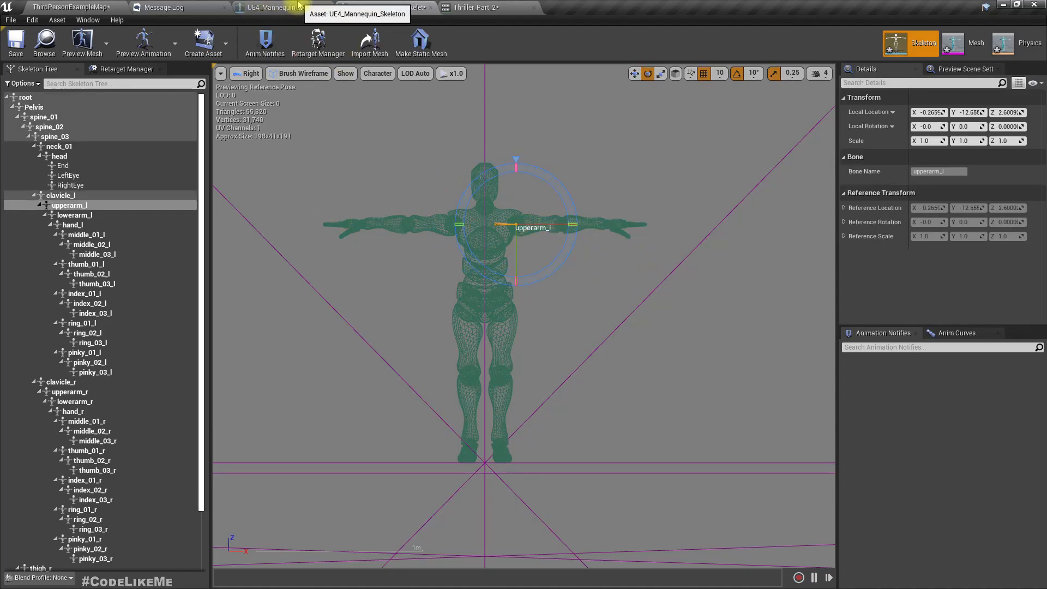
left_click(601, 131)
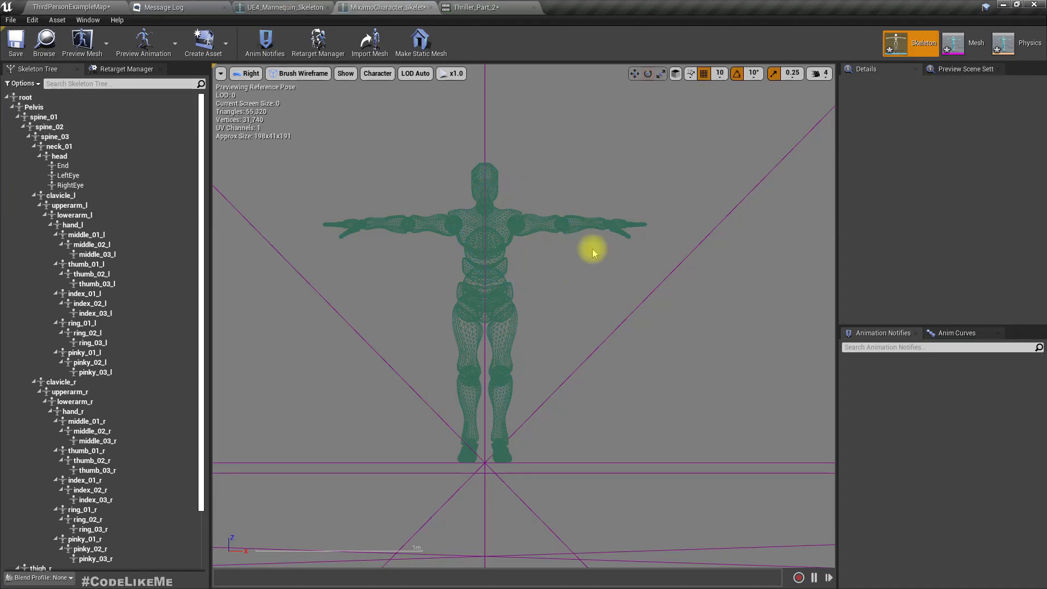
scroll(576, 237, "up", 2)
Turn on bone drawing for the whole hierarchy on the UE4_Mannequin skeleton and look closely at its upper body
left_click(482, 7)
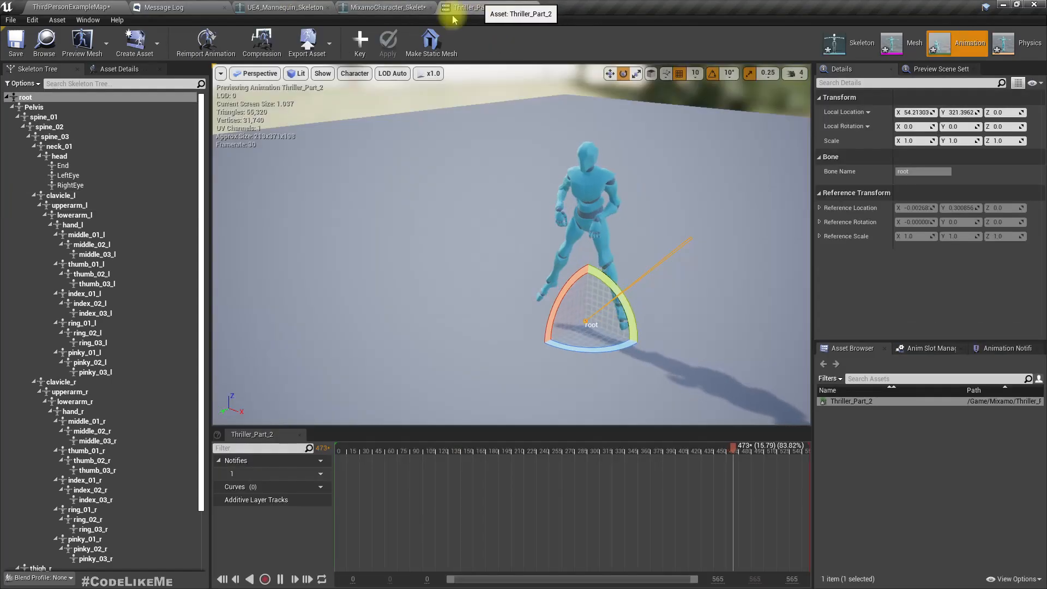
left_click(265, 6)
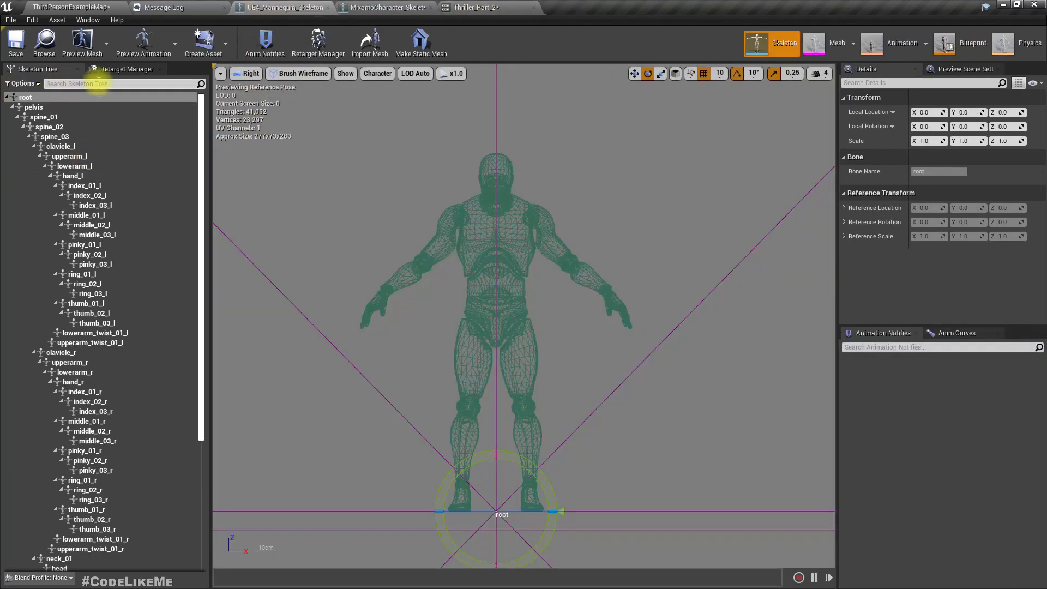
left_click(369, 77)
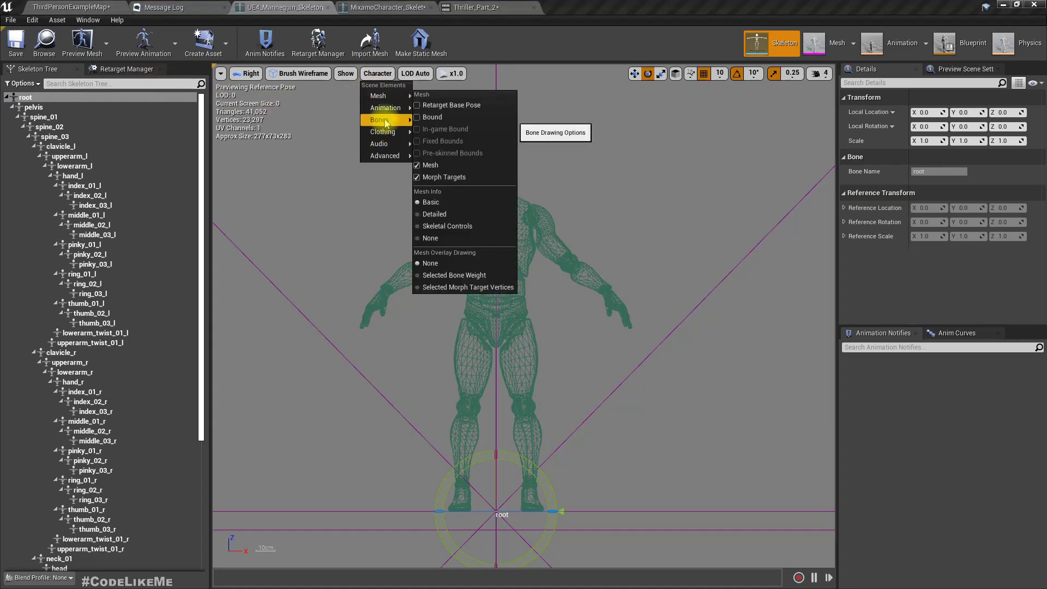
mouse_move(386, 123)
left_click(428, 167)
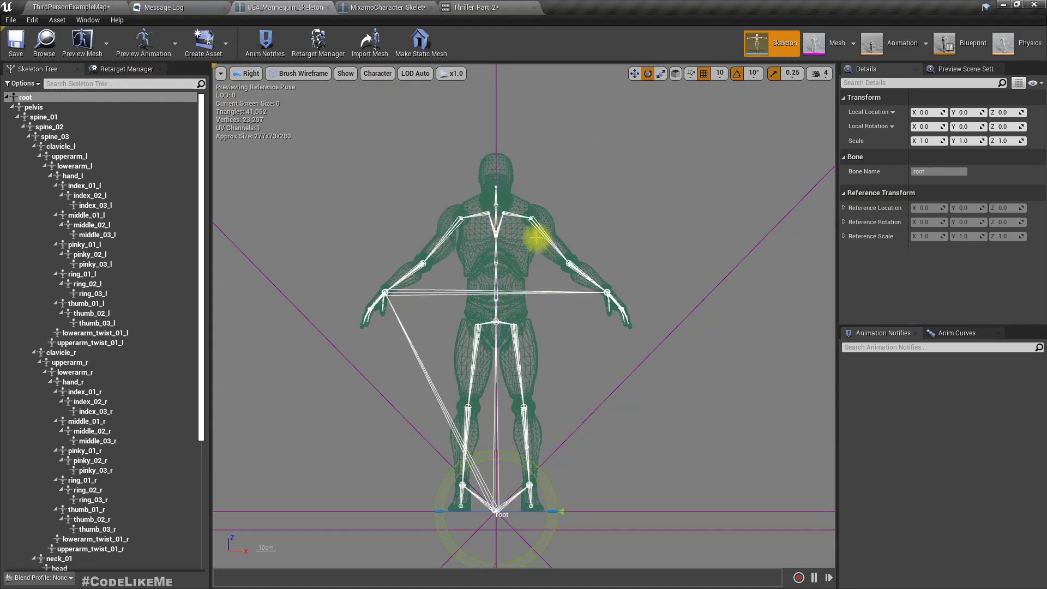
scroll(506, 228, "up", 5)
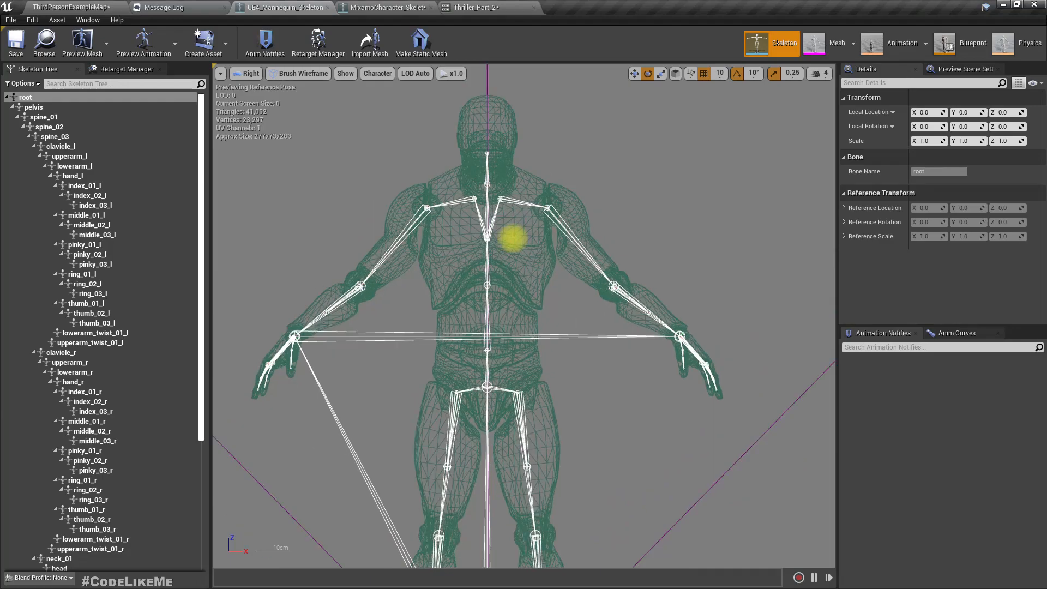
Rotate the MixamoCharacter skeleton's clavicle_l bone 10° downward, to a local Z rotation of about -80°
left_click(398, 7)
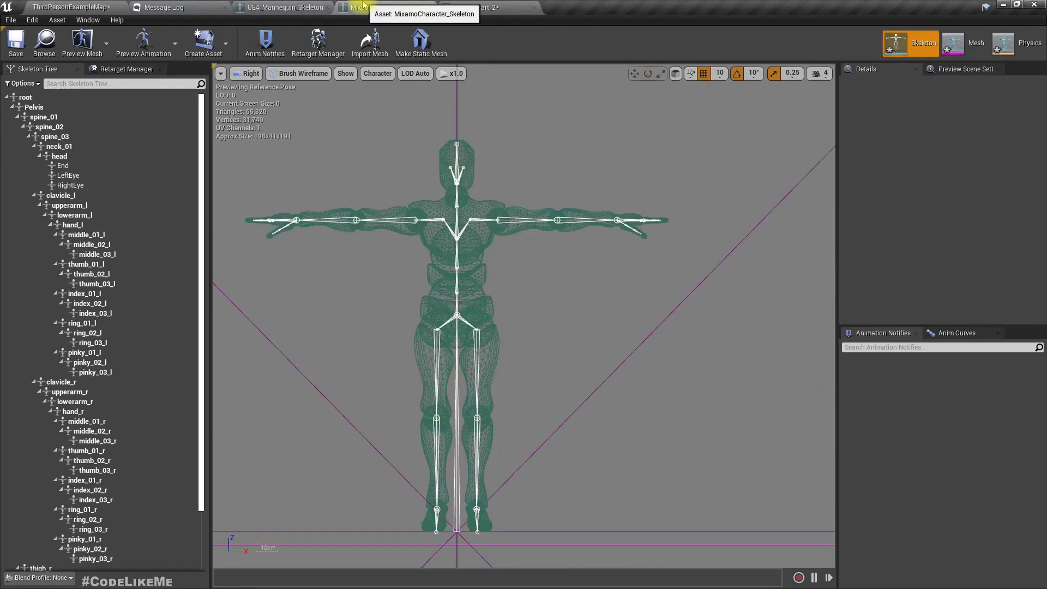
scroll(472, 264, "up", 2)
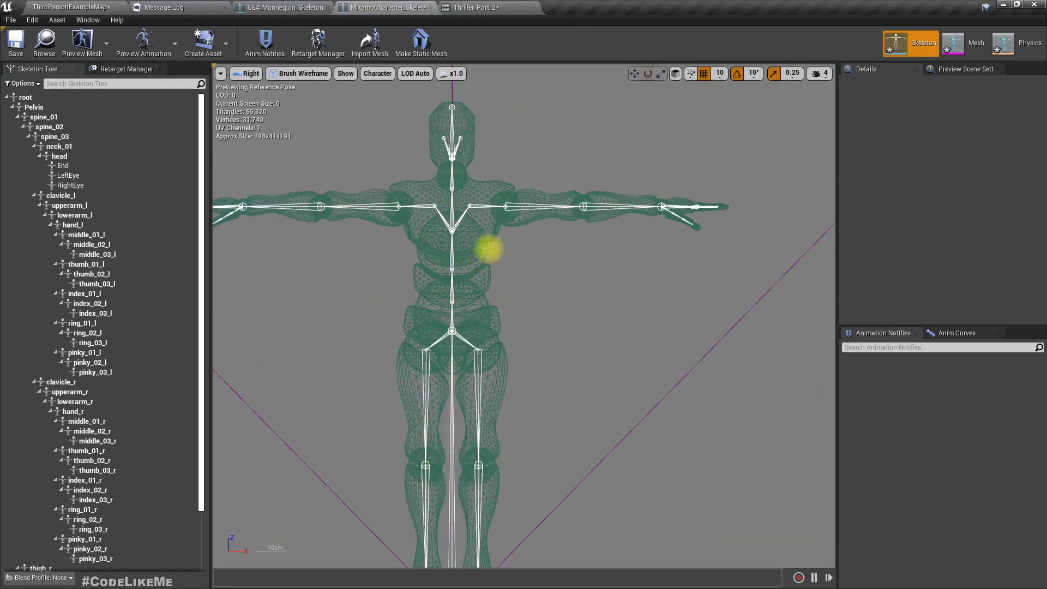
right_click_drag(521, 273, 585, 294)
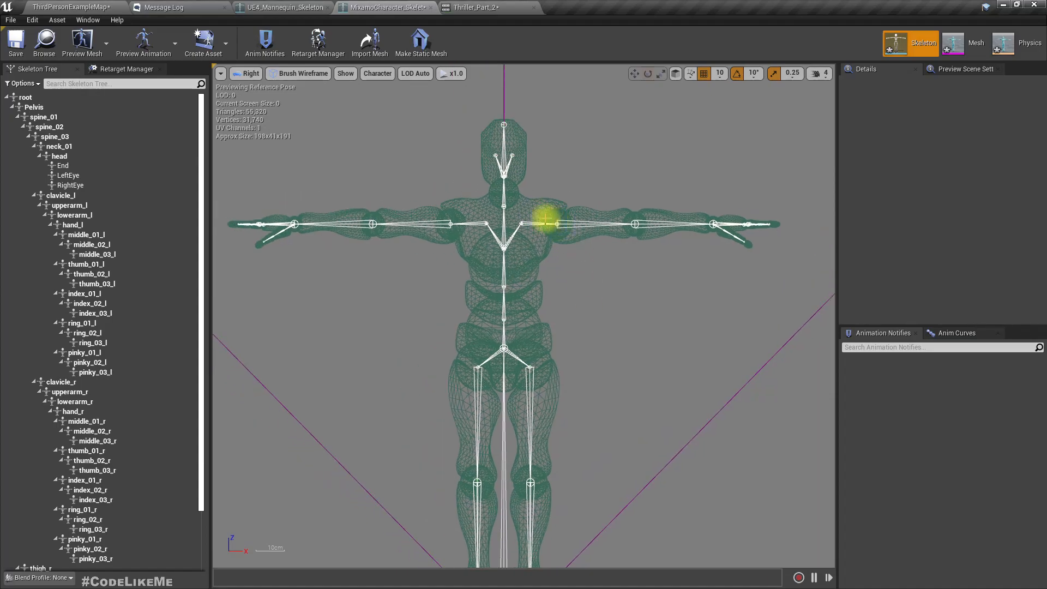
left_click(527, 223)
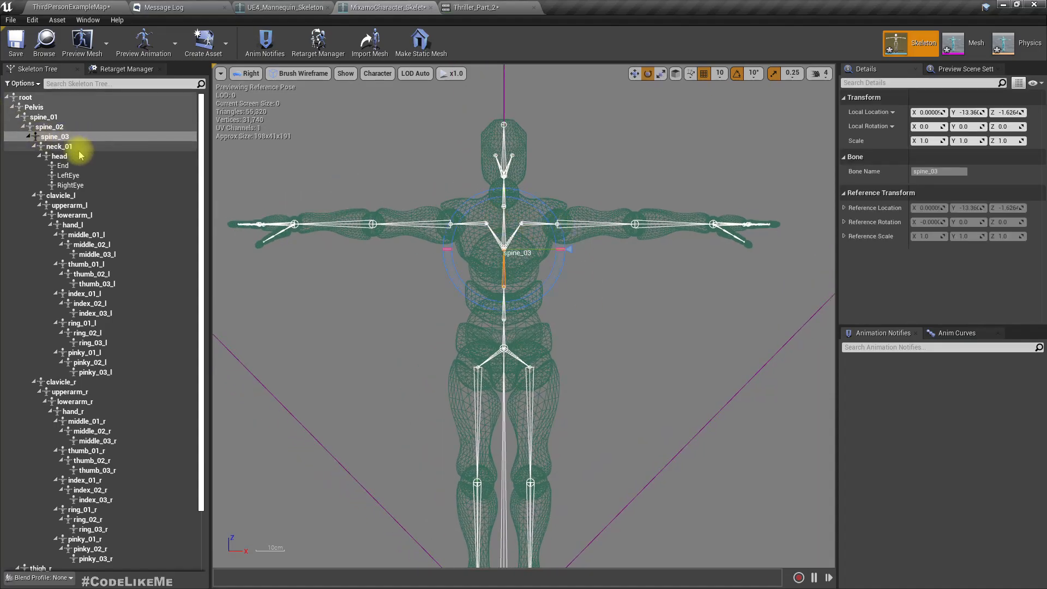
left_click(75, 196)
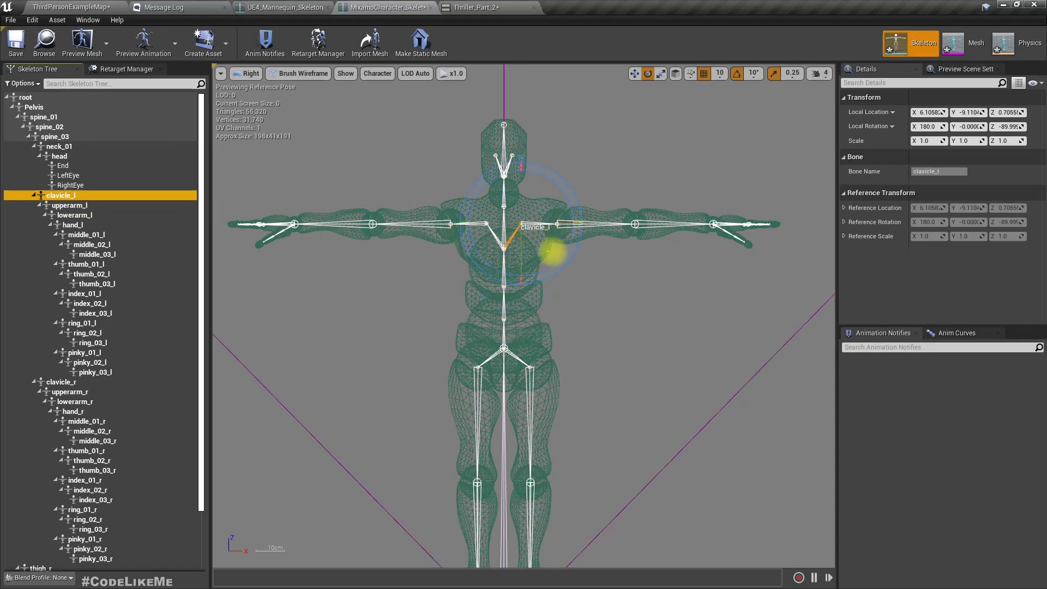
left_click_drag(552, 264, 552, 264)
left_click_drag(510, 167, 552, 268)
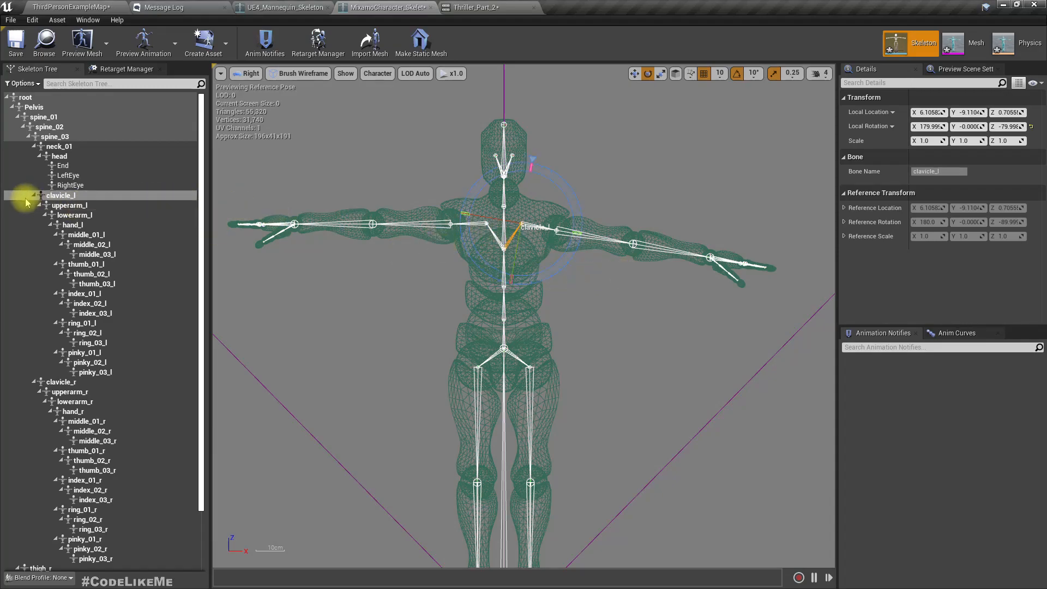
Rotate the upperarm_l bone down to a local Z rotation of about -40° and compare the arm with the UE4_Mannequin skeleton
left_click(60, 206)
left_click_drag(596, 270, 618, 289)
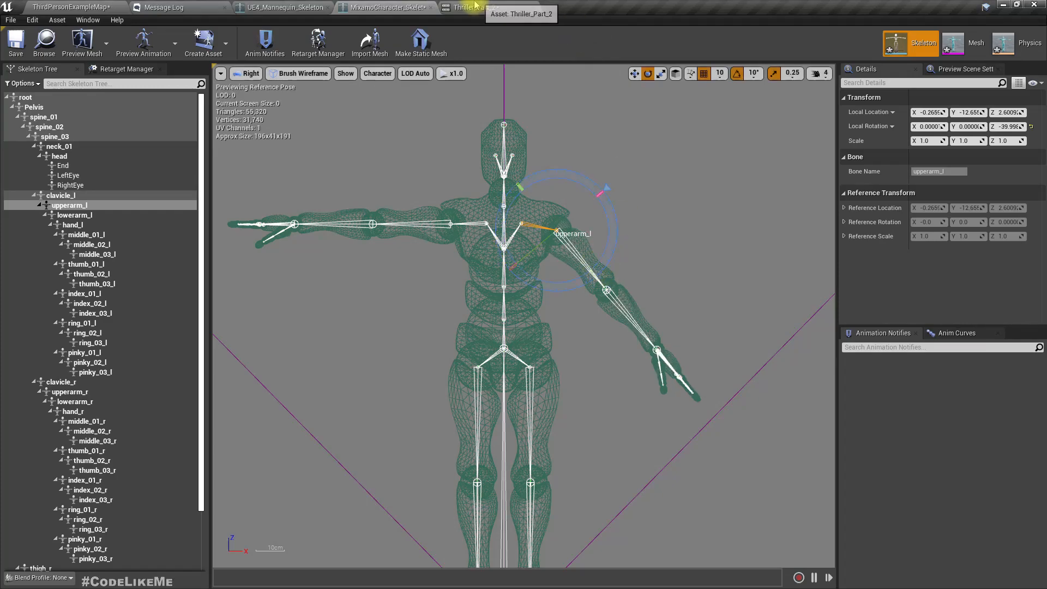
left_click(472, 7)
left_click(252, 7)
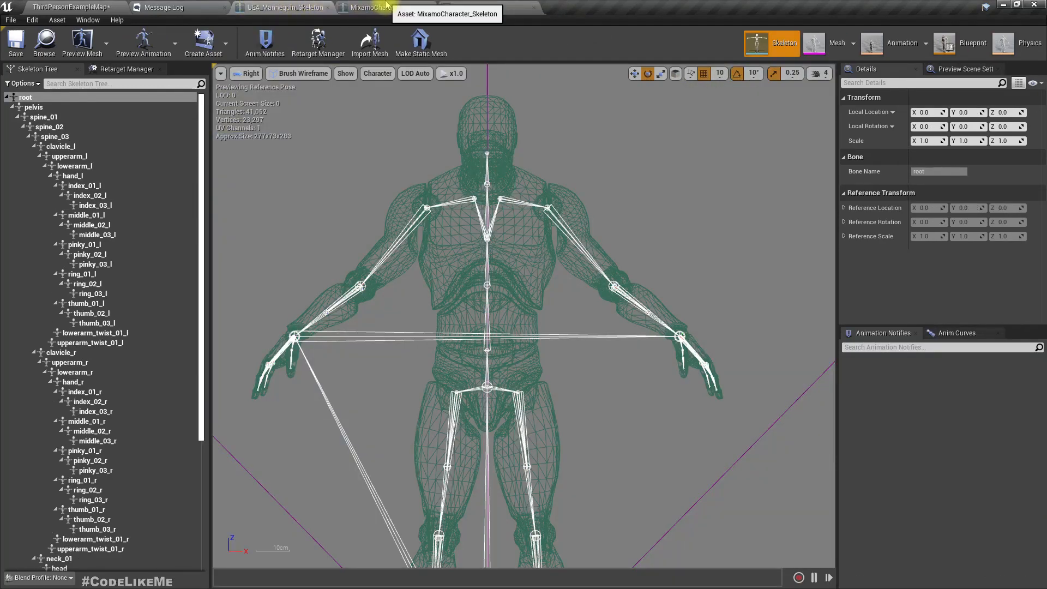
left_click(388, 7)
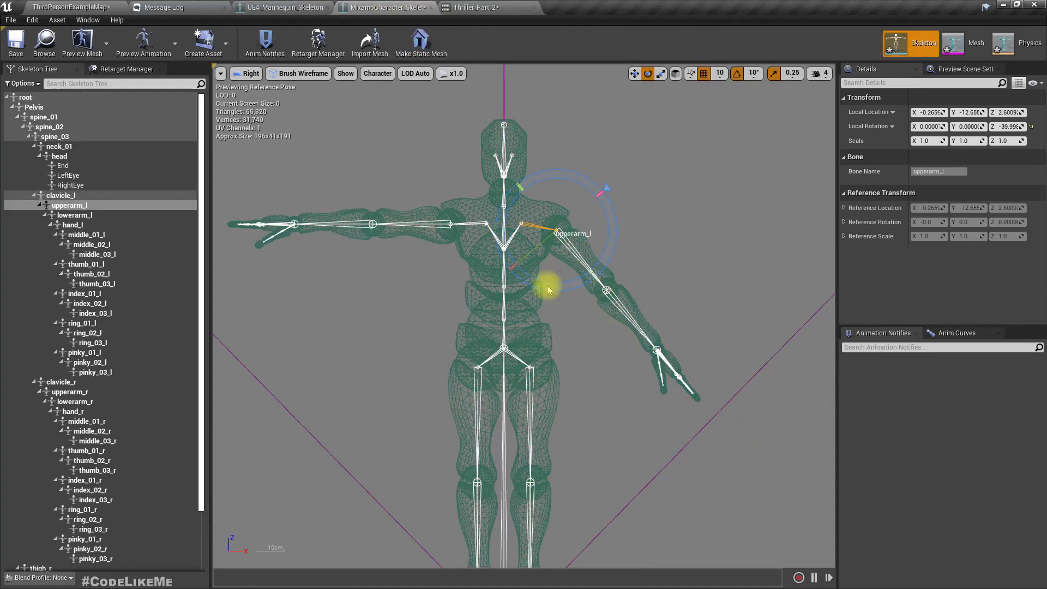
Rotate lowerarm_l to about 10° and hand_l to about -10° in local Z, and check the arm against the UE4_Mannequin skeleton
left_click(75, 216)
left_click_drag(594, 340, 583, 316)
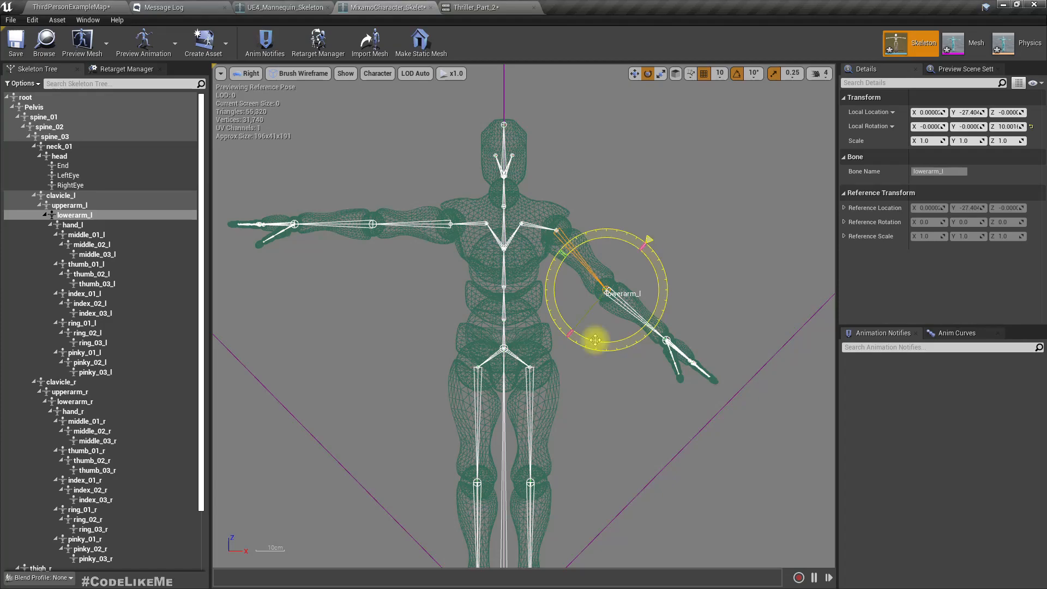
left_click(73, 225)
mouse_move(708, 376)
left_mouse_down()
mouse_move(697, 374)
mouse_move(703, 364)
left_mouse_up()
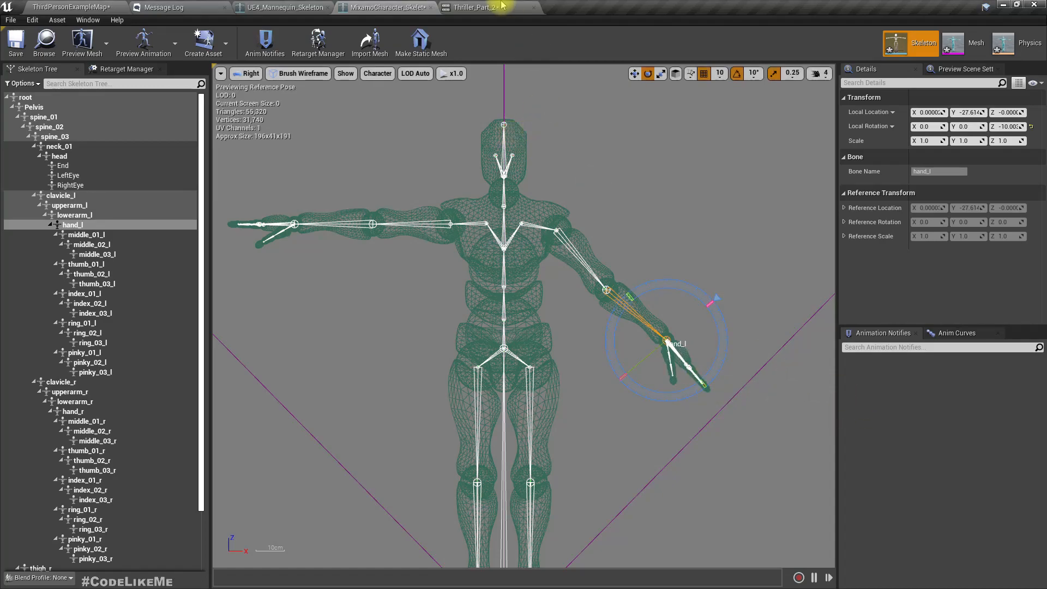
left_click(278, 7)
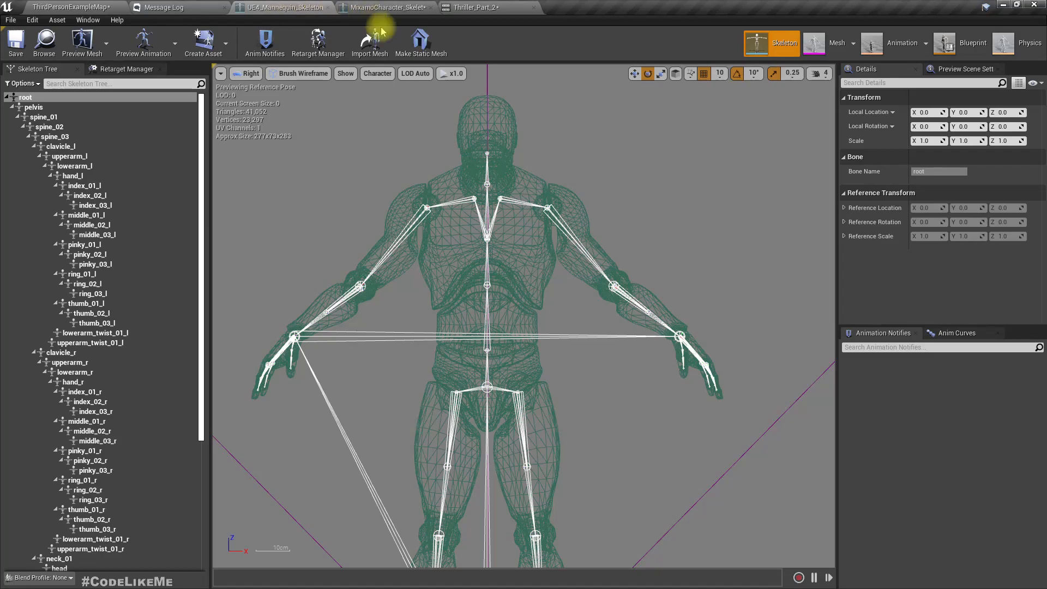
left_click(376, 7)
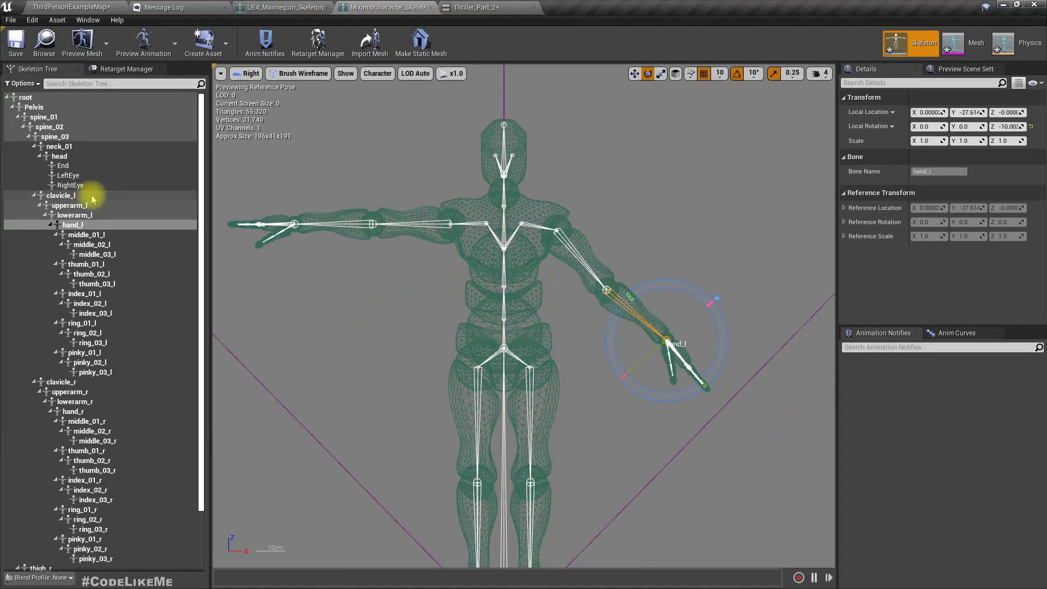
Rotate clavicle_r to about -100° and upperarm_r to about -40° in local Z to mirror the left arm
left_click(61, 381)
left_click_drag(456, 265, 462, 257)
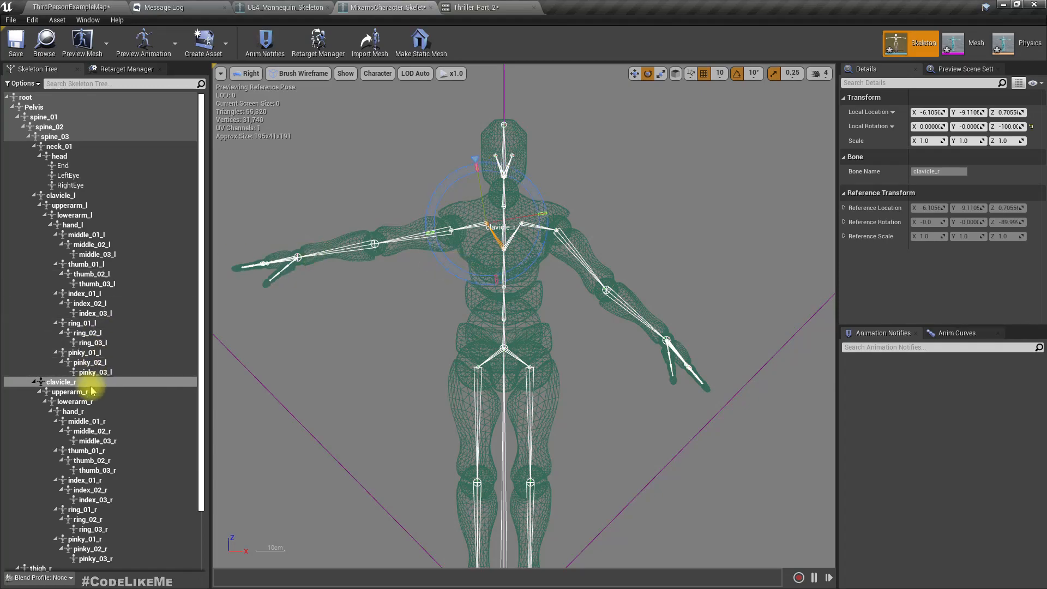
left_click(70, 391)
left_click_drag(452, 284, 473, 282)
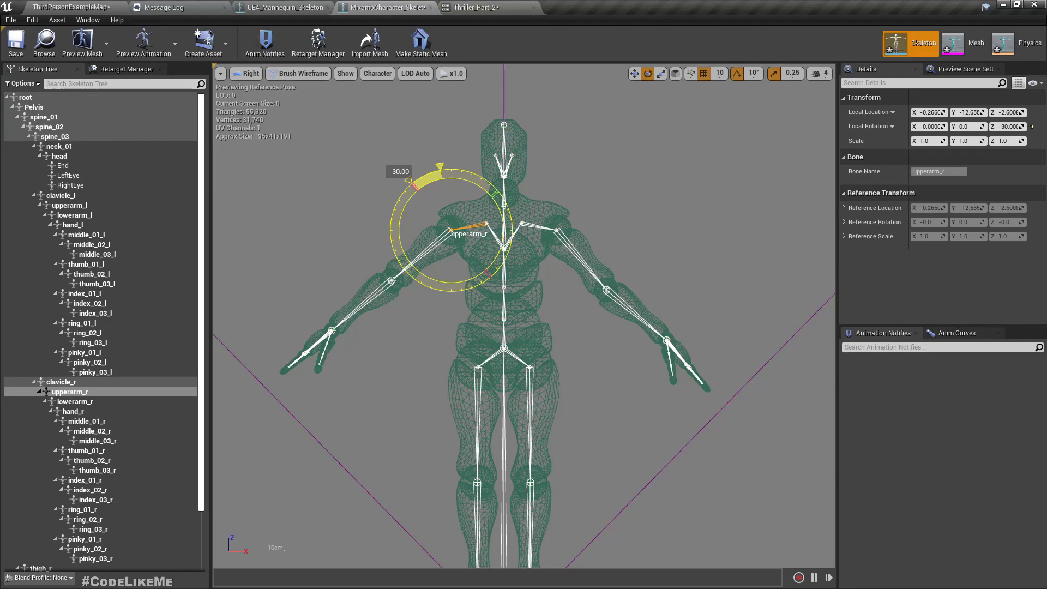
left_click_drag(474, 283, 482, 281)
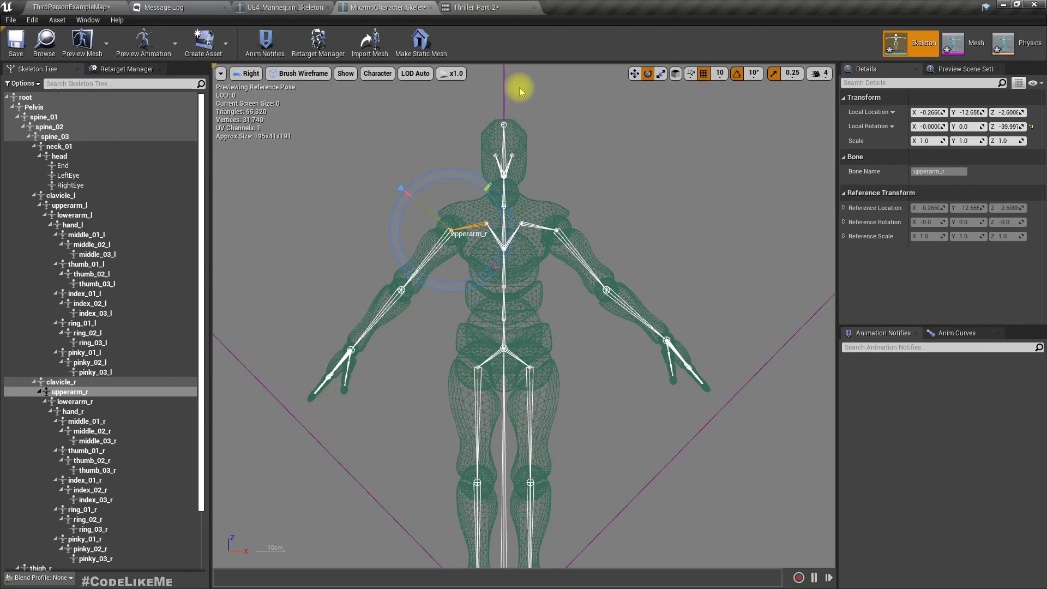
Rotate lowerarm_r outward to mirror the left forearm, and rotate hand_r to a local Z rotation of about -10°
left_click(72, 401)
mouse_move(386, 339)
left_mouse_down()
mouse_move(378, 341)
mouse_move(351, 240)
mouse_move(384, 339)
left_mouse_up()
left_click(76, 411)
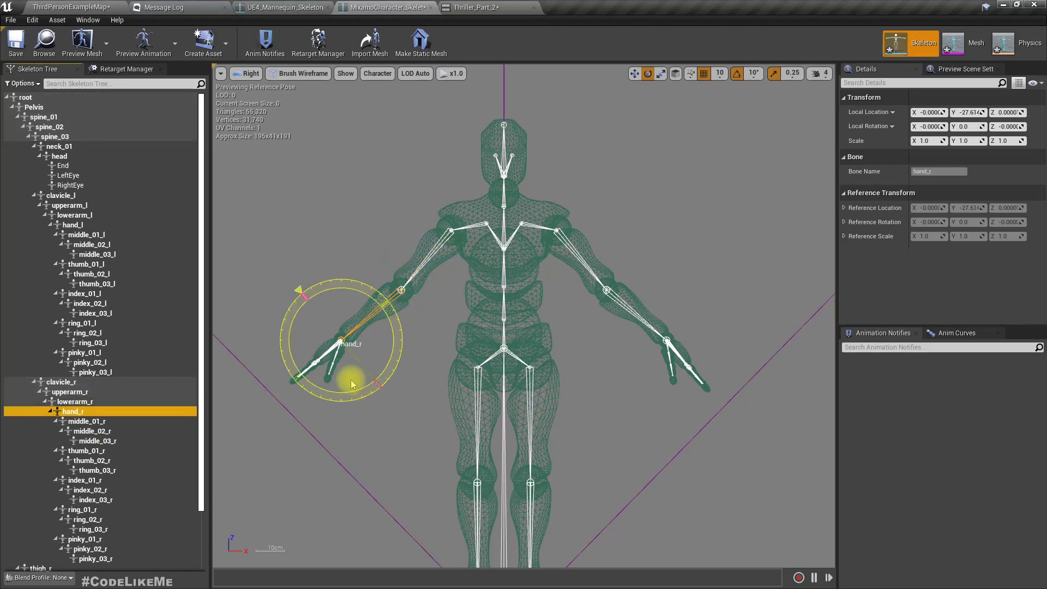
left_click_drag(316, 389, 300, 297)
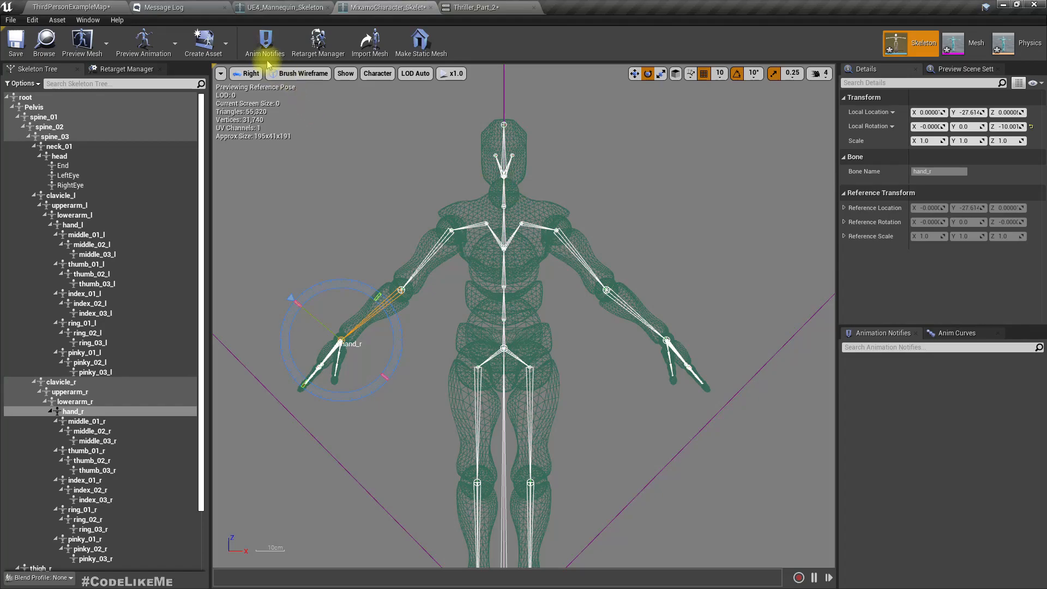
Create a PoseAsset from the current pose in the Mixamo folder, named MixamoCharacter_A_Pose
left_click(203, 40)
mouse_move(230, 87)
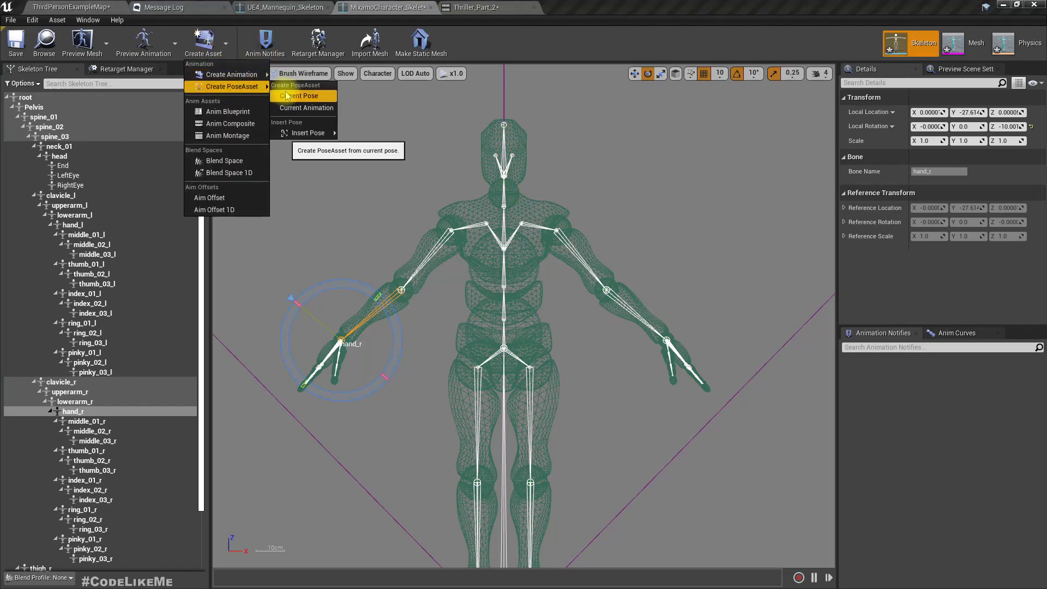
left_click(285, 96)
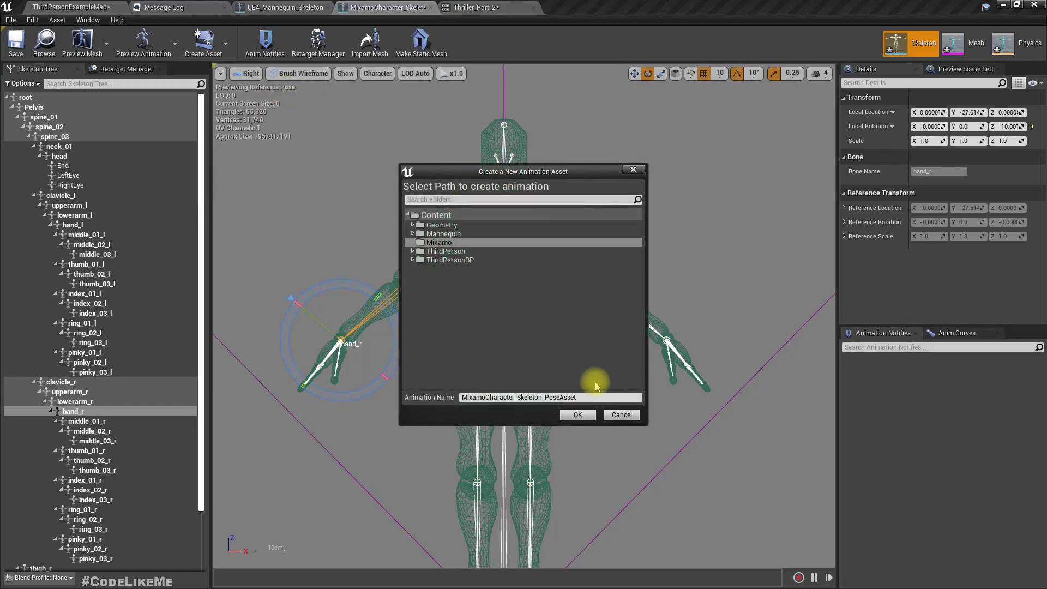
left_click_drag(589, 398, 127, 385)
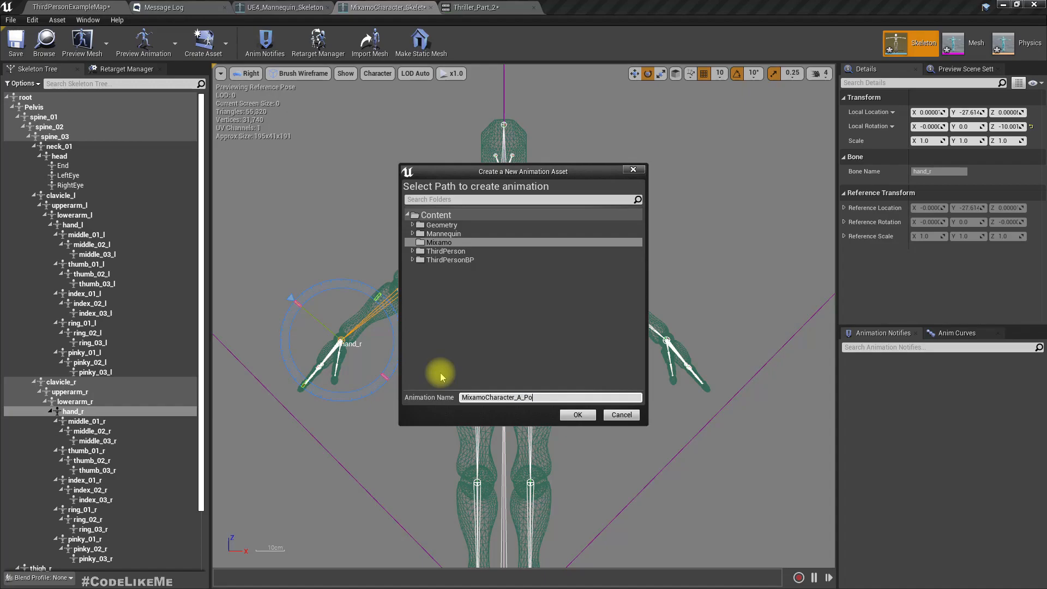
left_click(577, 415)
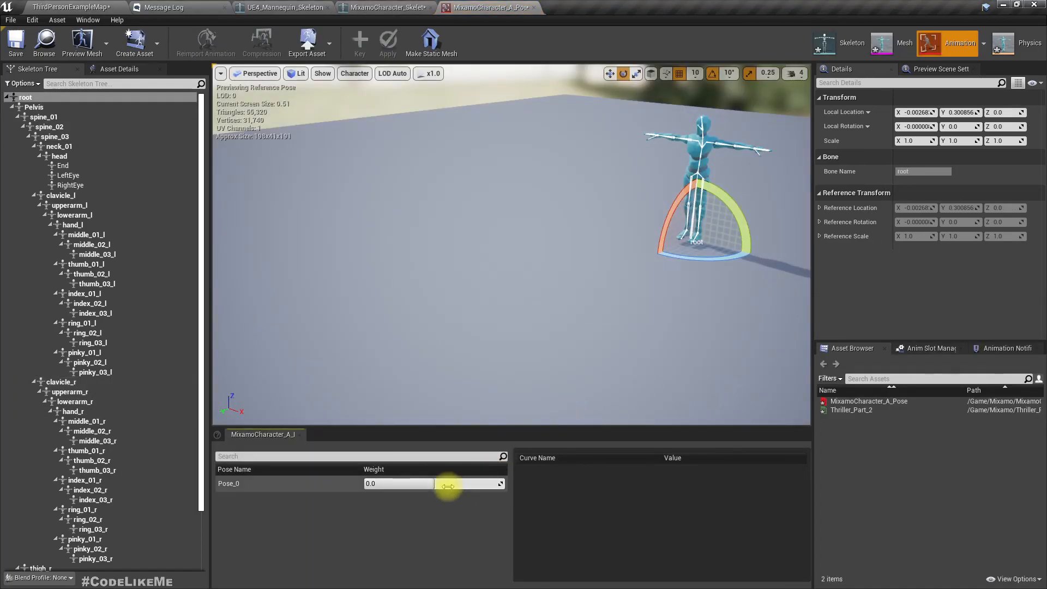
Set the weight of Pose_0 to 1.0 to preview the arm pose, save the PoseAsset, and show its asset details
left_click_drag(434, 483, 504, 483)
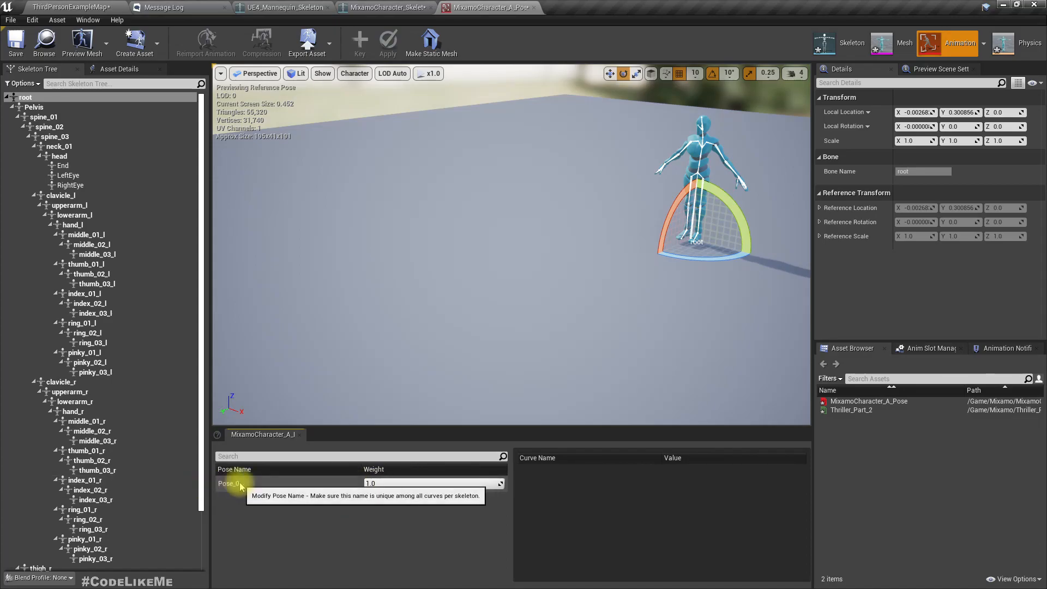
right_click_drag(421, 169, 474, 134)
key("w")
left_click(16, 41)
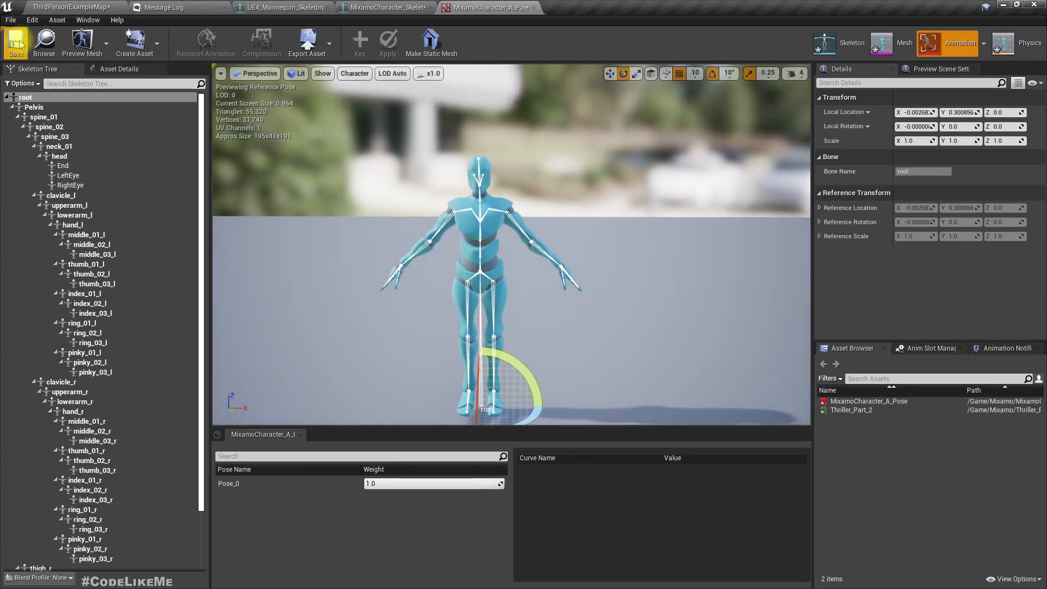
left_click(121, 68)
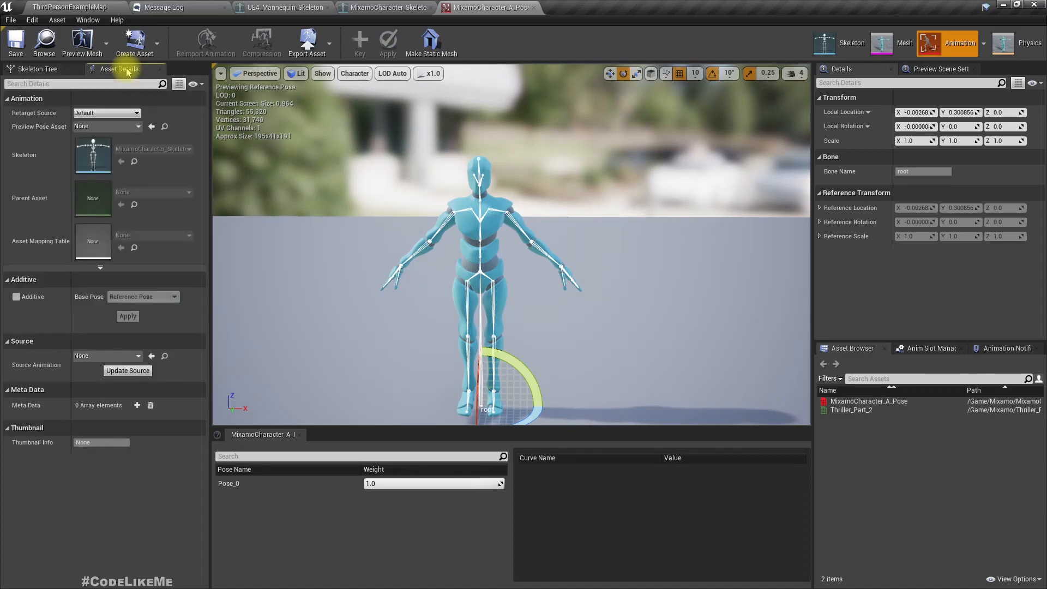
In the MixamoCharacter skeleton's retarget settings, assign the engine-defined Humanoid rig
left_click(370, 7)
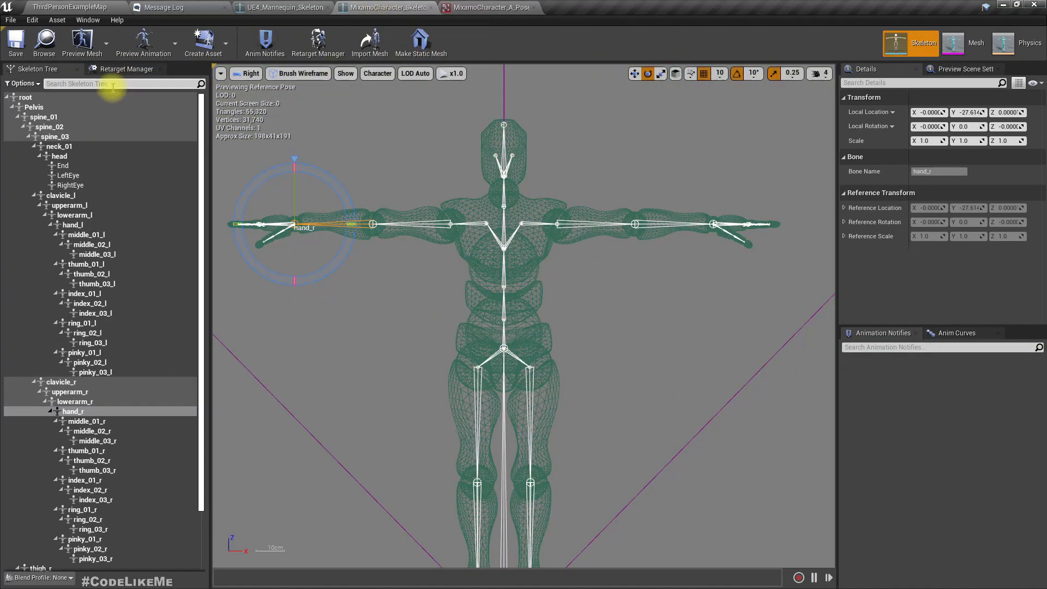
left_click(117, 69)
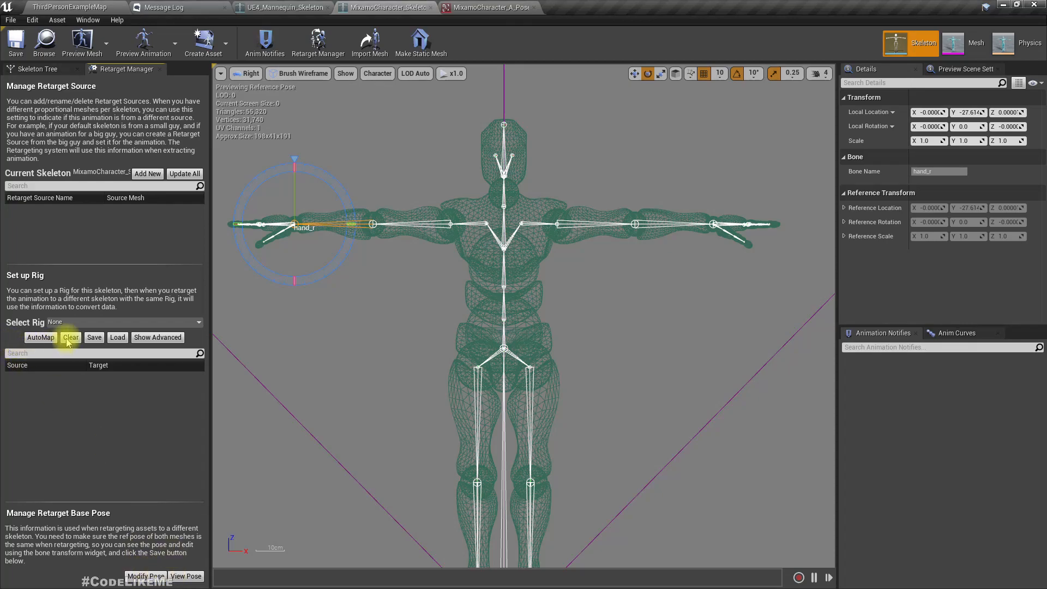
left_click(74, 323)
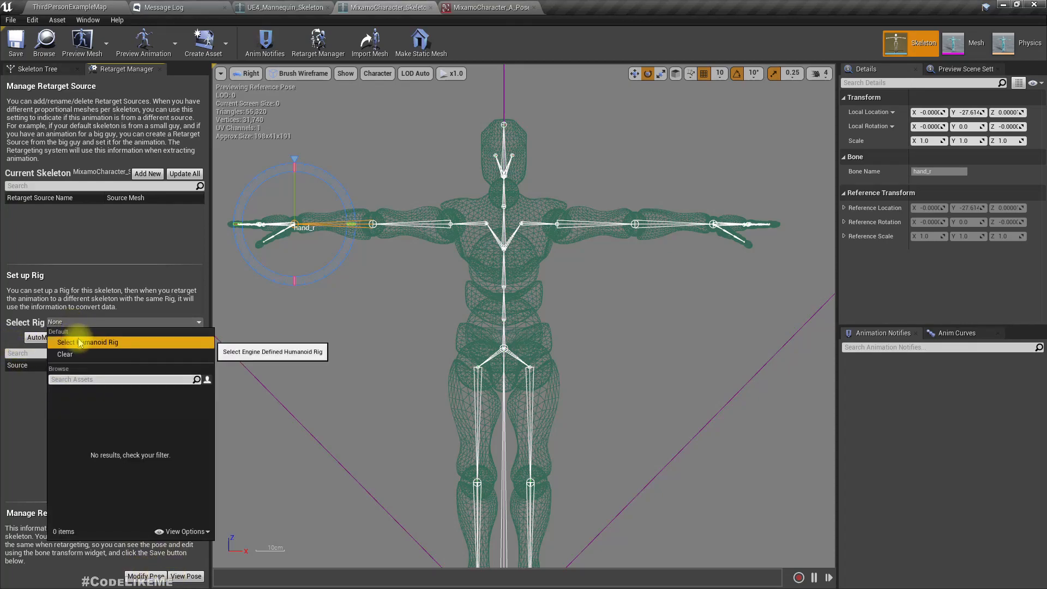
left_click(79, 341)
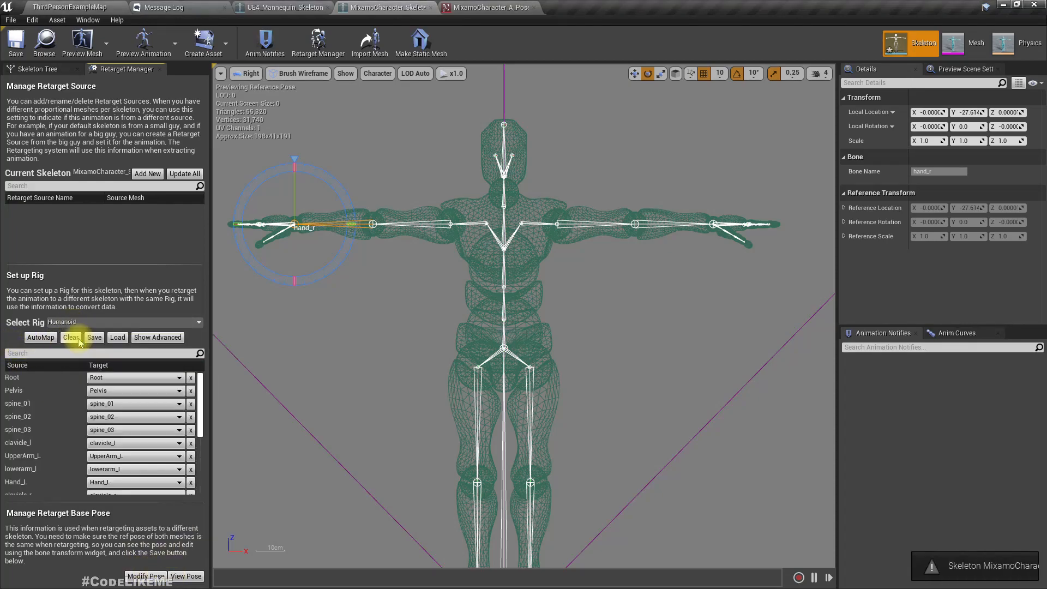
Import Pose_0 from MixamoCharacter_A_Pose as the Mixamo skeleton's retarget base pose and inspect the full figure with no bone selected
left_click(145, 576)
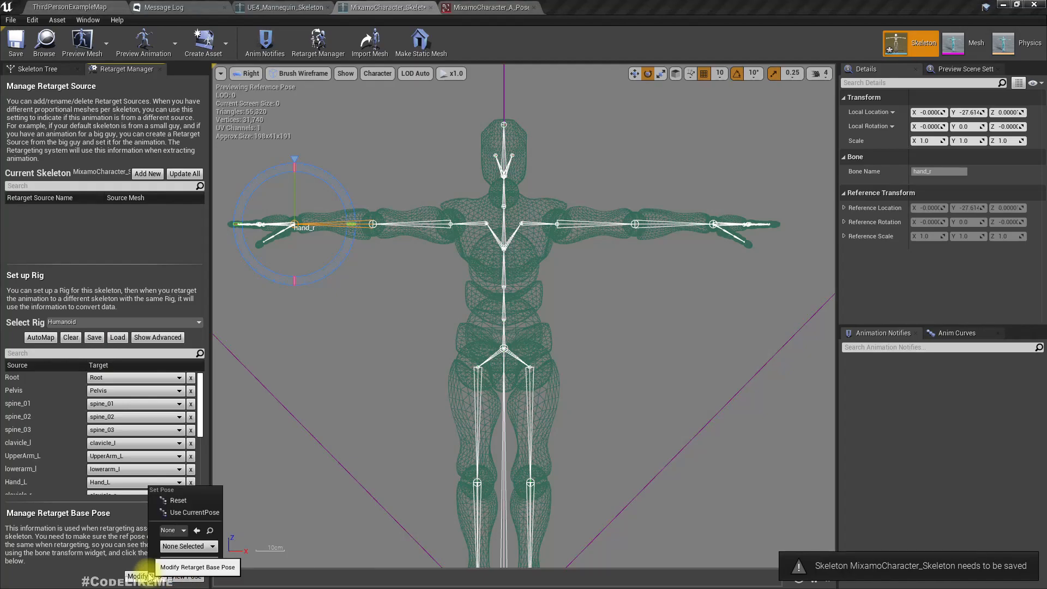
left_click(177, 530)
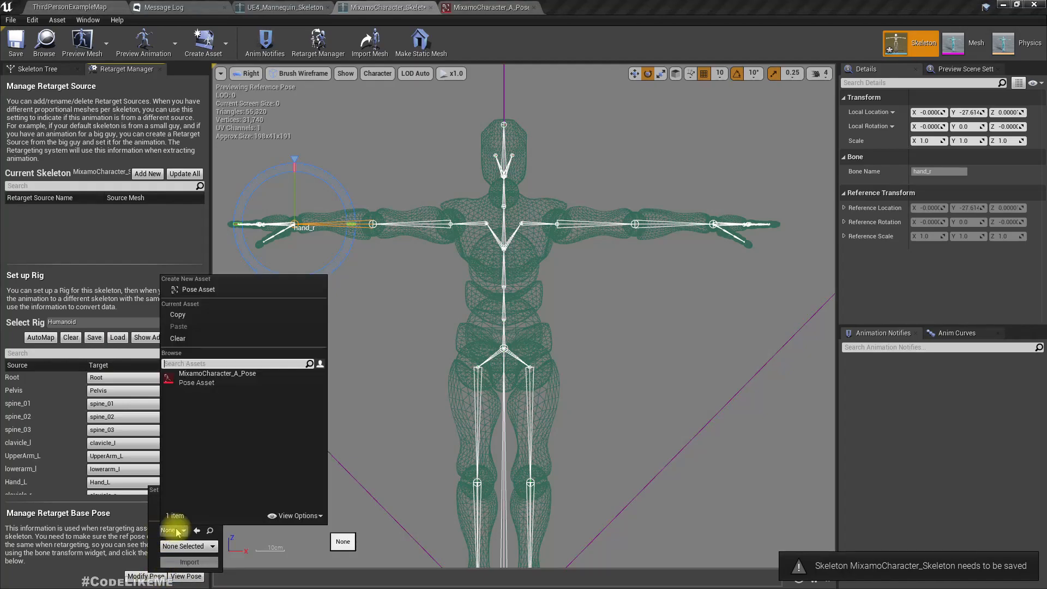
left_click(197, 381)
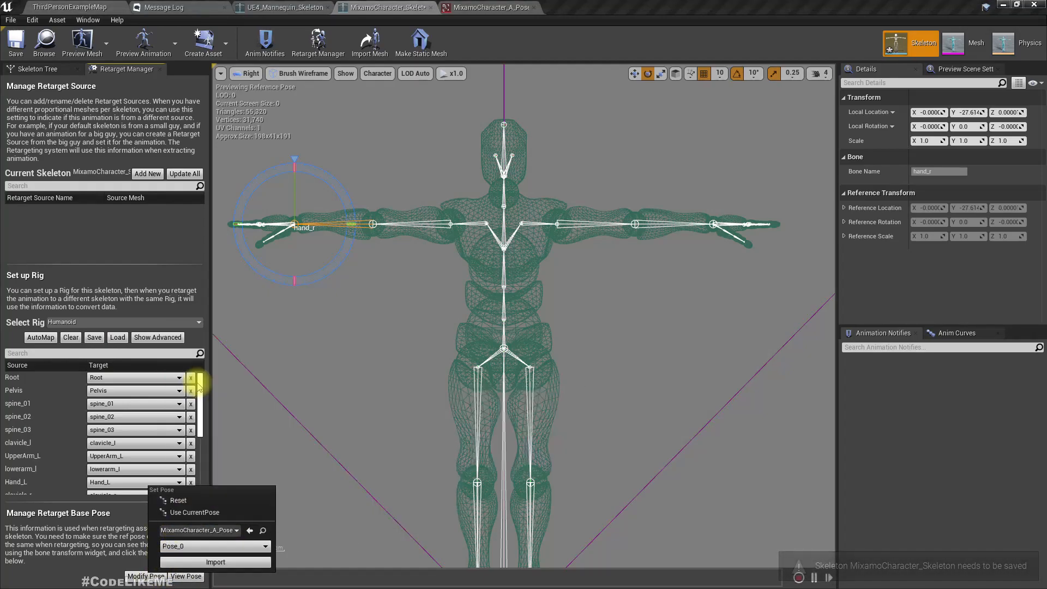
left_click(222, 562)
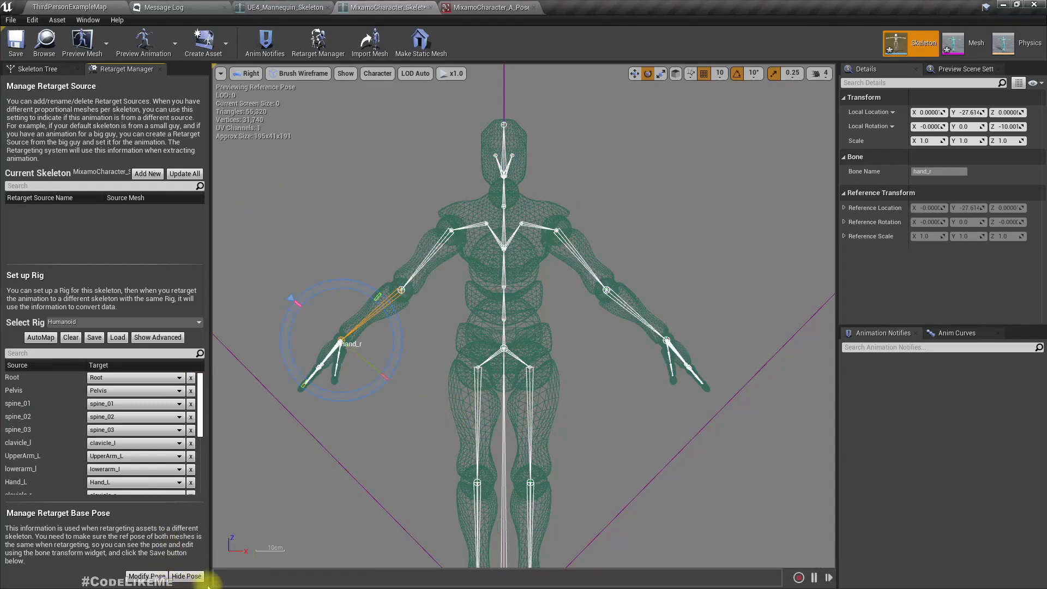
scroll(434, 419, "down", 4)
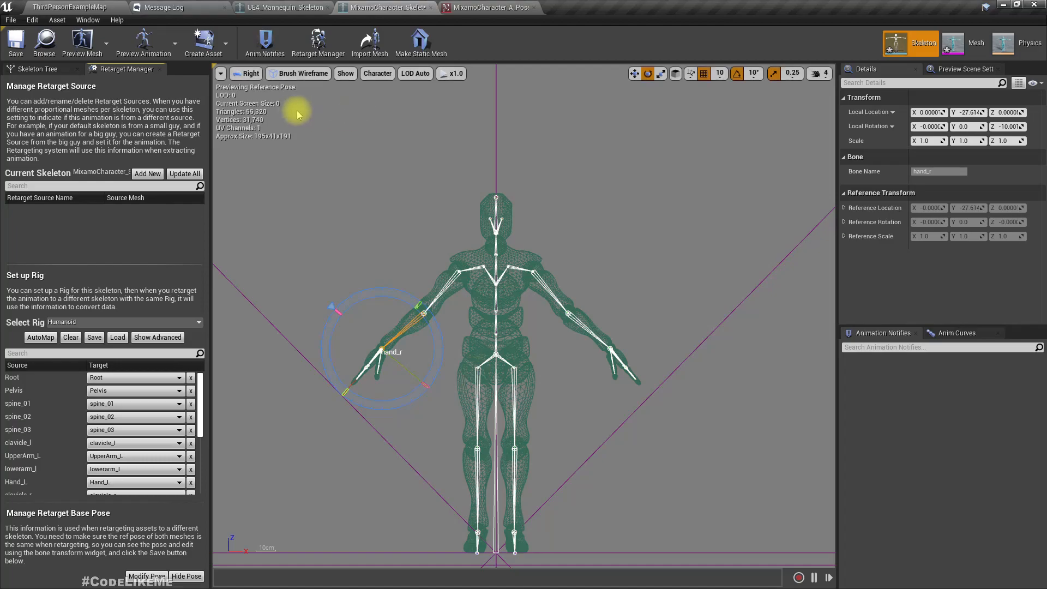
right_click_drag(398, 445, 410, 383)
left_click(430, 379)
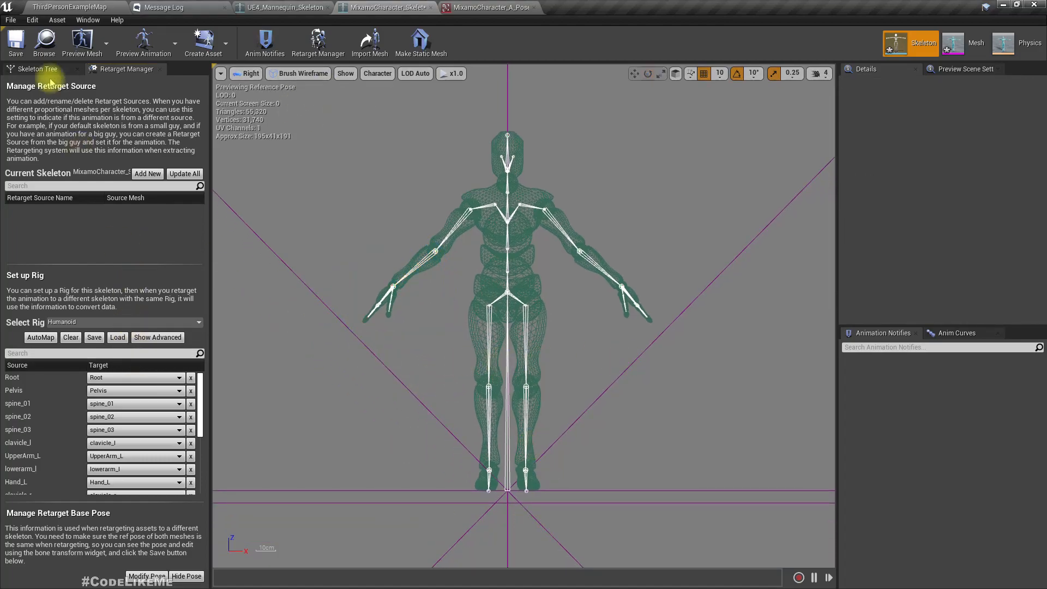
Set MixamoCharacter as the preview mesh and show the Mixamo skeleton in perspective view
left_click(82, 44)
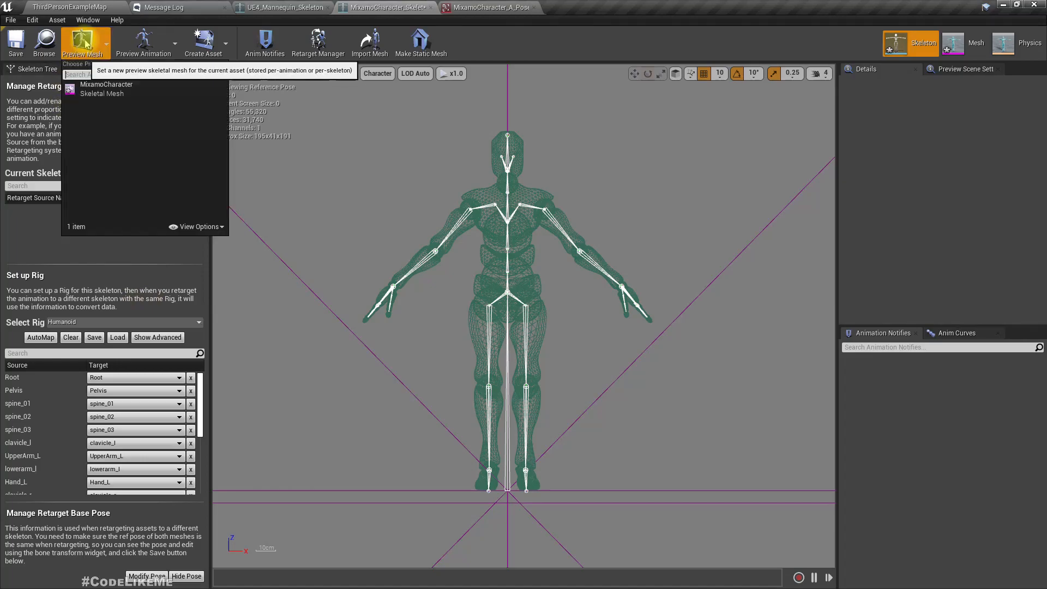
left_click(115, 92)
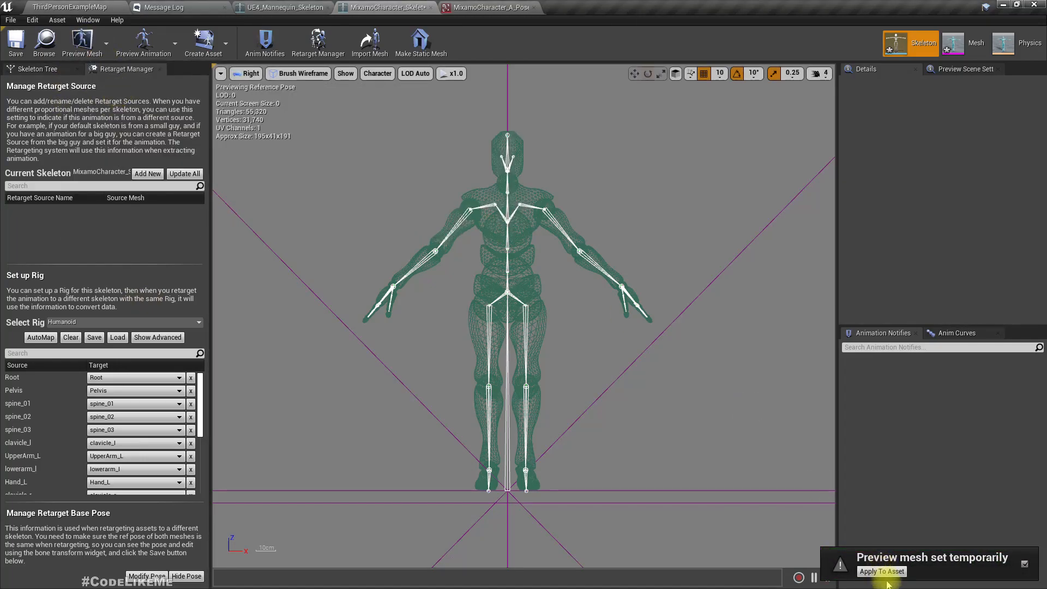
left_click(82, 43)
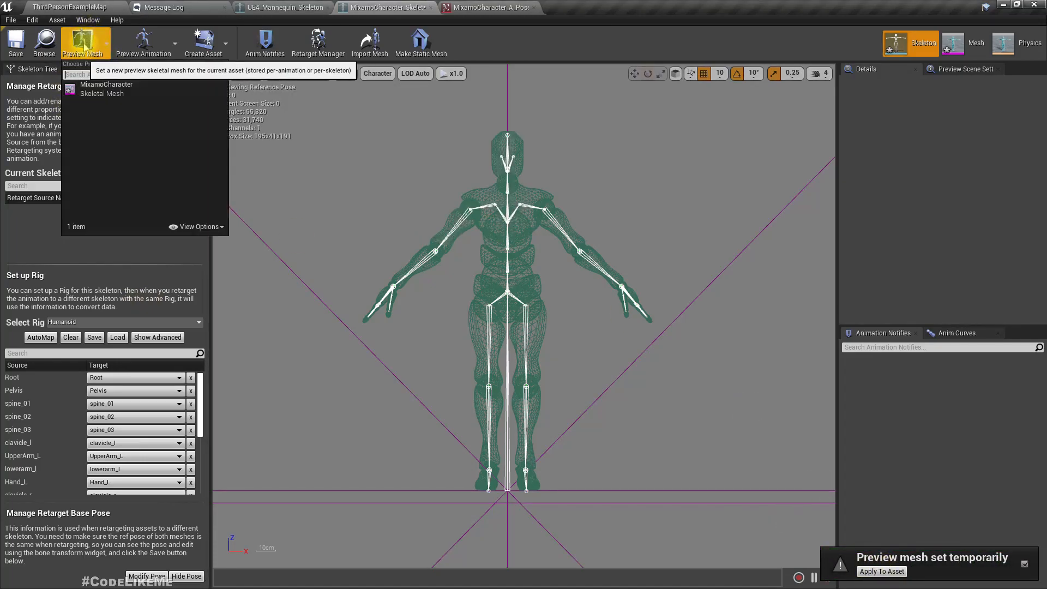
left_click(96, 87)
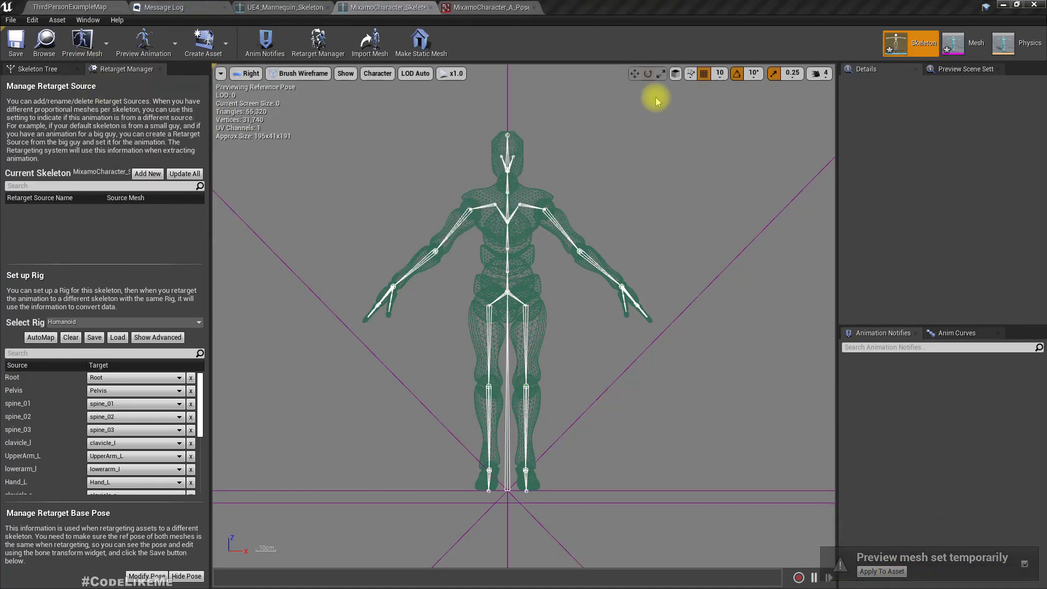
left_click(248, 73)
left_click(256, 96)
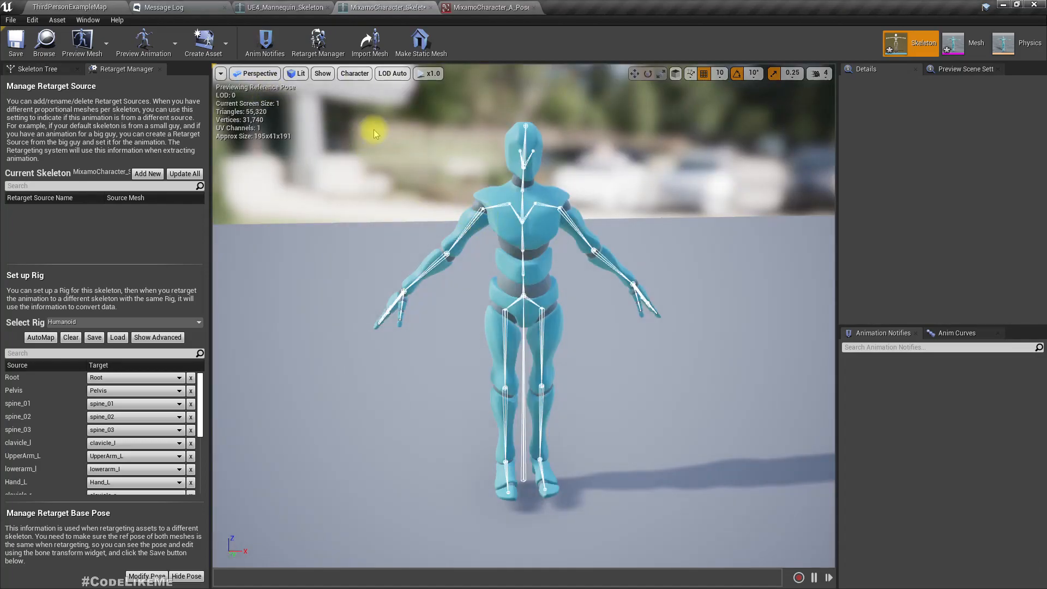
Show UE4_Mannequin_Skeleton in perspective view and assign the Humanoid rig in its retarget settings
left_click(262, 7)
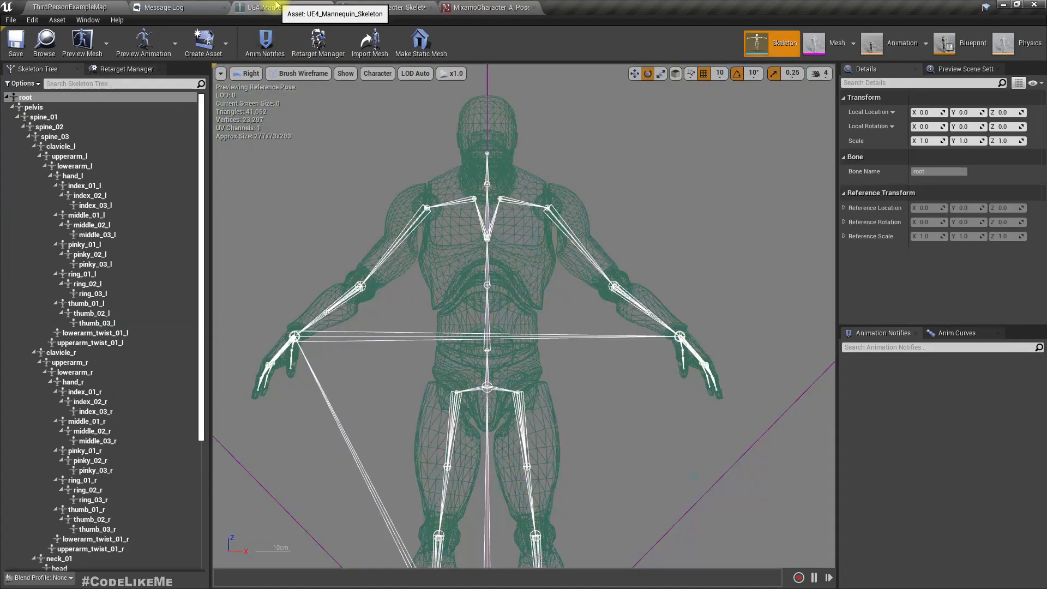
left_click(248, 73)
left_click(256, 94)
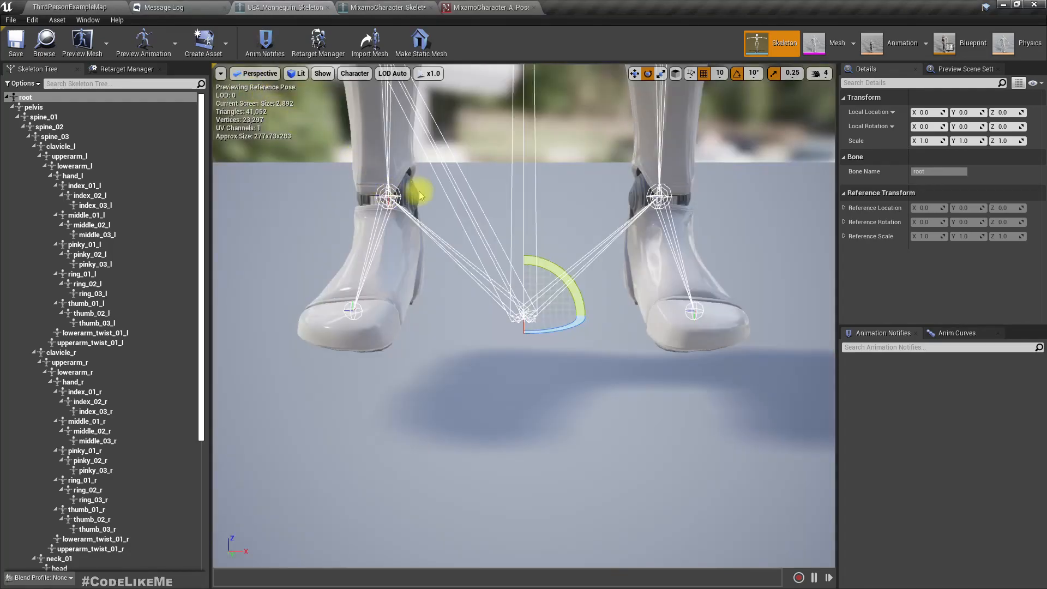
left_click(124, 70)
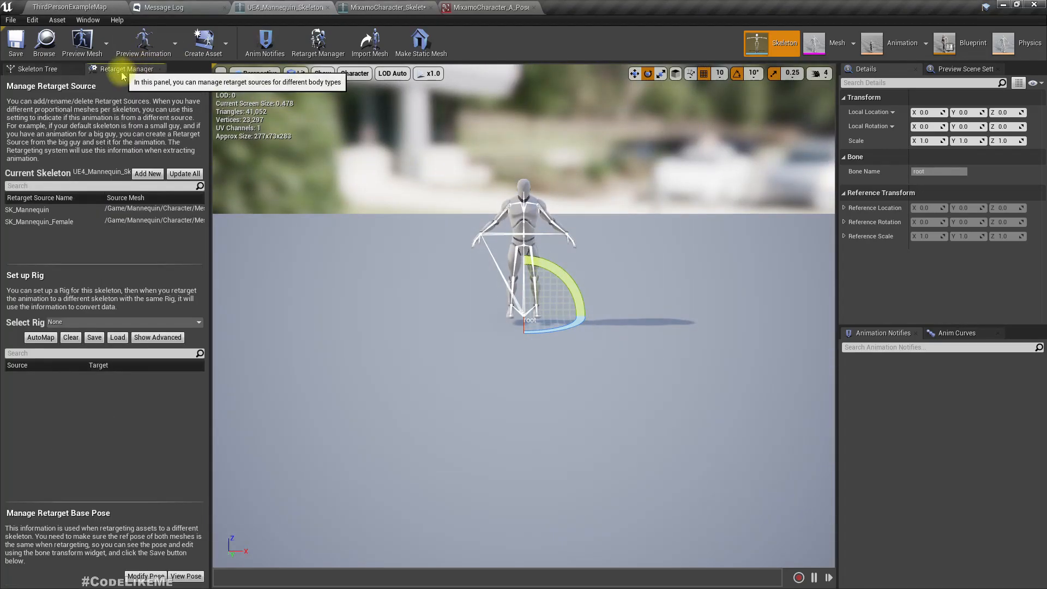
left_click(93, 21)
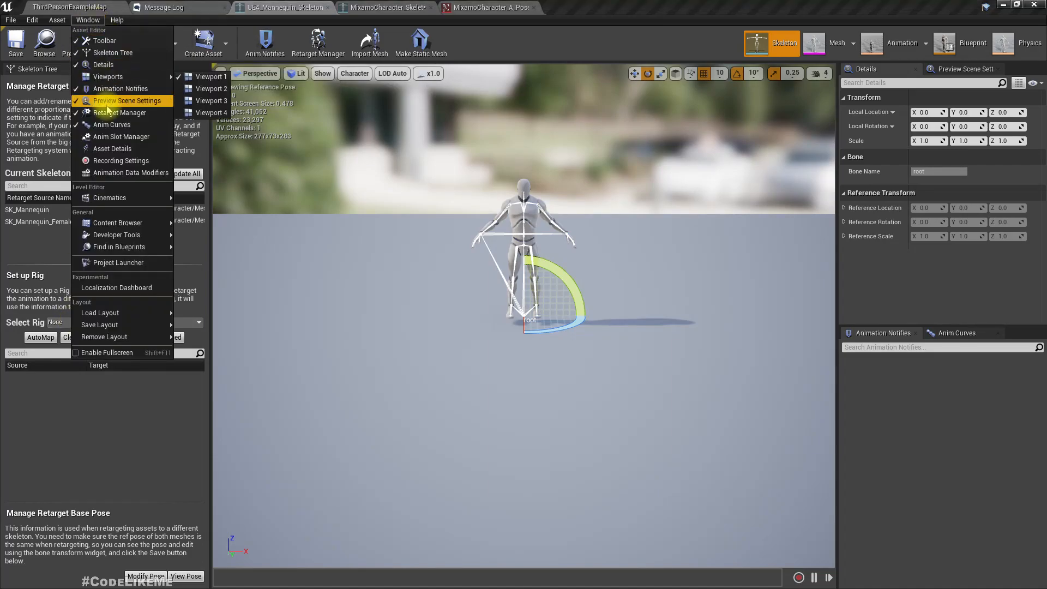
left_click(58, 411)
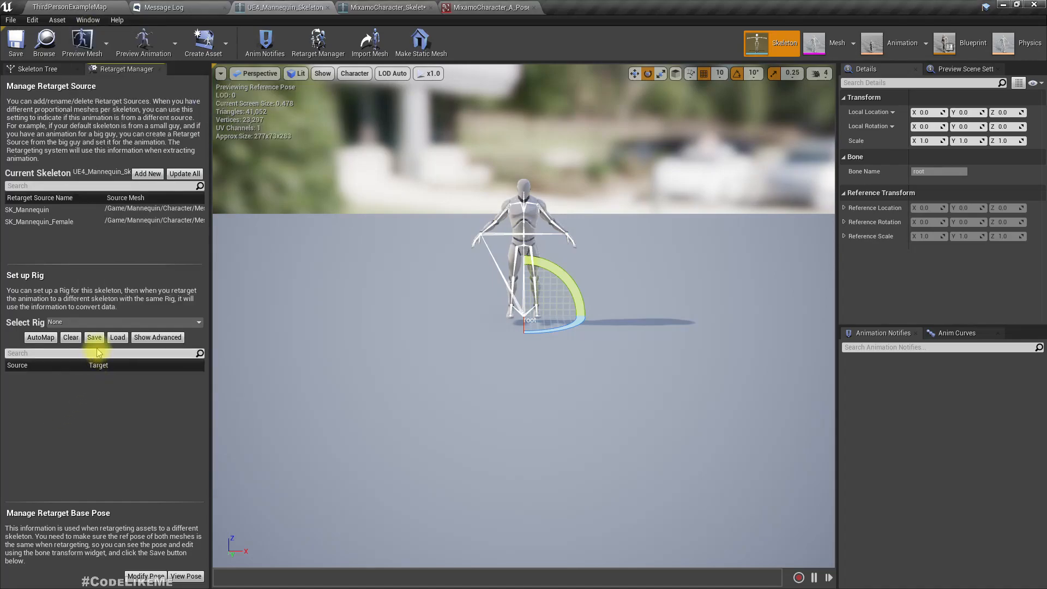
left_click(67, 322)
left_click(76, 342)
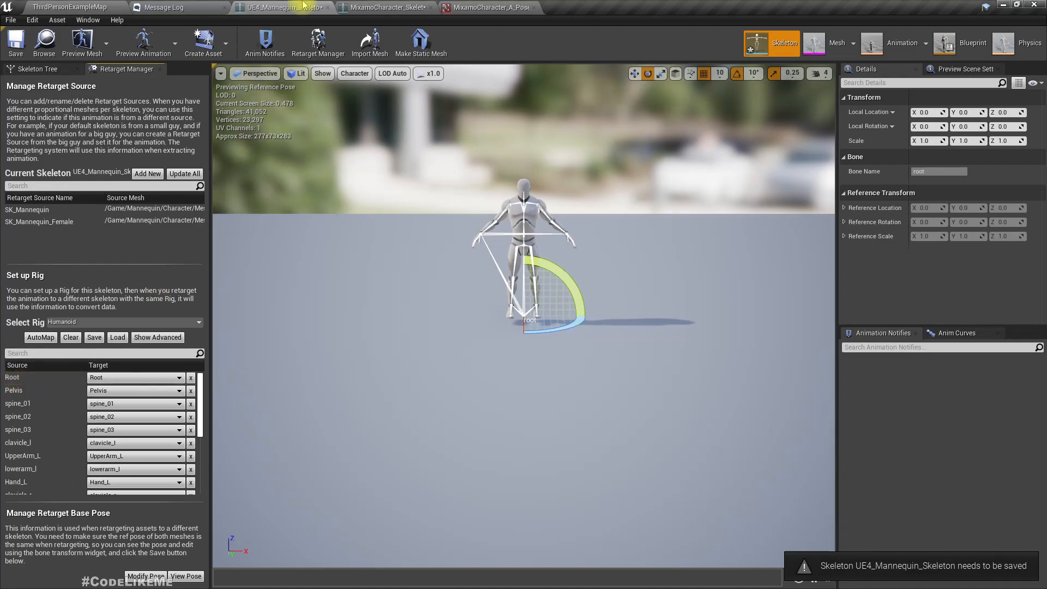
Check the Mixamo skeleton's Humanoid rig bone mapping against its bone hierarchy, and compare it with the UE4_Mannequin skeleton's mapping
left_click(386, 7)
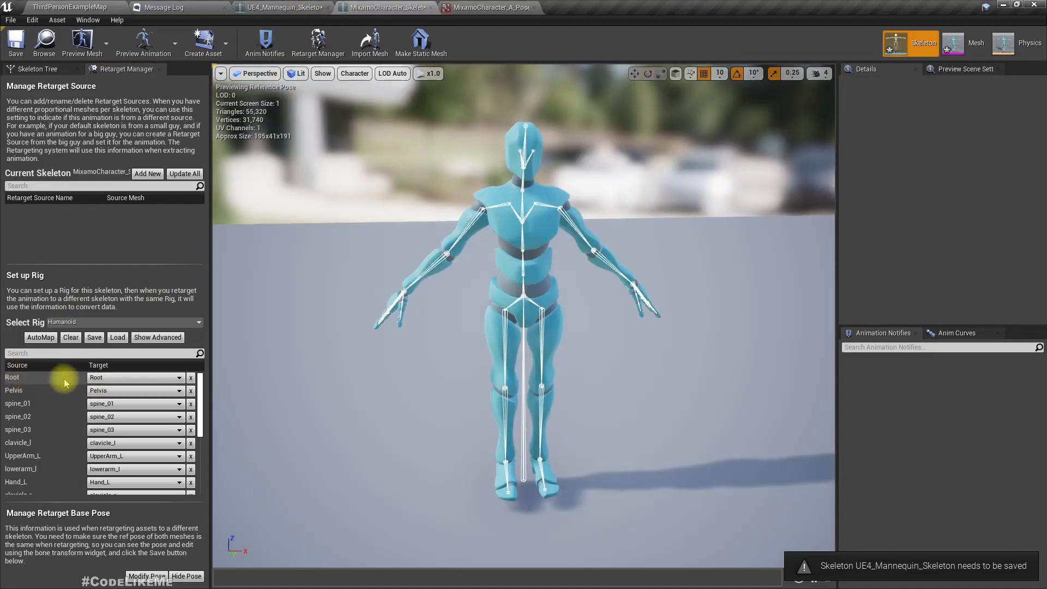
scroll(28, 379, "down", 4)
scroll(28, 378, "up", 4)
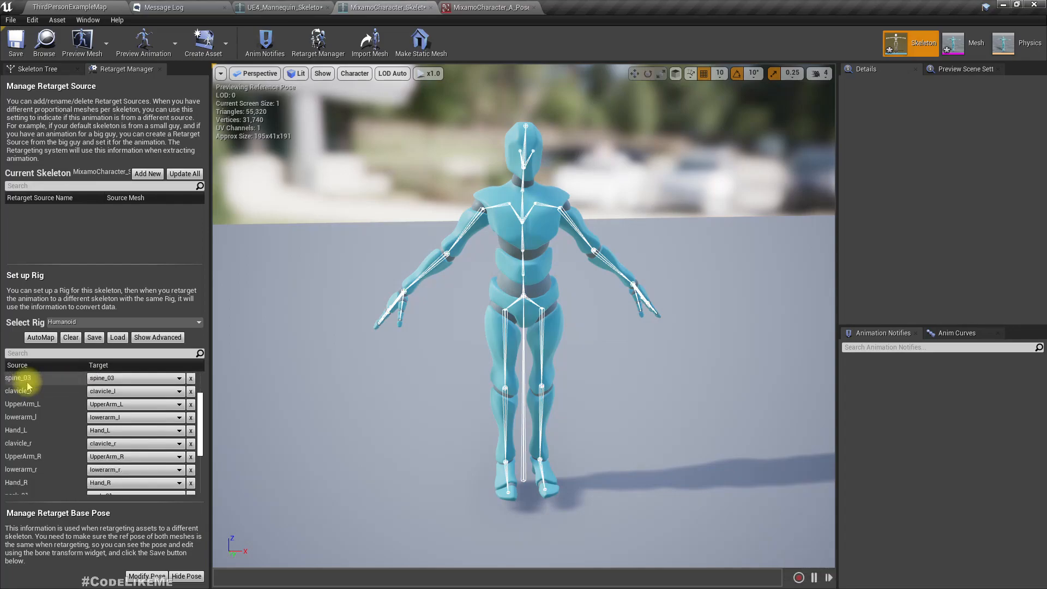
scroll(61, 381, "down", 4)
scroll(59, 424, "up", 4)
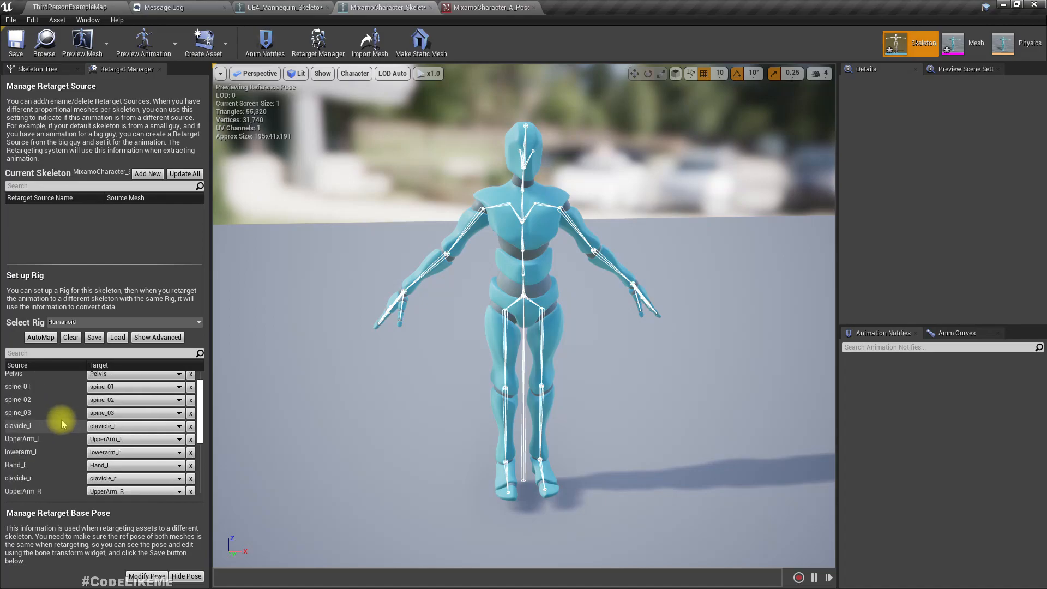
left_click(37, 68)
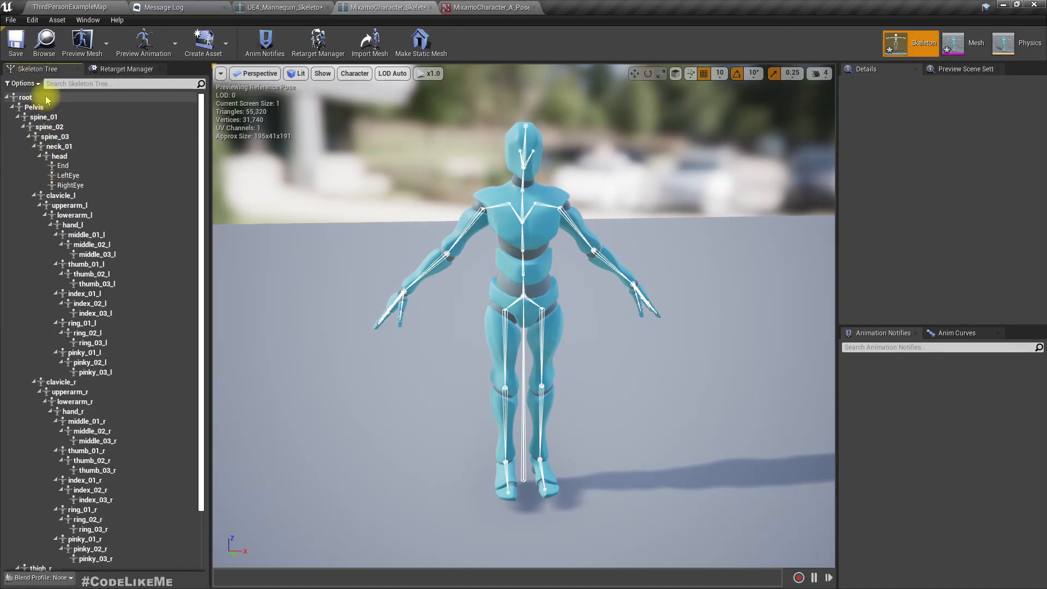
left_click(119, 71)
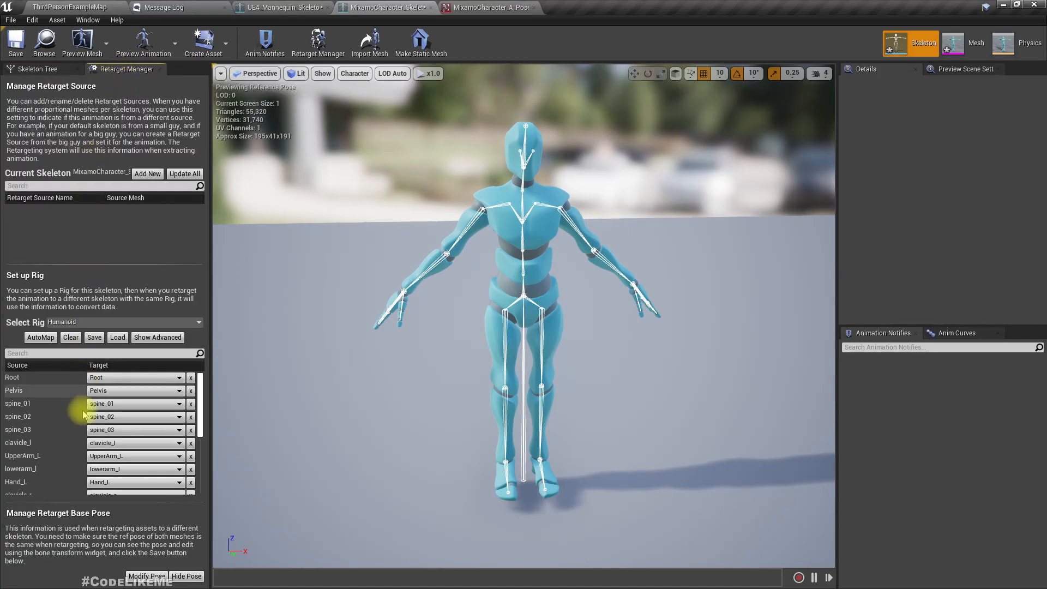
left_click(129, 379)
left_click(42, 381)
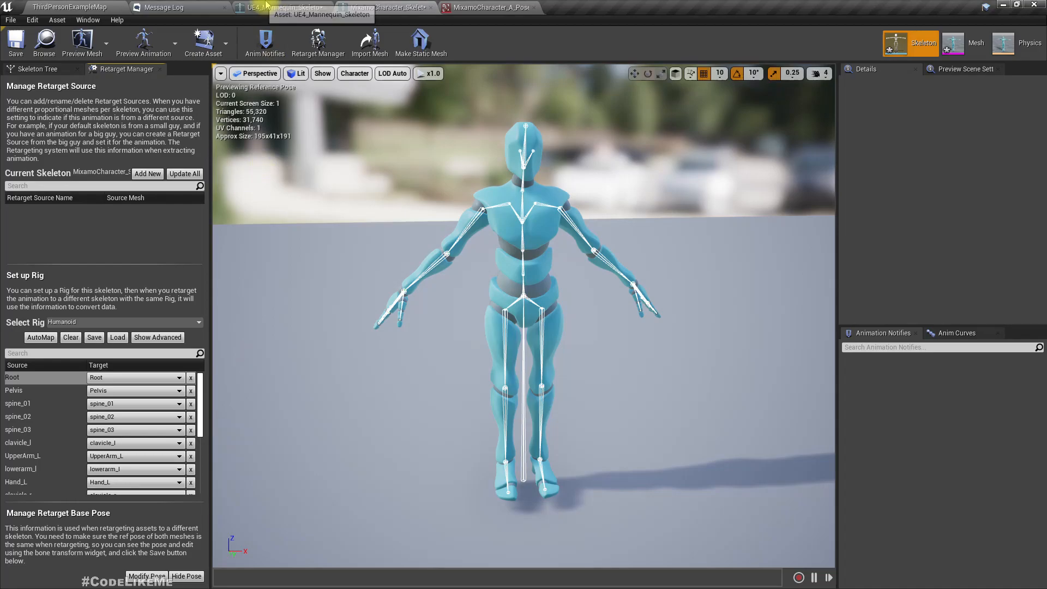
left_click(280, 7)
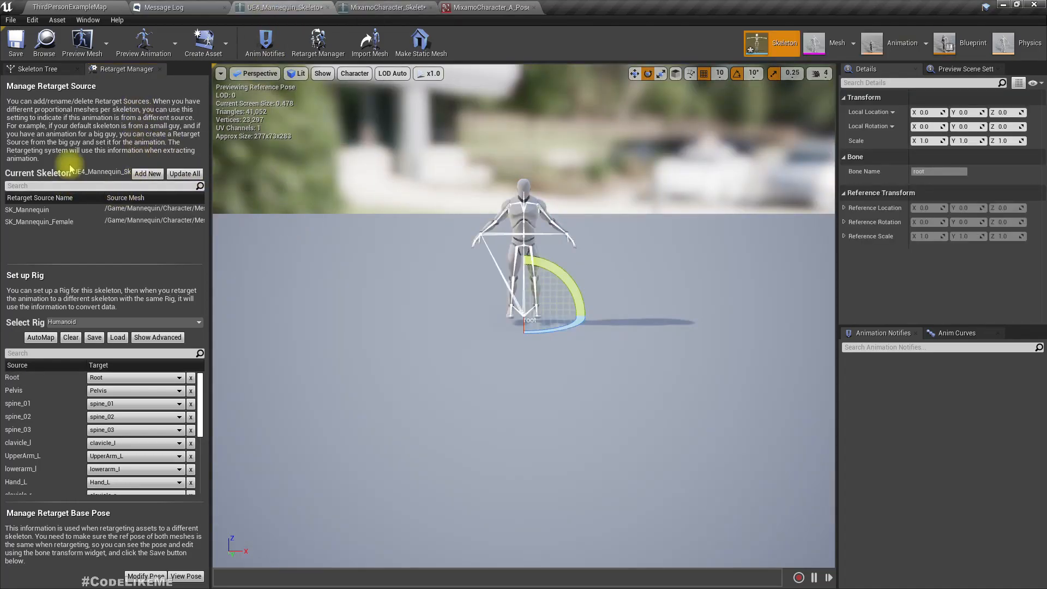
Preview SK_Mannequin_Female on the UE4 mannequin skeleton, return to SK_Mannequin, and compare their poses
left_click(89, 50)
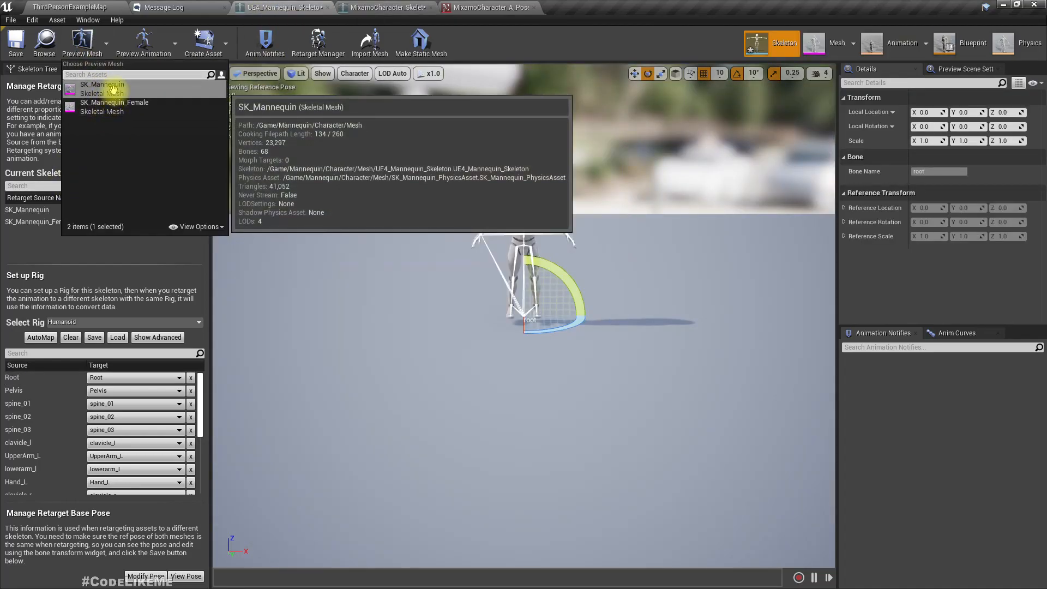
left_click(113, 88)
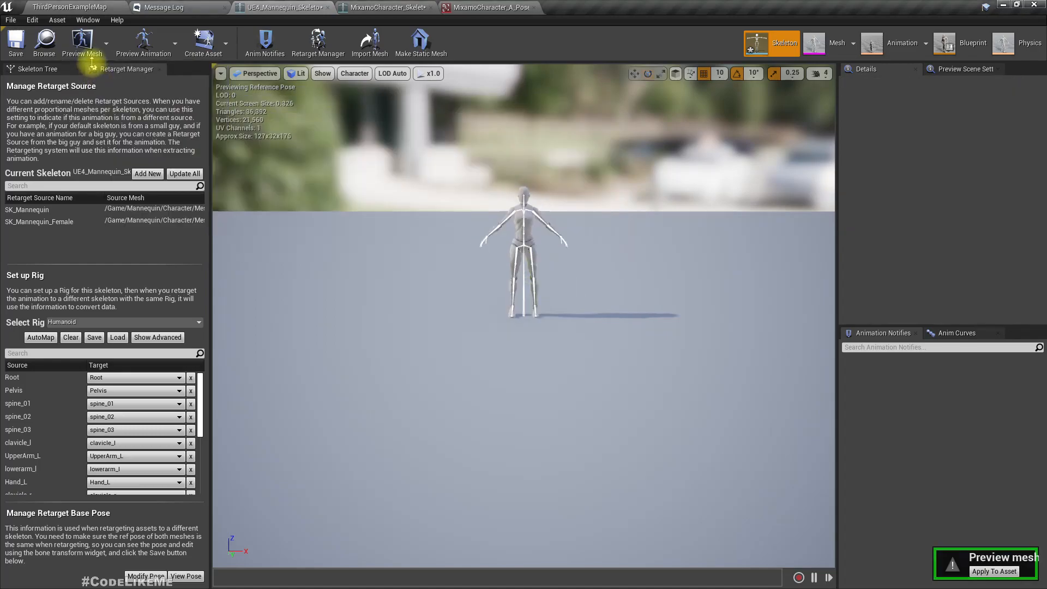
left_click(81, 43)
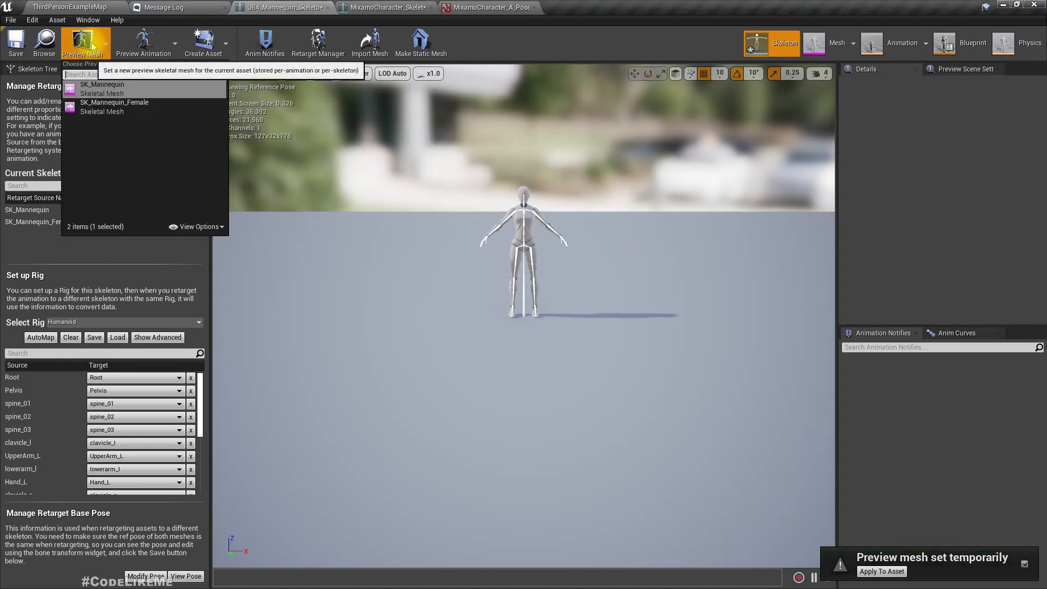
left_click(198, 106)
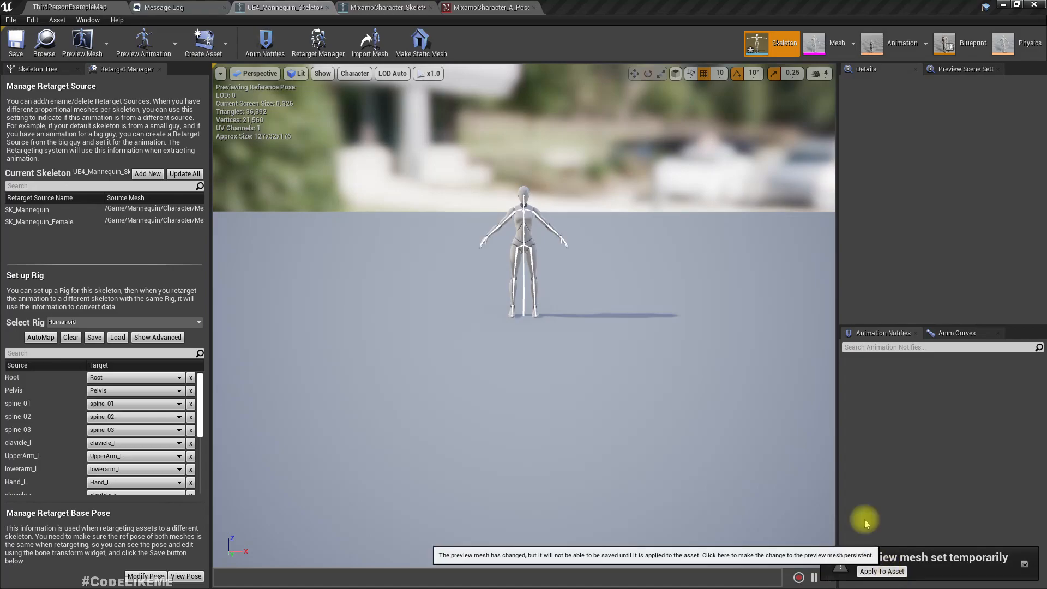
left_click(82, 43)
left_click(112, 102)
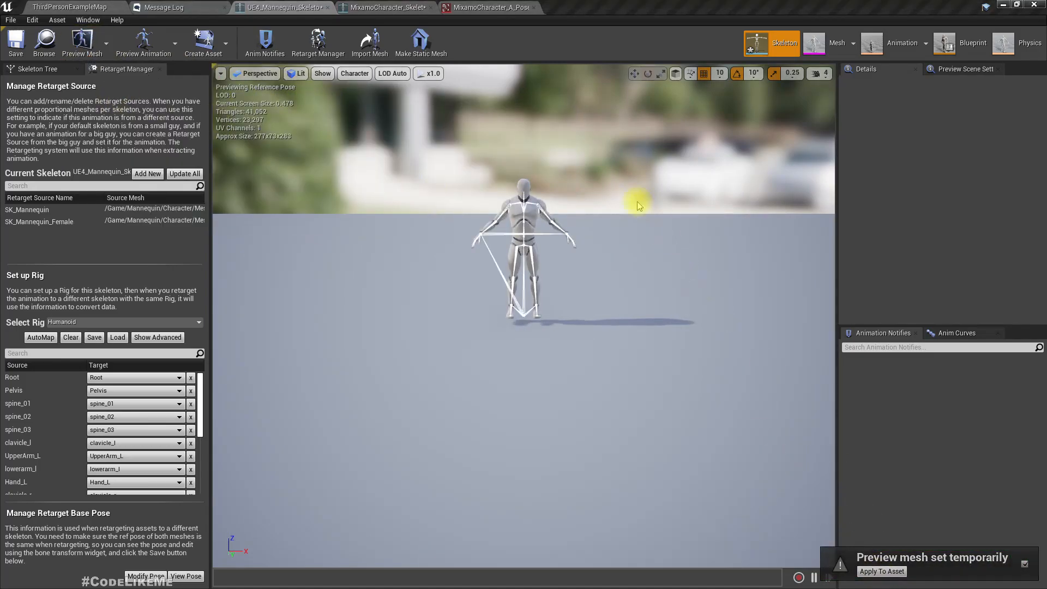
scroll(537, 211, "up", 5)
middle_click_drag(506, 196, 502, 173)
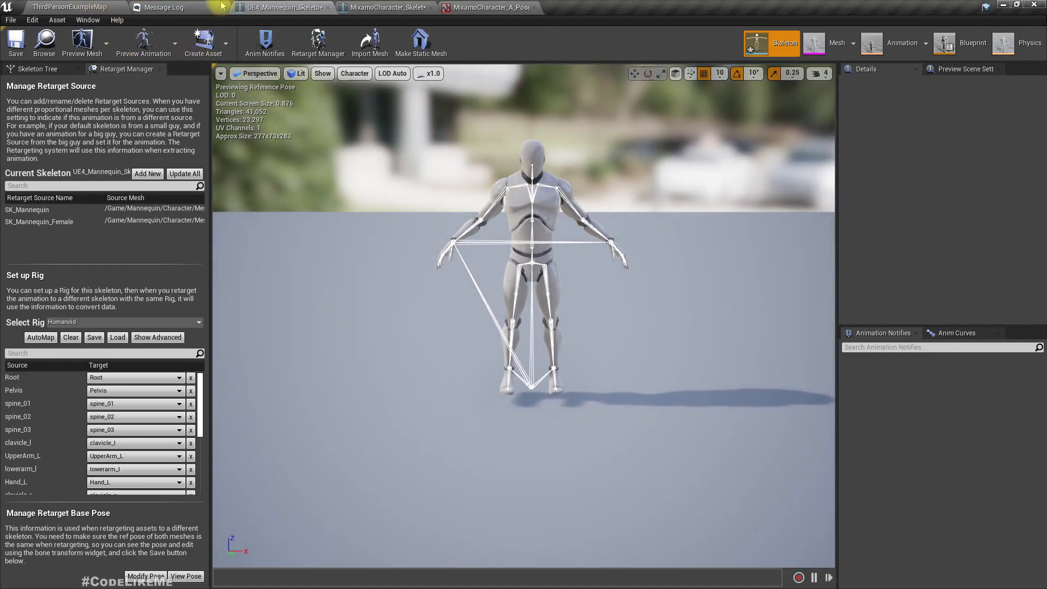
Start duplicating and retargeting the Thriller_Part_2 animation from the Mixamo folder of the level project
left_click(87, 7)
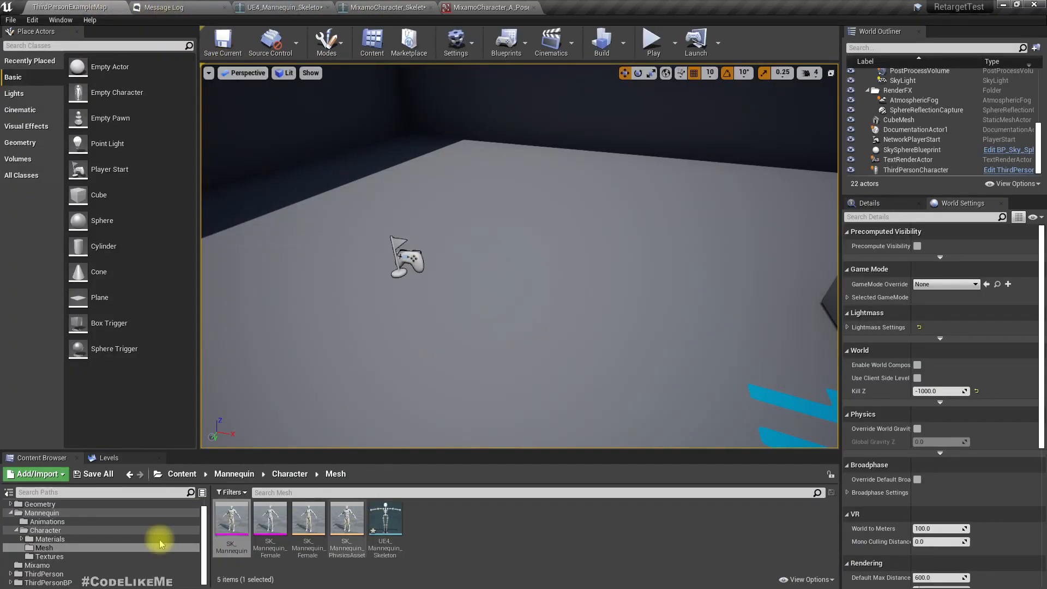
left_click(38, 565)
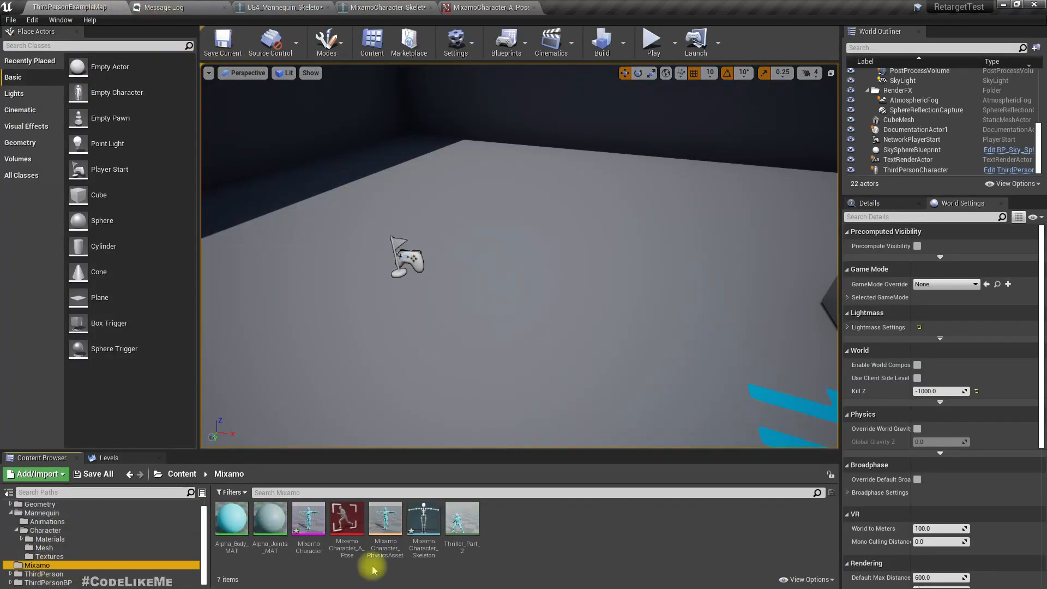
left_click(465, 525)
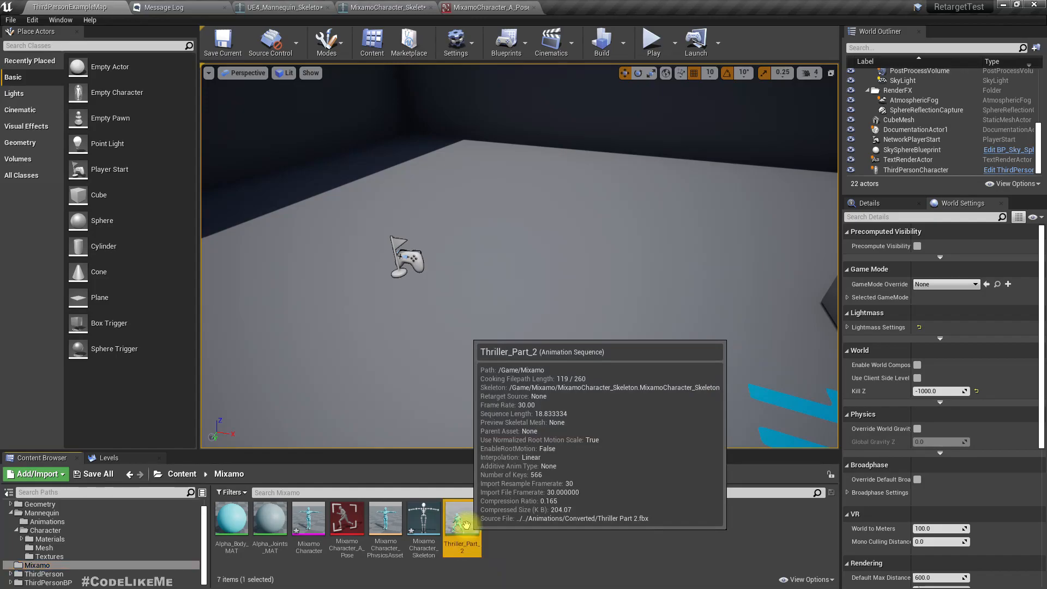
right_click(465, 523)
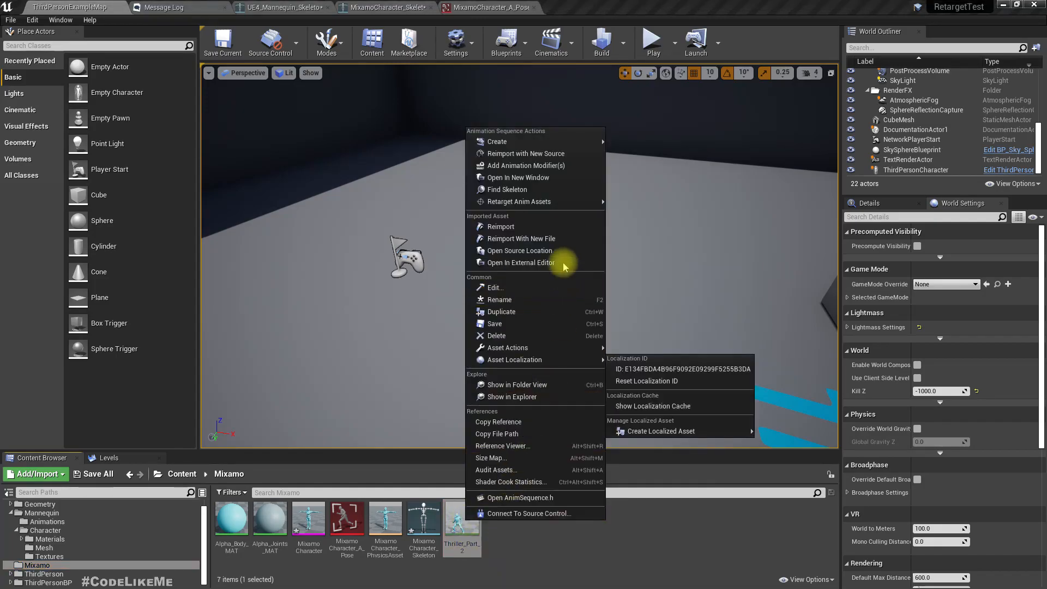
left_click(462, 523)
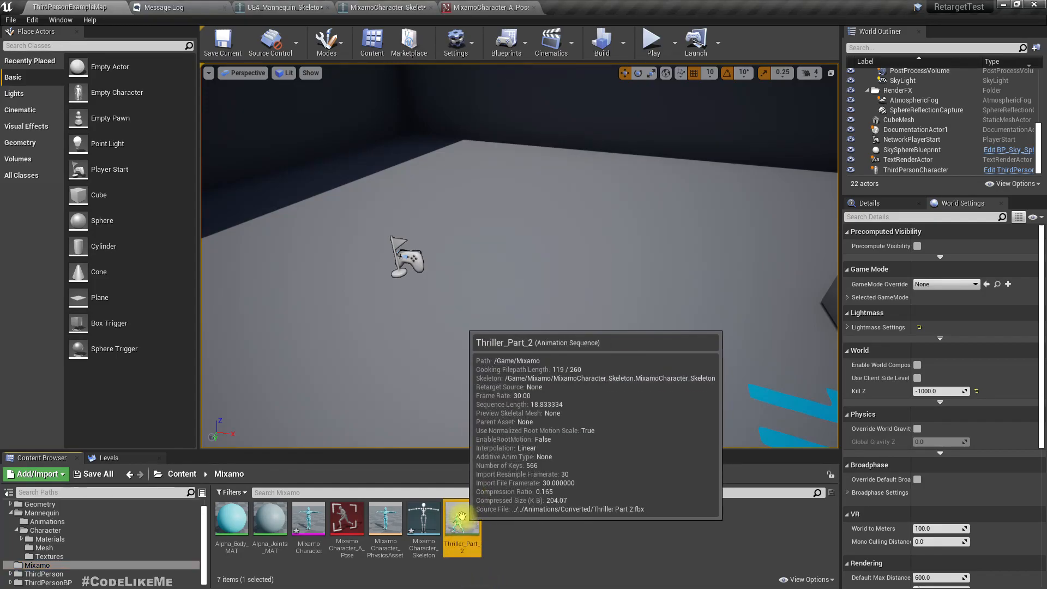
right_click(460, 515)
mouse_move(568, 197)
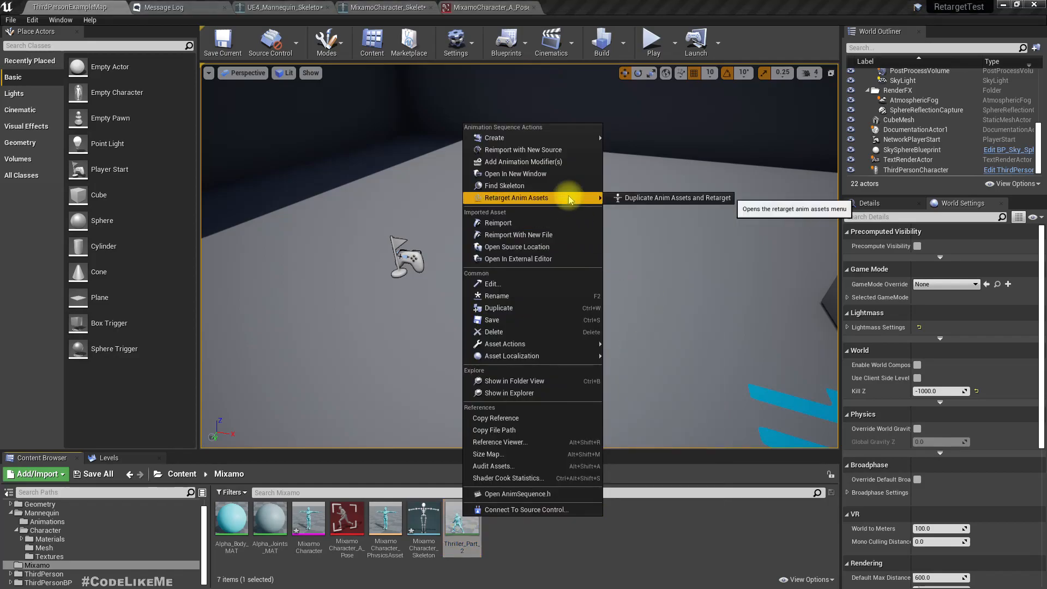
left_click(644, 198)
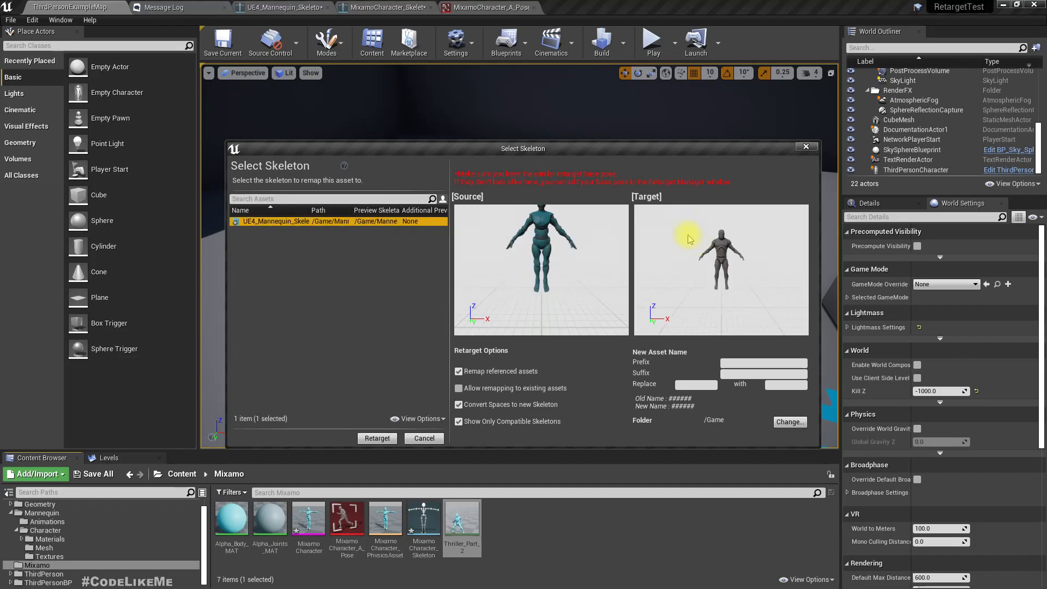
Create a folder named Retarget under Content and choose it as the destination for the retargeted animation
left_click(788, 423)
right_click(434, 218)
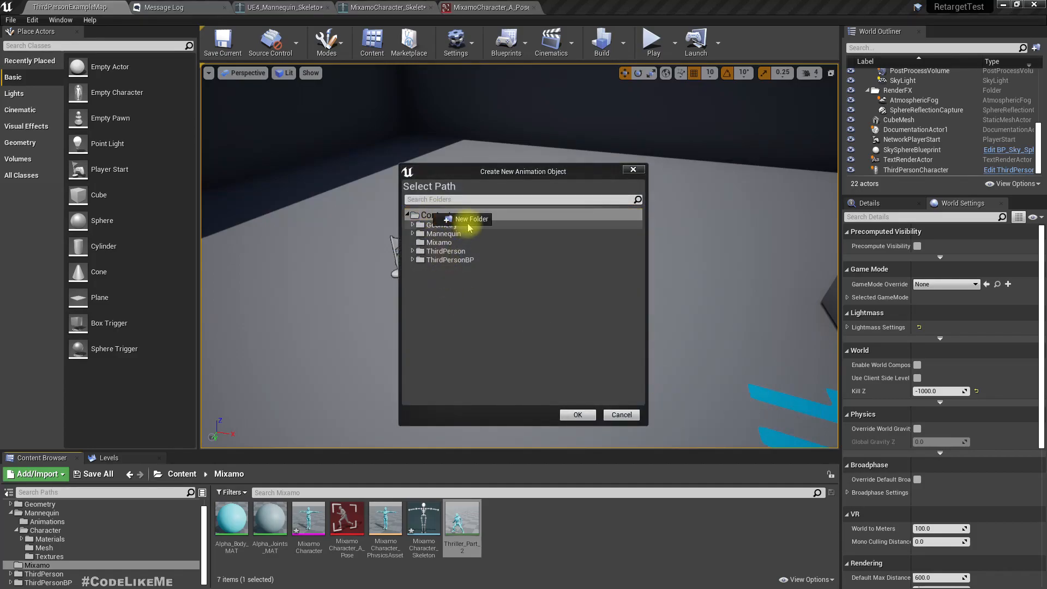
left_click(469, 220)
type("Retarget")
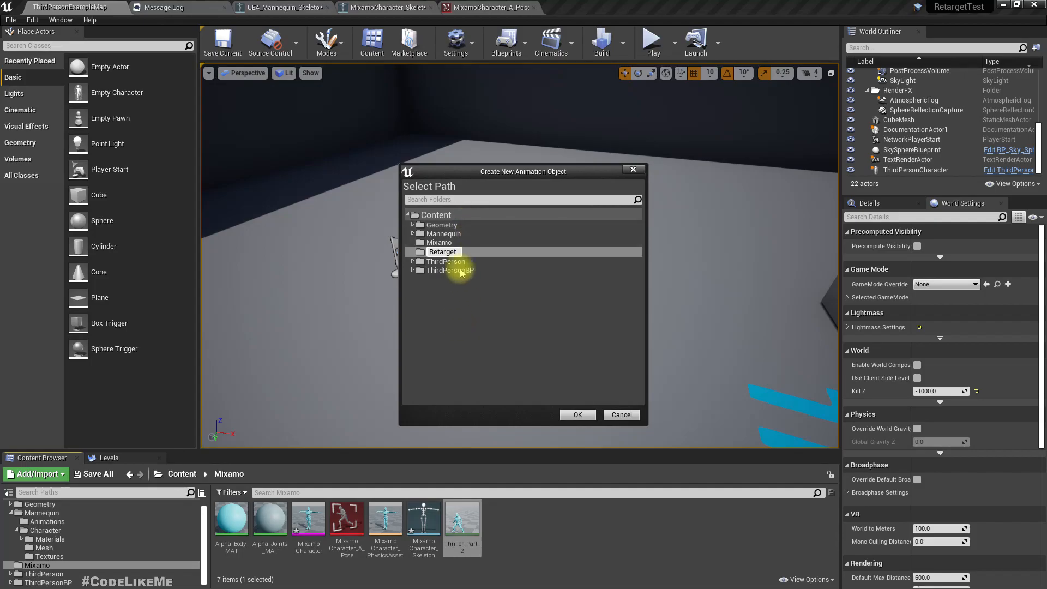
left_click(526, 252)
left_click(575, 417)
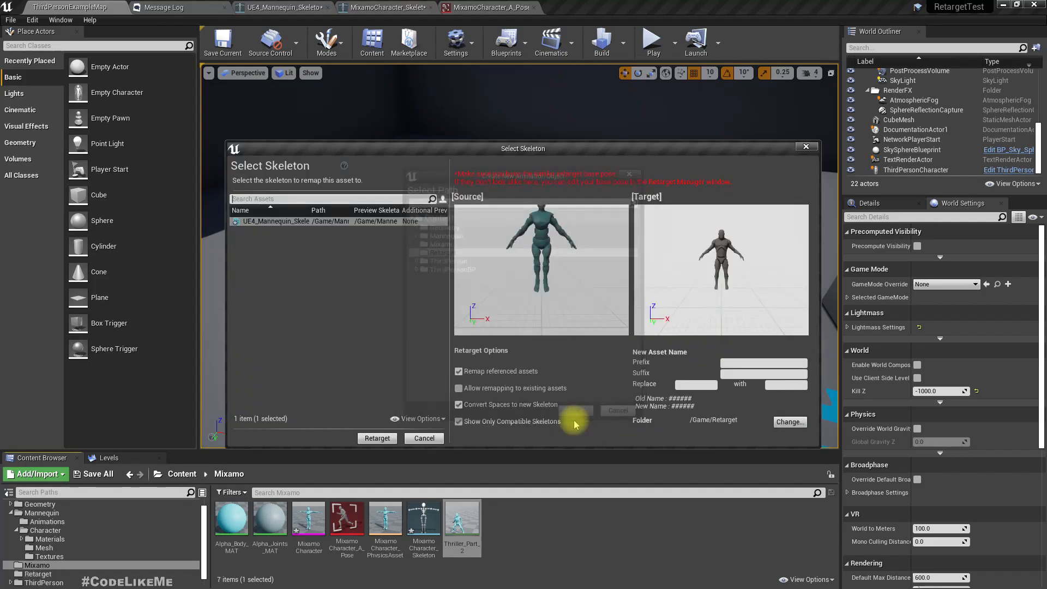
Set the destination to the Content root and retarget the animation to UE4_Mannequin_Skeleton
left_click(789, 421)
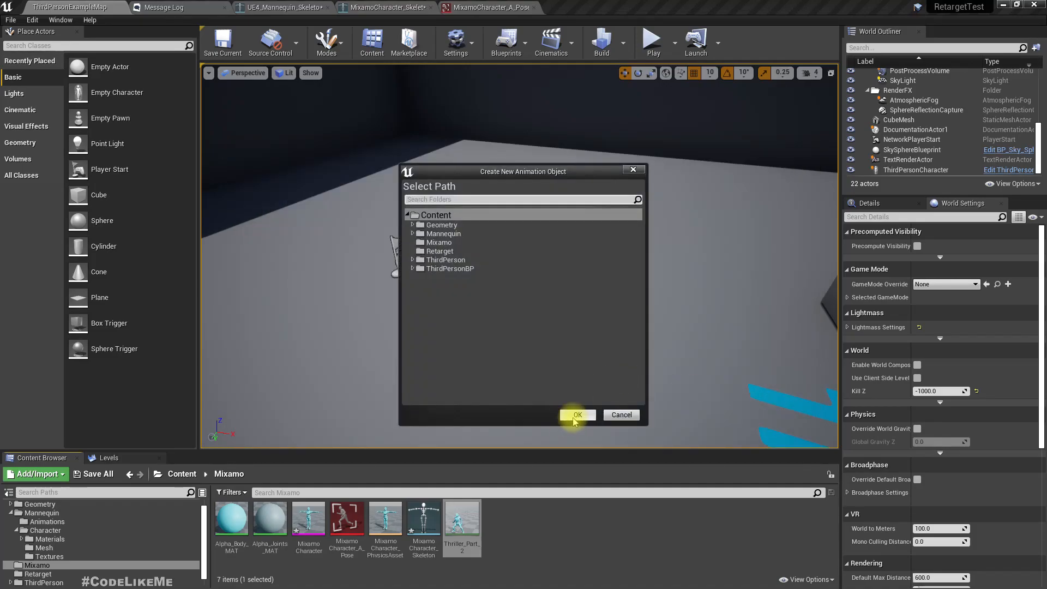
left_click(574, 417)
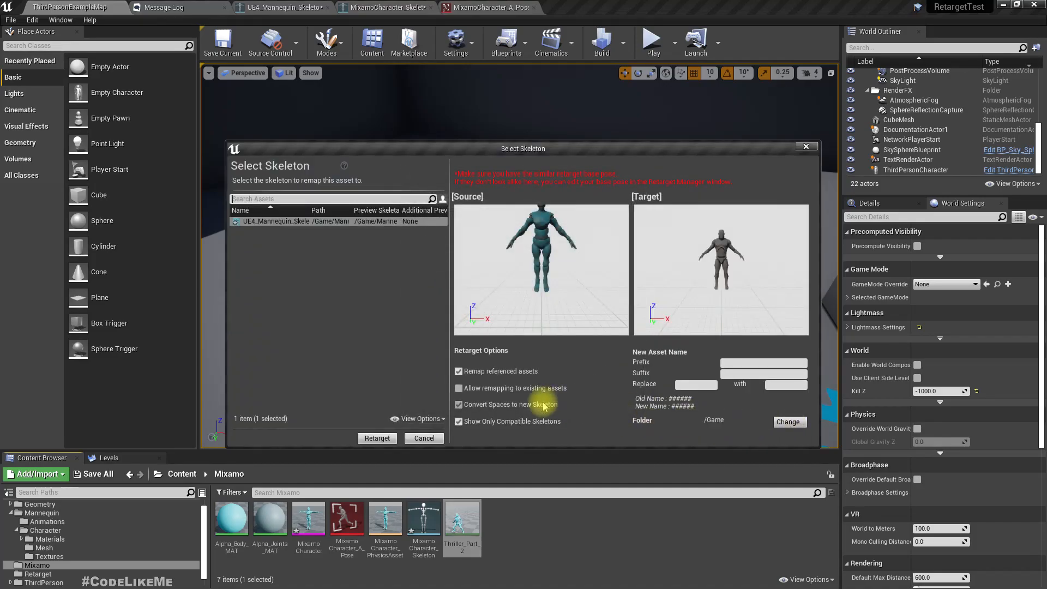
left_click(377, 438)
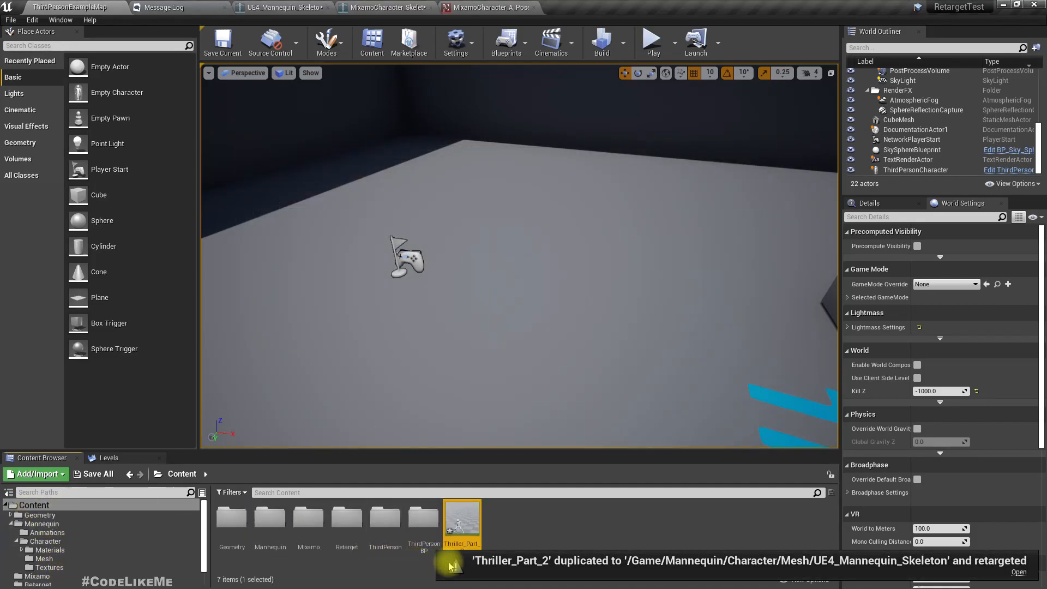
Move the retargeted Thriller_Part_2 animation from the Content root into the Retarget folder
double_click(354, 520)
left_click(34, 506)
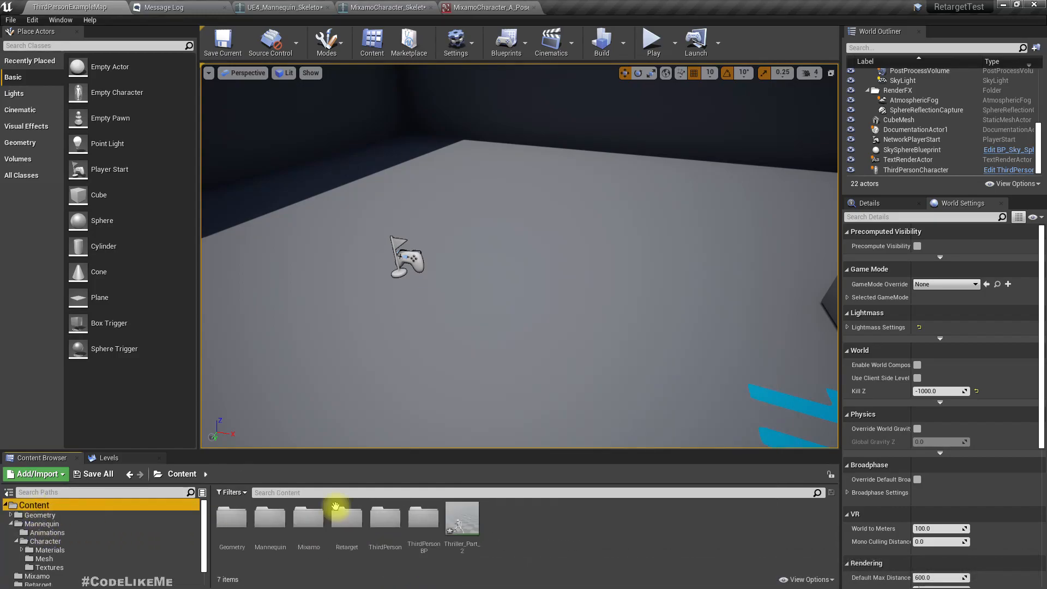
left_click_drag(470, 523, 348, 521)
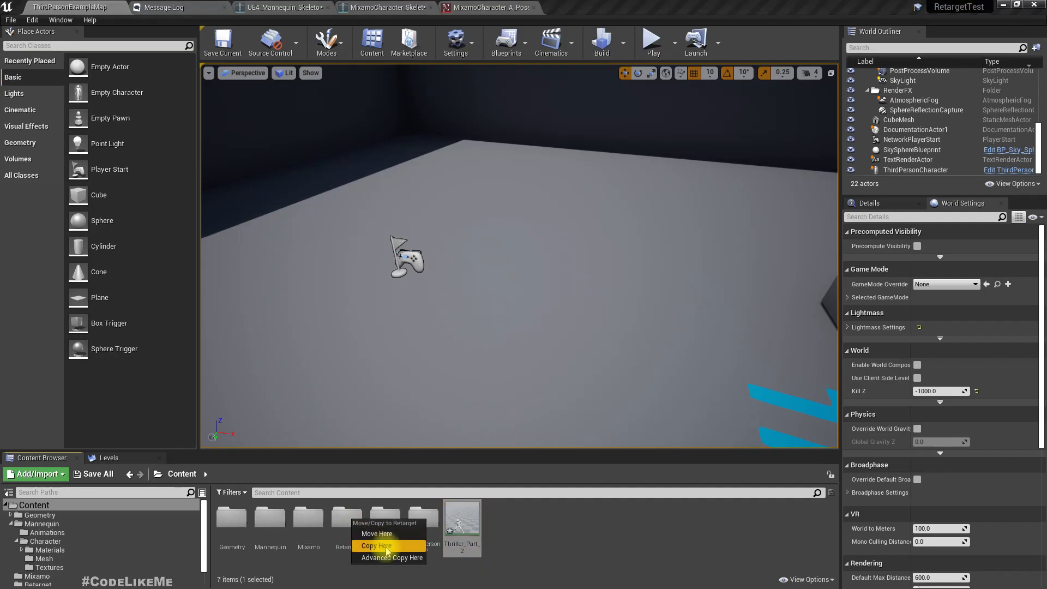
left_click(376, 534)
Open Thriller_Part_2 from the Retarget folder and watch the mannequin's dance from another angle
double_click(349, 525)
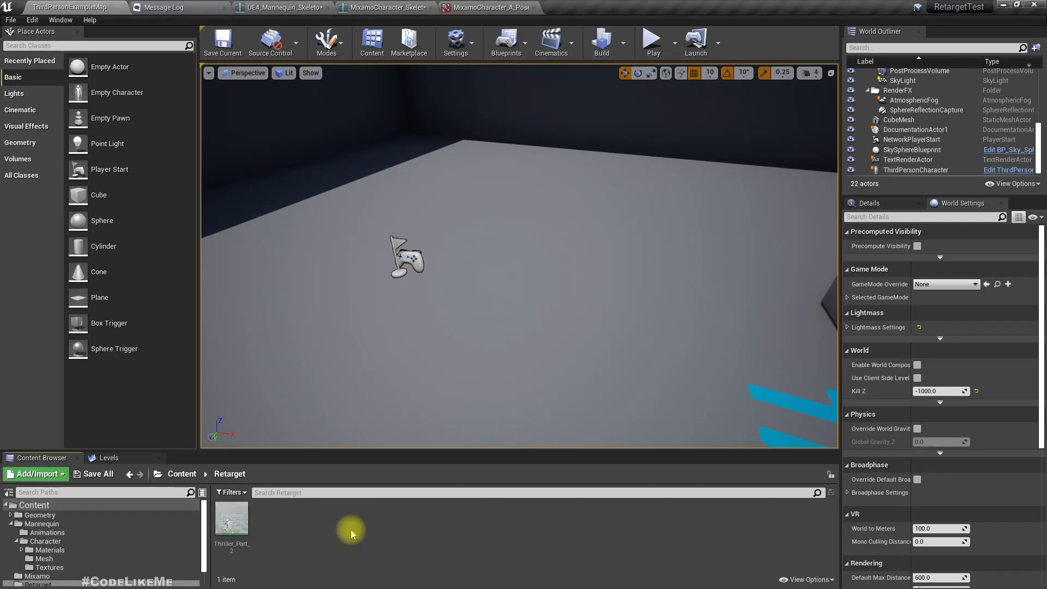
double_click(244, 525)
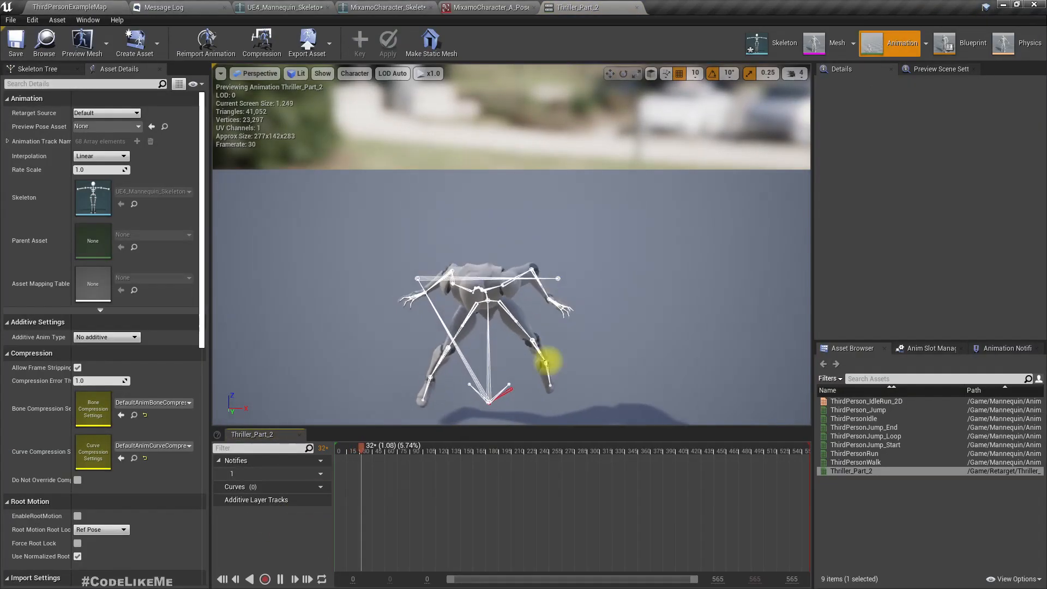
right_click_drag(594, 295, 474, 313)
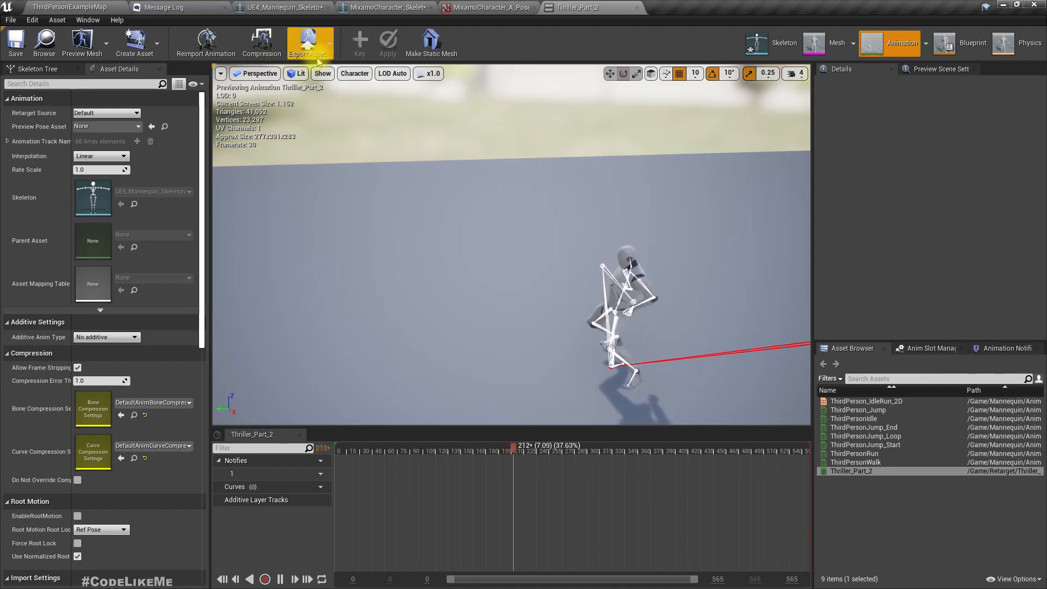
Limit bone drawing to Selected Only in the animation preview and enable root motion for Thriller_Part_2
left_click(344, 74)
mouse_move(359, 120)
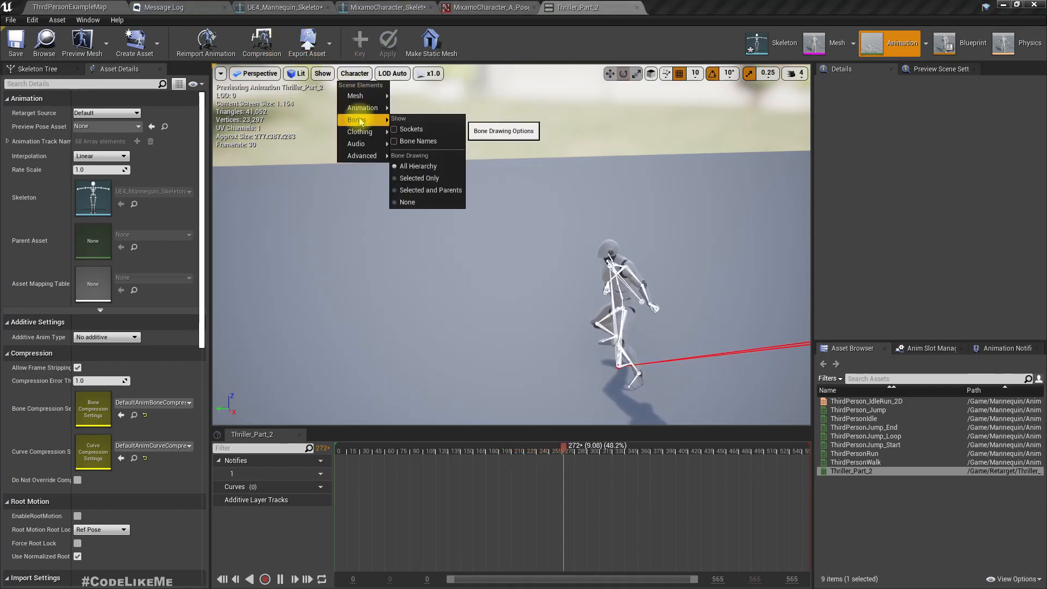
left_click(409, 180)
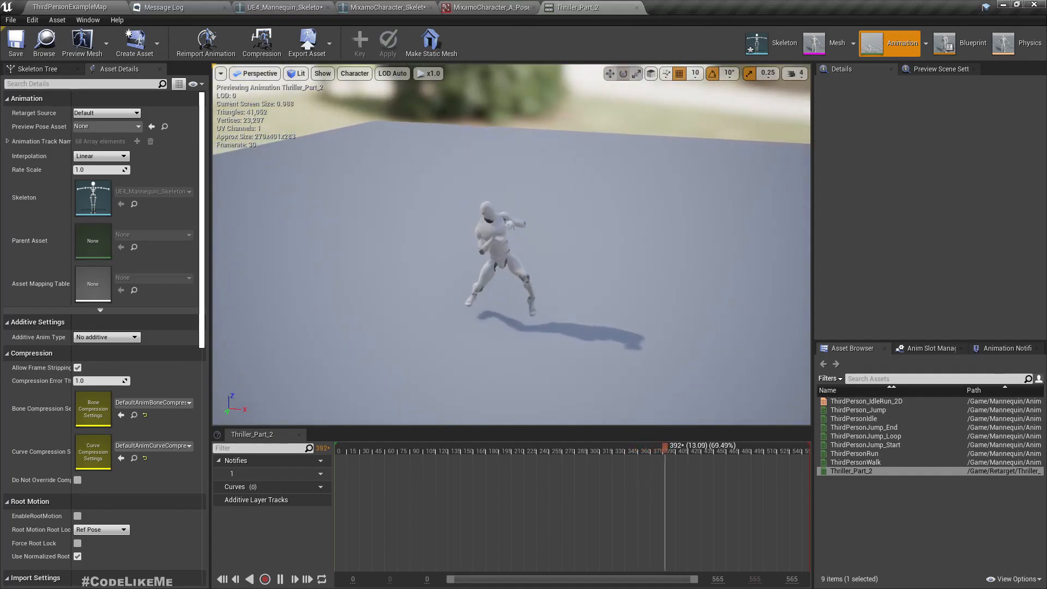
left_click_drag(447, 267, 474, 267, "alt")
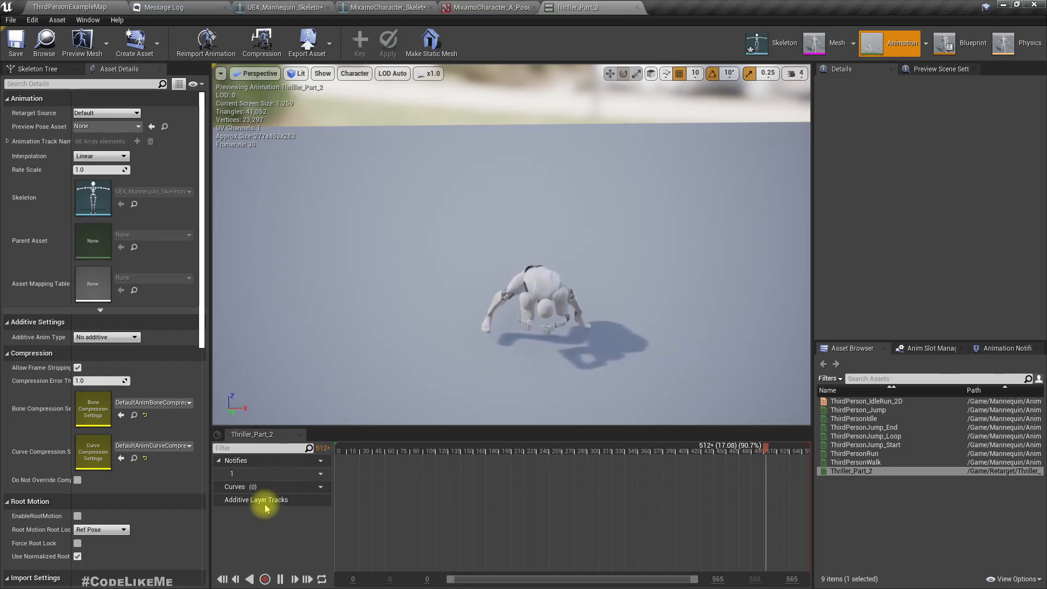
left_click(78, 516)
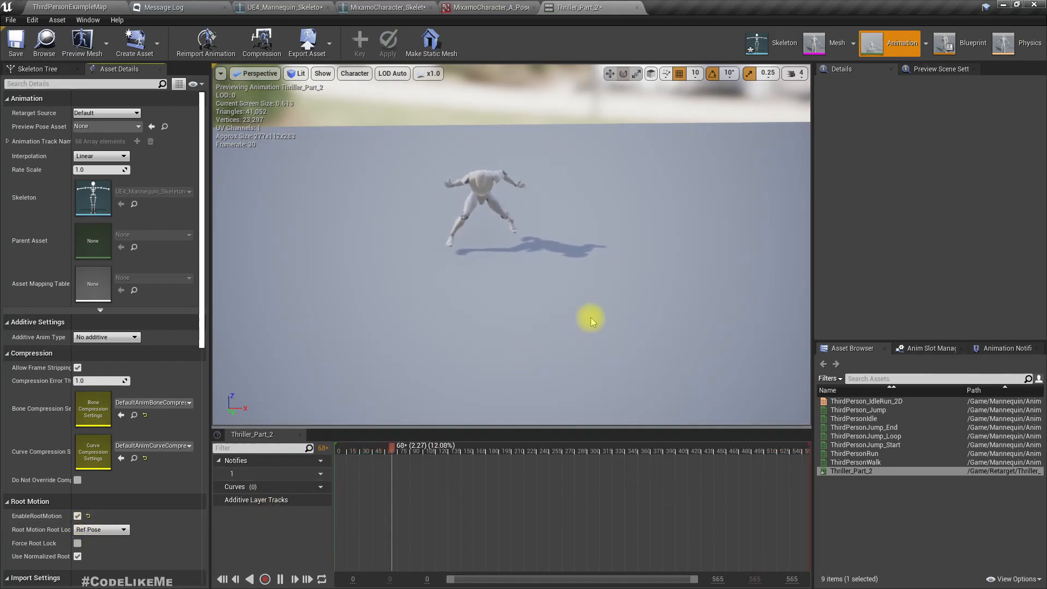
right_click_drag(590, 318, 582, 311)
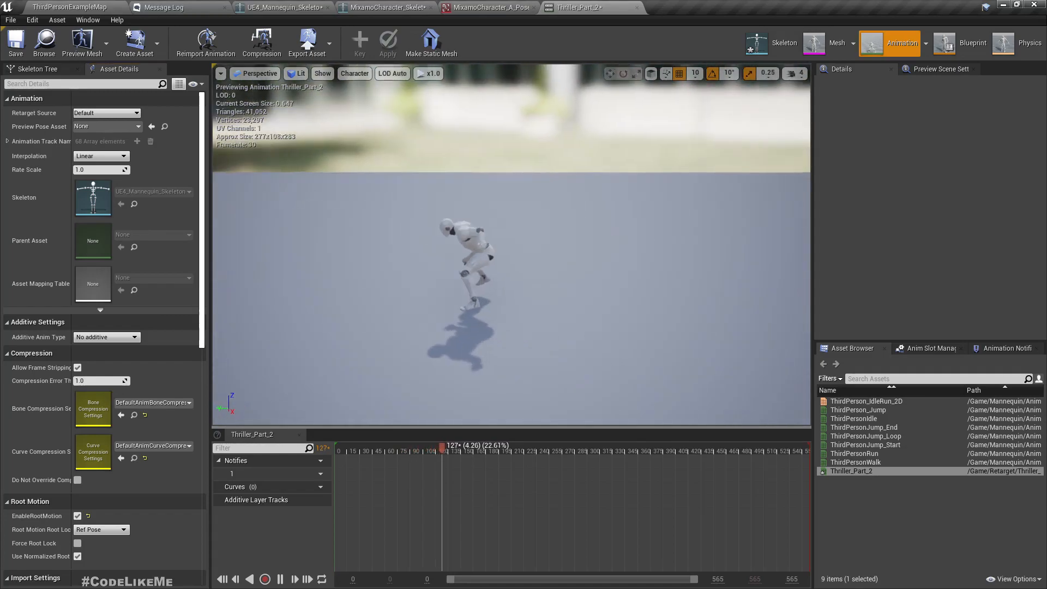
Create an AnimMontage from the retargeted Thriller_Part_2 in the Retarget folder and save all assets
left_click(66, 7)
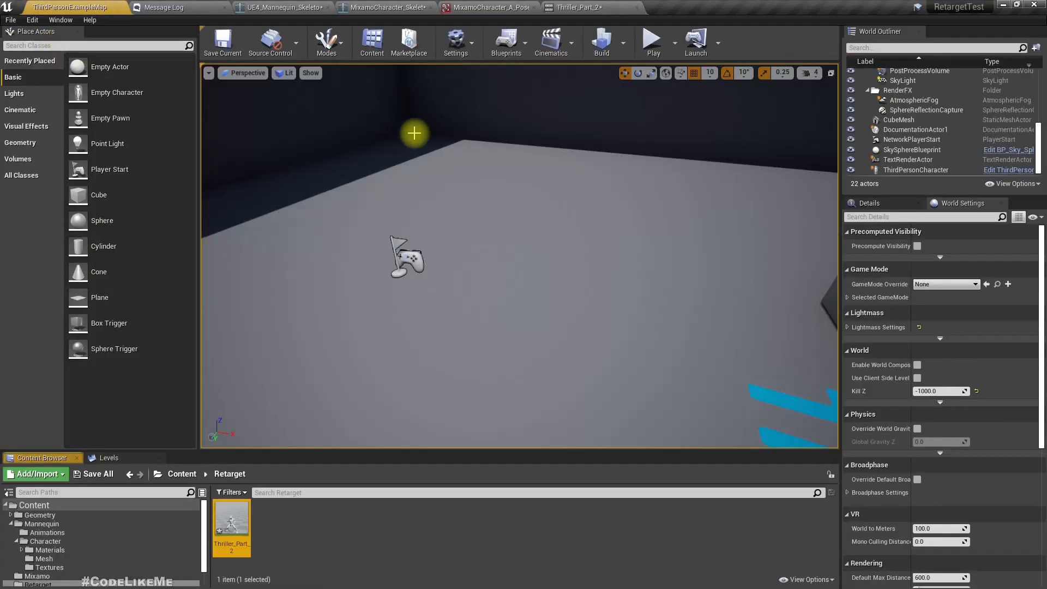
right_click(234, 522)
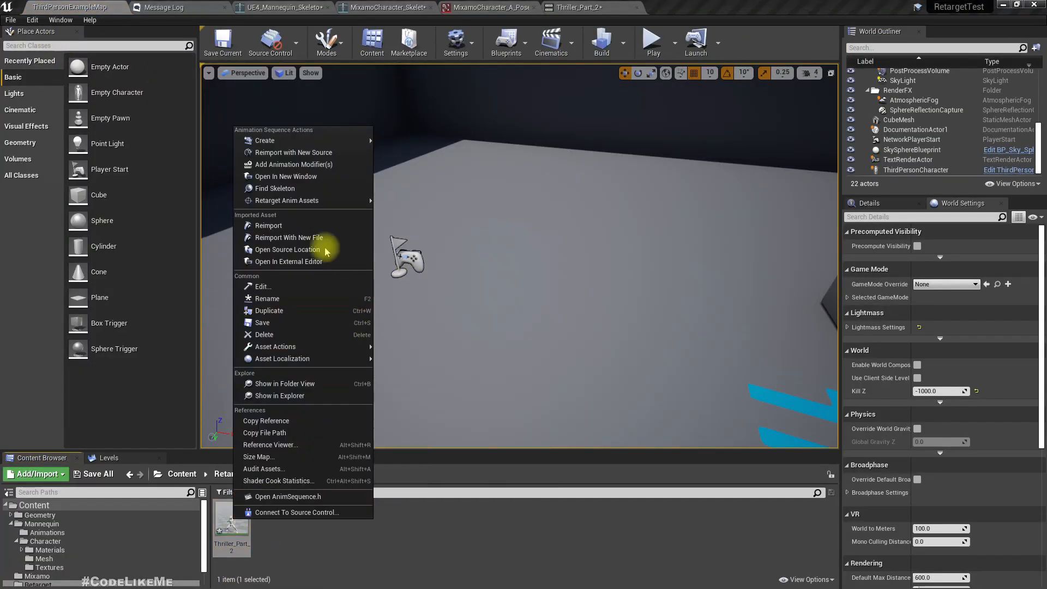
mouse_move(316, 145)
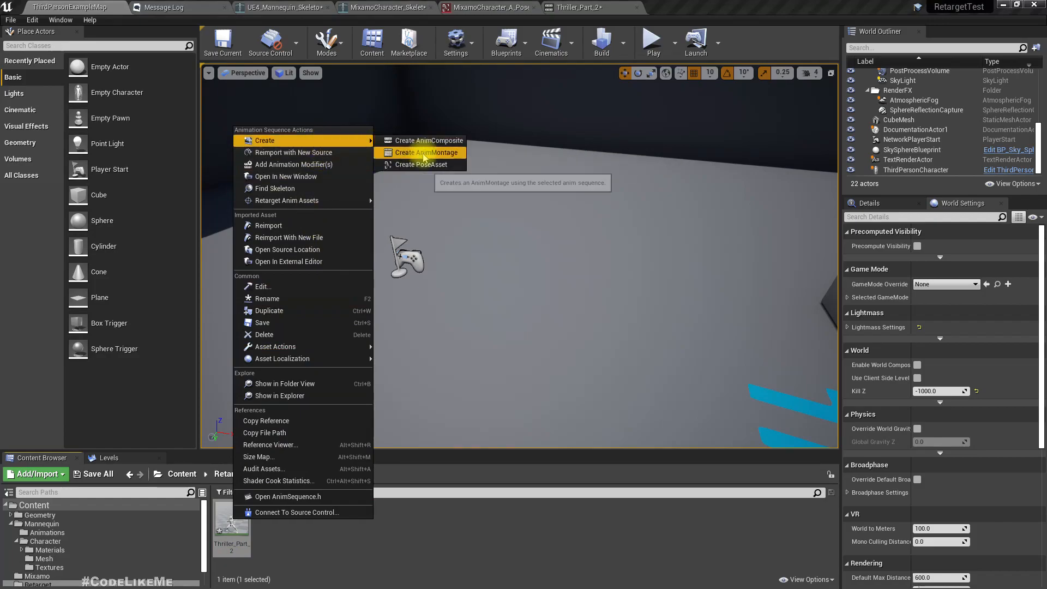
left_click(414, 152)
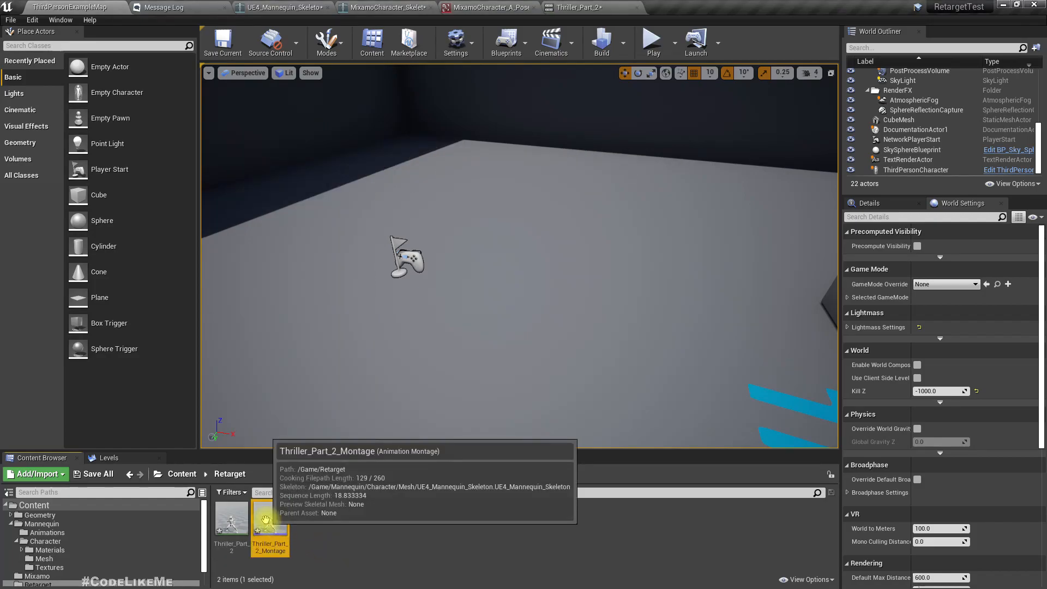
key("ctrl+shift+s")
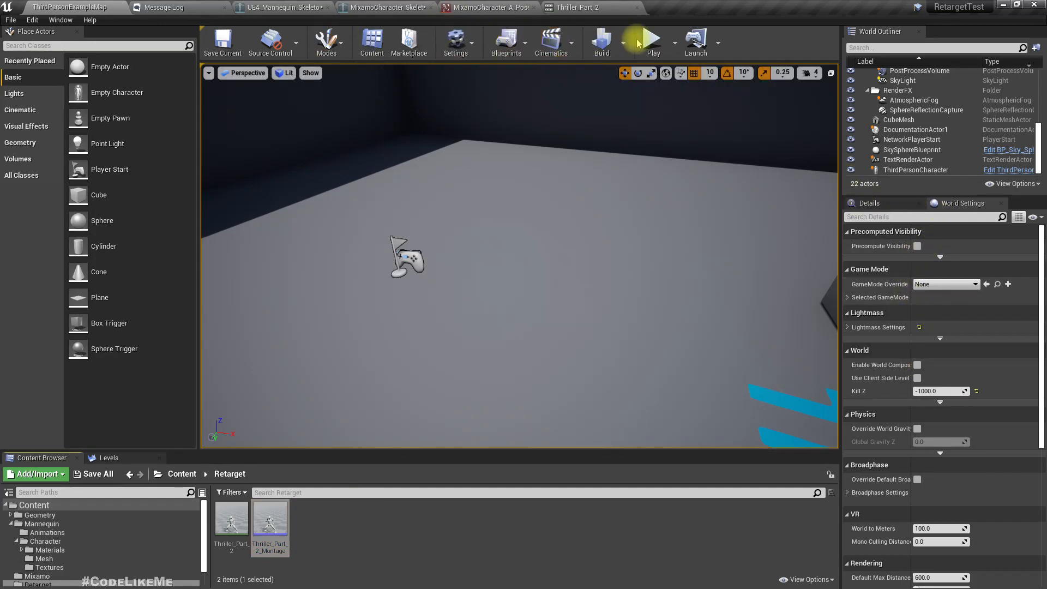
Play the ThirdPersonExampleMap level with the third-person mannequin in the viewport
right_click_drag(599, 237, 828, 238)
key("s")
left_click(653, 41)
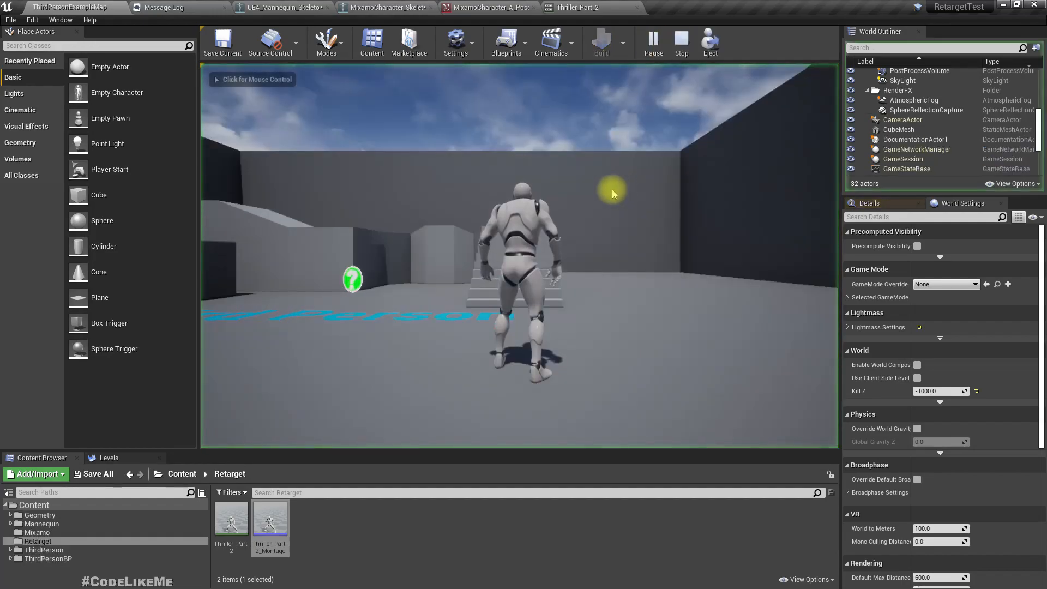
Stop the play session and open the Event Graph of the level's ThirdPersonCharacter blueprint
key("Escape")
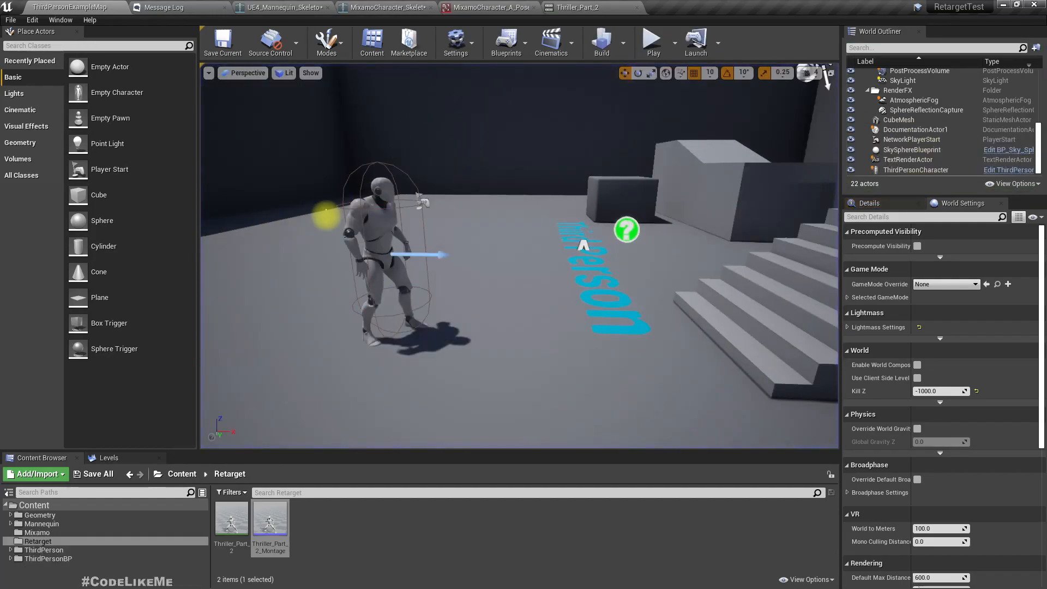
left_click(381, 221)
key("a")
right_click_drag(381, 240, 469, 240)
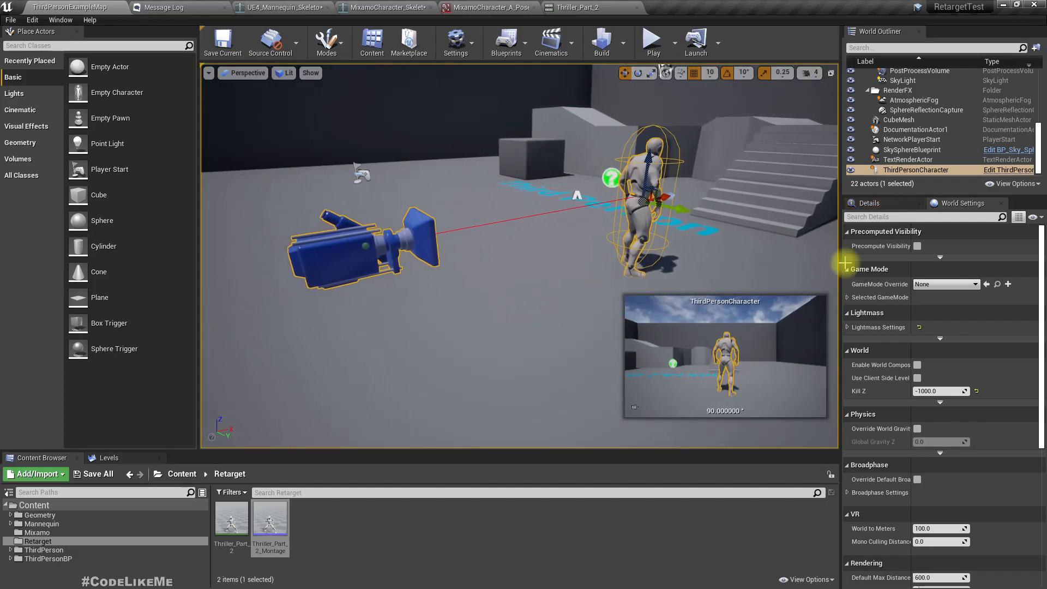
left_click(1010, 170)
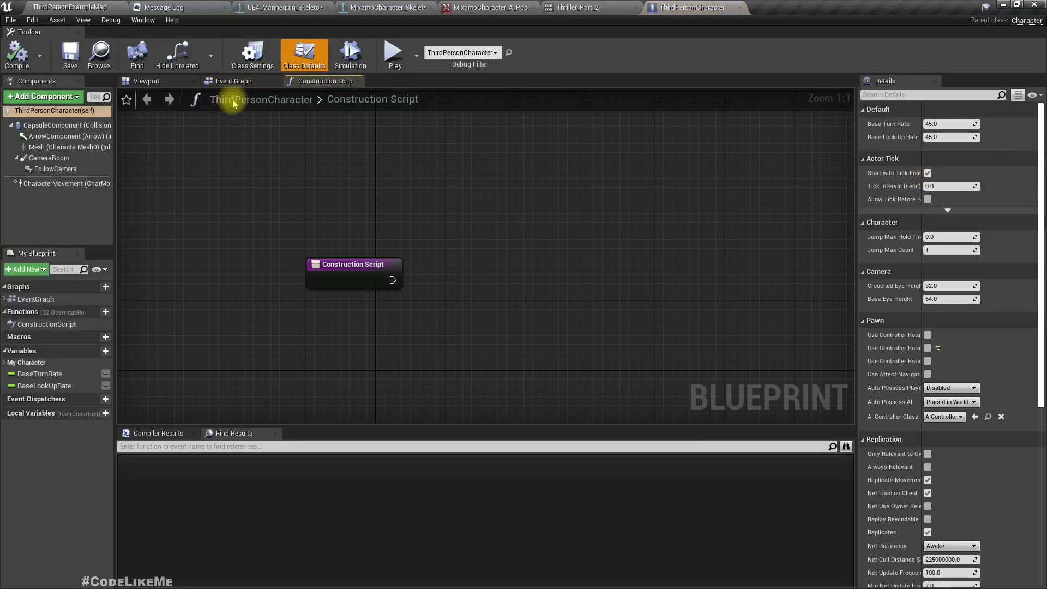
left_click(235, 81)
Add a keyboard event for the E key in the empty area below the Touch input group
scroll(236, 196, "down", 4)
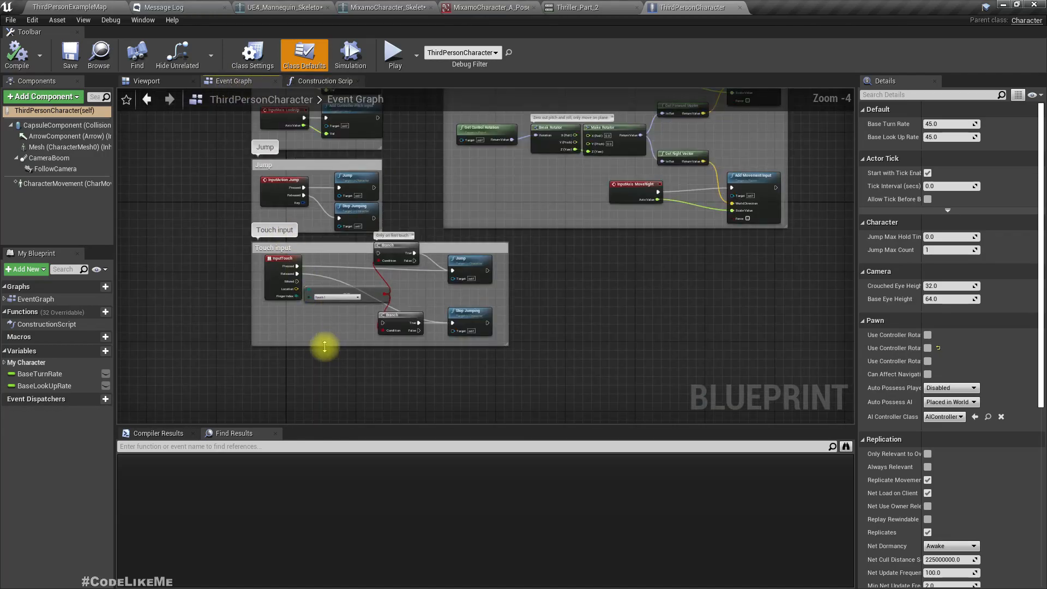
scroll(325, 346, "up", 4)
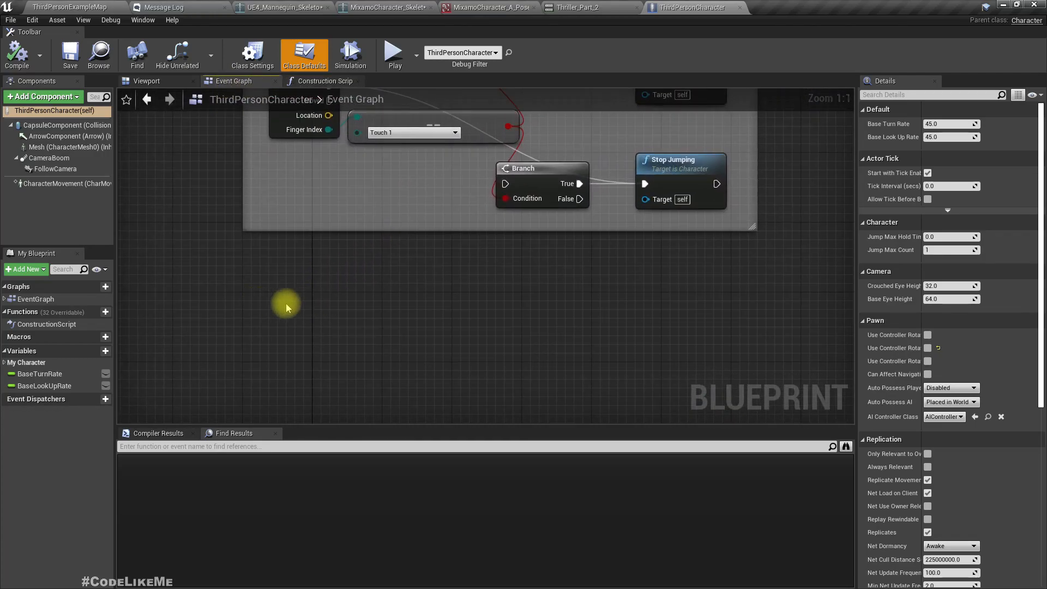
right_click(287, 307)
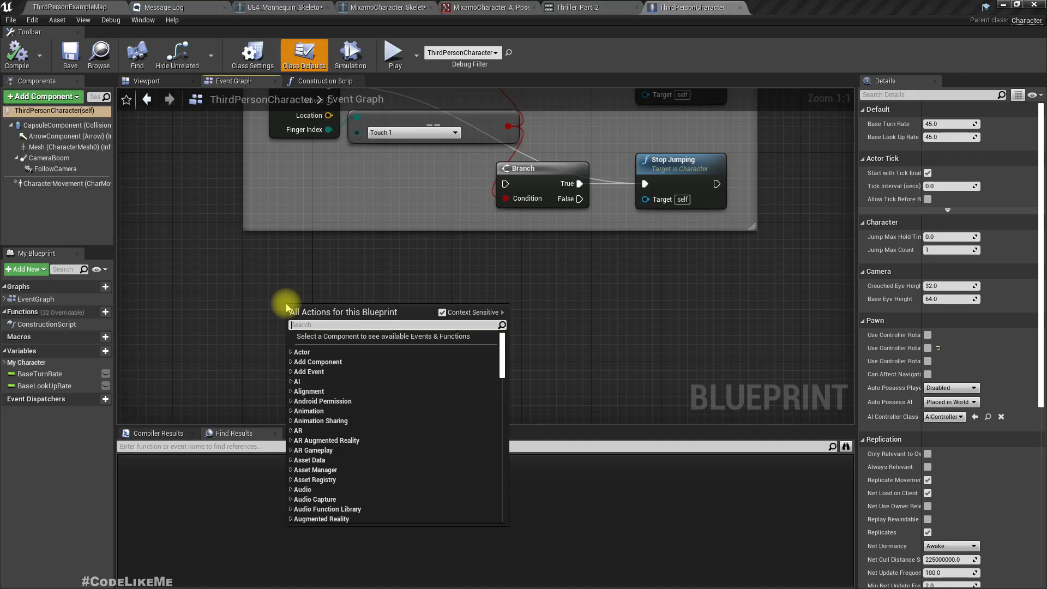
type("e")
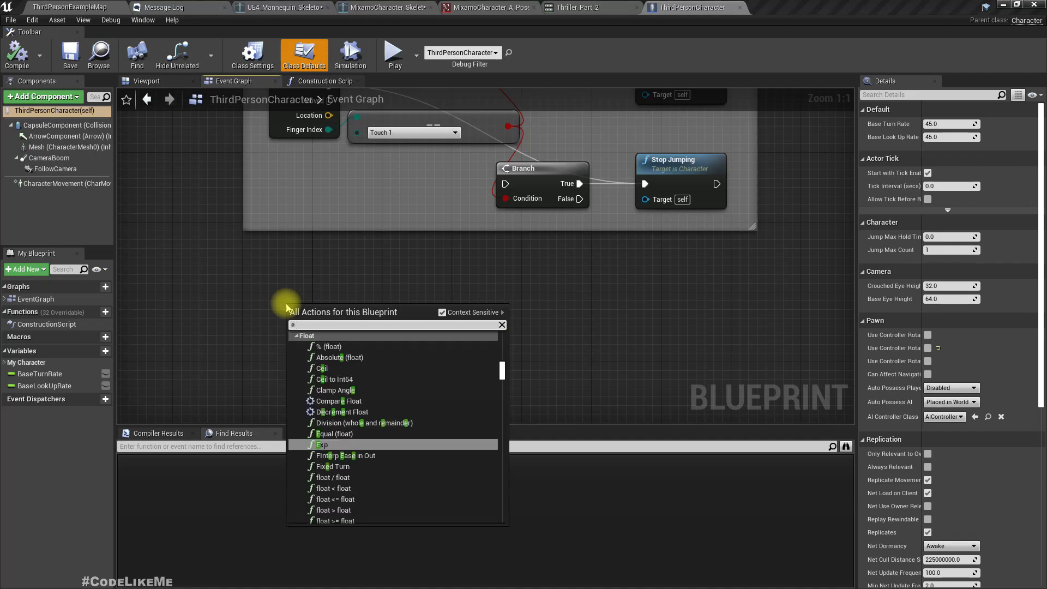
key("BackSpace")
type("key event")
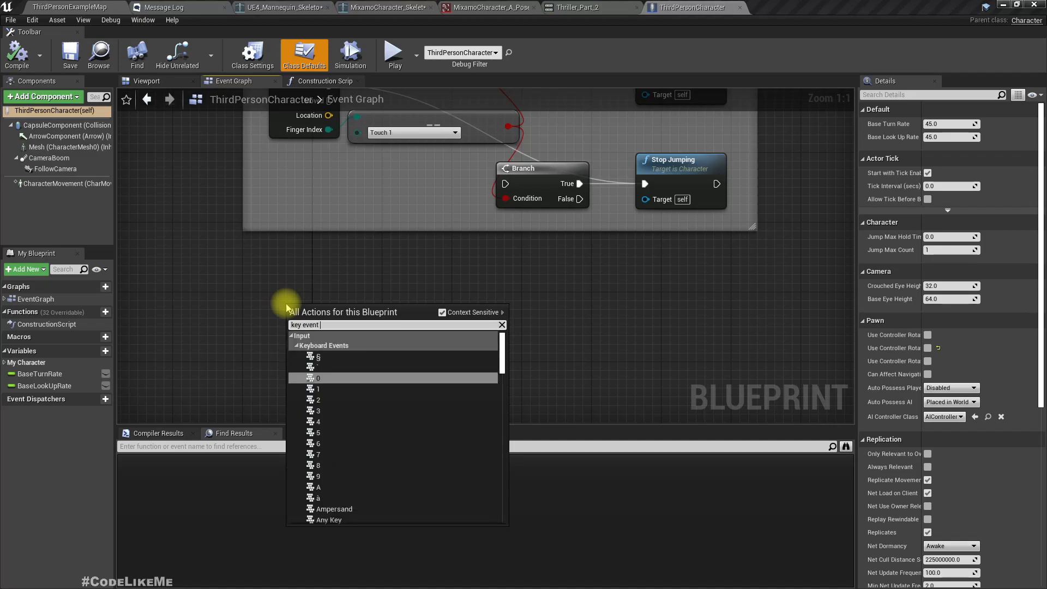
type(" e")
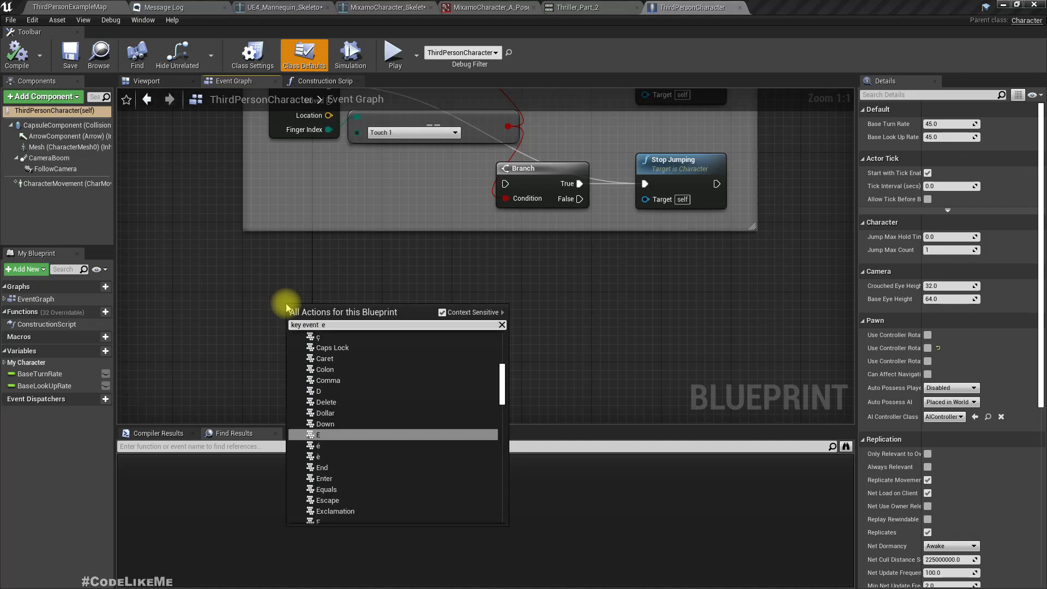
key("Return")
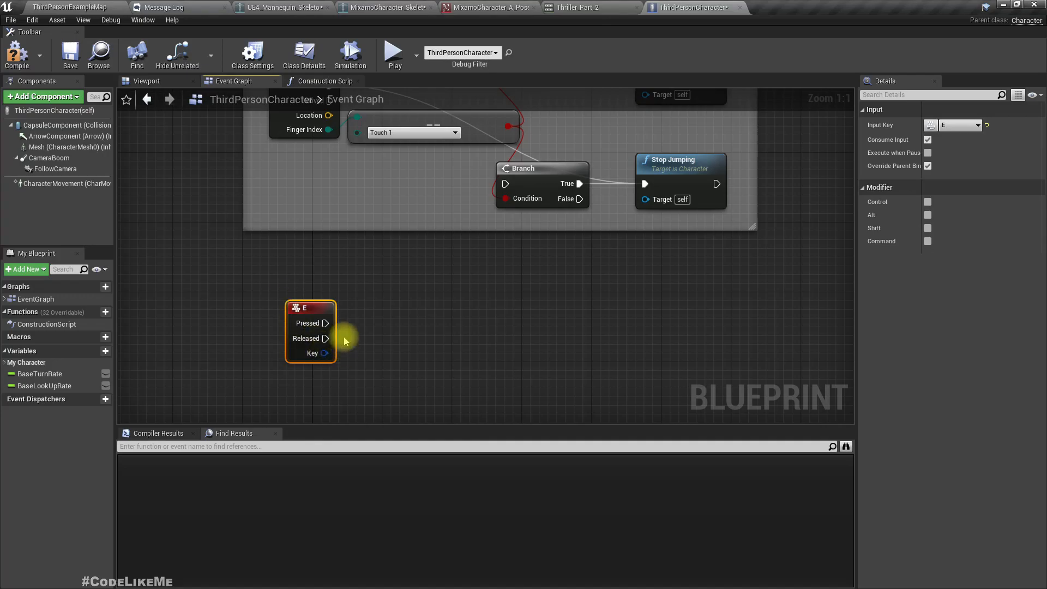
Connect the E event's Pressed output to a Play Anim Montage node using Thriller_Part_2_Montage, and save all
left_click_drag(326, 323, 416, 326)
type("play monta")
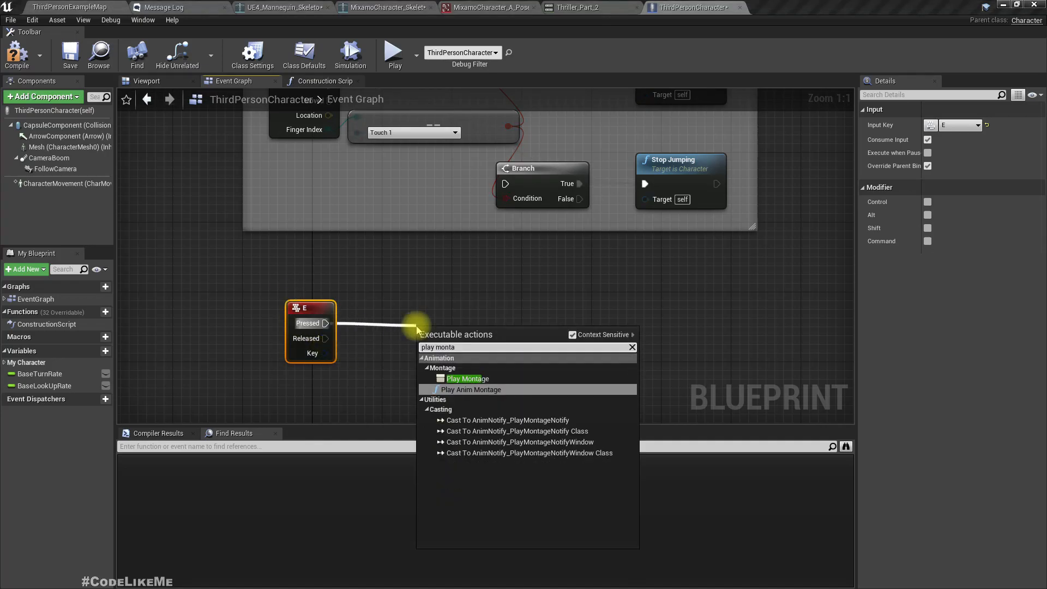
key("Return")
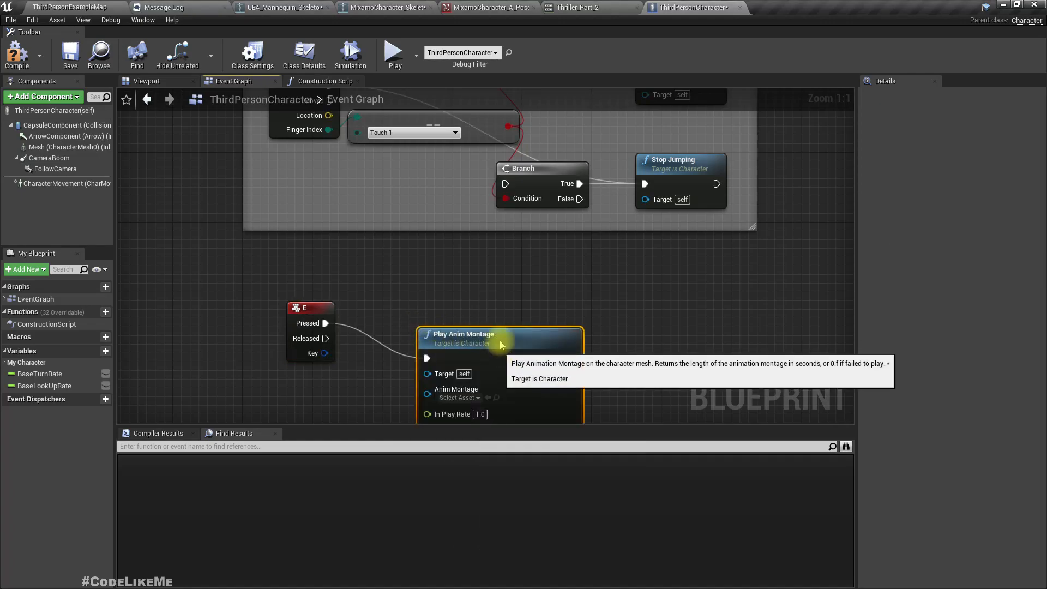
left_click_drag(499, 343, 508, 299)
left_click(464, 355)
left_click(514, 402)
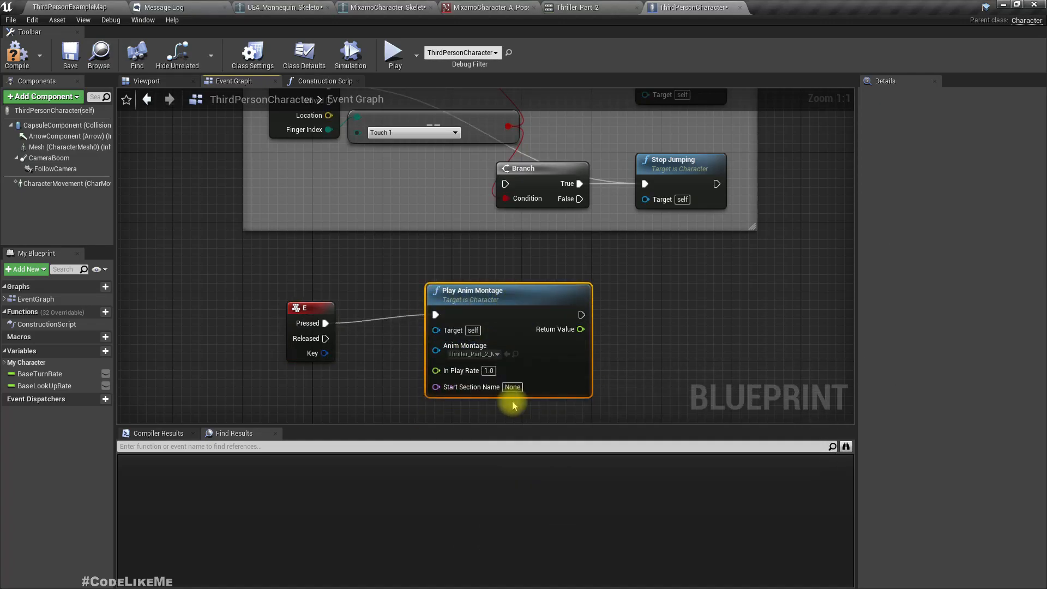
key("ctrl+shift+s")
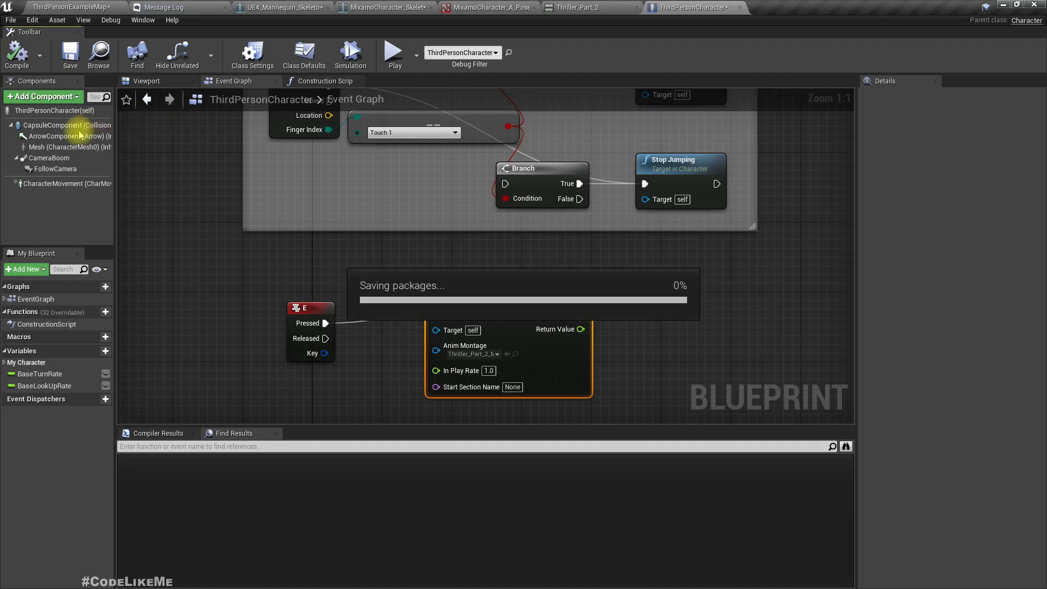
Open the AnimGraph of ThirdPerson_AnimBP, the animation class assigned to the character's Mesh component
left_click(43, 147)
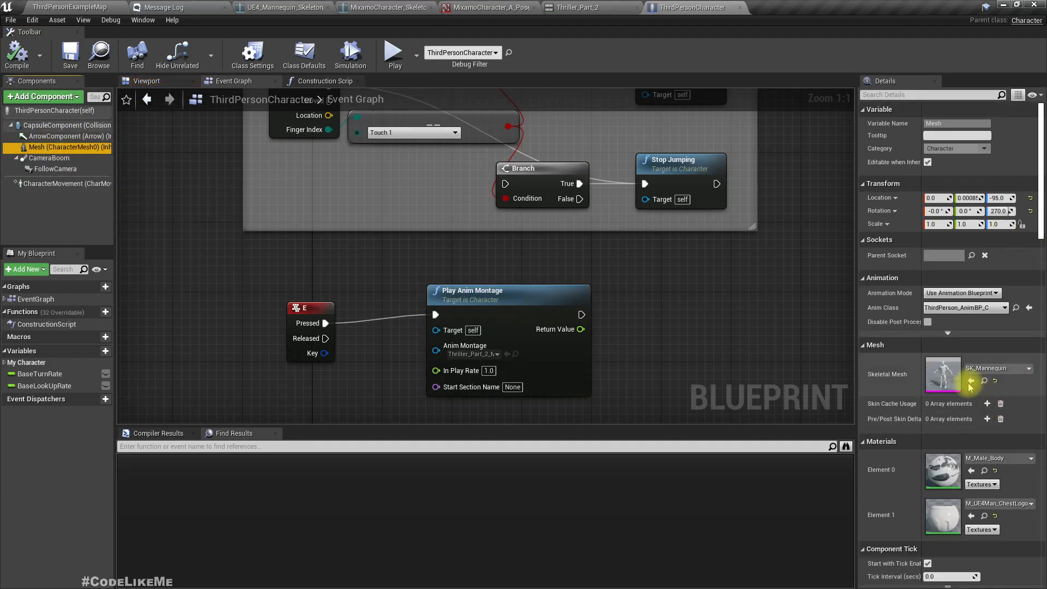
left_click(1015, 308)
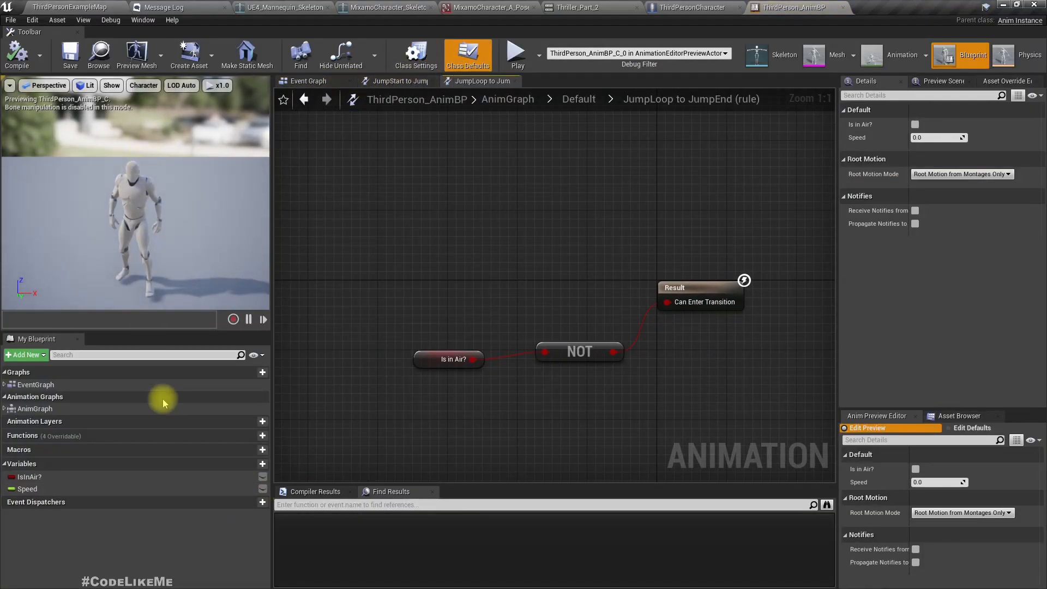
double_click(24, 408)
Insert a DefaultSlot montage node between the Default state machine and Output Pose, and compile and save the animation blueprint
left_click(453, 323)
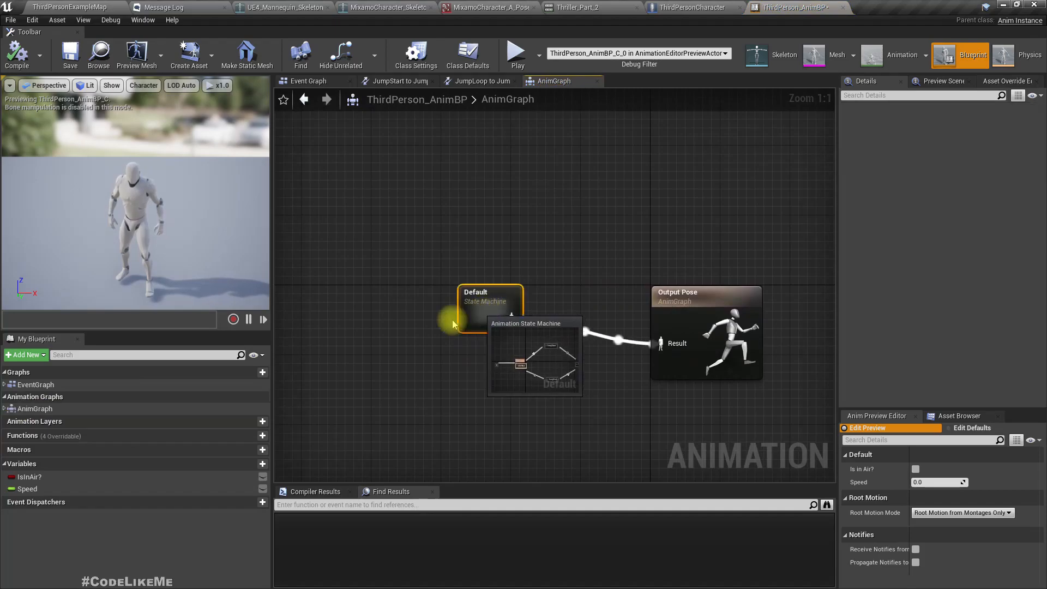
left_click_drag(452, 324, 358, 336)
right_click_drag(472, 355, 486, 281)
left_click_drag(410, 274, 474, 278)
type("slot")
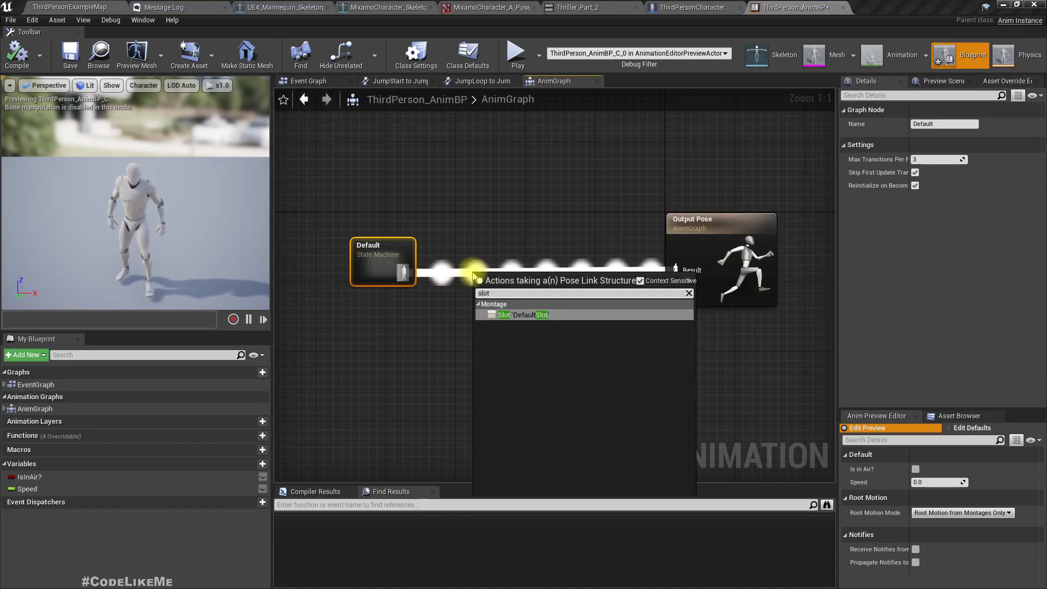
key("Return")
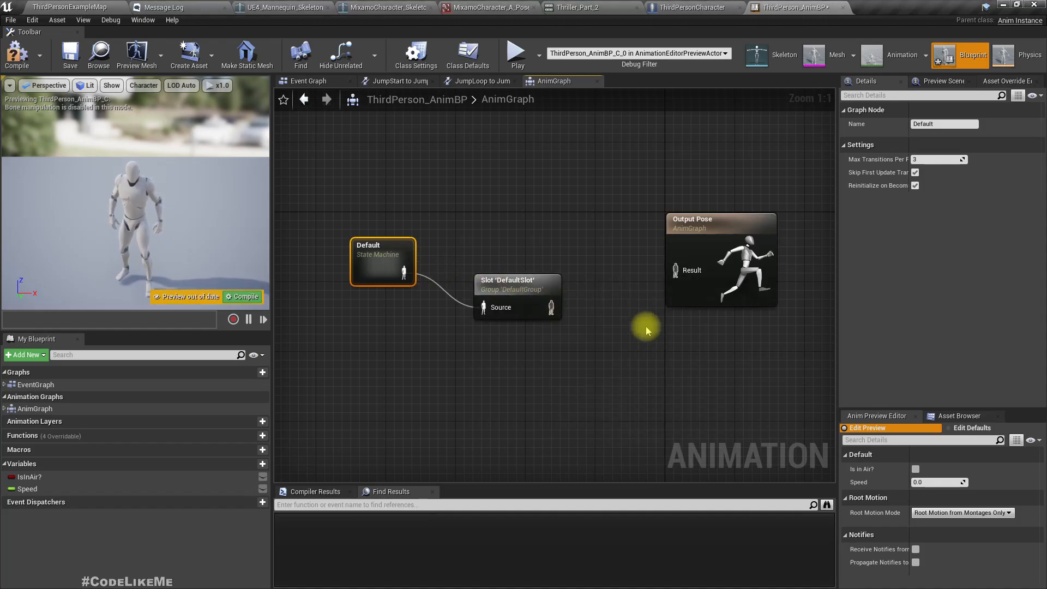
left_click_drag(583, 304, 701, 274)
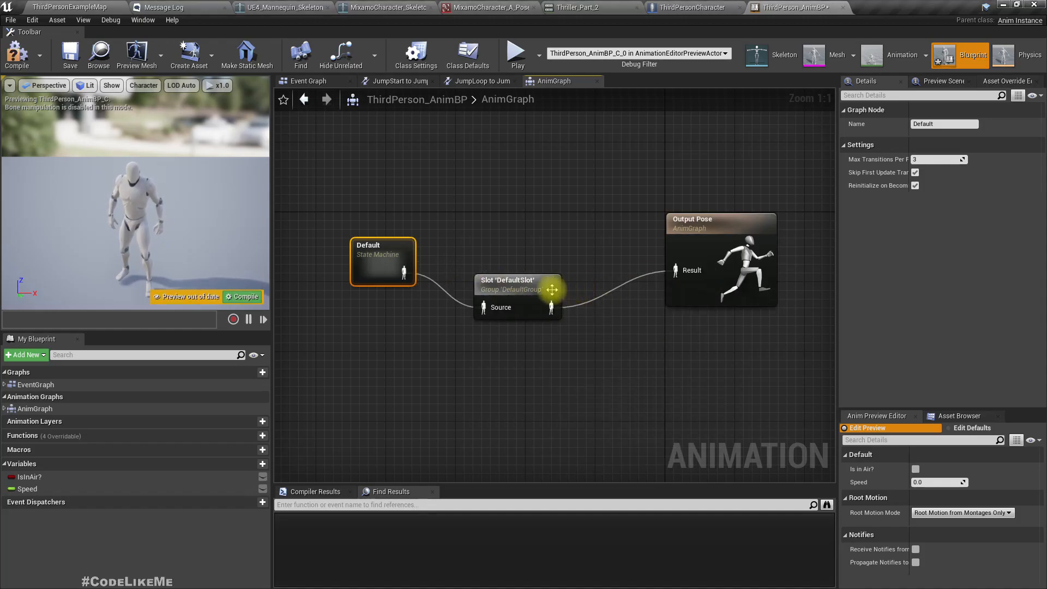
left_click_drag(551, 290, 551, 255)
left_click(19, 60)
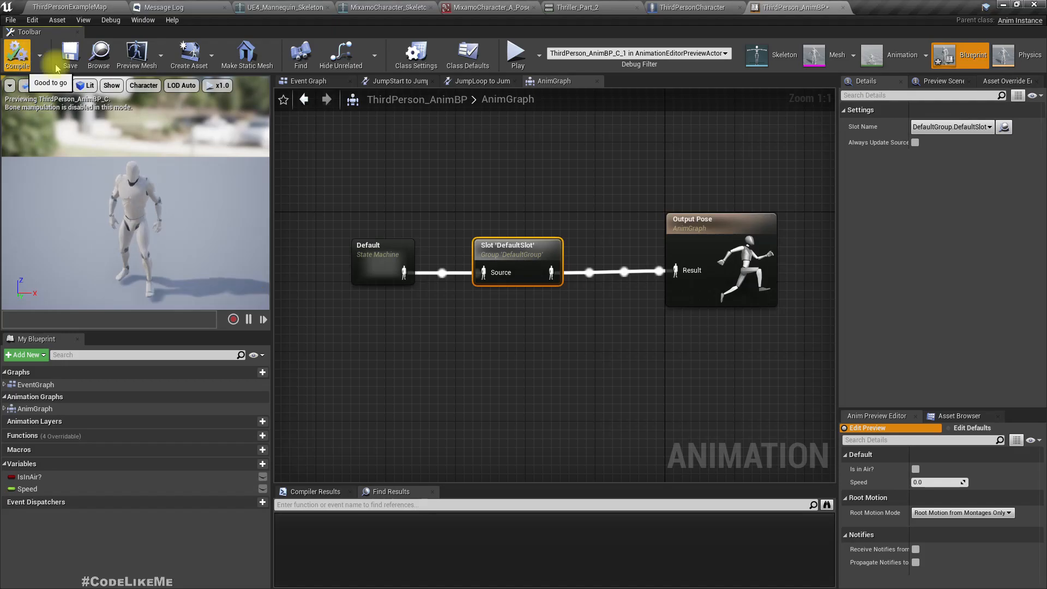
Move the ThirdPersonCharacter in ThirdPersonExampleMap back along the X axis, farther from the stairs, for more open floor
left_click(64, 7)
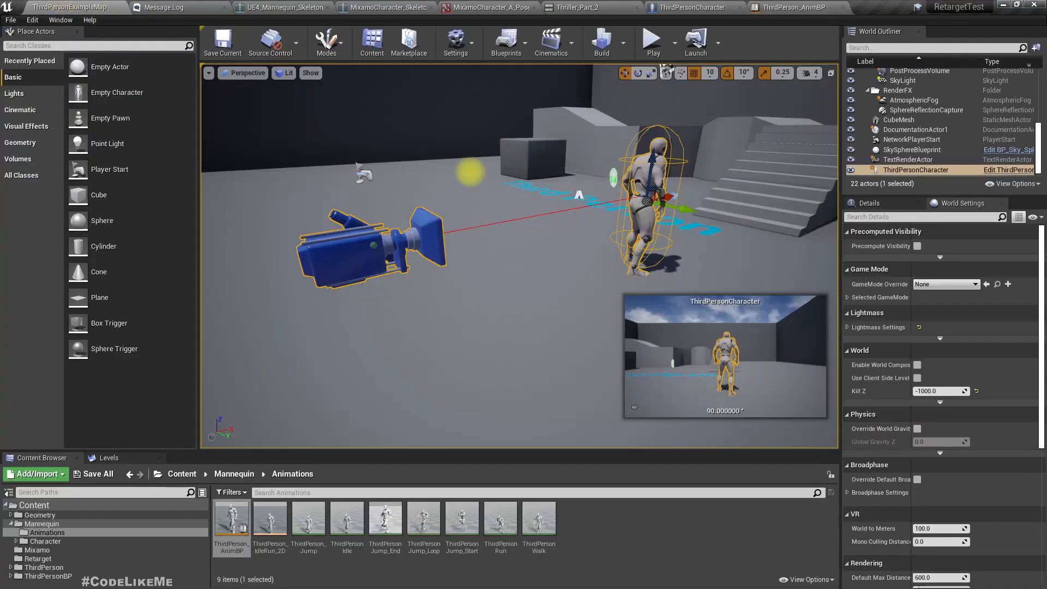
left_click(300, 301)
mouse_move(690, 252)
right_mouse_down()
mouse_move(657, 306)
mouse_move(689, 252)
right_mouse_up()
left_click(593, 249)
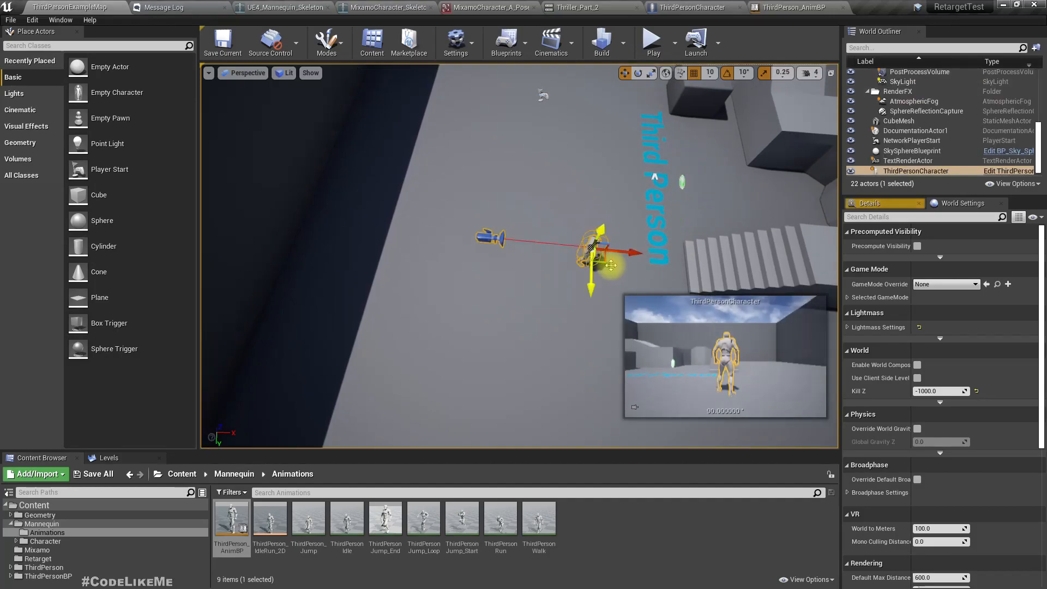
left_click_drag(627, 252, 488, 242)
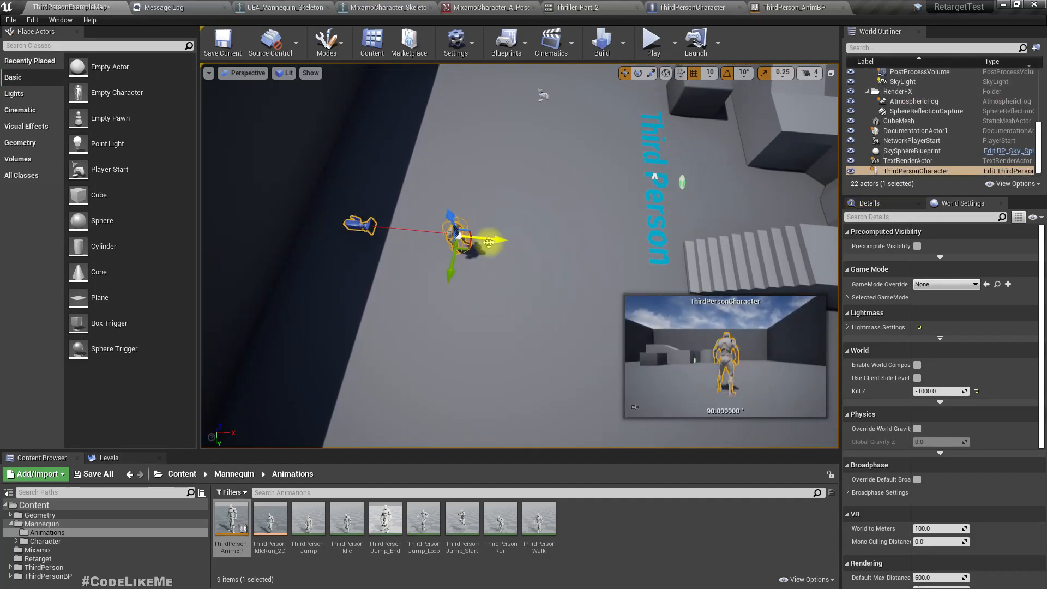
Play the level in a maximized viewport and test the mannequin's dance and movement
key("F11")
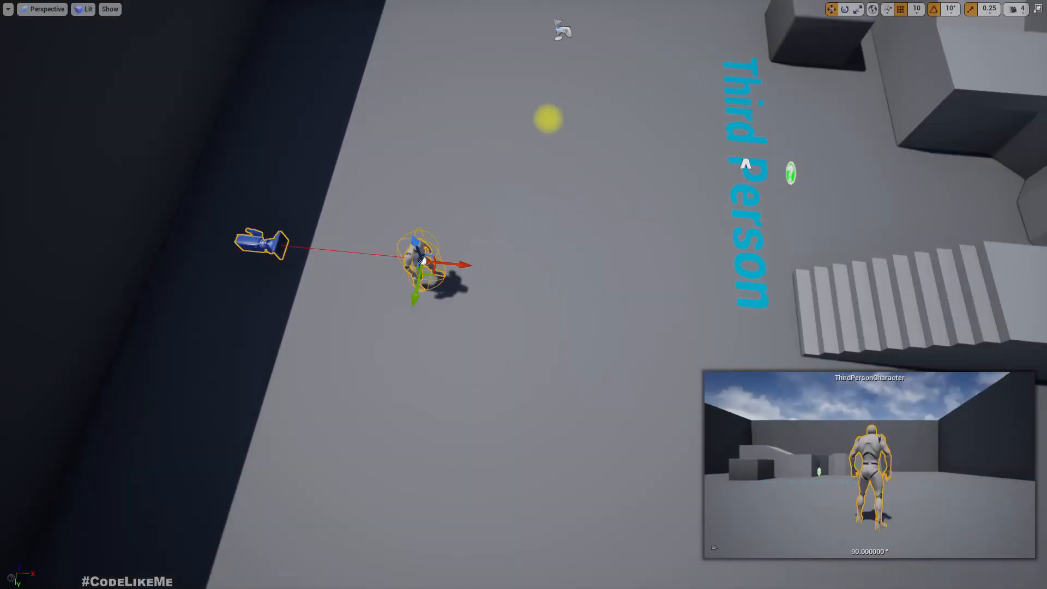
left_click(411, 147)
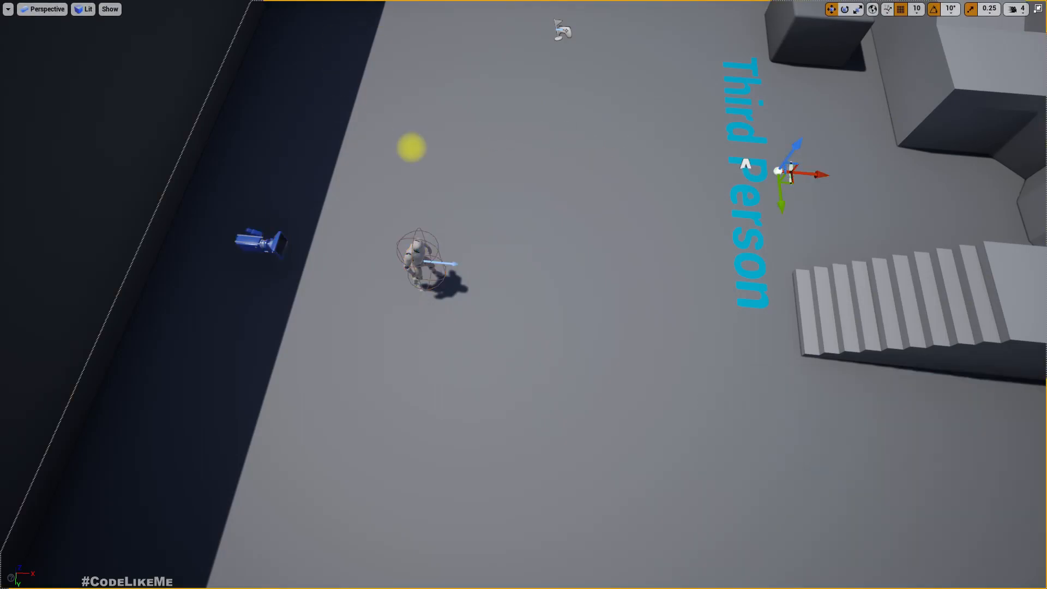
key("alt+p")
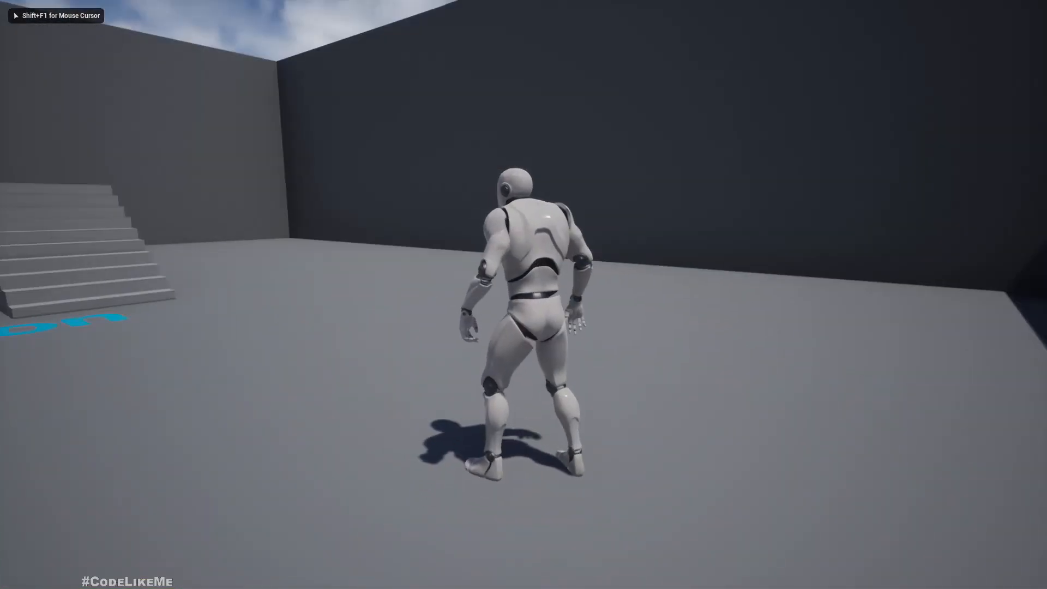
key("a")
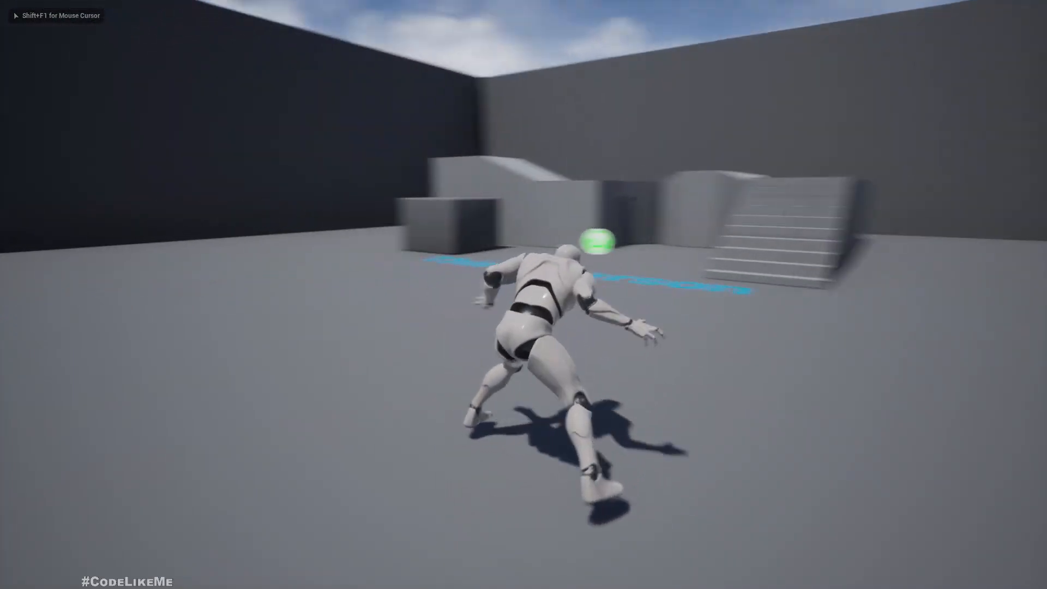
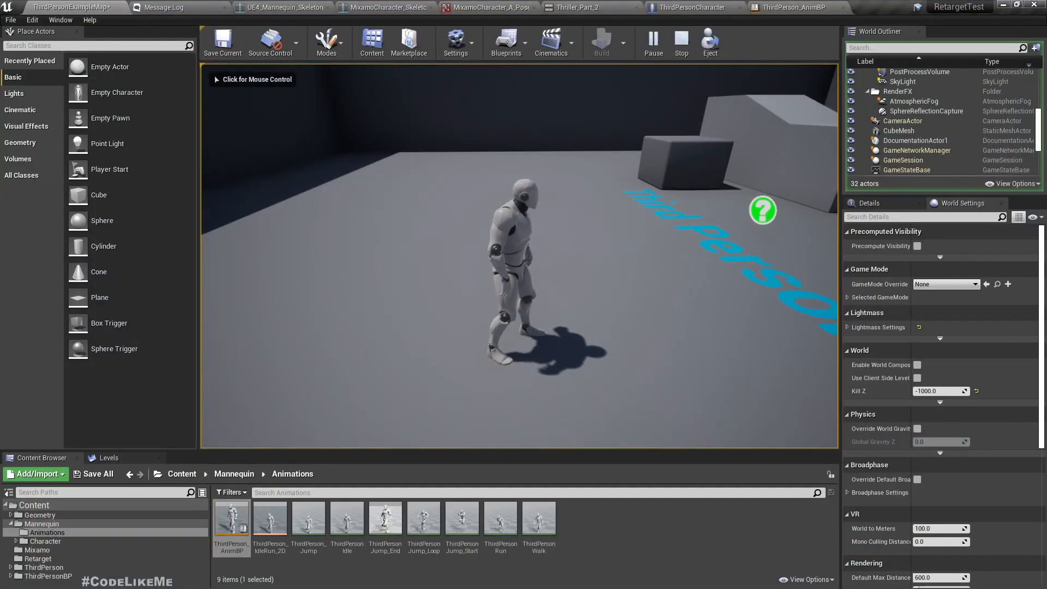
Stop the play session and save the changes to ThirdPersonExampleMap
key("Escape")
right_click_drag(427, 300, 430, 299)
key("s")
key("w")
right_click_drag(506, 314, 529, 313)
key("s")
key("w")
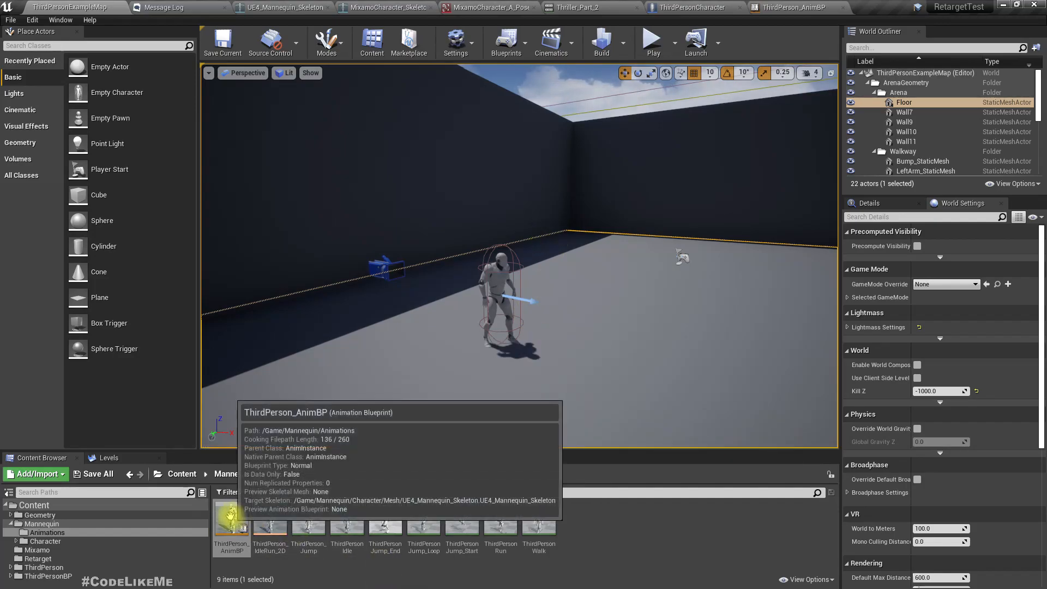
Begin duplicating and retargeting the mannequin's ThirdPerson_AnimBP, with MixamoCharacter_Skeleton as the target skeleton
right_click(229, 515)
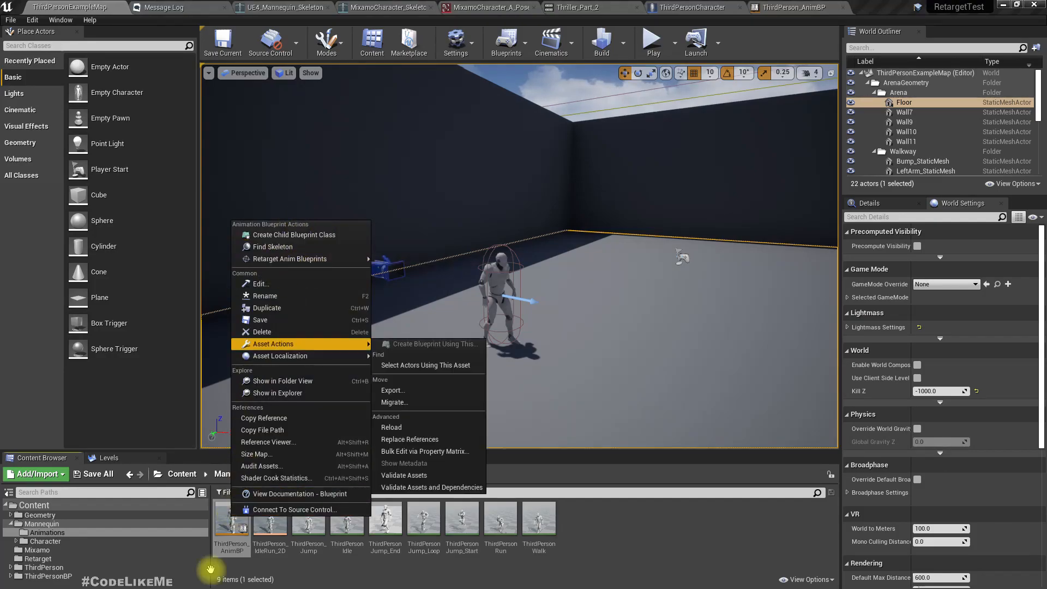
left_click(272, 553)
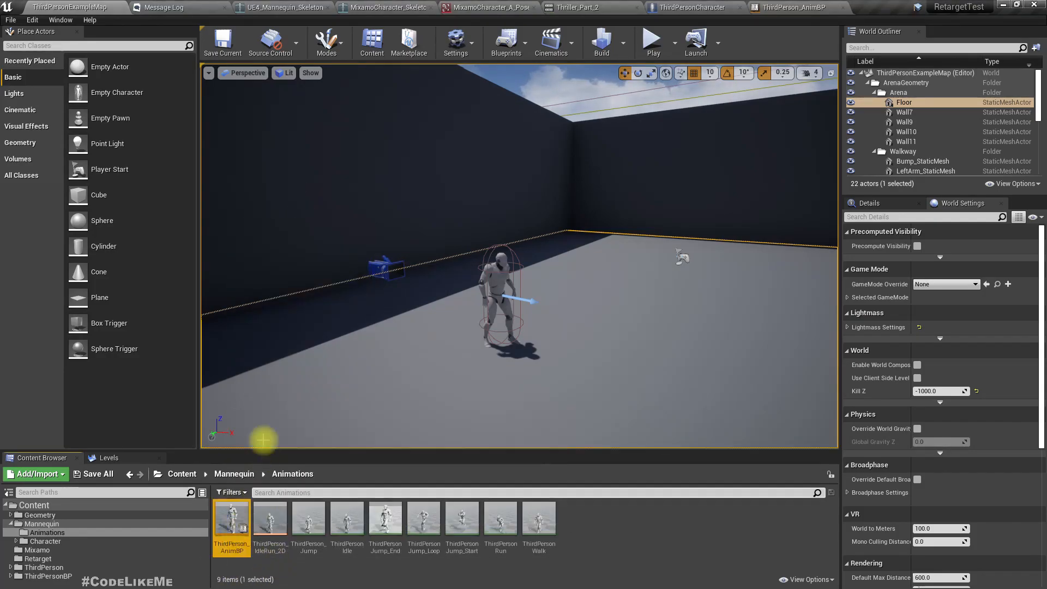
right_click(226, 534)
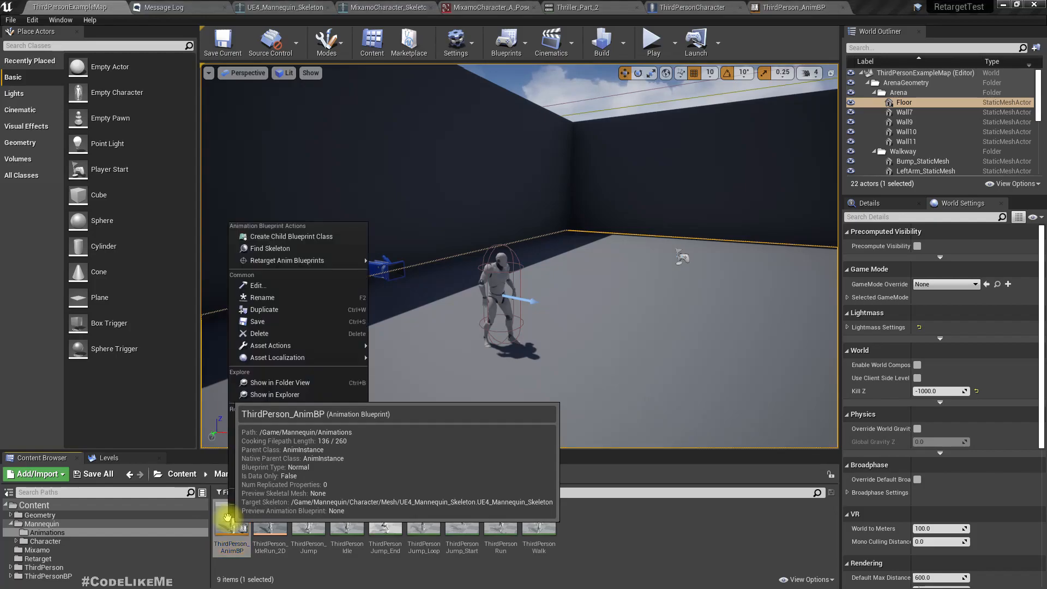
mouse_move(289, 260)
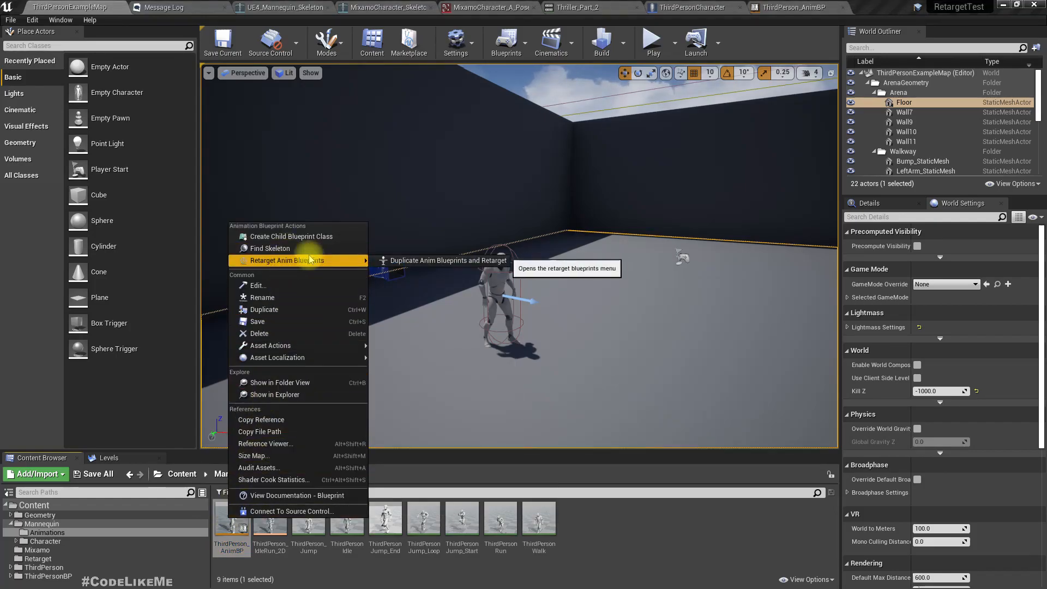
left_click(402, 260)
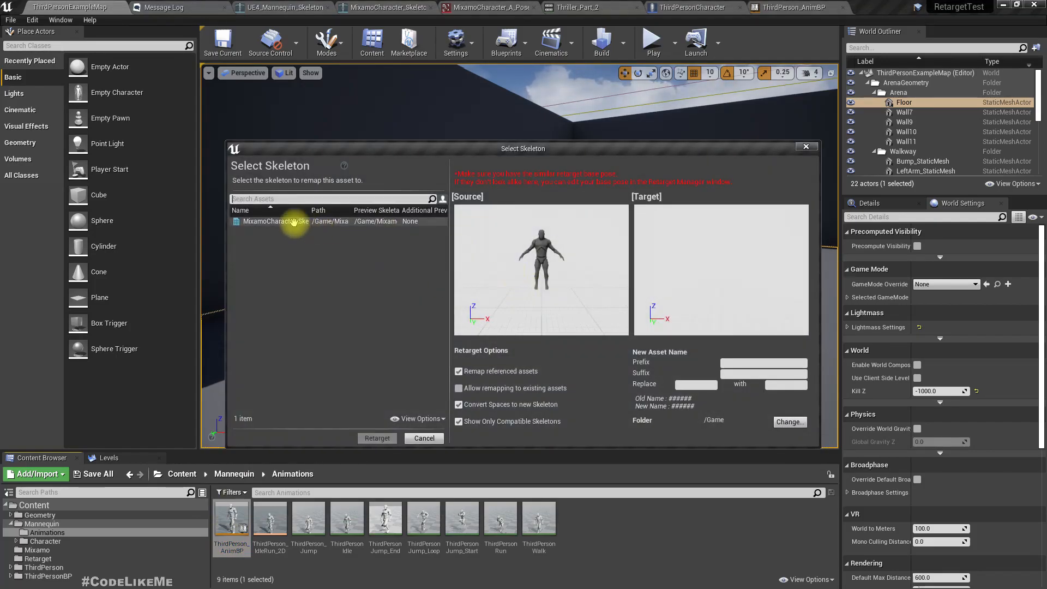
left_click(294, 221)
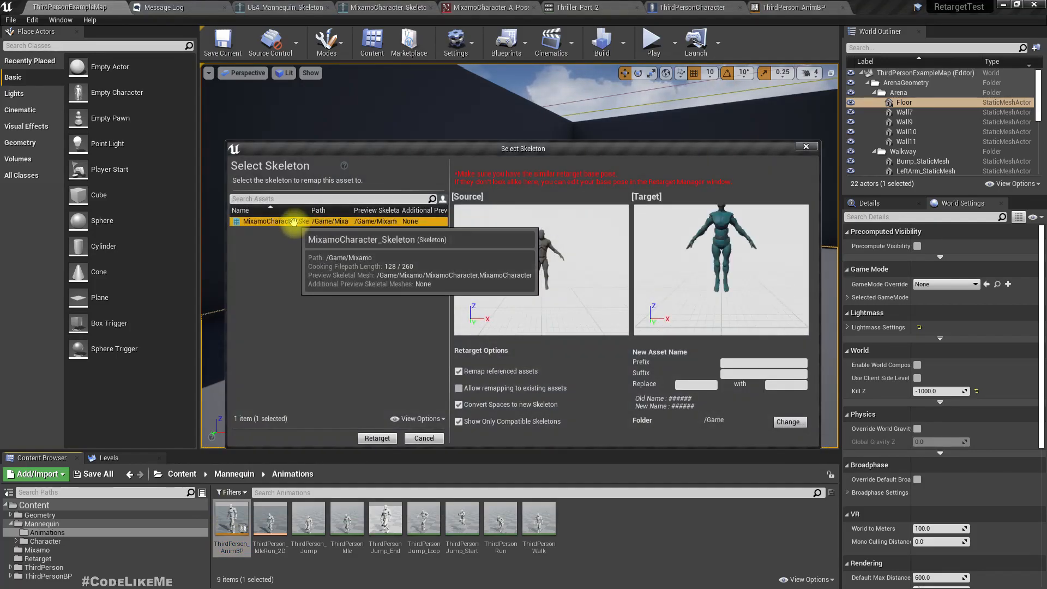
Set the output folder to /Game/Retarget and run the retarget of the animation blueprint
left_click(789, 423)
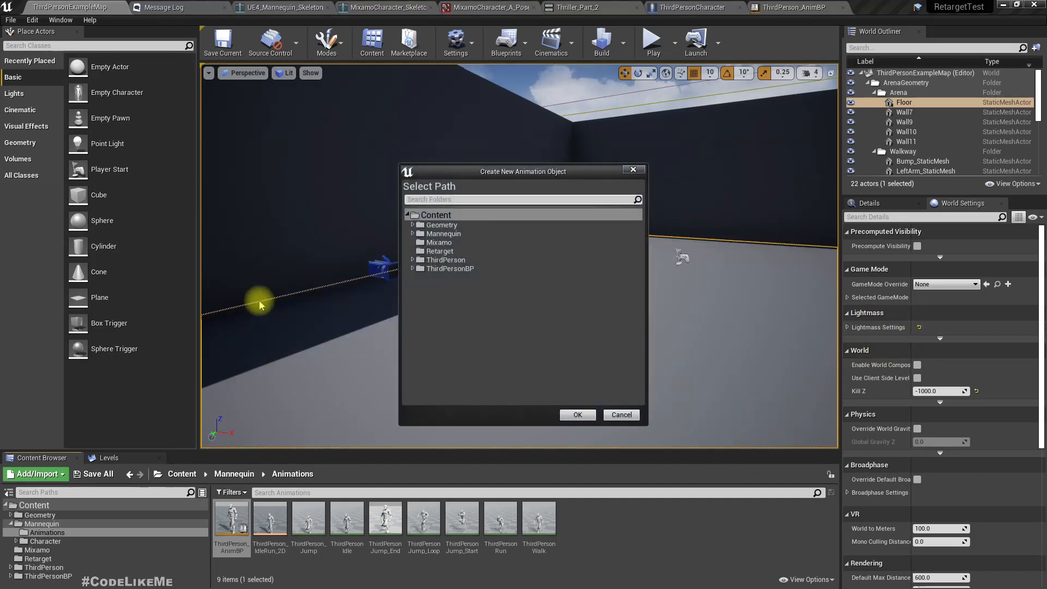
left_click(442, 251)
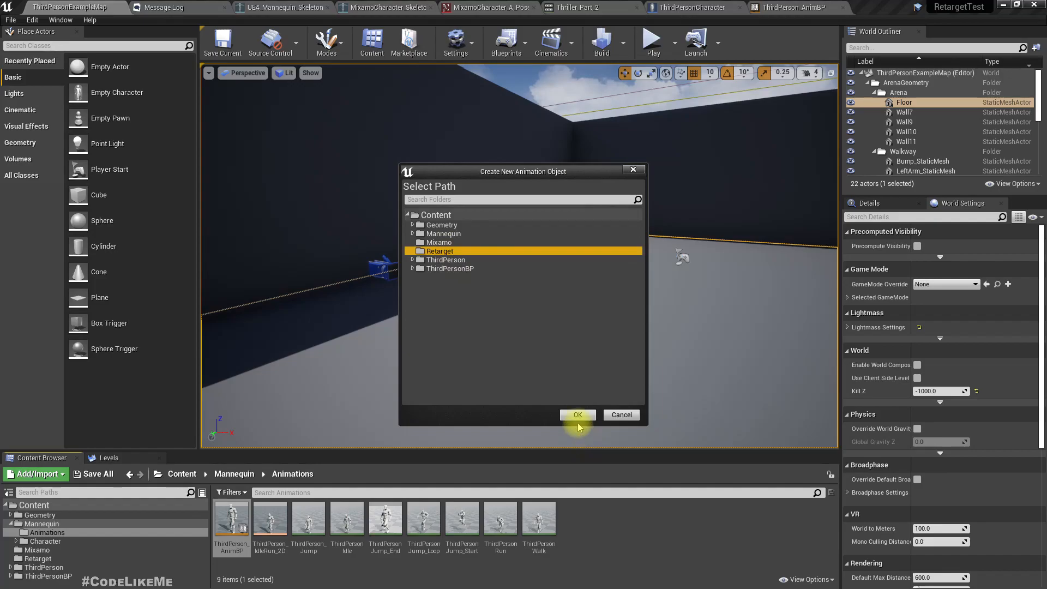
left_click(578, 418)
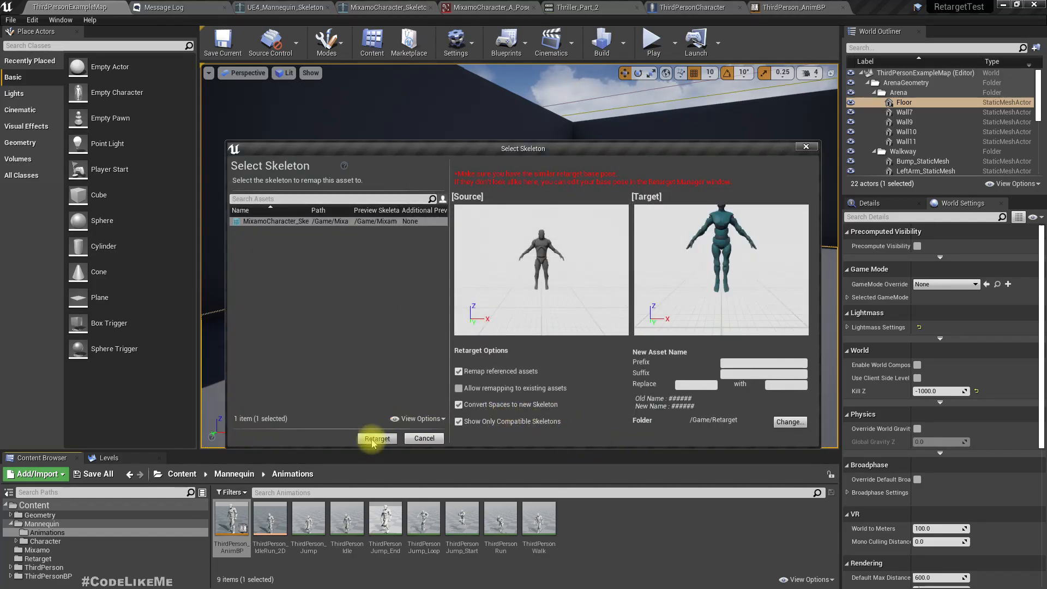
left_click(376, 439)
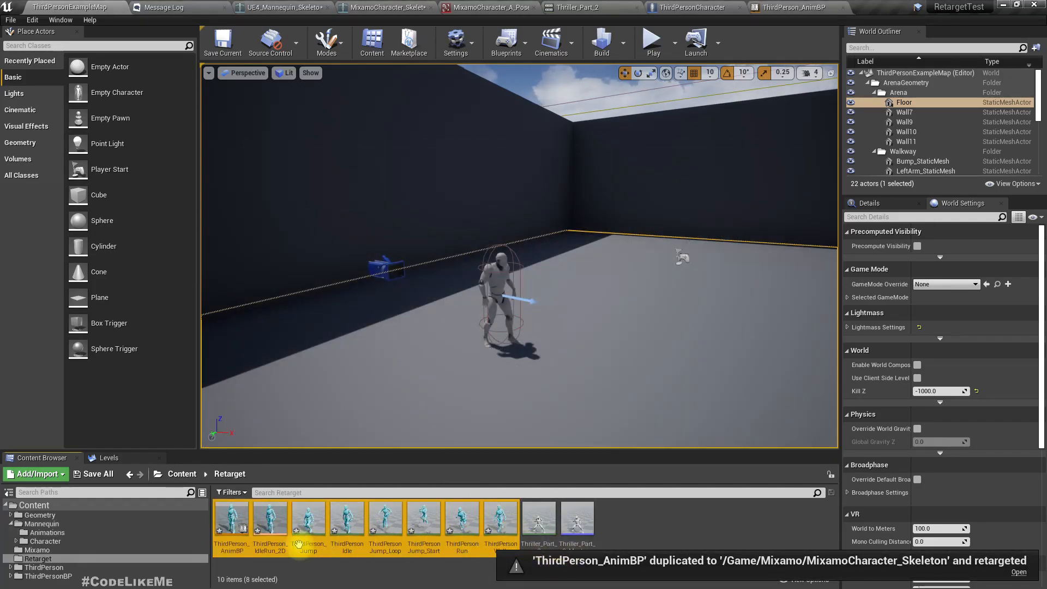
Open the retargeted ThirdPerson_AnimBP, inspect its character preview from several sides, and locate the asset in the Content Browser
double_click(232, 521)
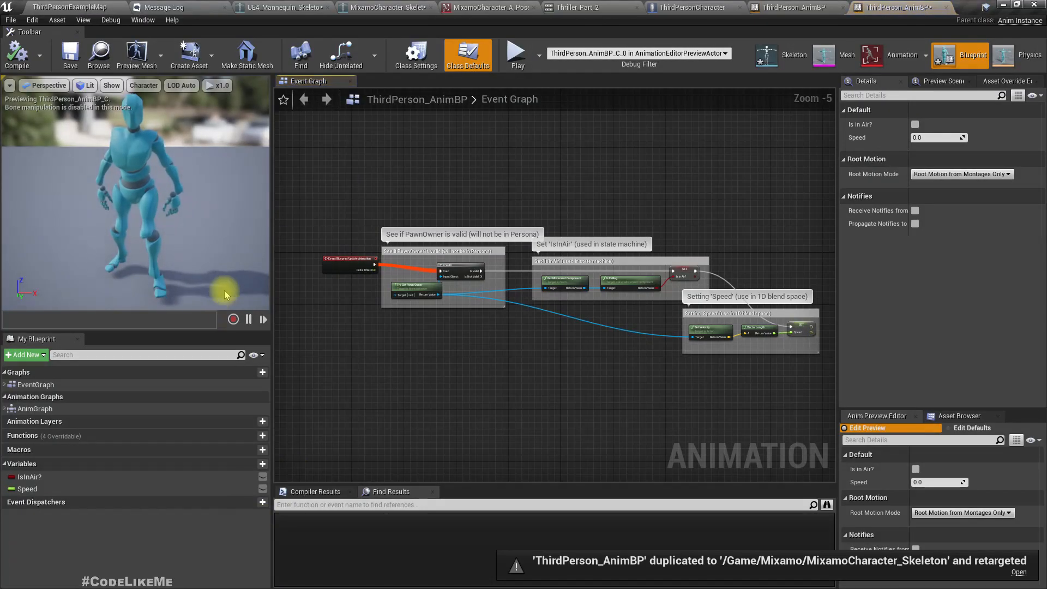
right_click_drag(163, 224, 273, 224)
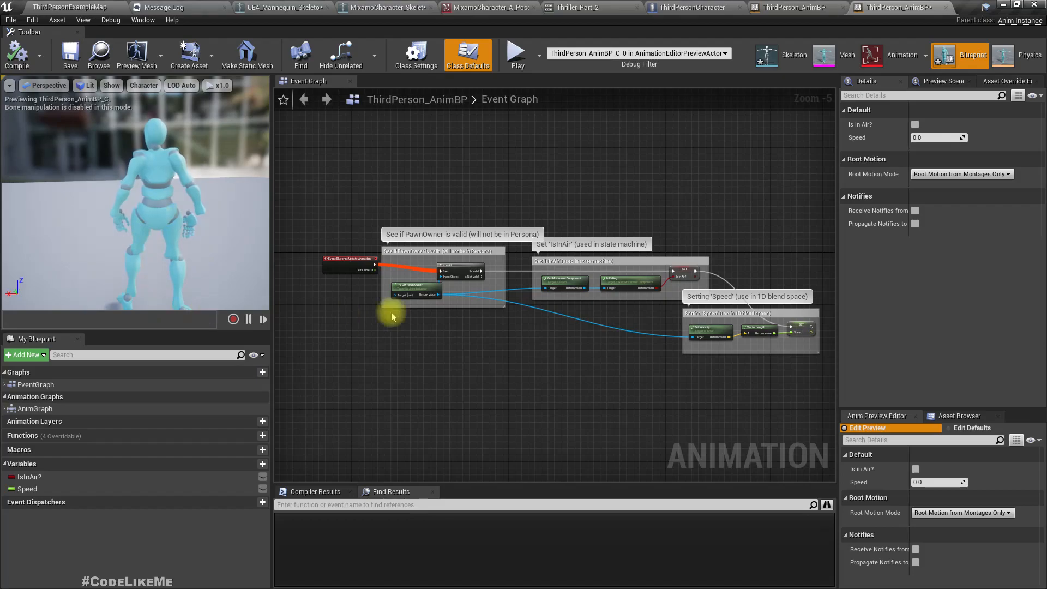
right_click_drag(170, 233, 256, 233)
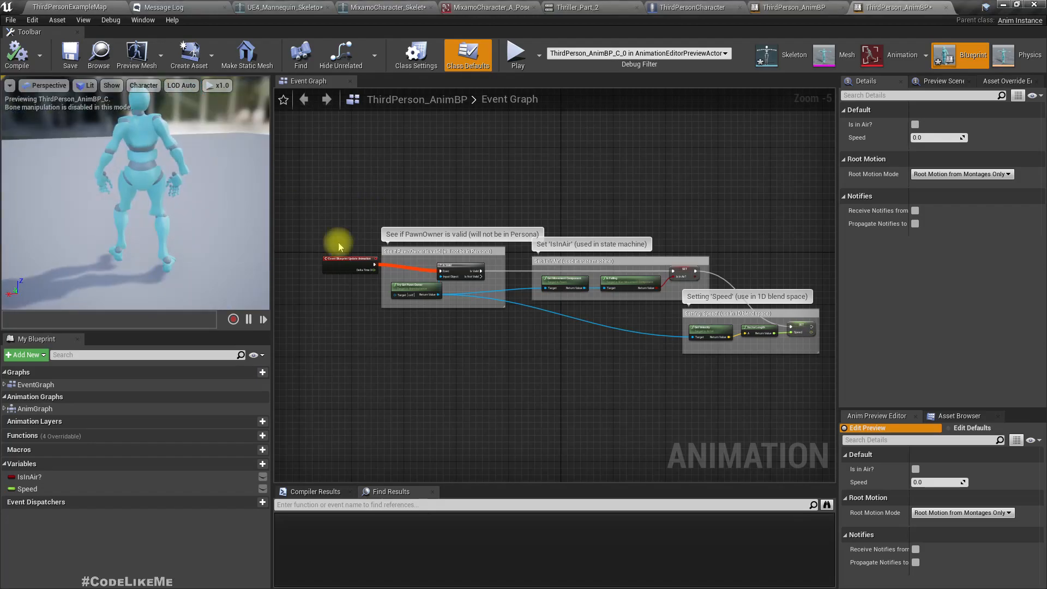
left_click(35, 408)
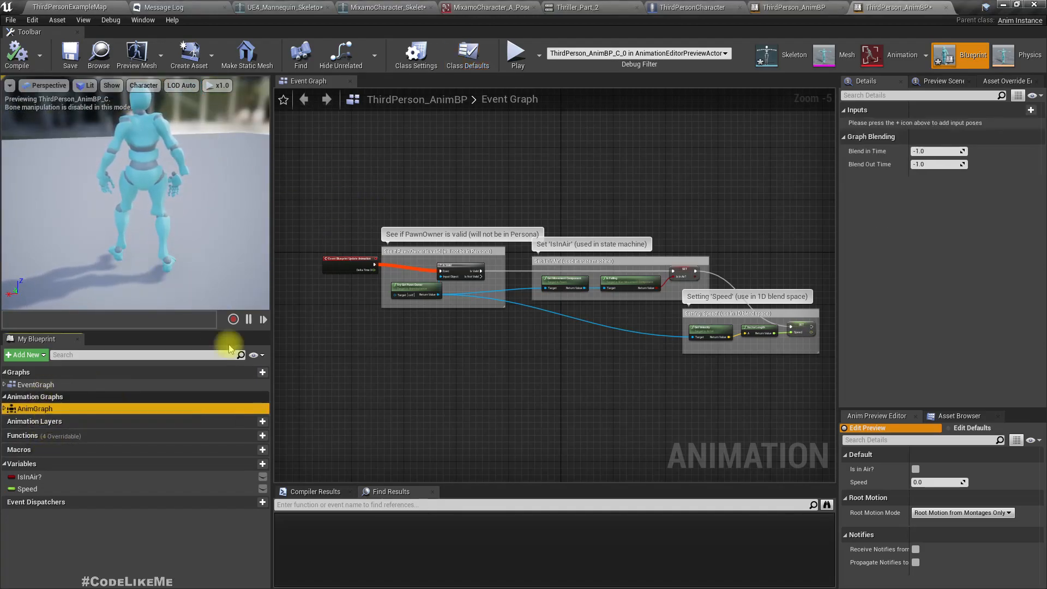
left_click(98, 54)
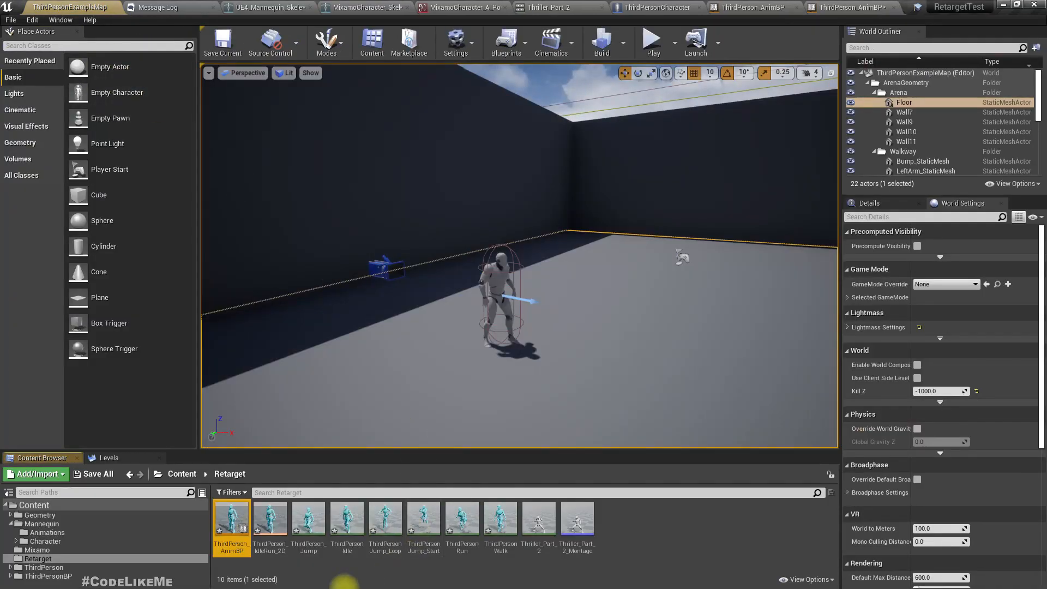
Open the retargeted ThirdPerson_IdleRun_2D blend space and preview the running pose near the high end of the Speed axis
double_click(274, 526)
left_click_drag(516, 498, 703, 499)
right_click_drag(512, 245, 250, 245)
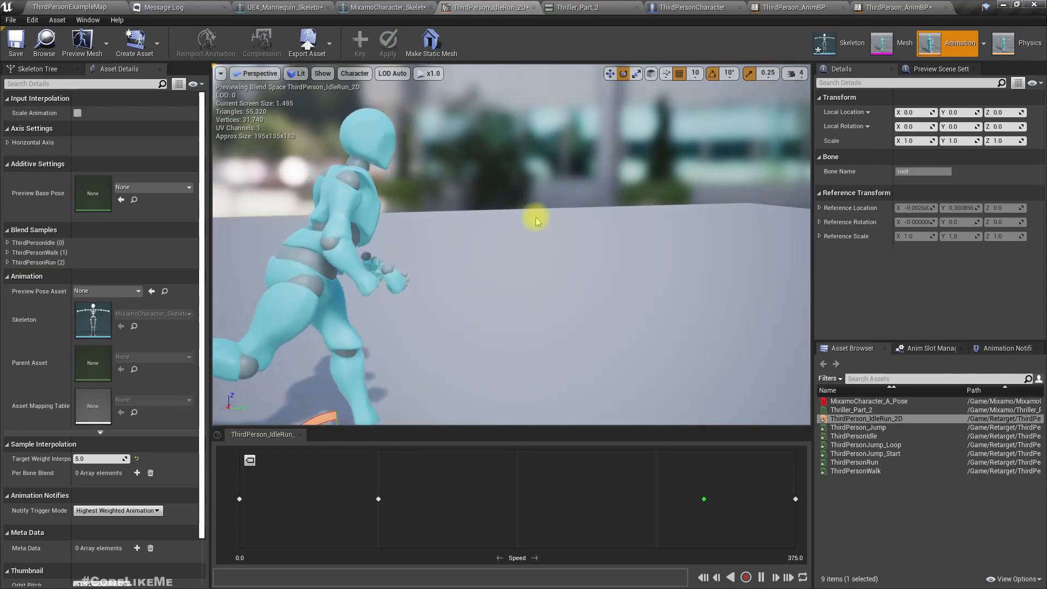
right_click_drag(535, 218, 468, 217)
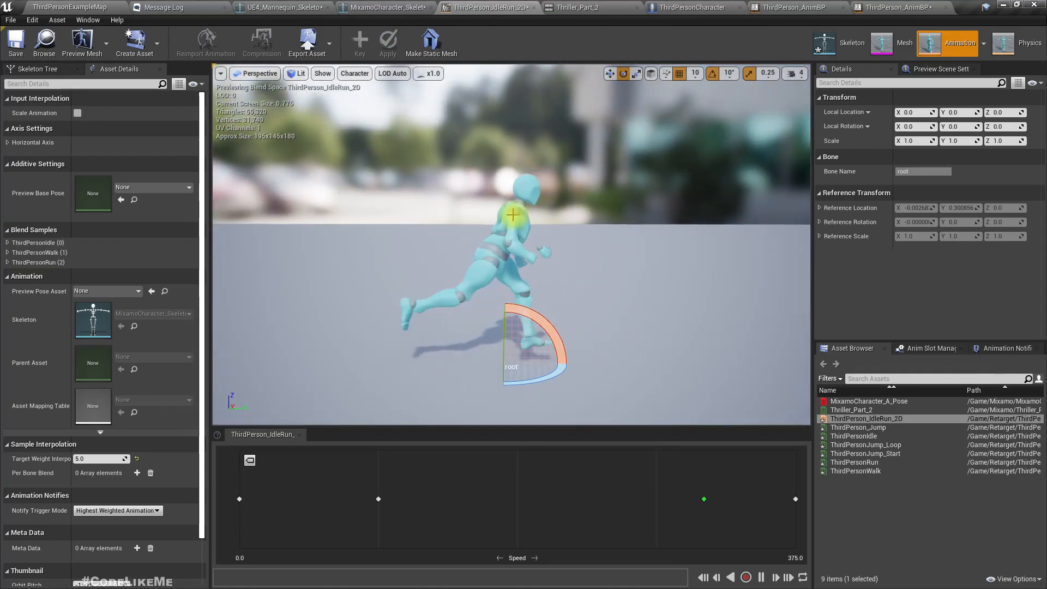
Look for the bone translation retargeting settings in the blend space, the Mixamo skeleton and the other open animation assets
left_click(56, 69)
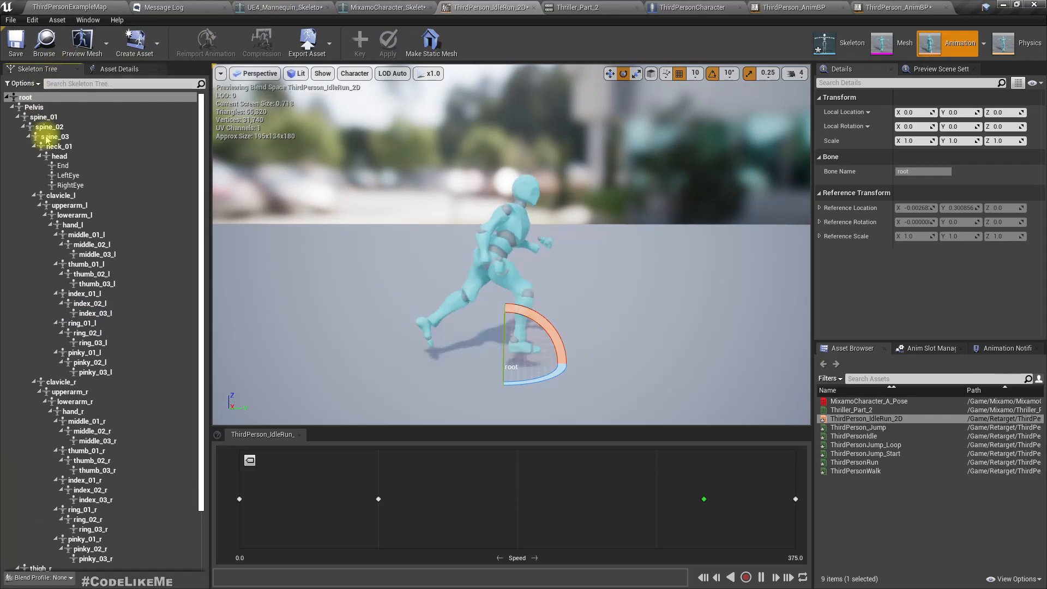
left_click(113, 69)
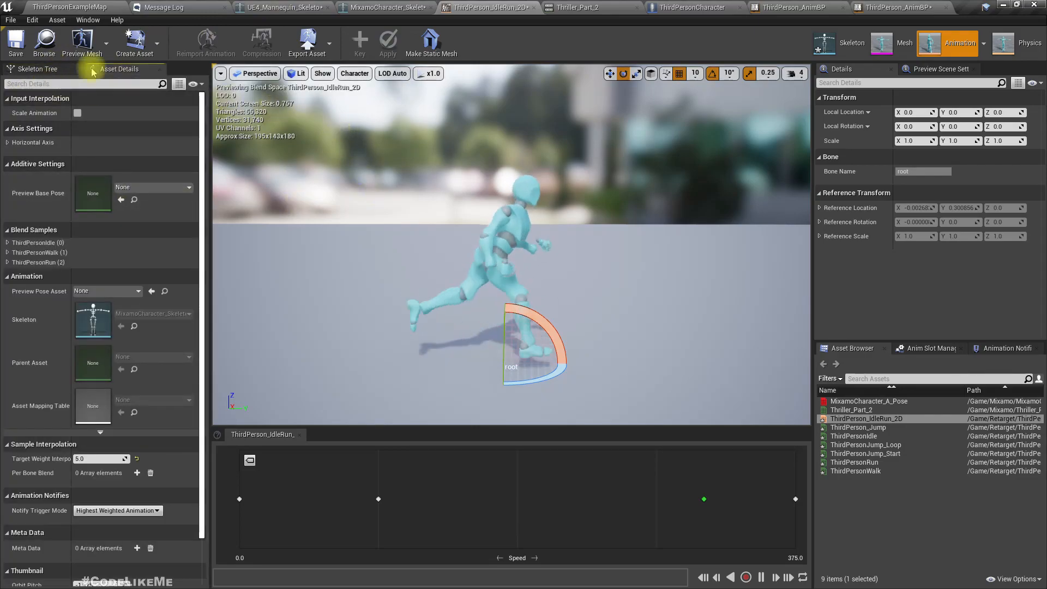
left_click(846, 47)
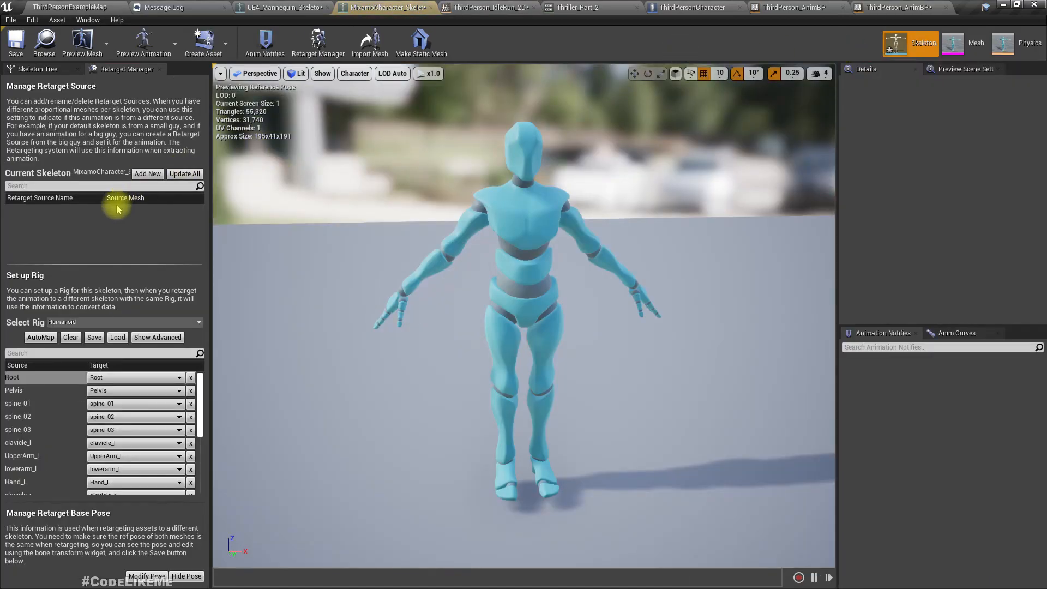
left_click(38, 69)
right_click(61, 128)
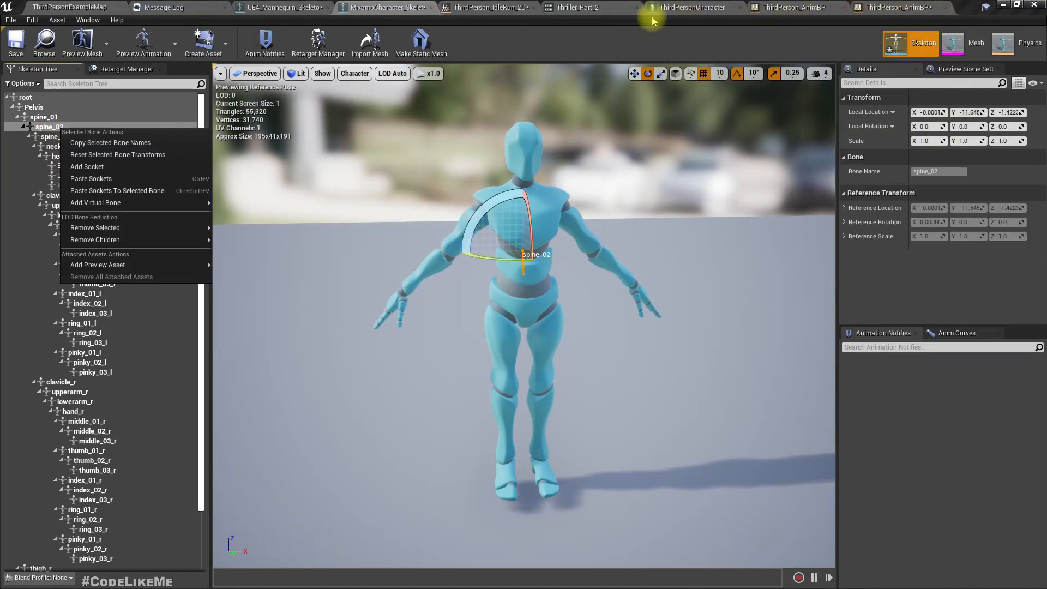
left_click(605, 7)
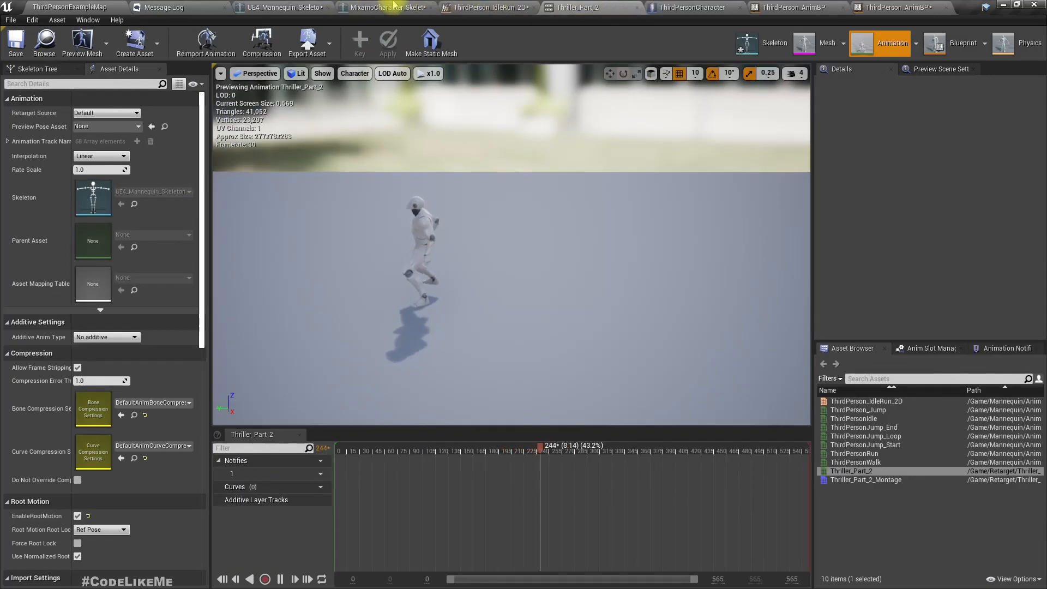
left_click(395, 7)
left_click(857, 5)
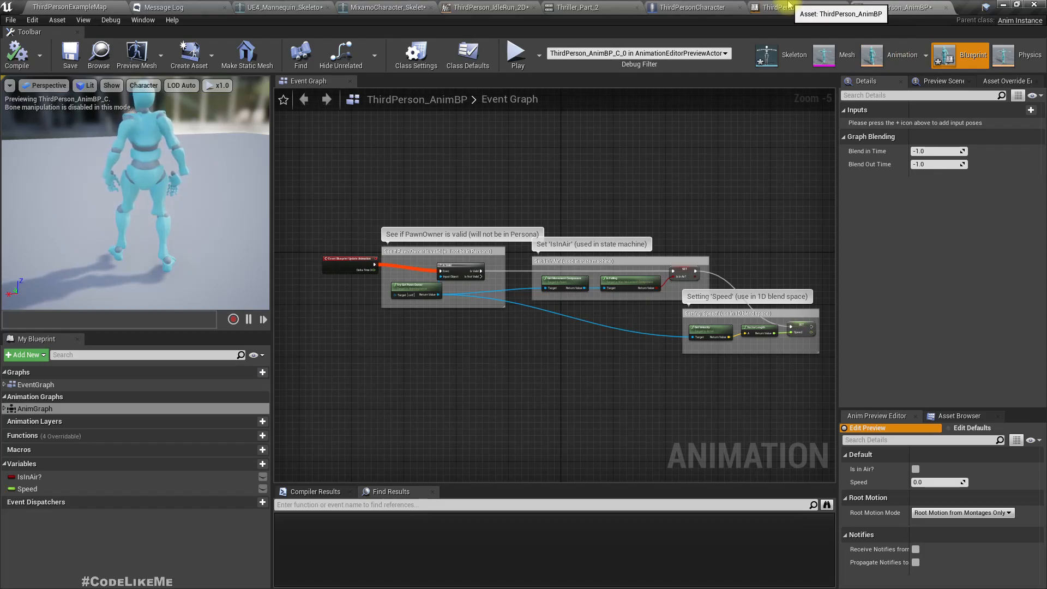
left_click(516, 10)
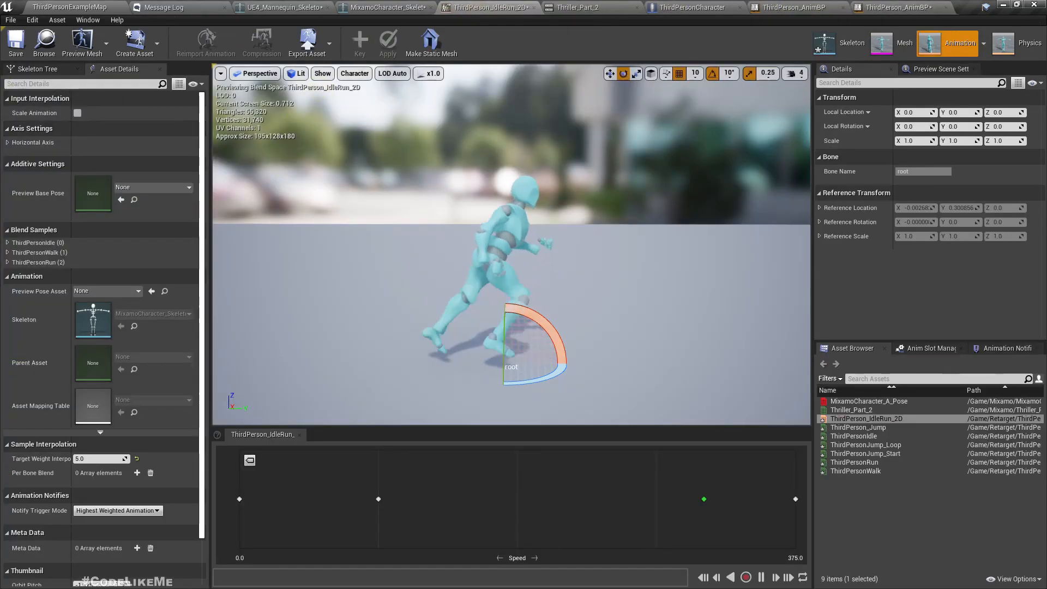
Show the retargeting options in the skeleton tree of ThirdPerson_IdleRun_2D
left_click(17, 69)
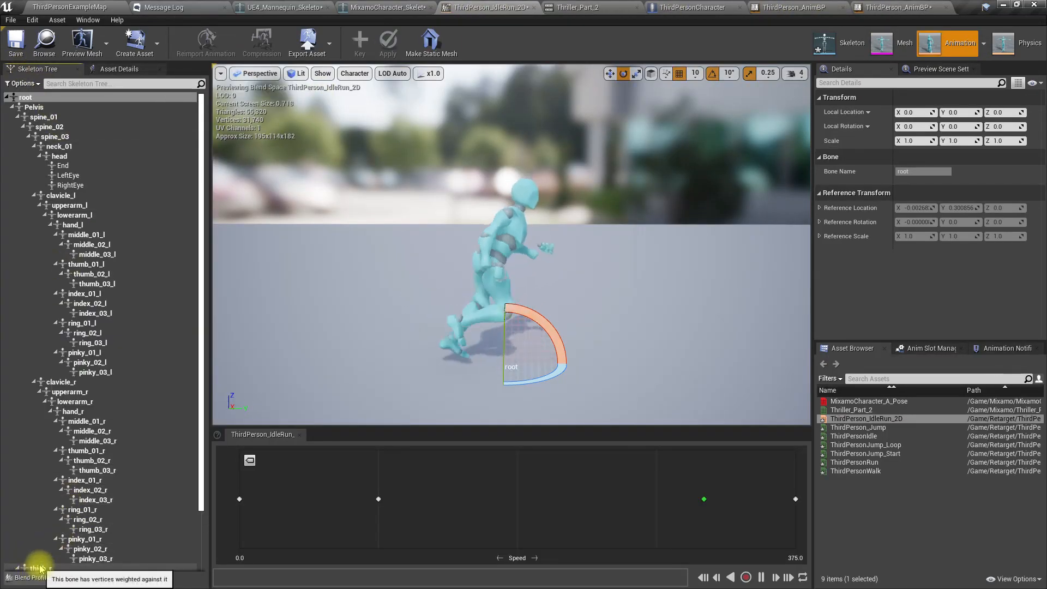
scroll(40, 568, "down", 3)
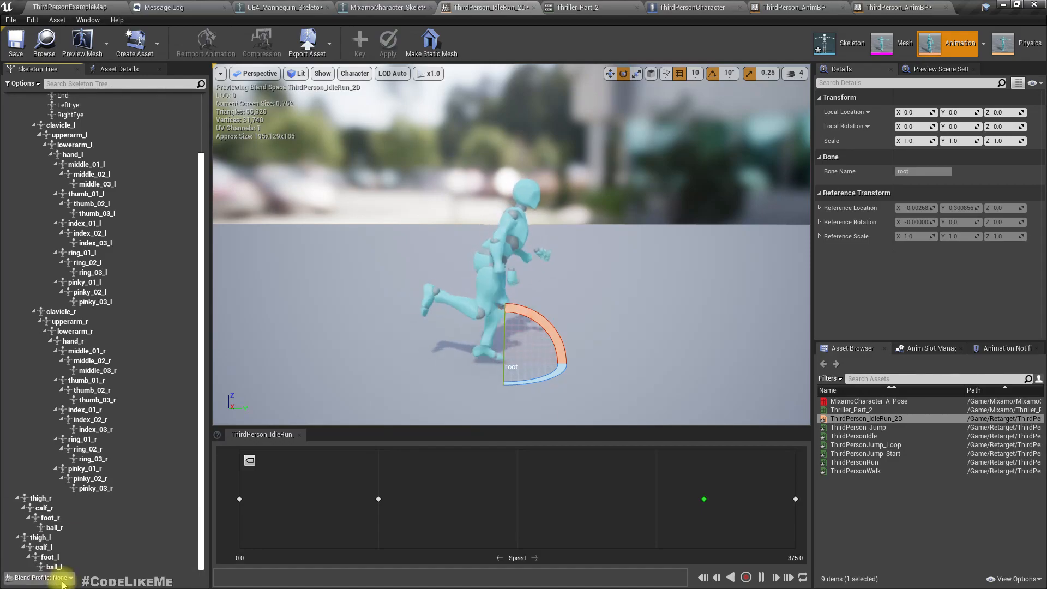
scroll(77, 164, "up", 3)
left_click(21, 83)
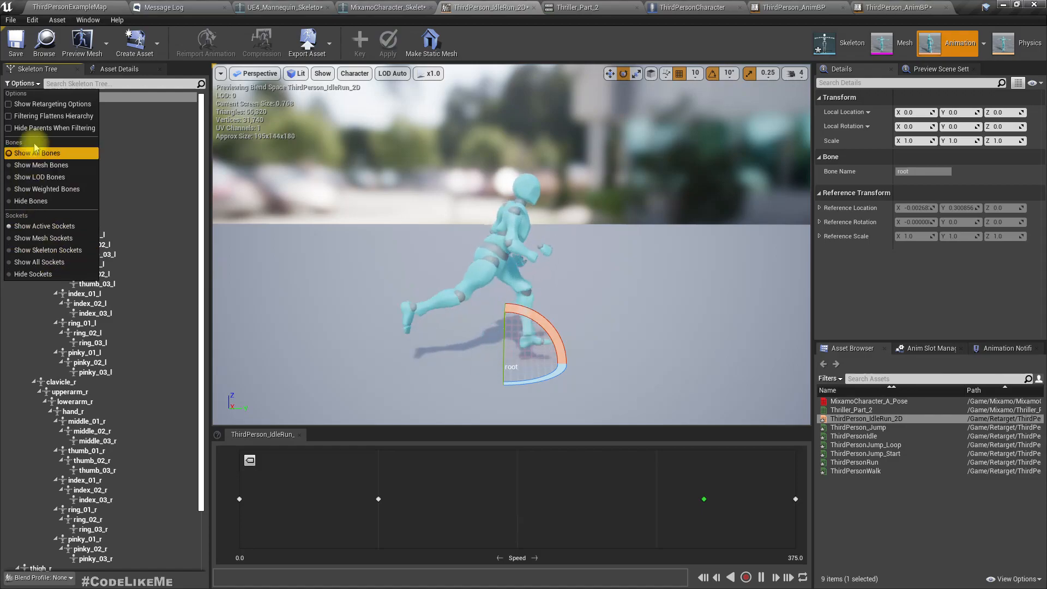
left_click(8, 104)
mouse_move(402, 220)
right_mouse_down()
mouse_move(374, 216)
mouse_move(402, 236)
right_mouse_up()
key("w")
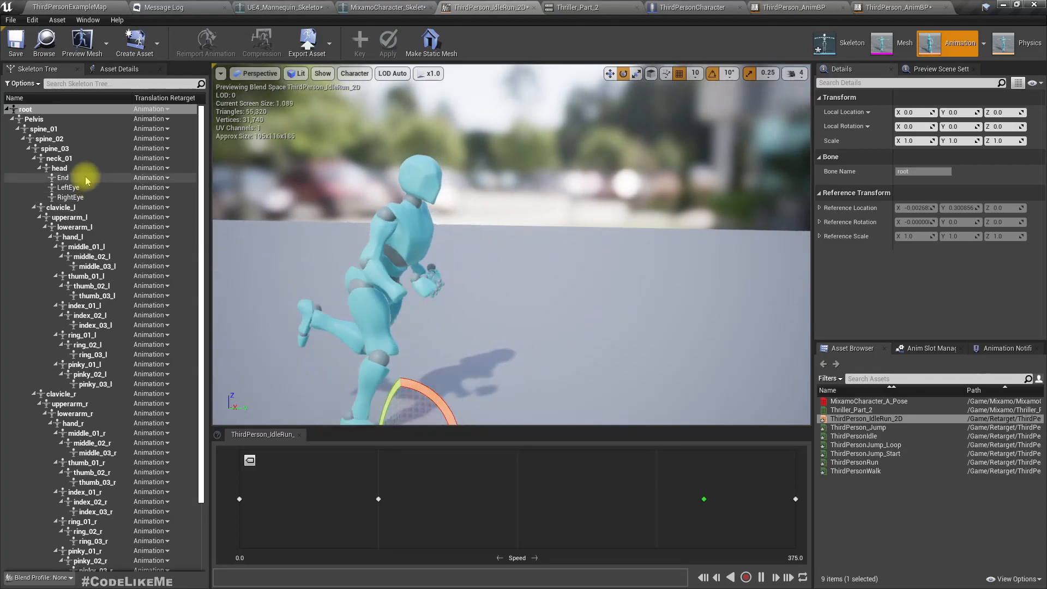
Recursively set translation retargeting to Skeleton from the clavicle_r bone and inspect the running character's arm and shoulder
scroll(79, 234, "down", 3)
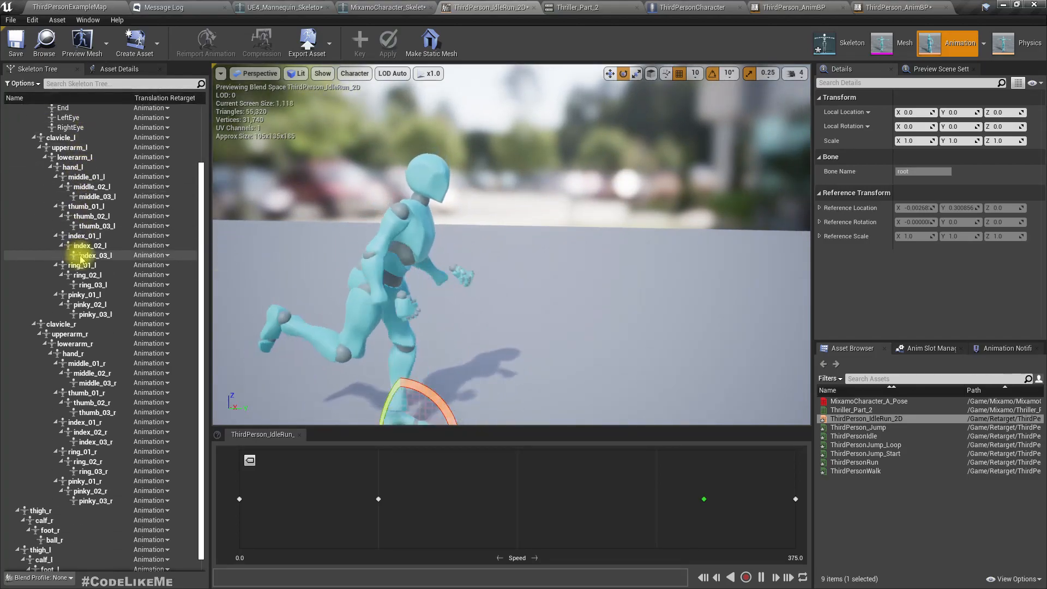
right_click(101, 327)
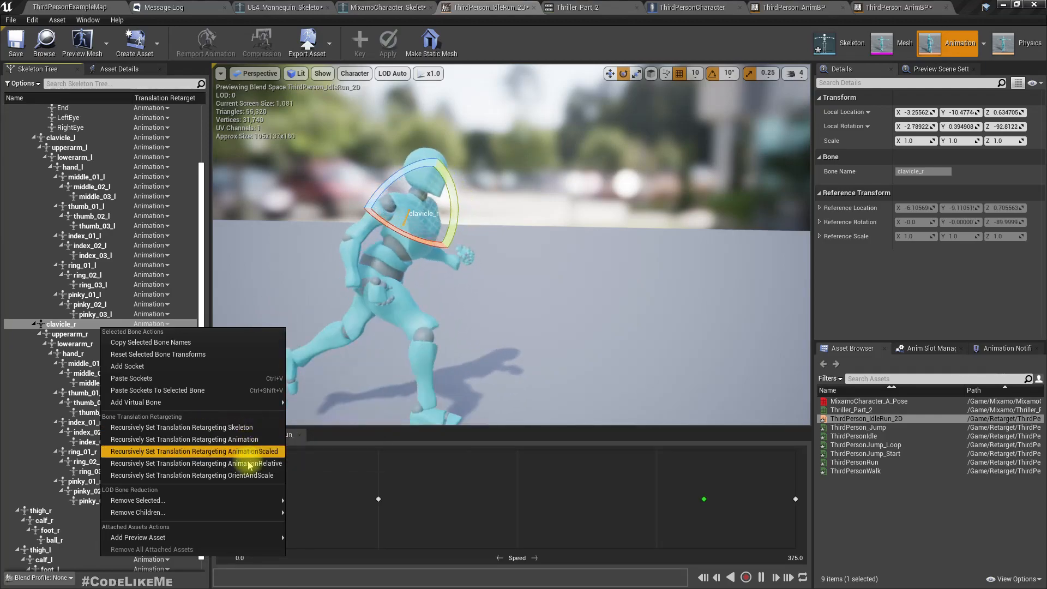
left_click(255, 427)
left_click_drag(498, 411, 577, 411)
right_click_drag(578, 411, 714, 417)
key("a")
right_click_drag(461, 393, 526, 393)
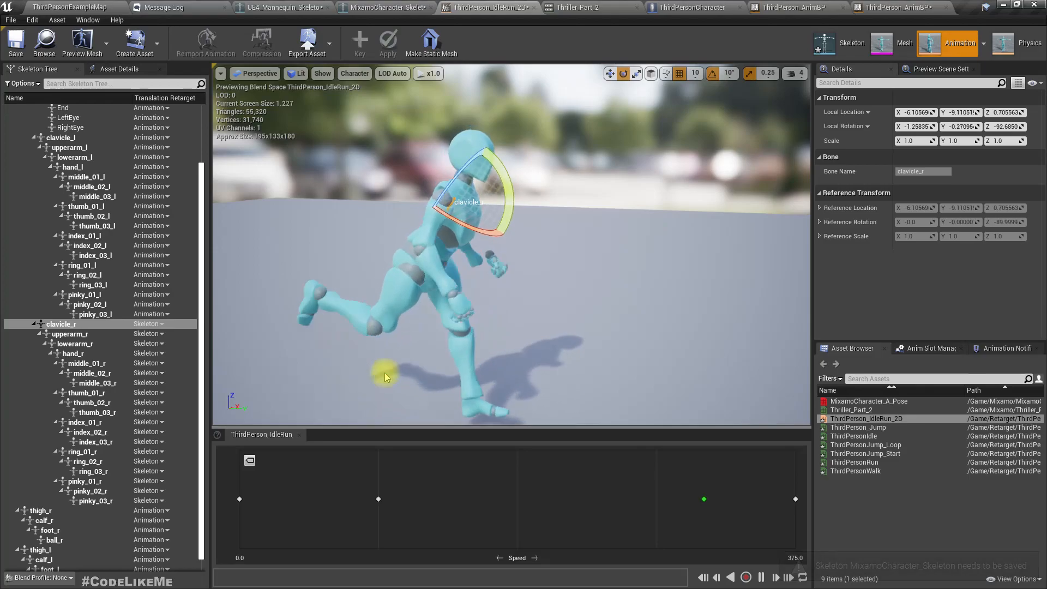
right_click_drag(575, 276, 427, 276)
key("d")
Recursively set translation retargeting to Skeleton from the Pelvis bone, check the running preview, and save all assets
scroll(129, 131, "up", 3)
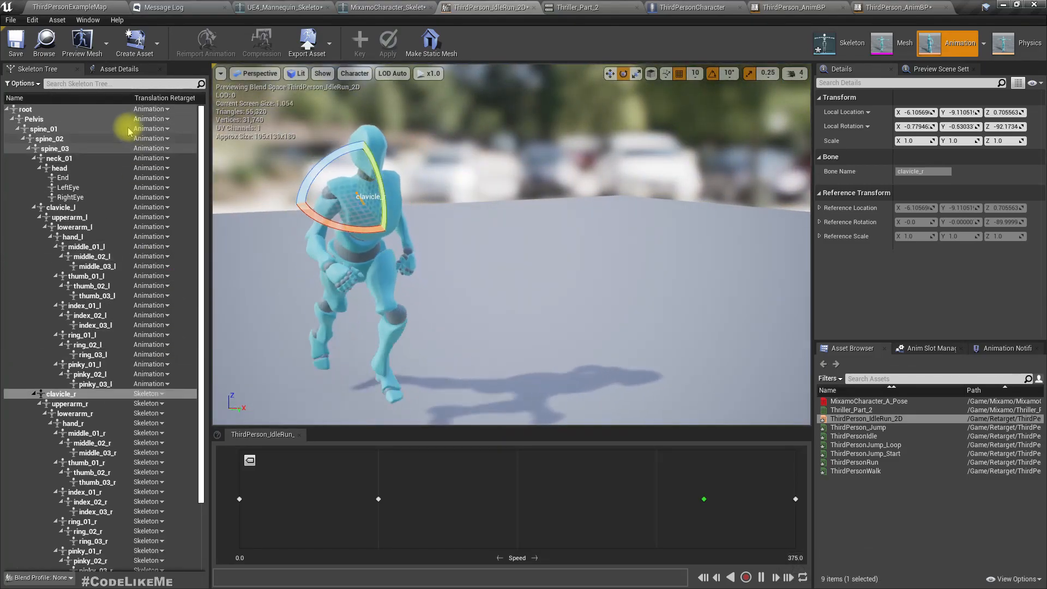
left_click(70, 120)
right_click(67, 120)
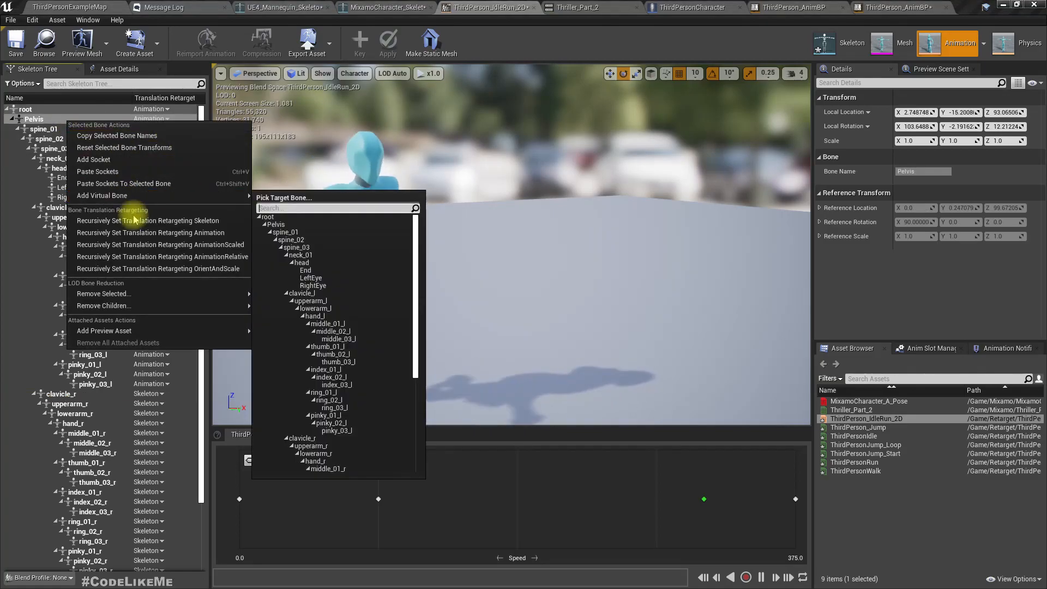
left_click(141, 220)
right_click_drag(549, 252, 883, 258)
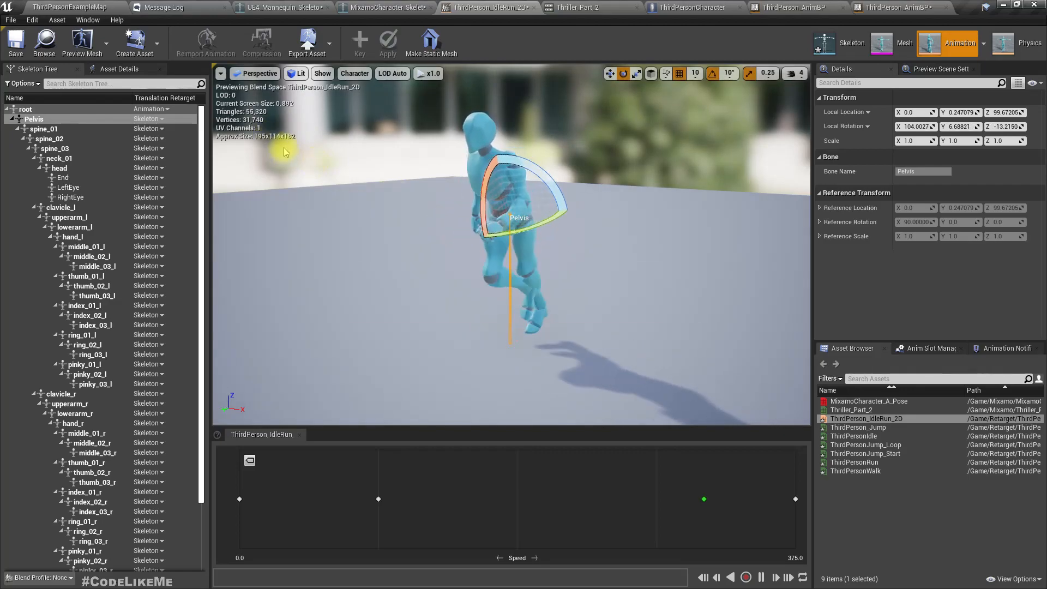
key("ctrl+shift+s")
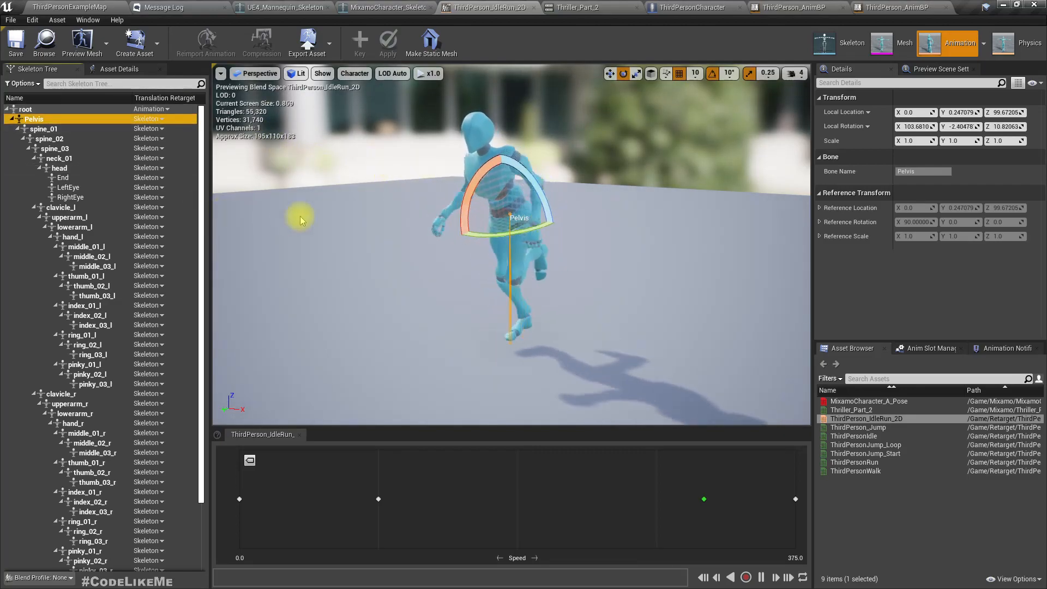
In the ThirdPersonCharacter blueprint, set the Mesh component's skeletal mesh to MixamoCharacter
right_click_drag(457, 228, 586, 228)
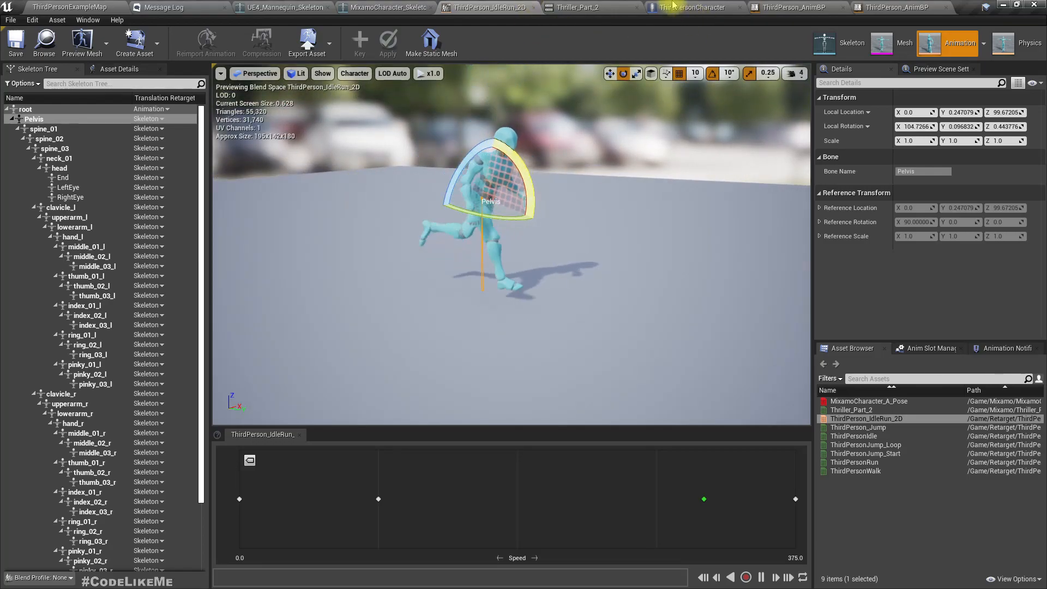
left_click(673, 7)
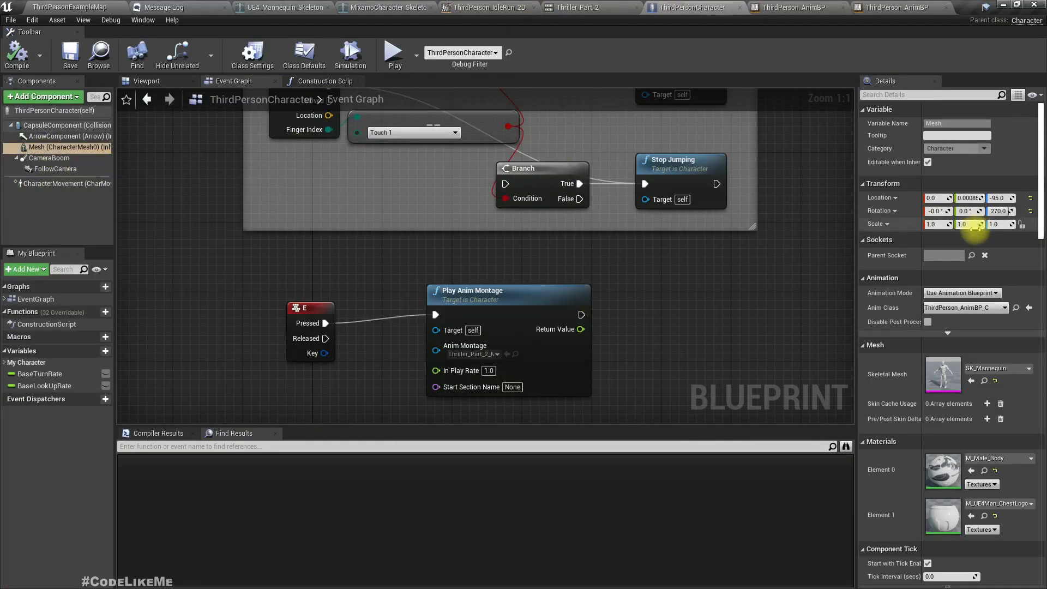
left_click(997, 369)
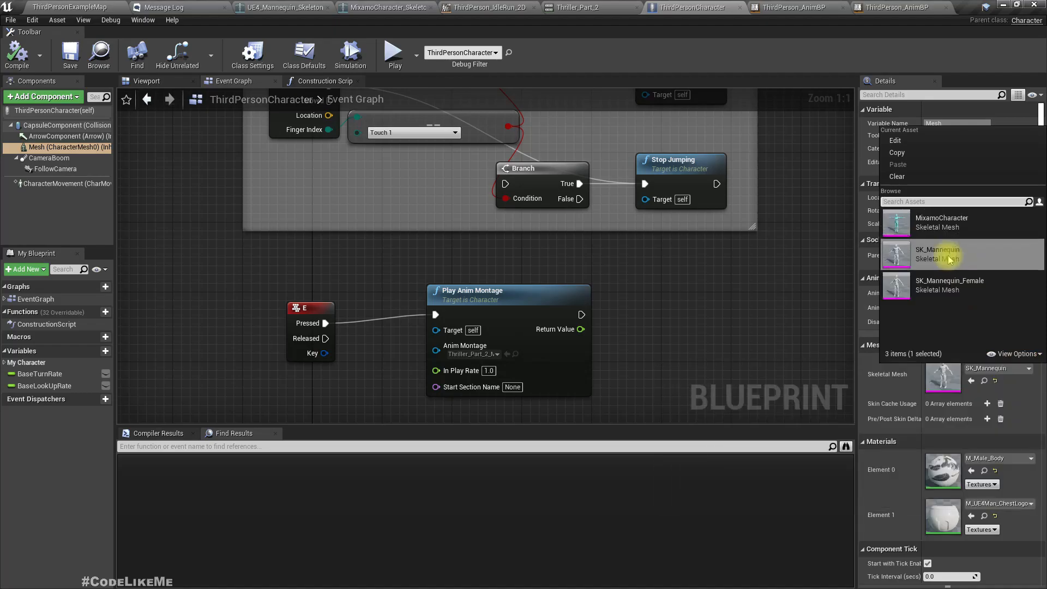
left_click(952, 223)
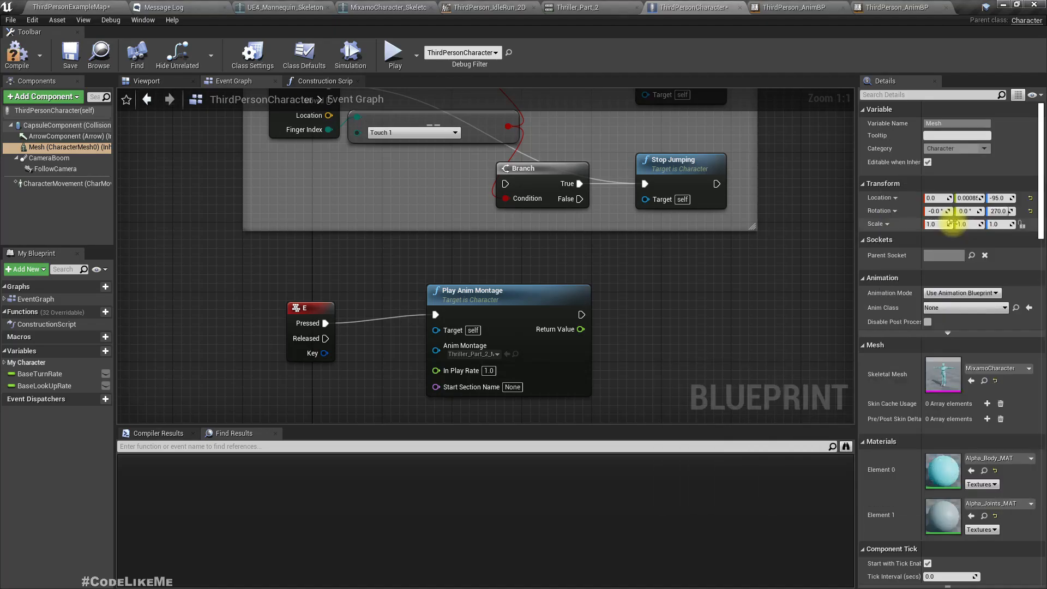
Try the second listed ThirdPerson_AnimBP as the Mesh component's anim class and check the character's pose in the viewport
left_click(942, 309)
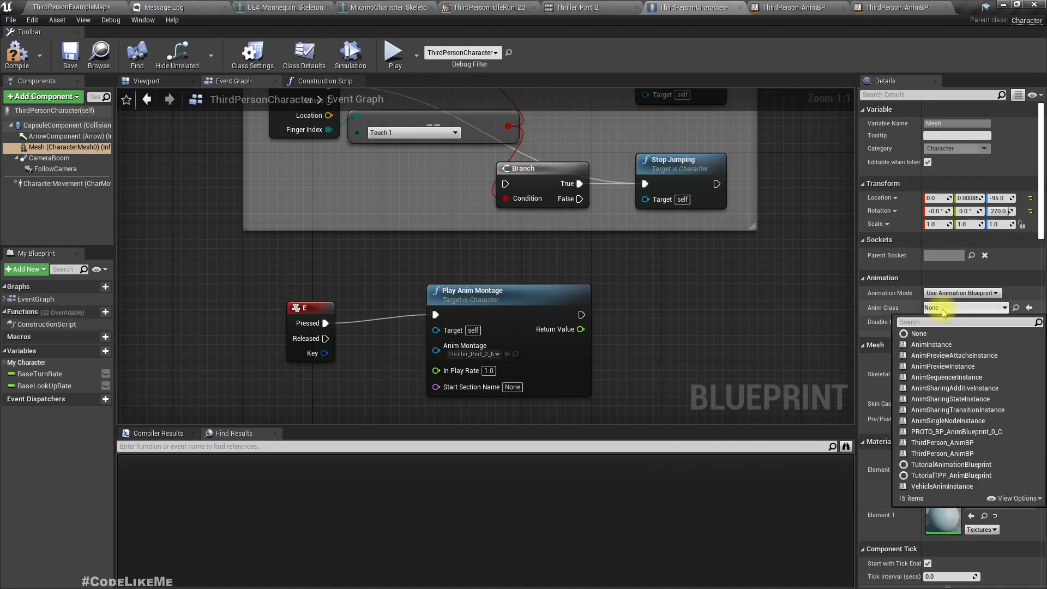
left_click(934, 456)
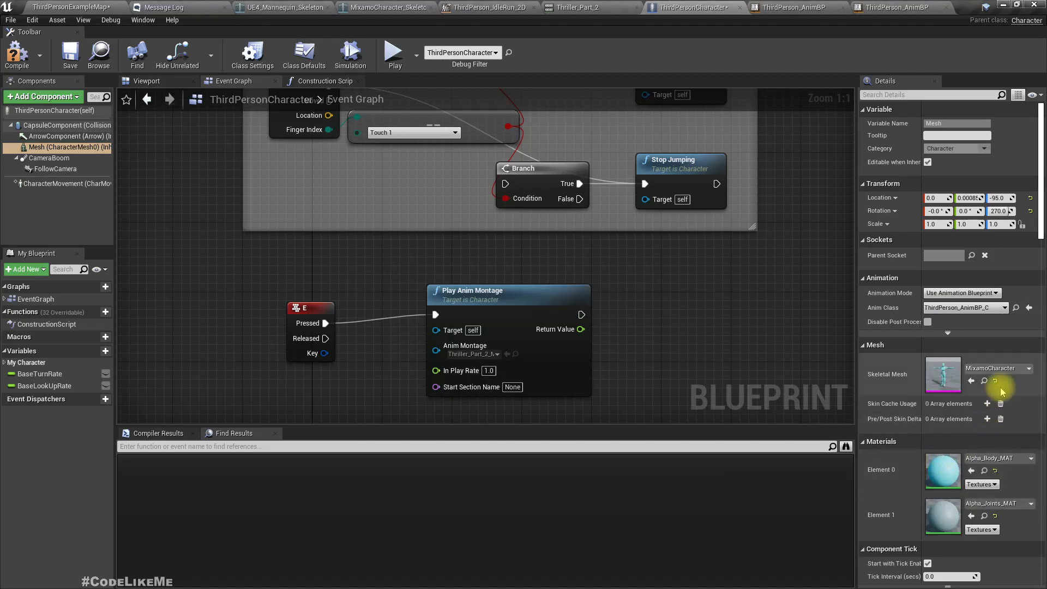
left_click(173, 85)
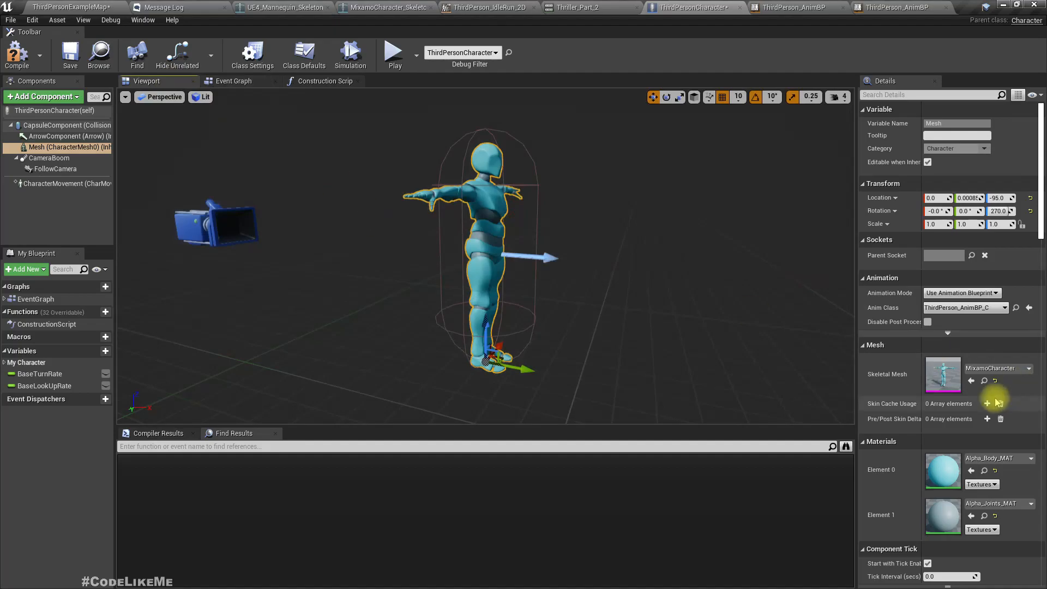
Set the Mesh component's anim class to the first listed ThirdPerson_AnimBP, inspect the character from the front, and compile the blueprint
left_click(959, 309)
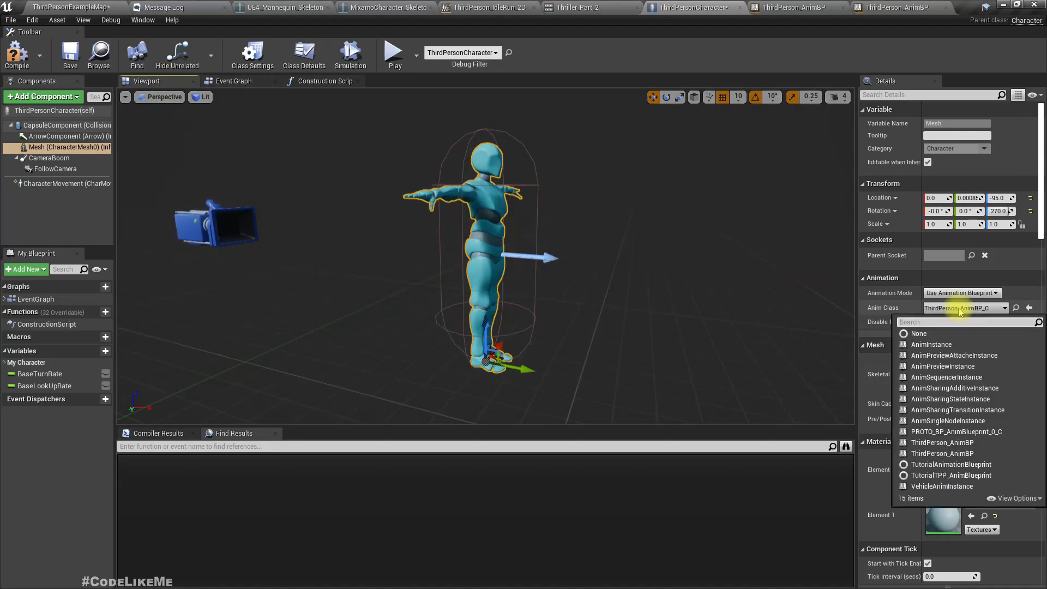
left_click(951, 447)
key("d")
right_click_drag(567, 292, 431, 289)
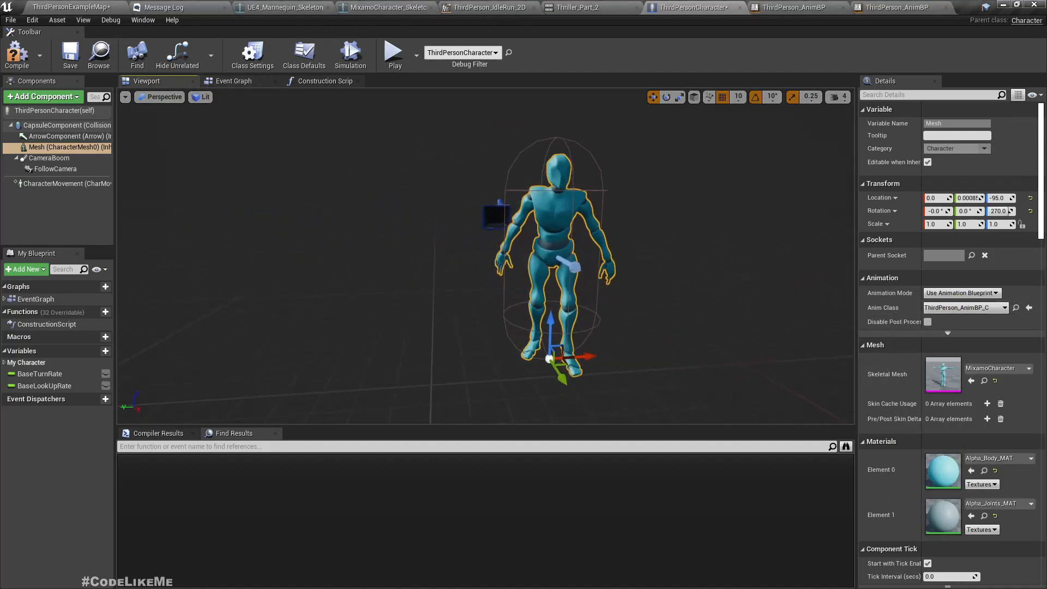
left_click(17, 55)
Play-test ThirdPersonExampleMap, running, jumping and climbing the stairs to check the retargeted animations on the Mixamo character
left_click(77, 7)
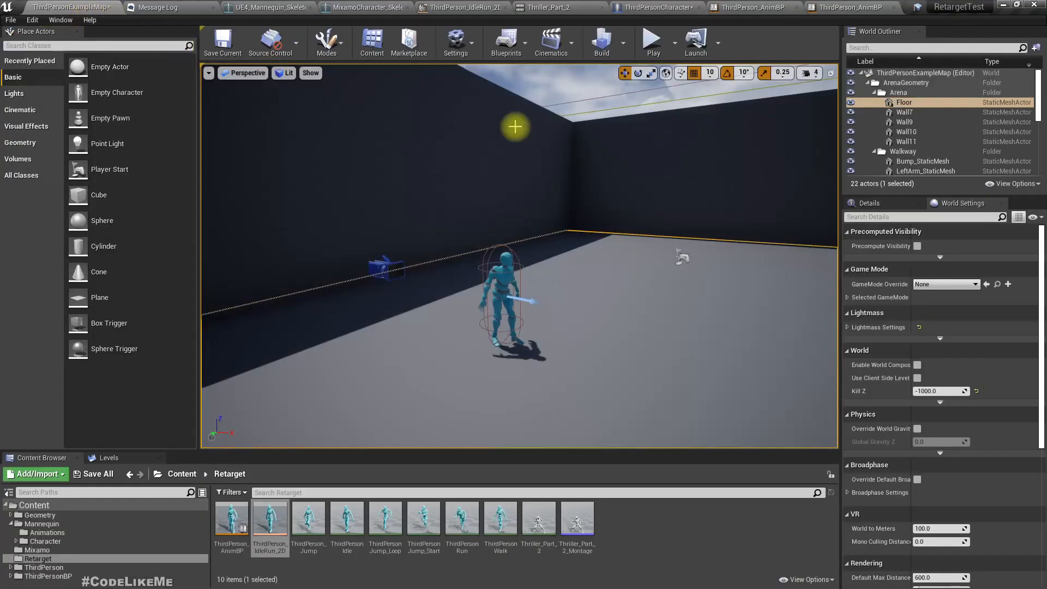
left_click(654, 38)
key("w")
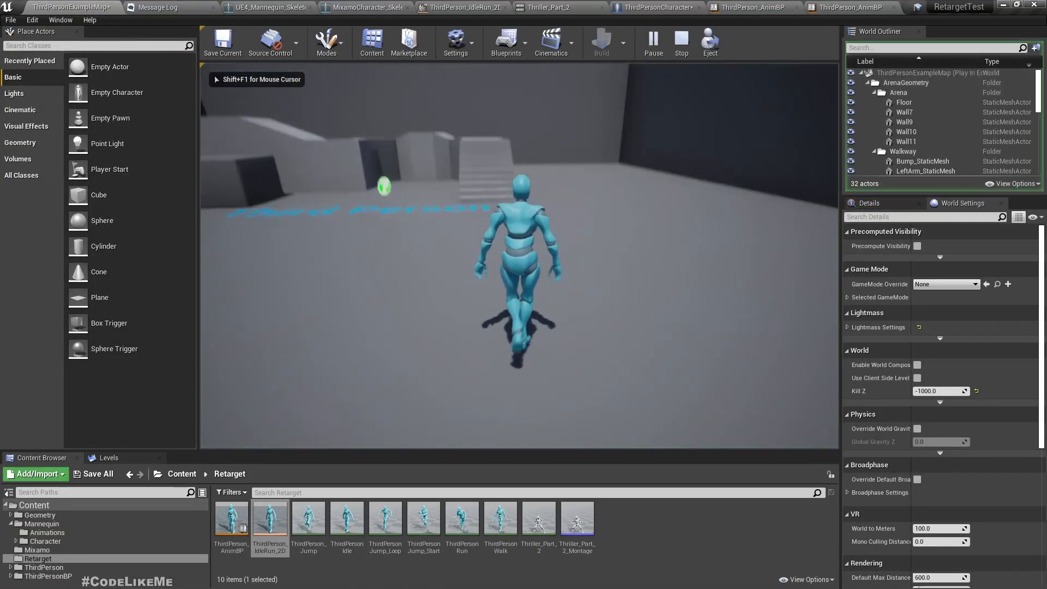
key("w")
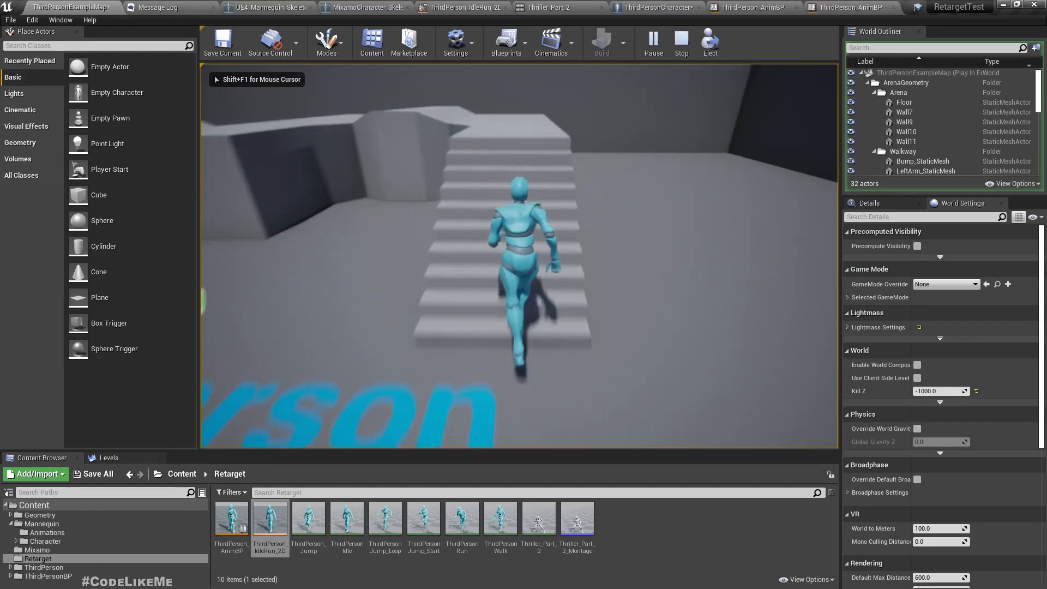
key("w")
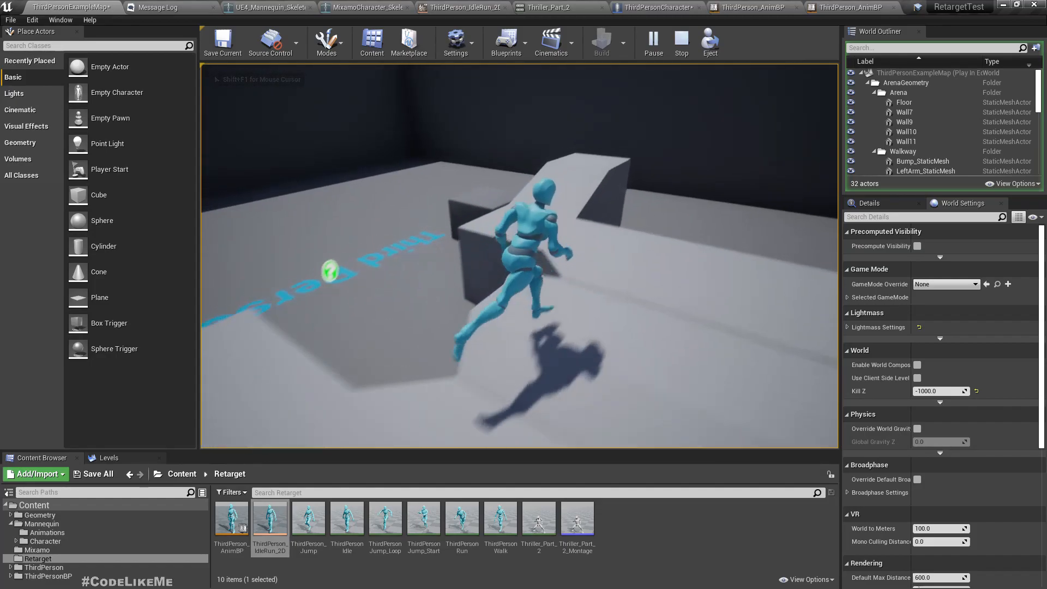
key("w")
key("space")
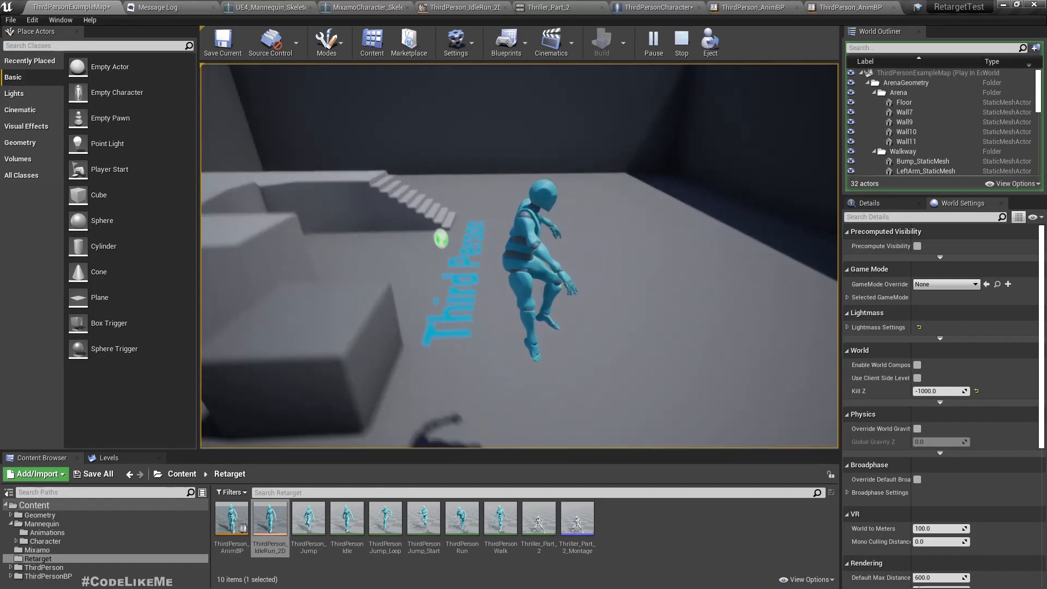
key("w")
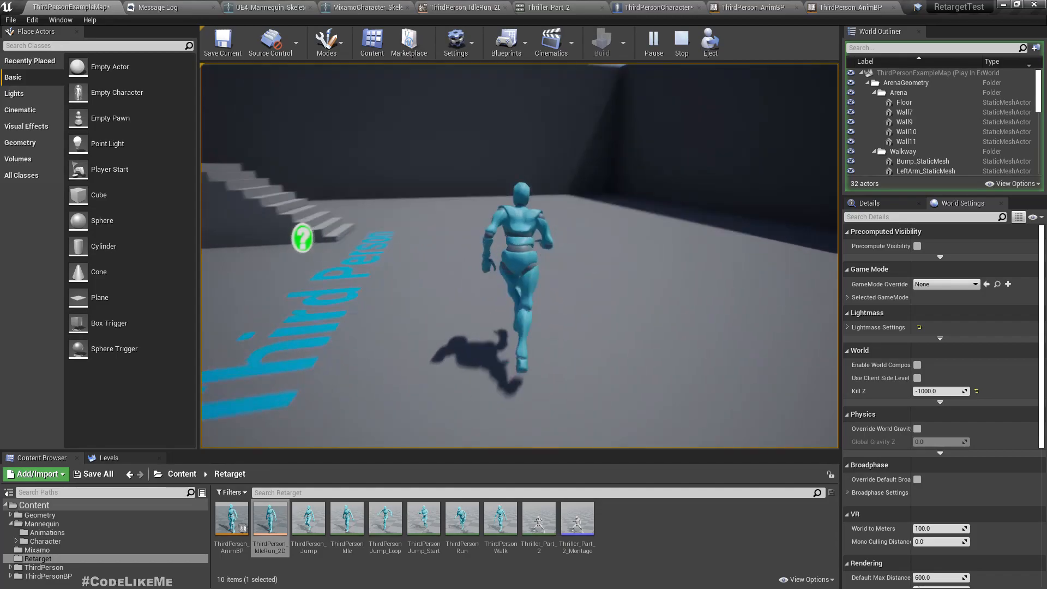
key("s")
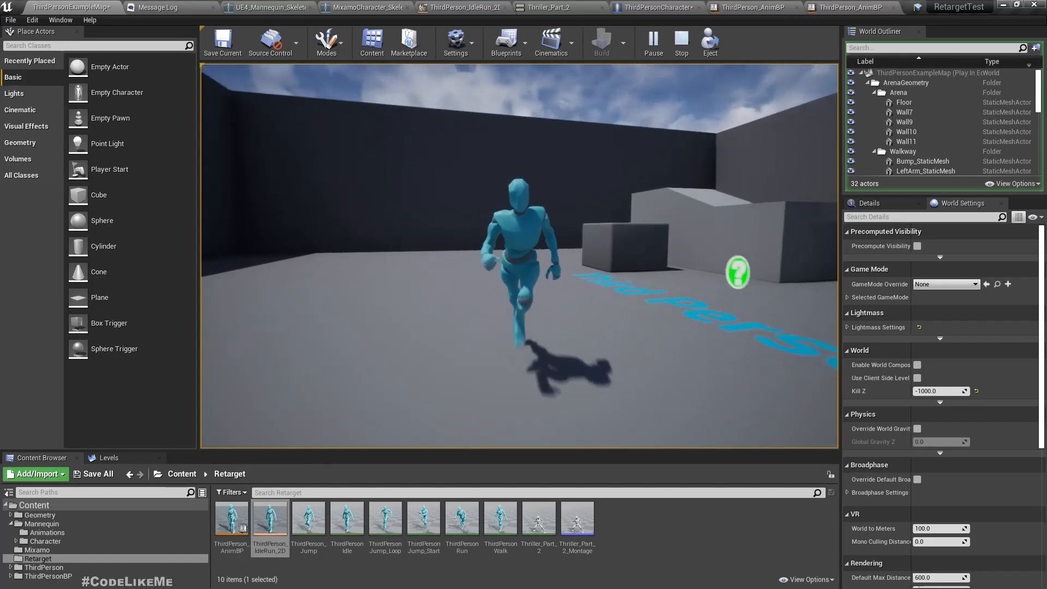
key("w")
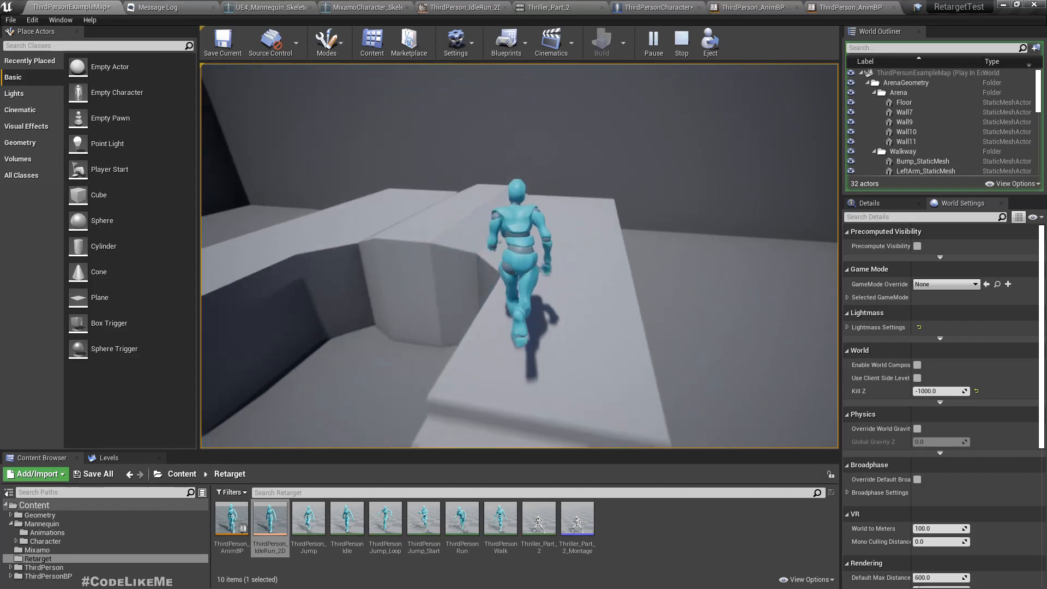
key("space")
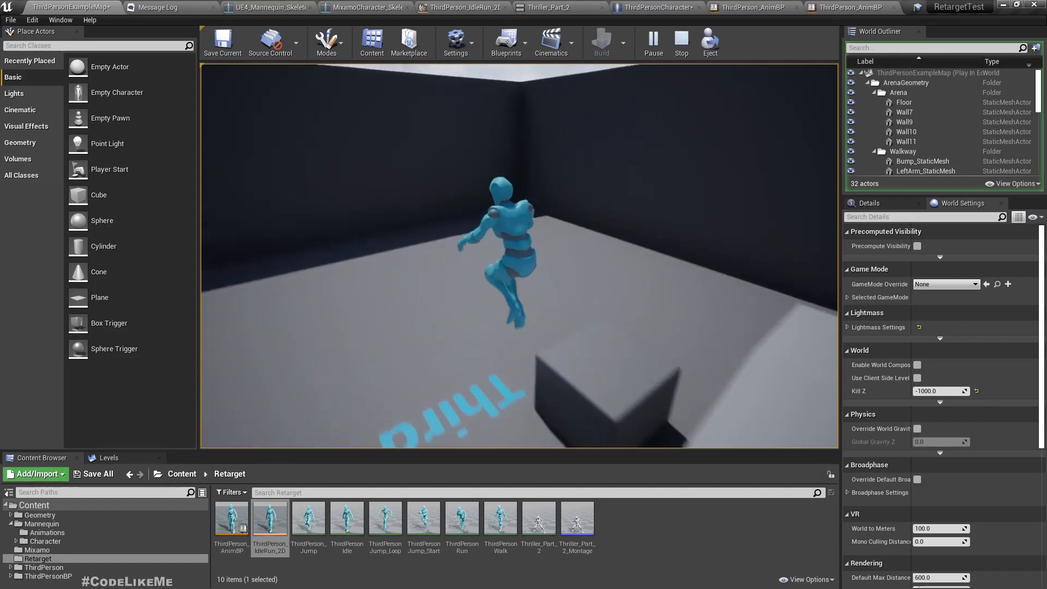
key("d")
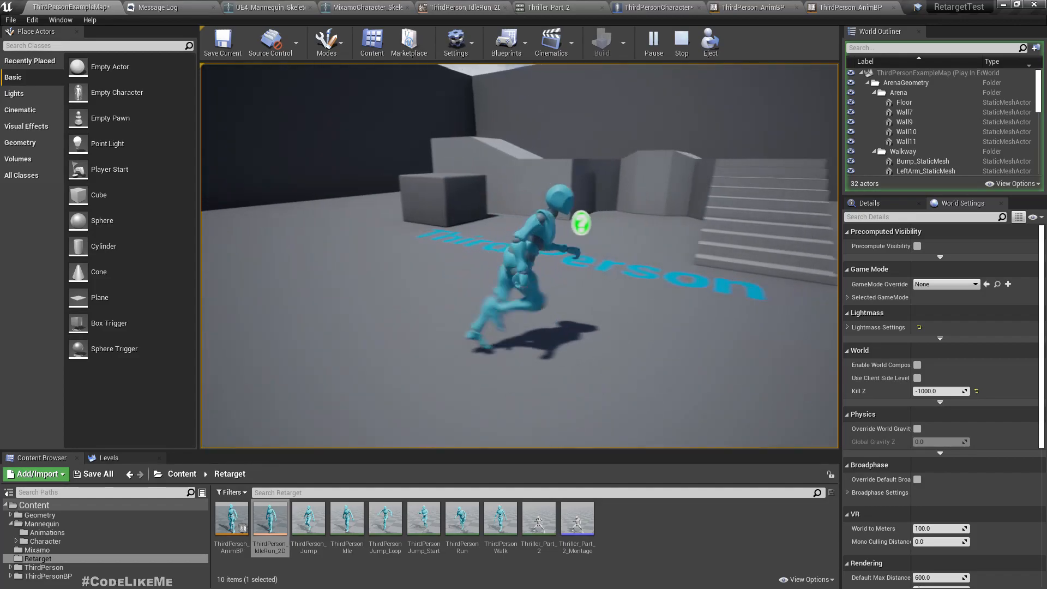
key("space")
key("w")
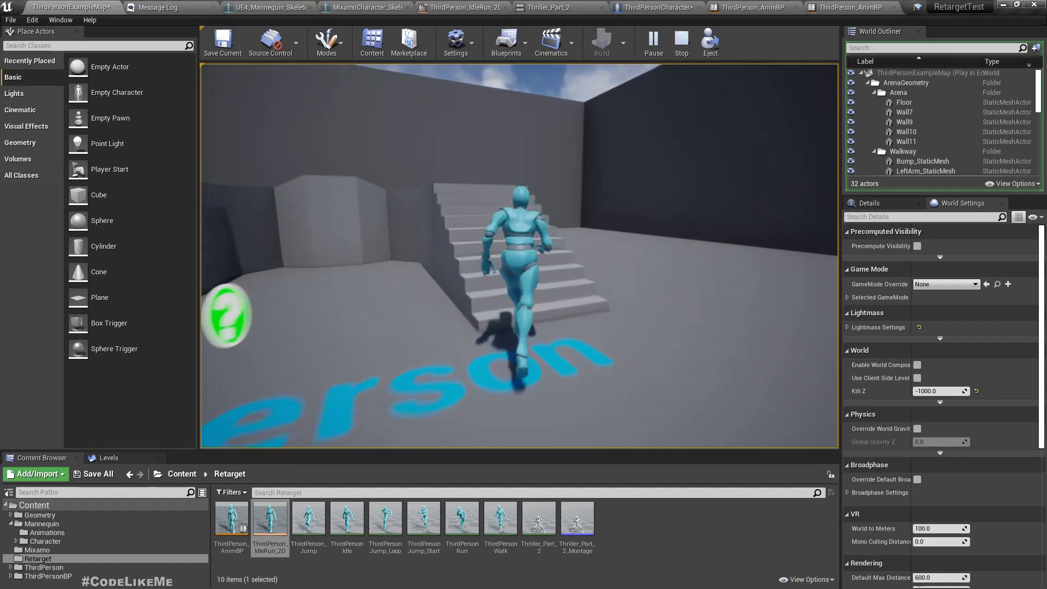
key("w")
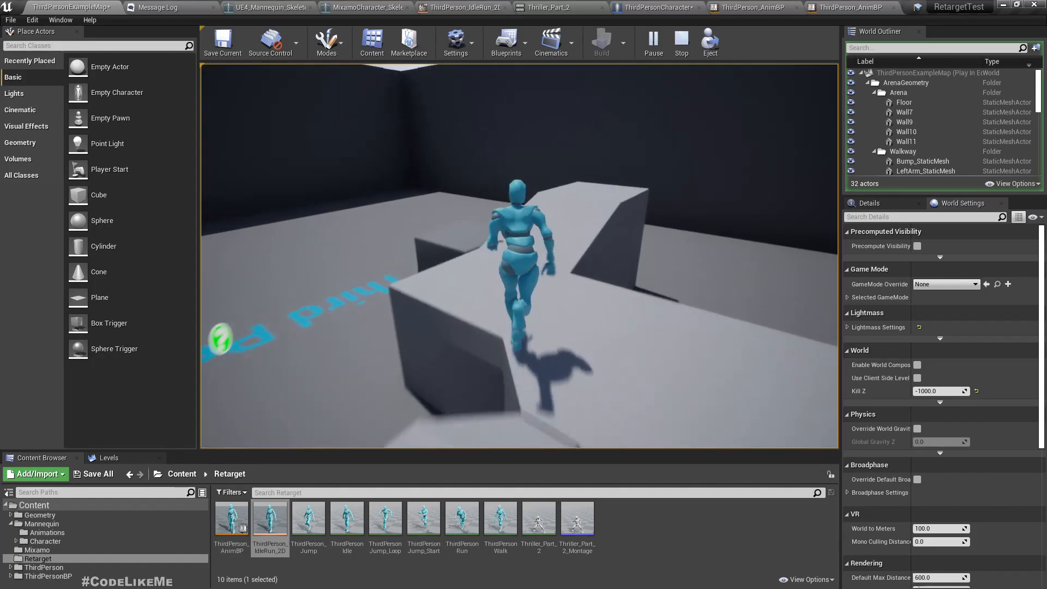
key("w")
key("space")
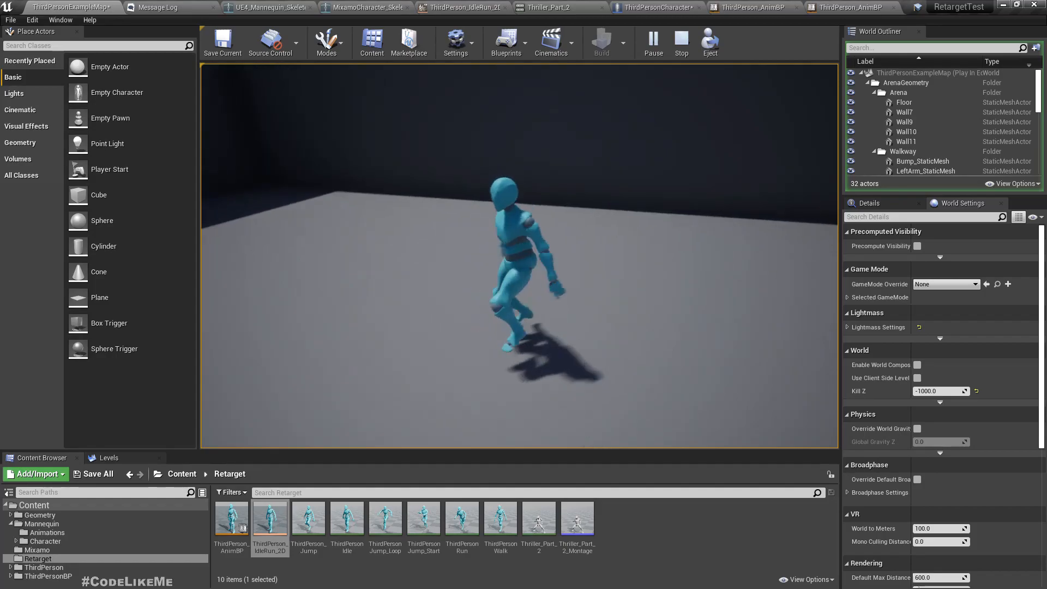
key("w")
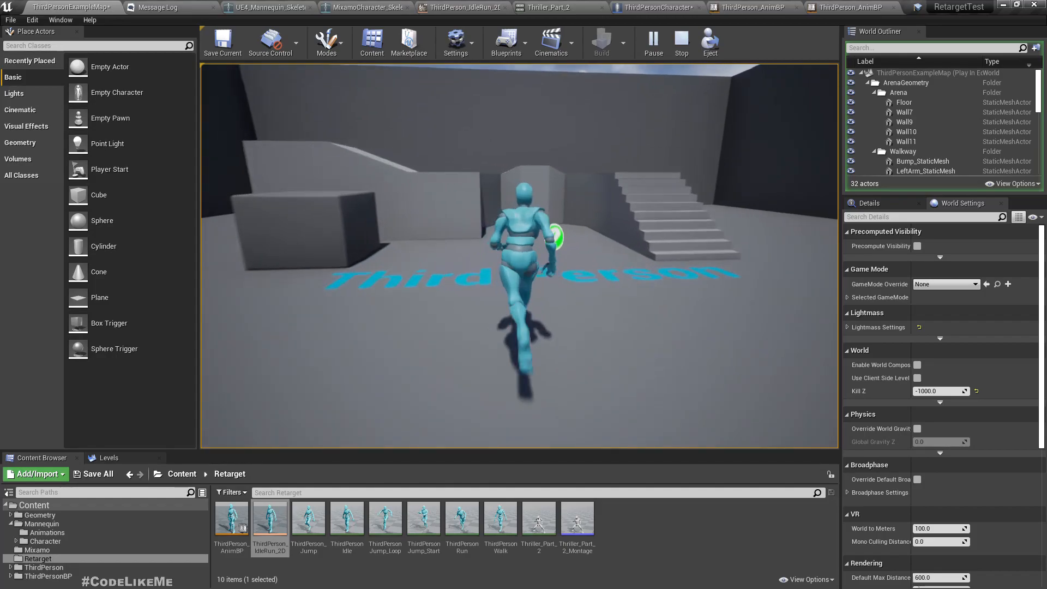
key("w")
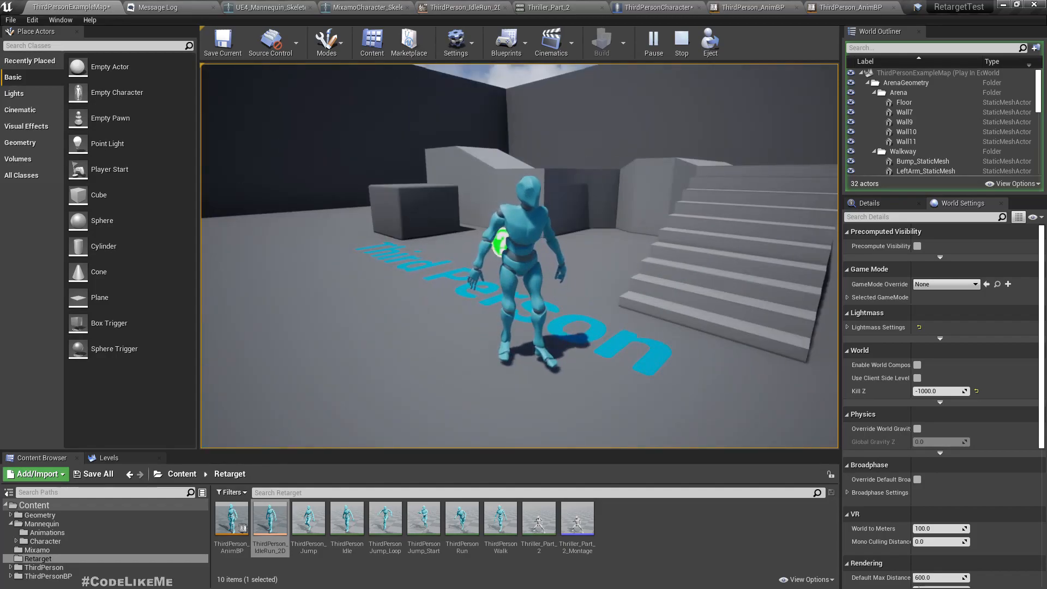
View the running game in full screen, inspect the character's idle and walking poses, and end the play session
key("shift+F1")
key("F11")
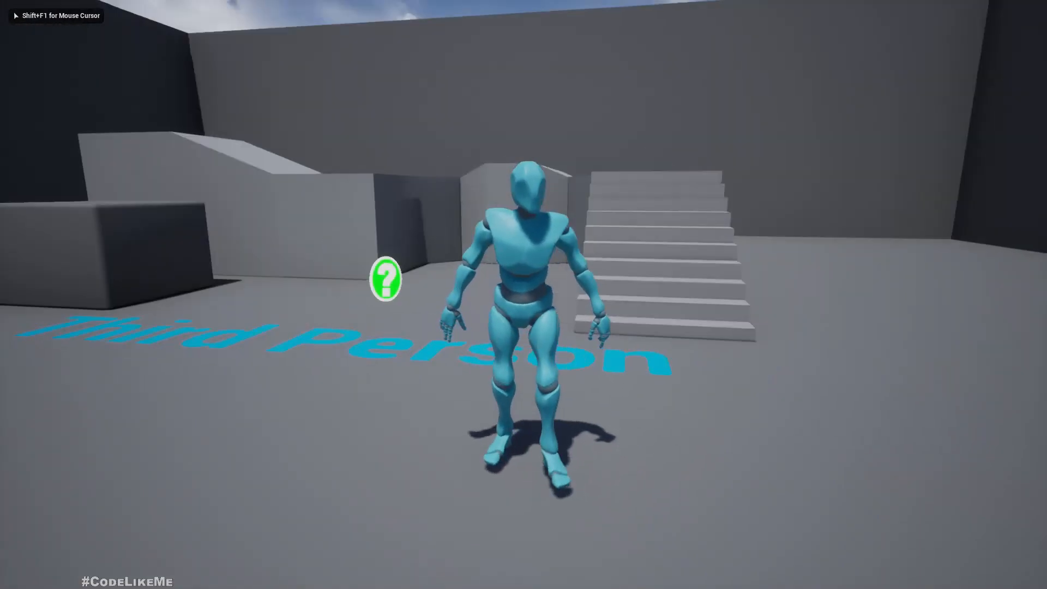
key("s")
key("a")
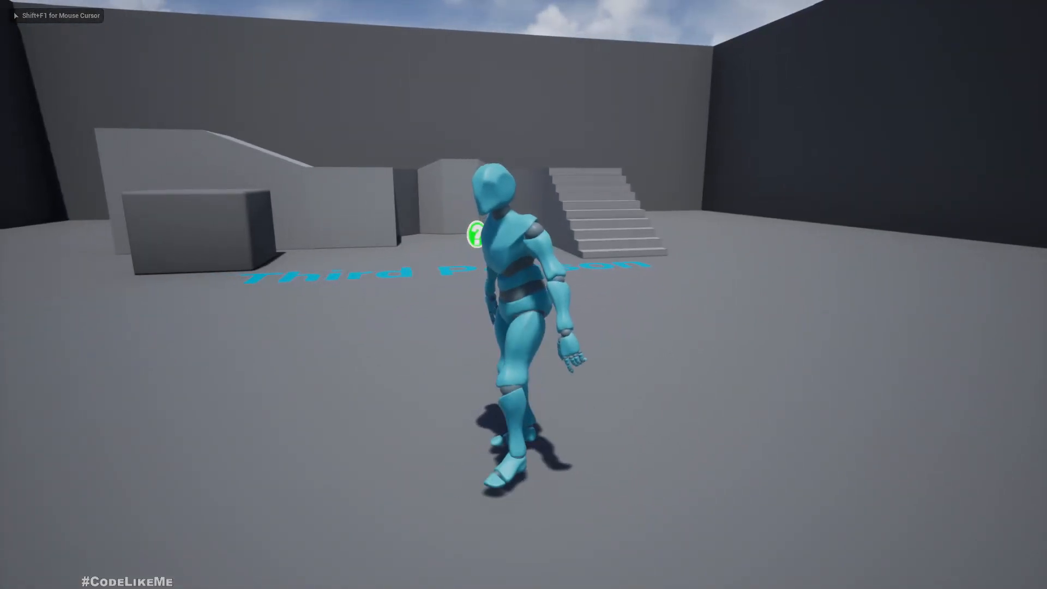
key("shift+F1")
key("F11")
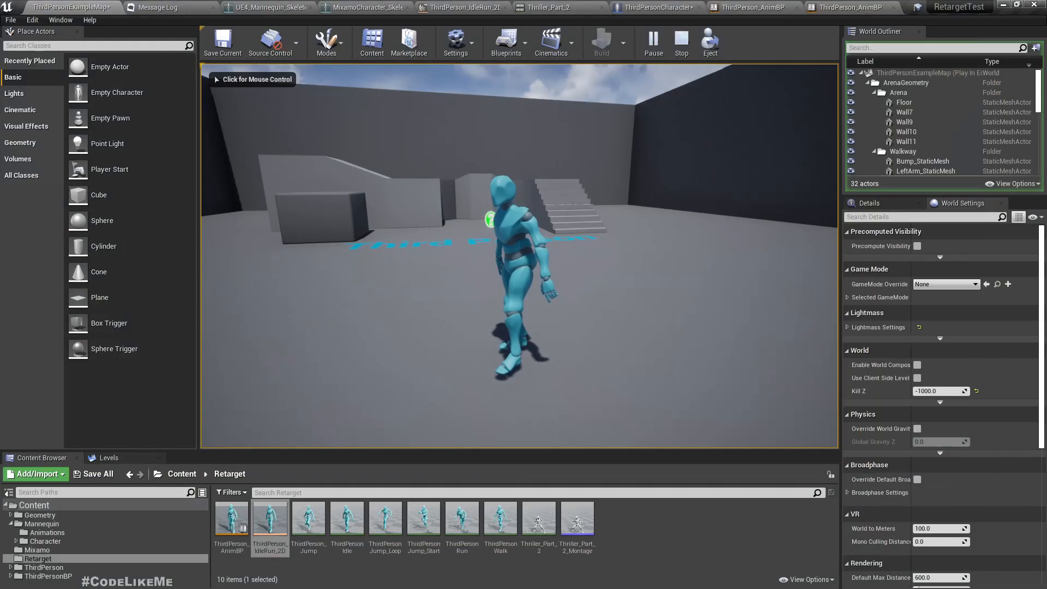
key("Escape")
Switch to the CodeLikeMe Patreon page in the browser and look through its posts and attached project files
left_click(783, 235)
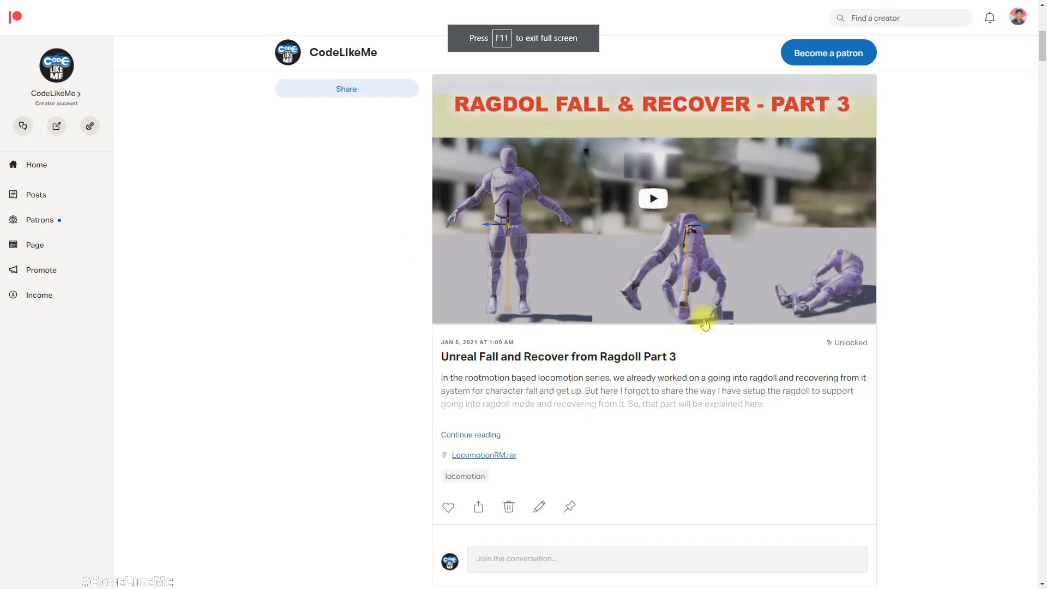
scroll(664, 317, "down", 15)
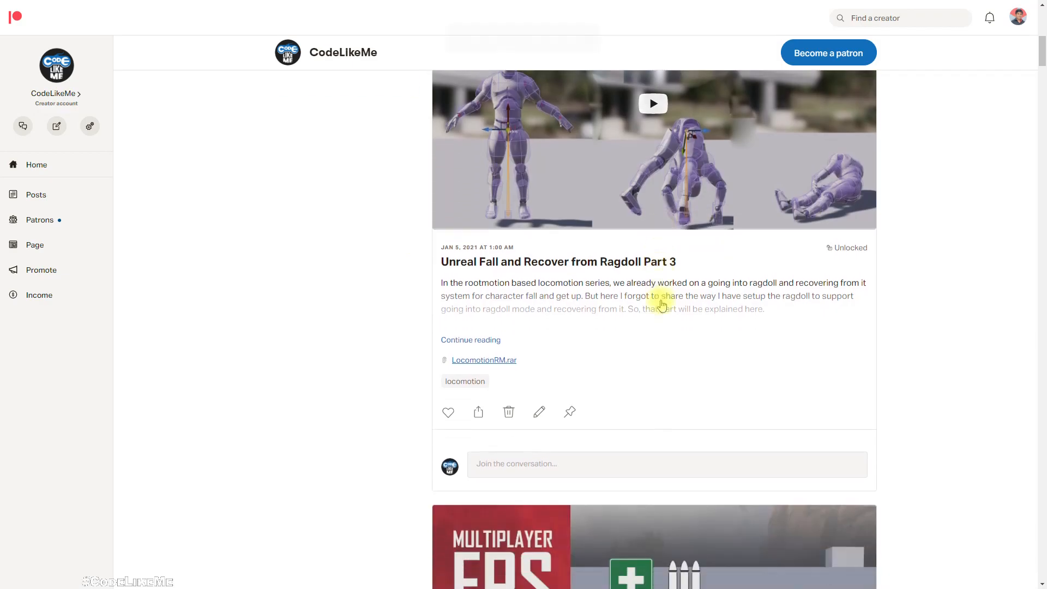
scroll(651, 342, "down", 10)
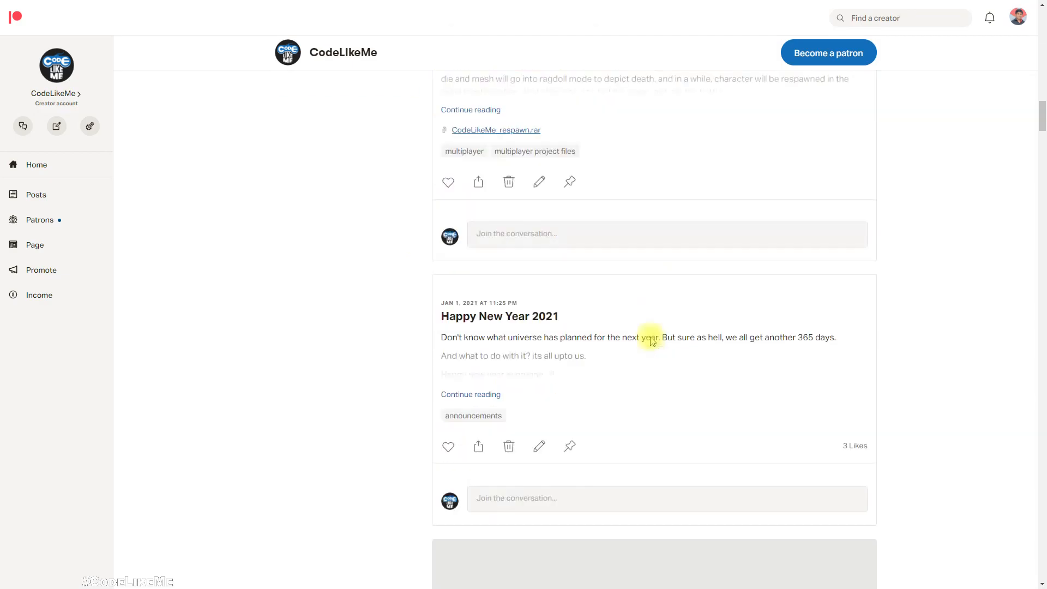
scroll(650, 337, "down", 7)
scroll(651, 336, "down", 15)
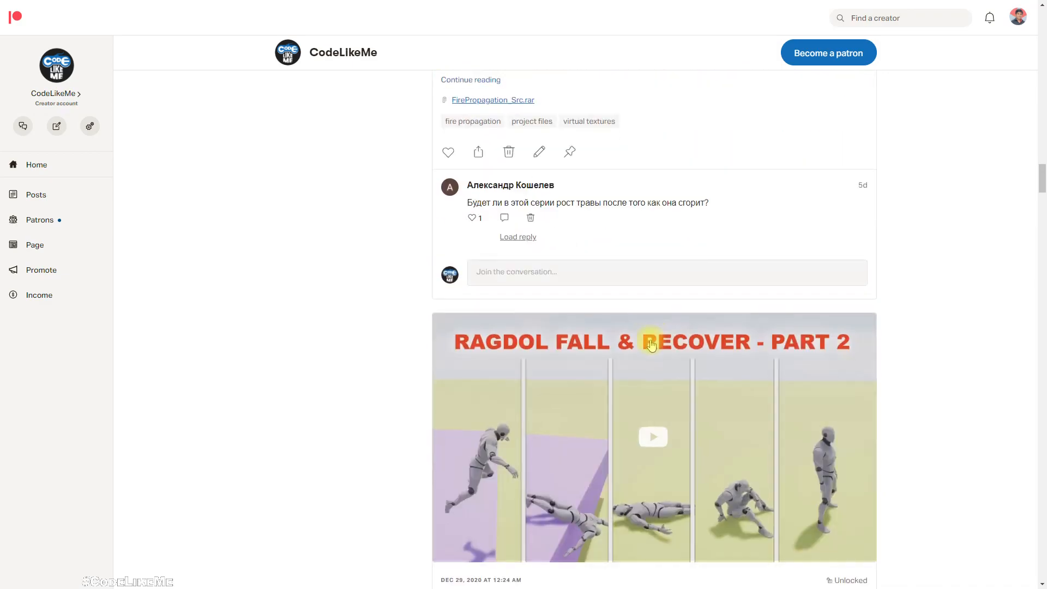
scroll(653, 347, "down", 15)
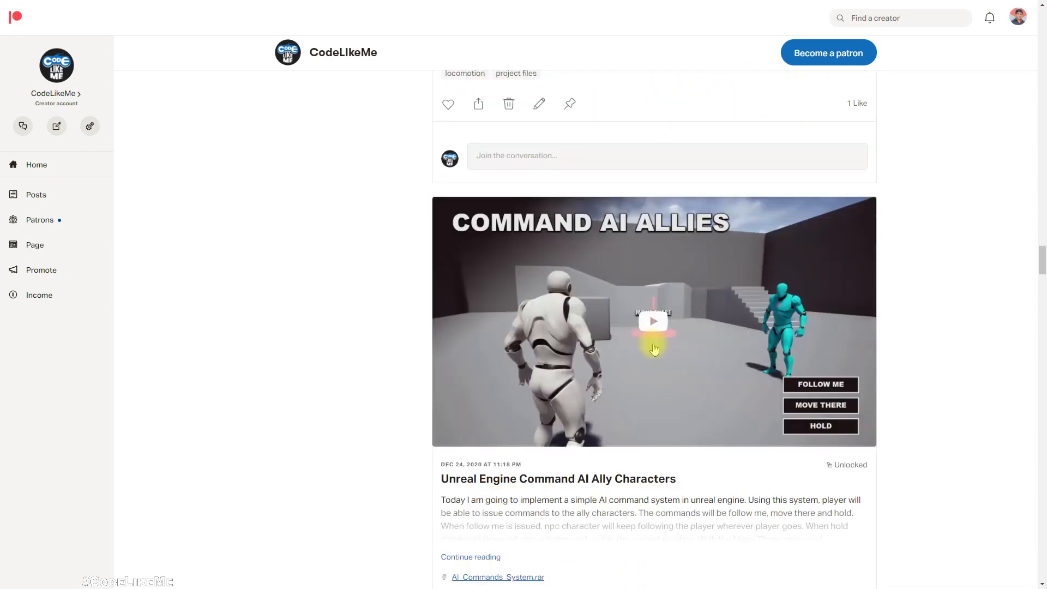
scroll(654, 349, "down", 15)
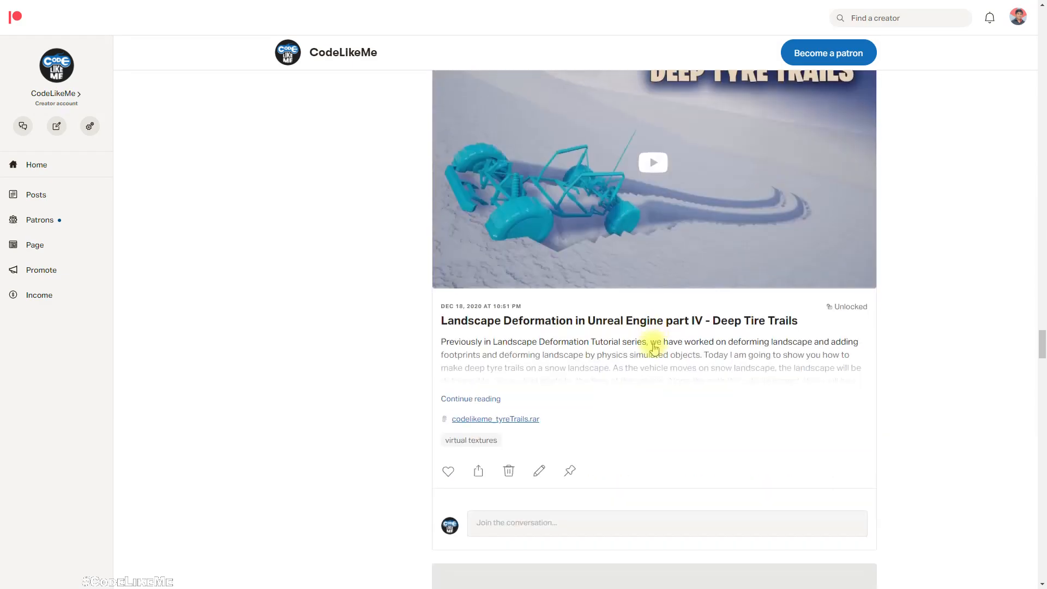
scroll(654, 350, "down", 15)
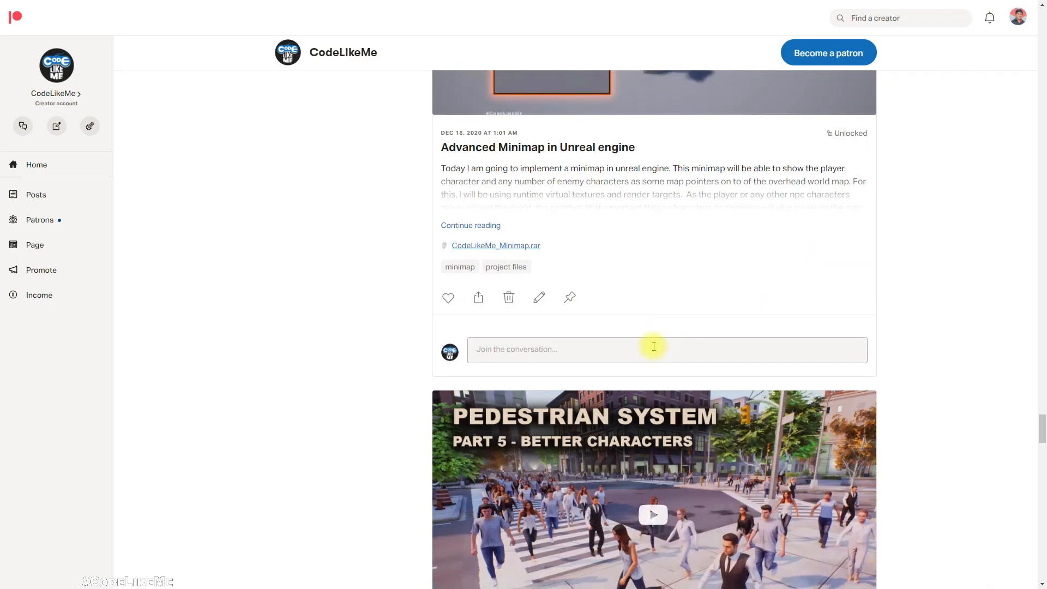